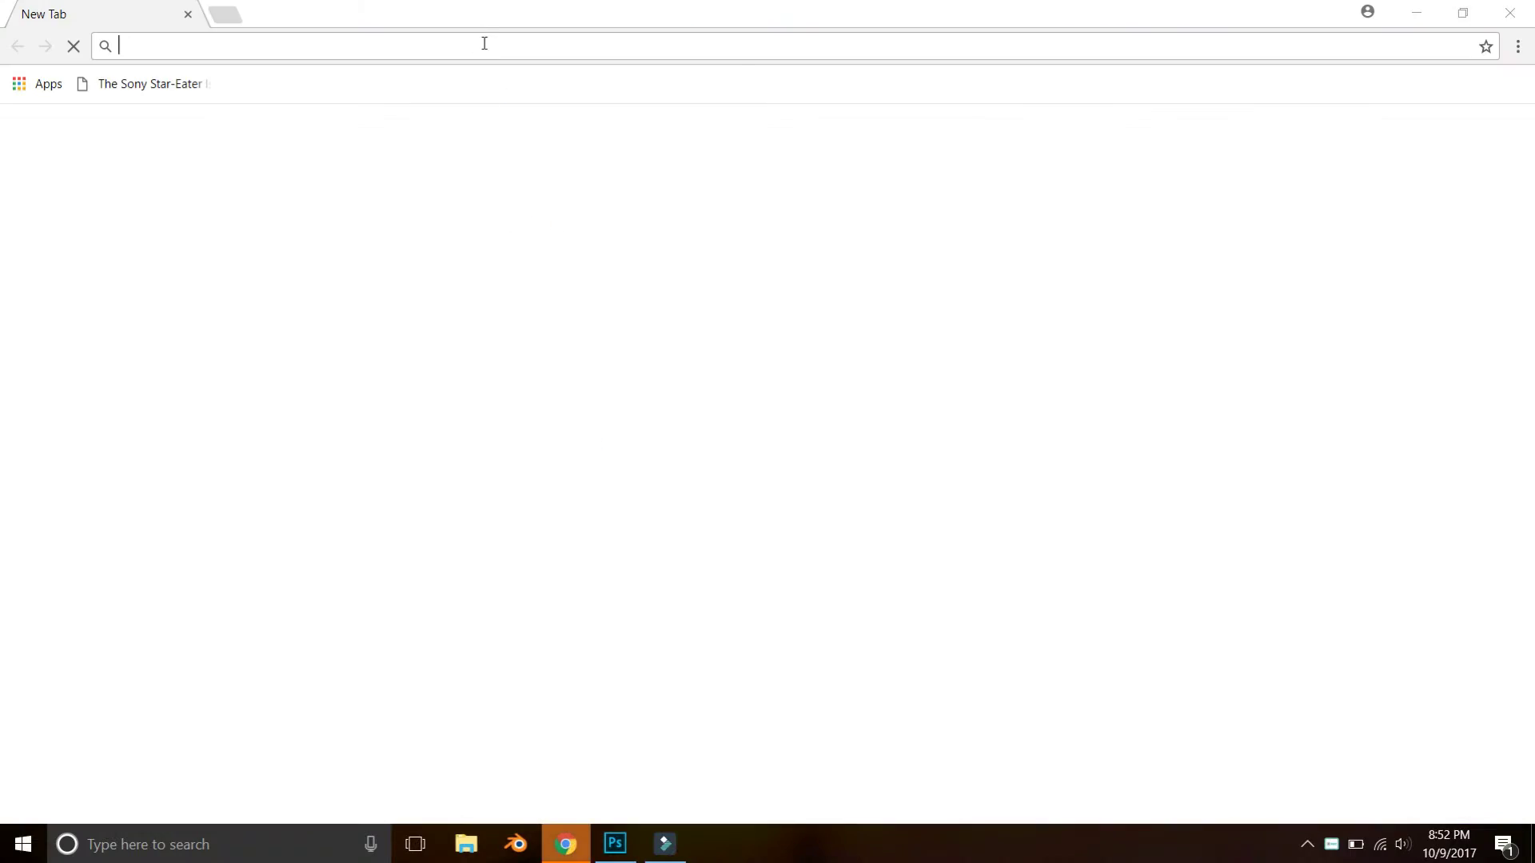
- Search Chrome for 'how to pose a model'
type("how to pose")
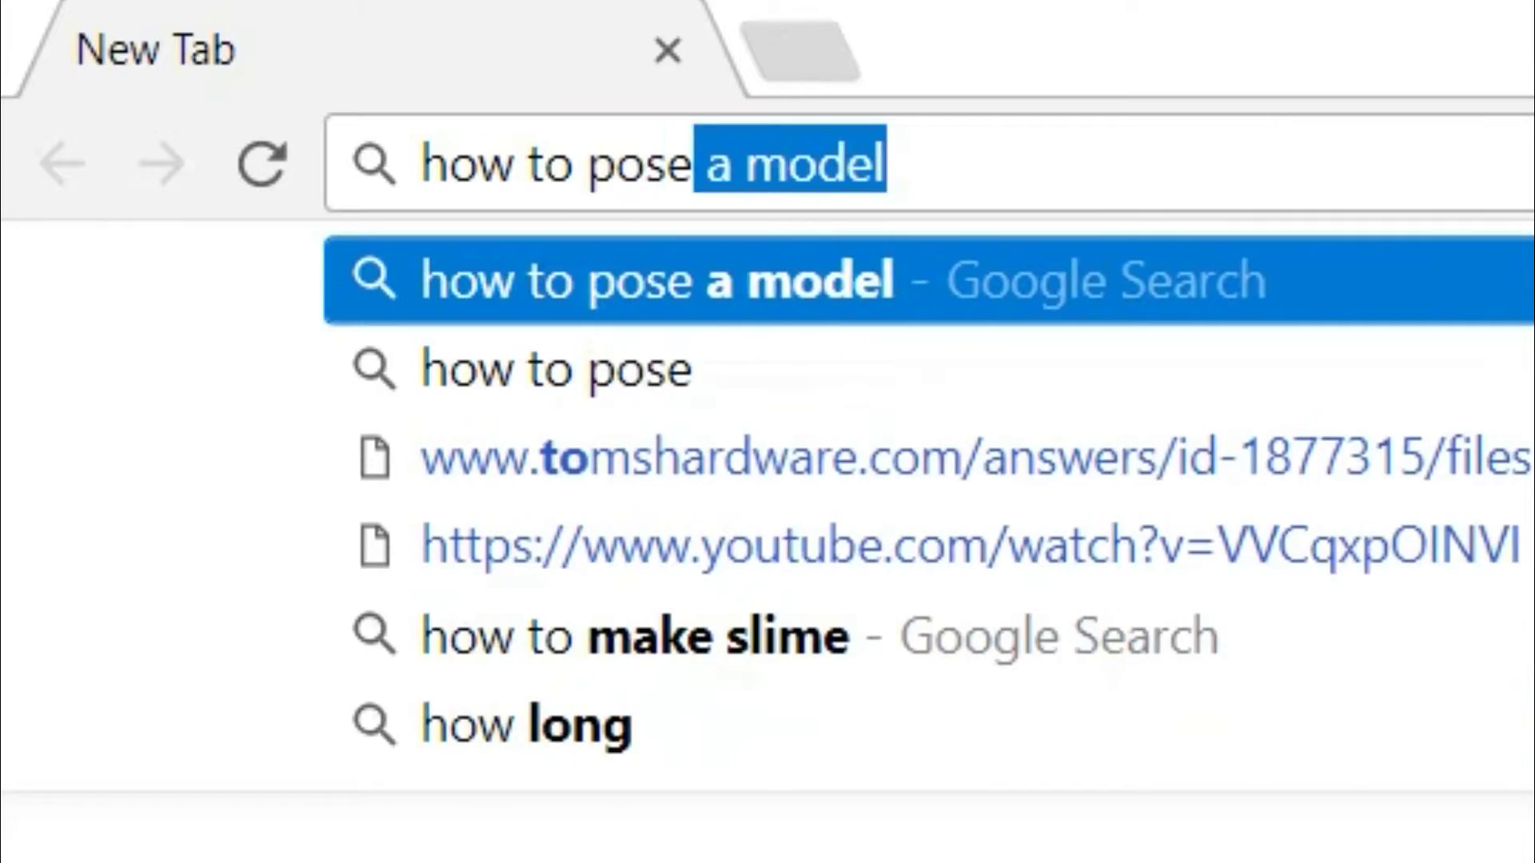
type(" a mod")
key("Return")
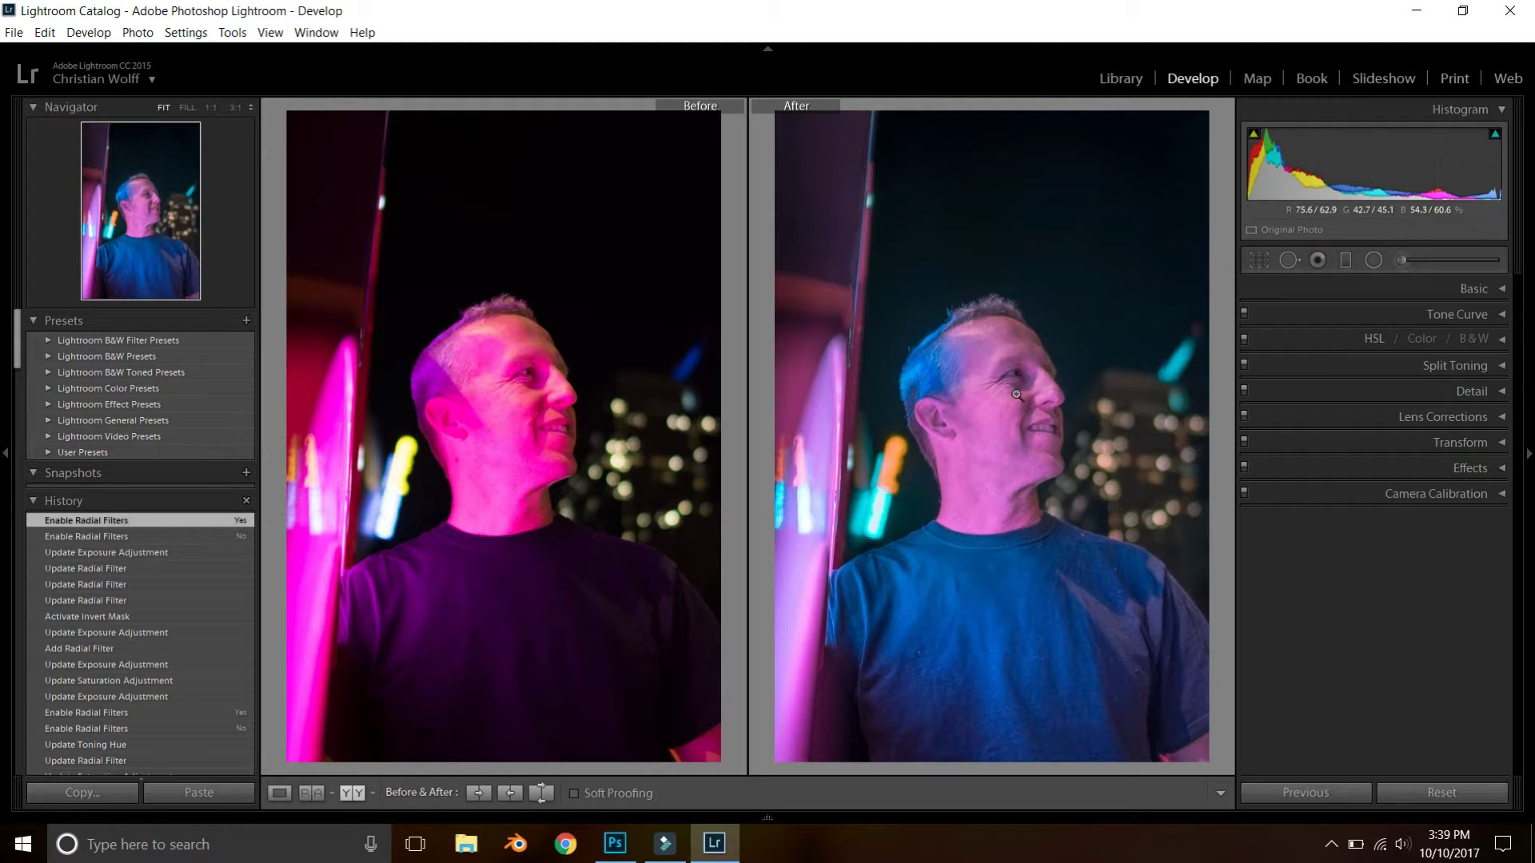
- Select the original dark magenta portrait and make a reset virtual copy for developing
key("y")
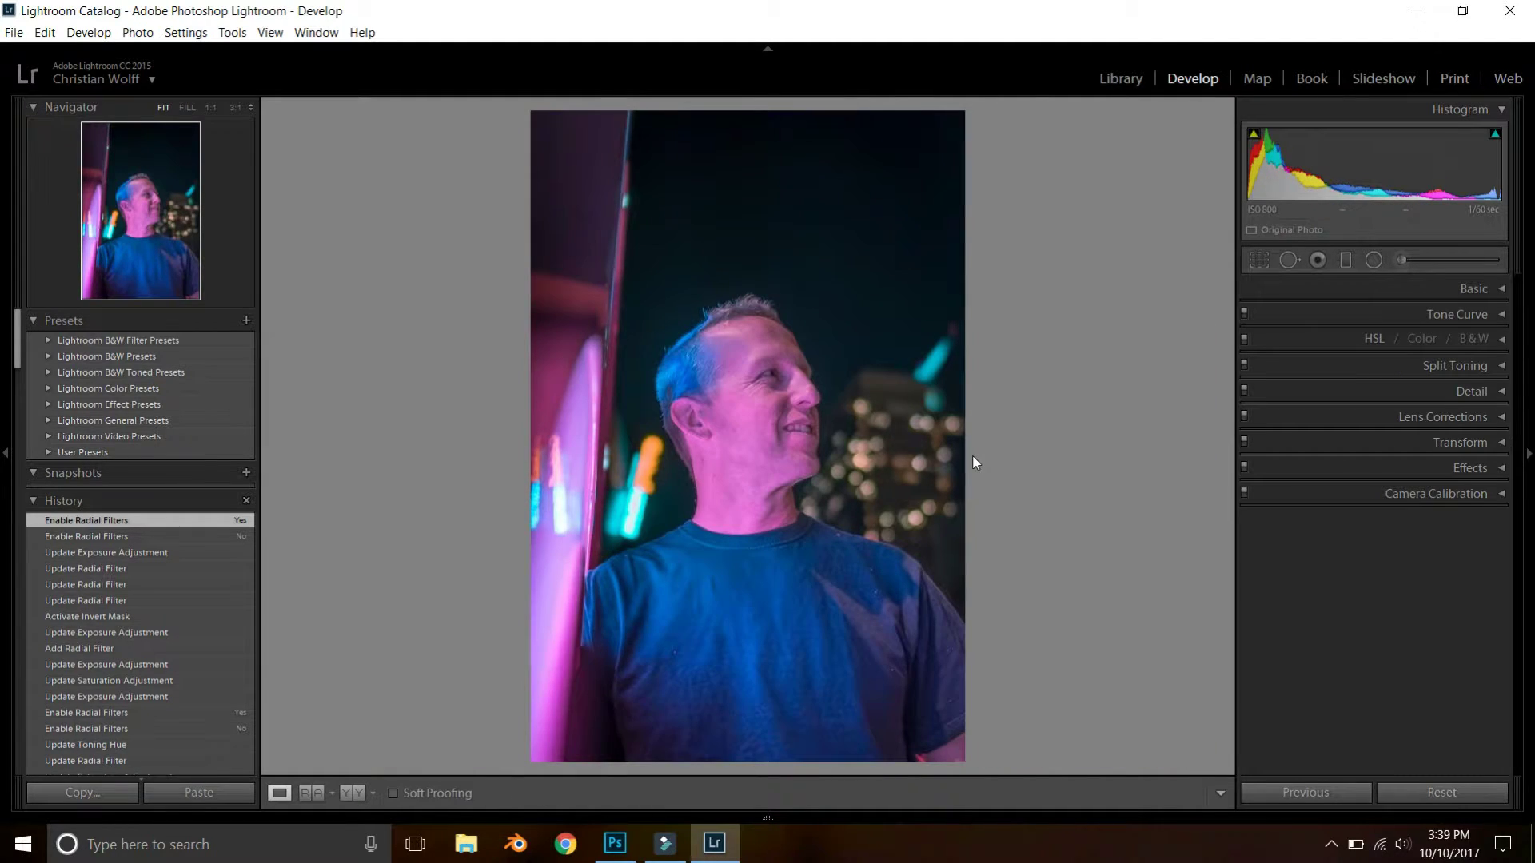
key("Right")
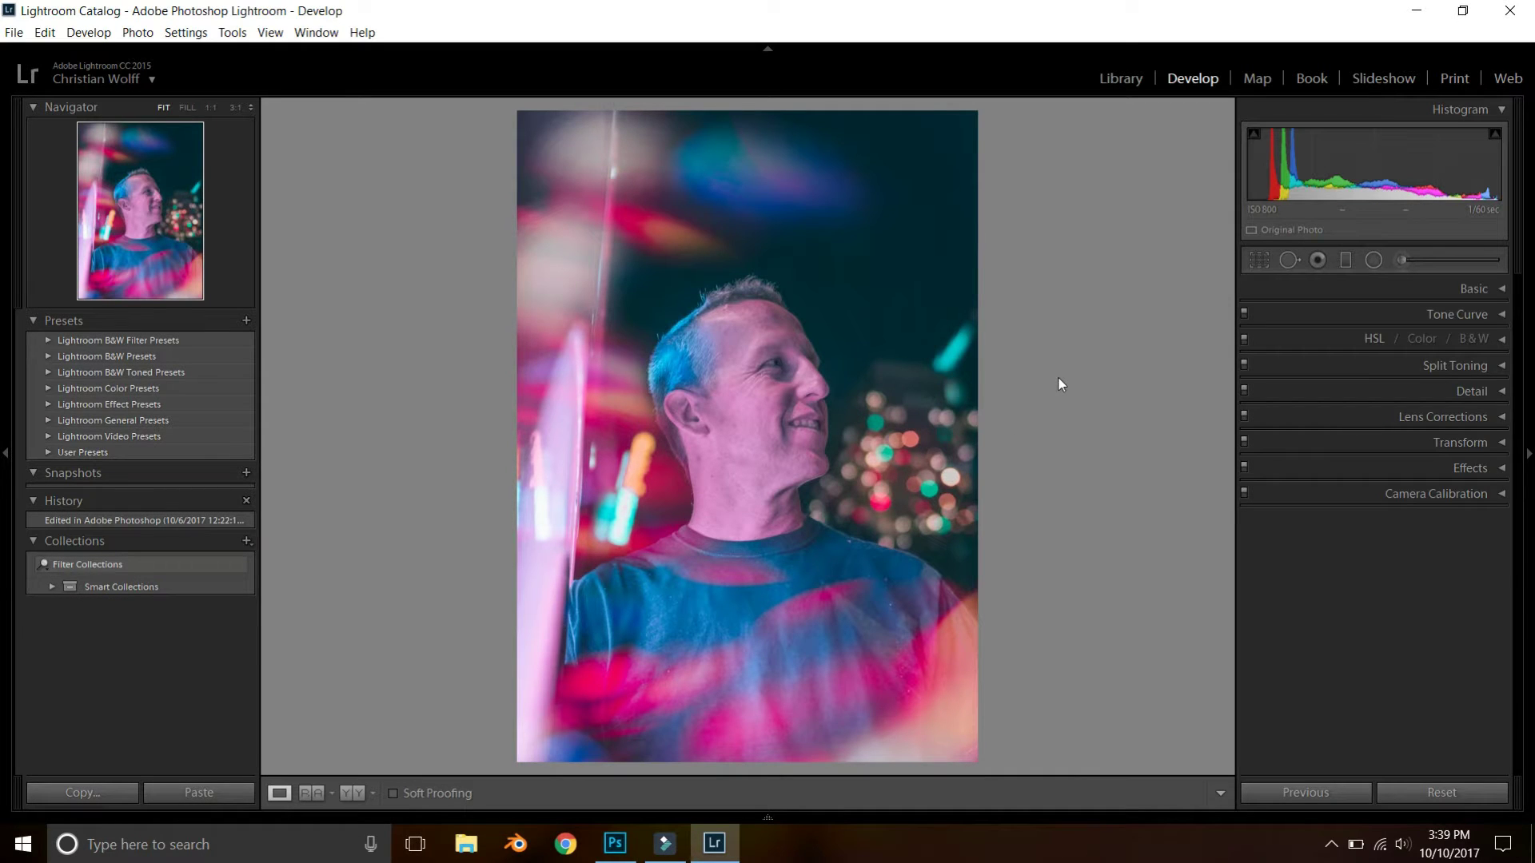
key("Left")
left_click(1121, 77)
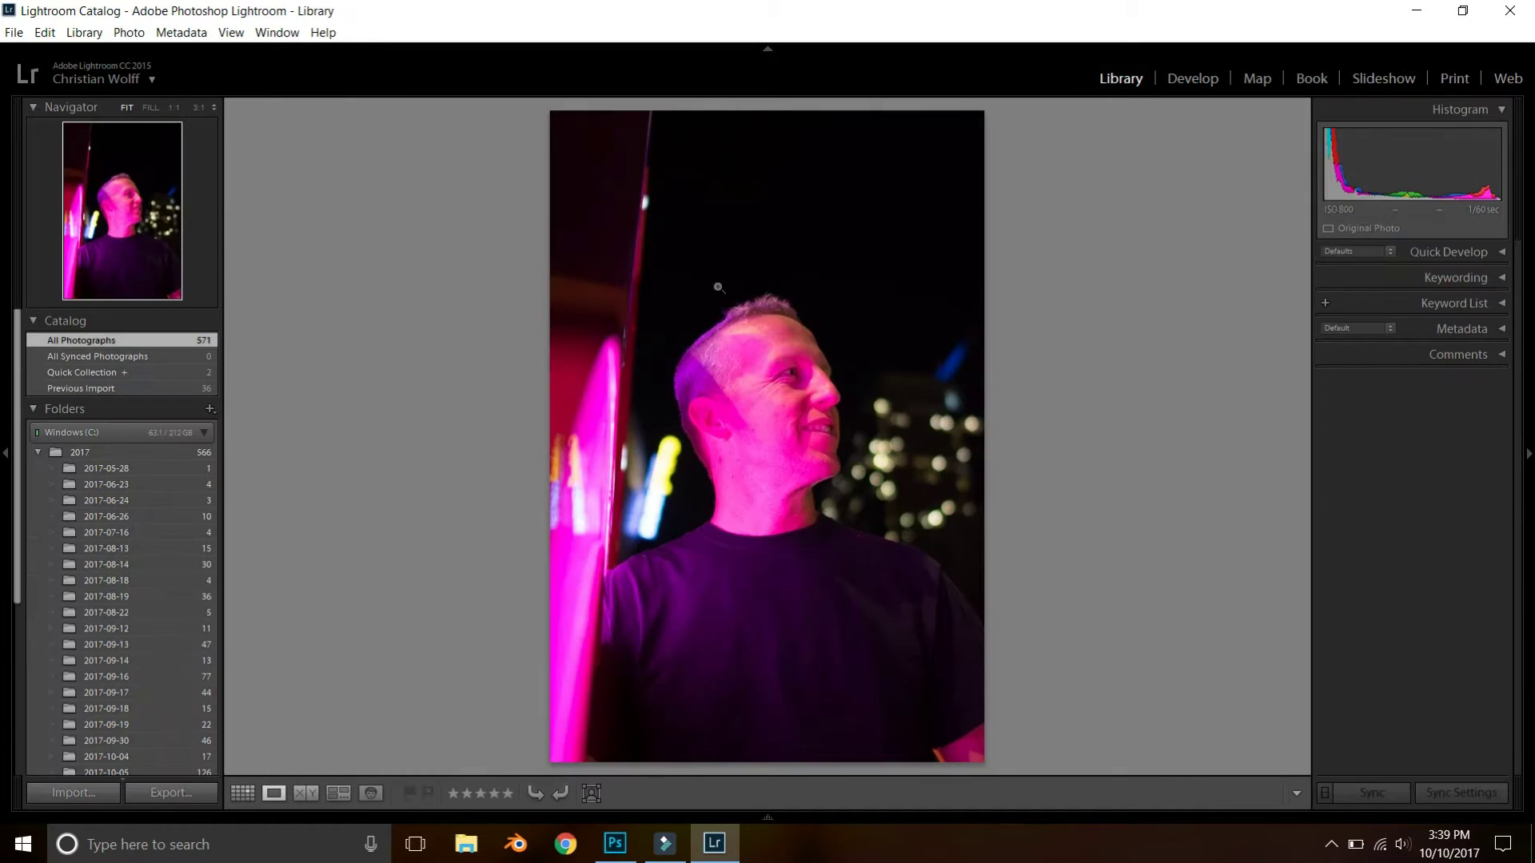
left_click(1196, 87)
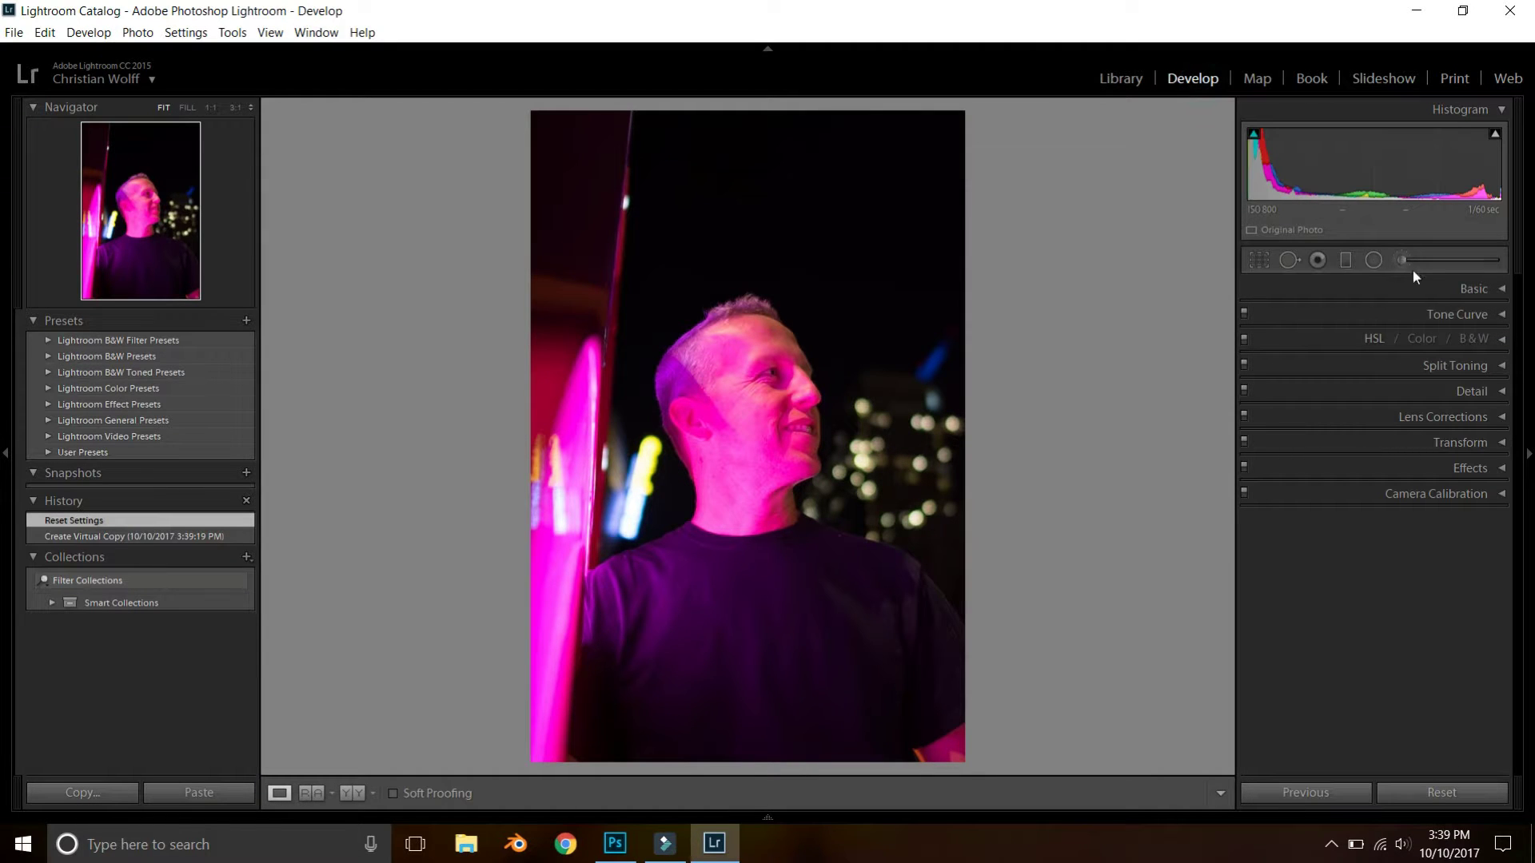
- Set Basic tones: Whites +28, Blacks +80, Shadows +72, Highlights -81, Clarity +12, Temp 3397
left_click(1499, 289)
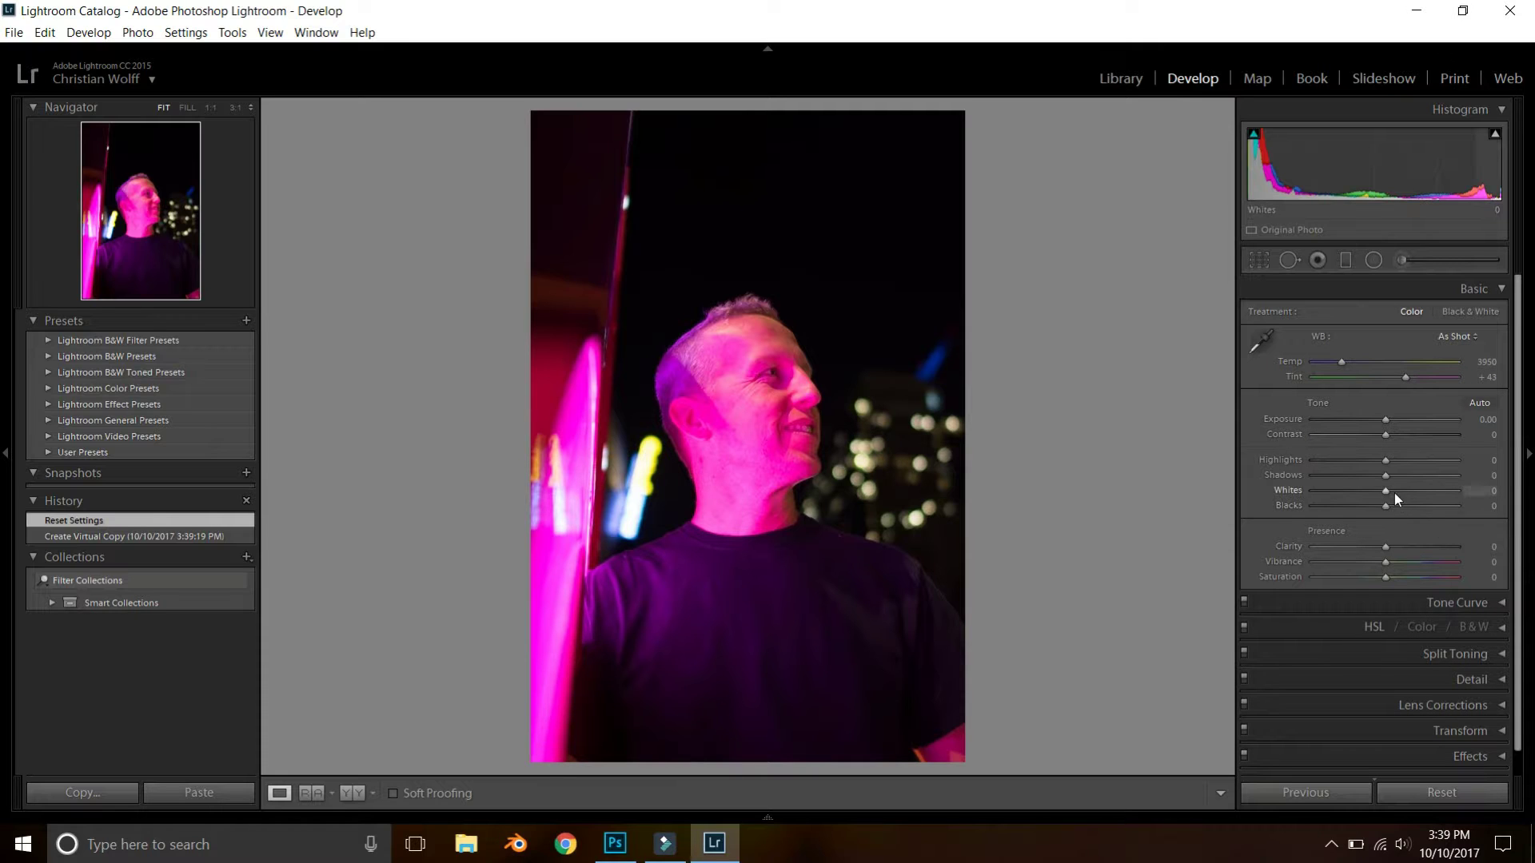
left_click_drag(1384, 489, 1426, 498)
mouse_move(1437, 497)
left_mouse_down()
mouse_move(1450, 492)
mouse_move(1282, 491)
mouse_move(1413, 486)
left_mouse_up()
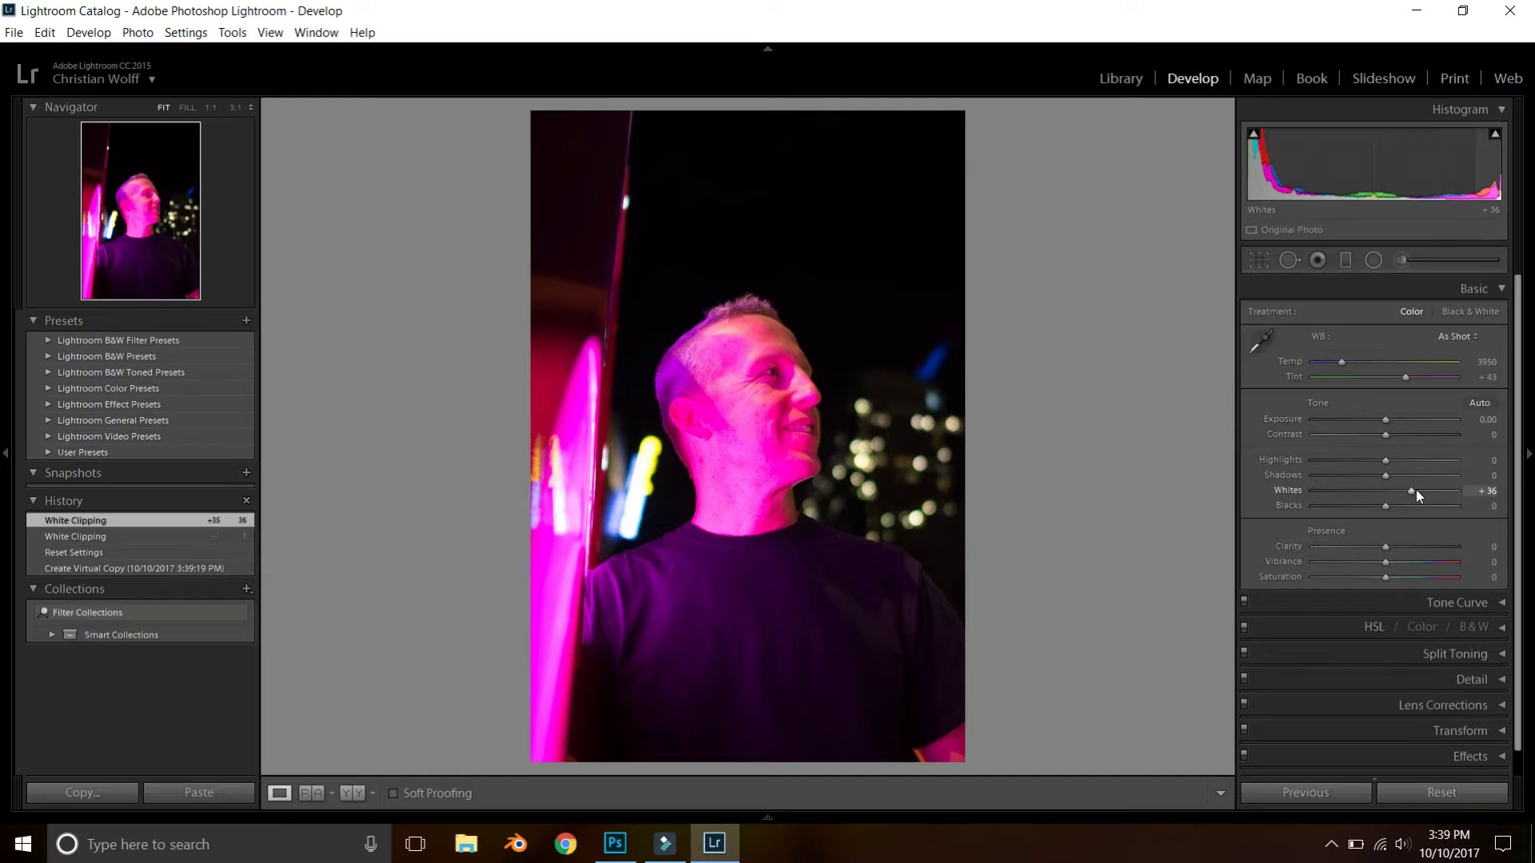
double_click(1414, 490)
mouse_move(1383, 506)
left_mouse_down()
mouse_move(1456, 504)
mouse_move(1409, 510)
mouse_move(1440, 506)
mouse_move(1387, 490)
mouse_move(1405, 489)
left_mouse_up()
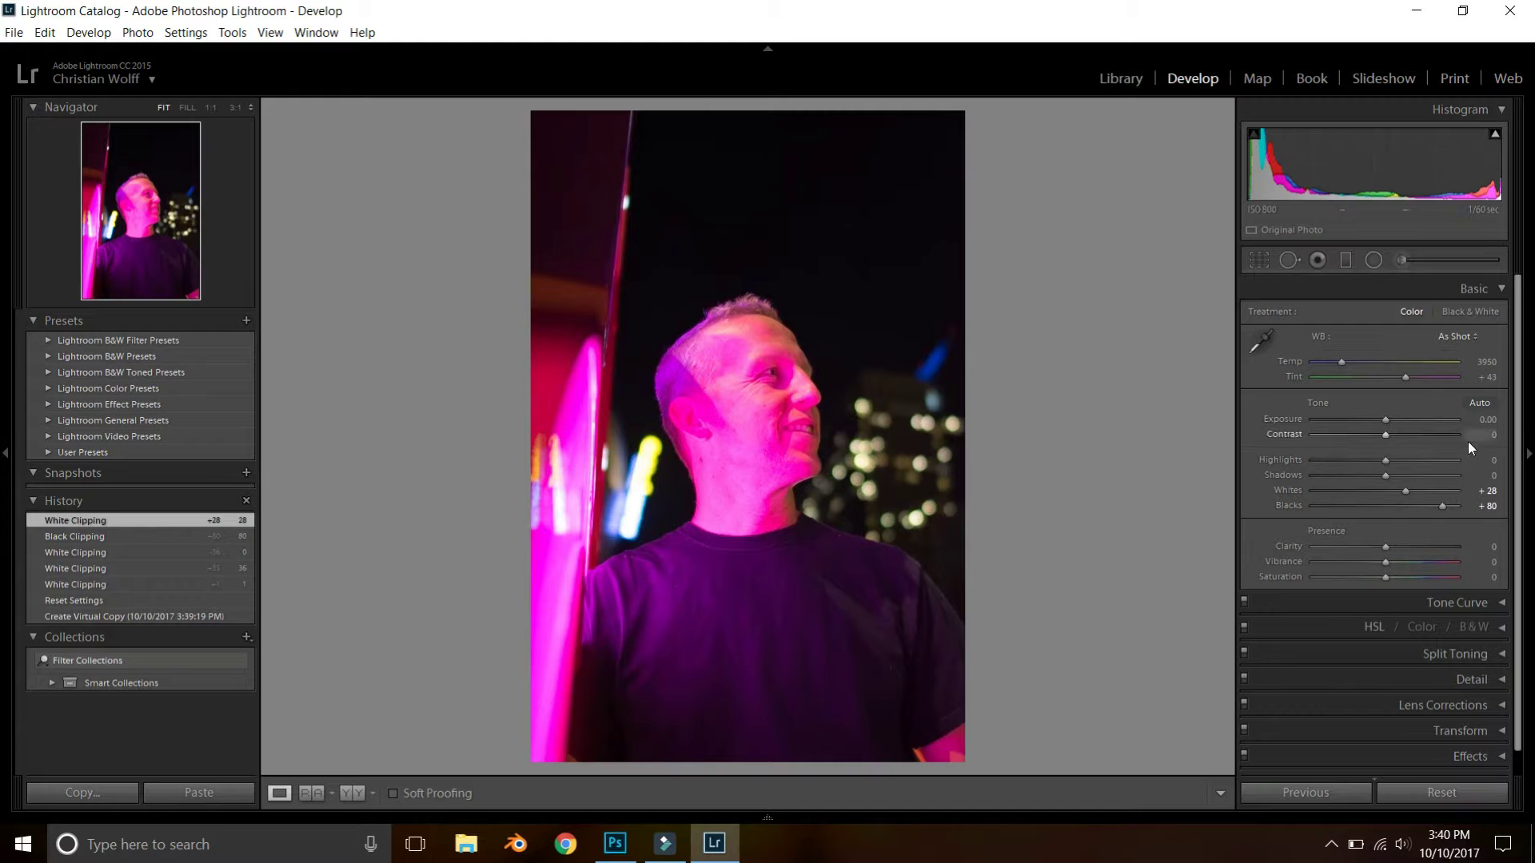
left_click_drag(1384, 474, 1330, 465)
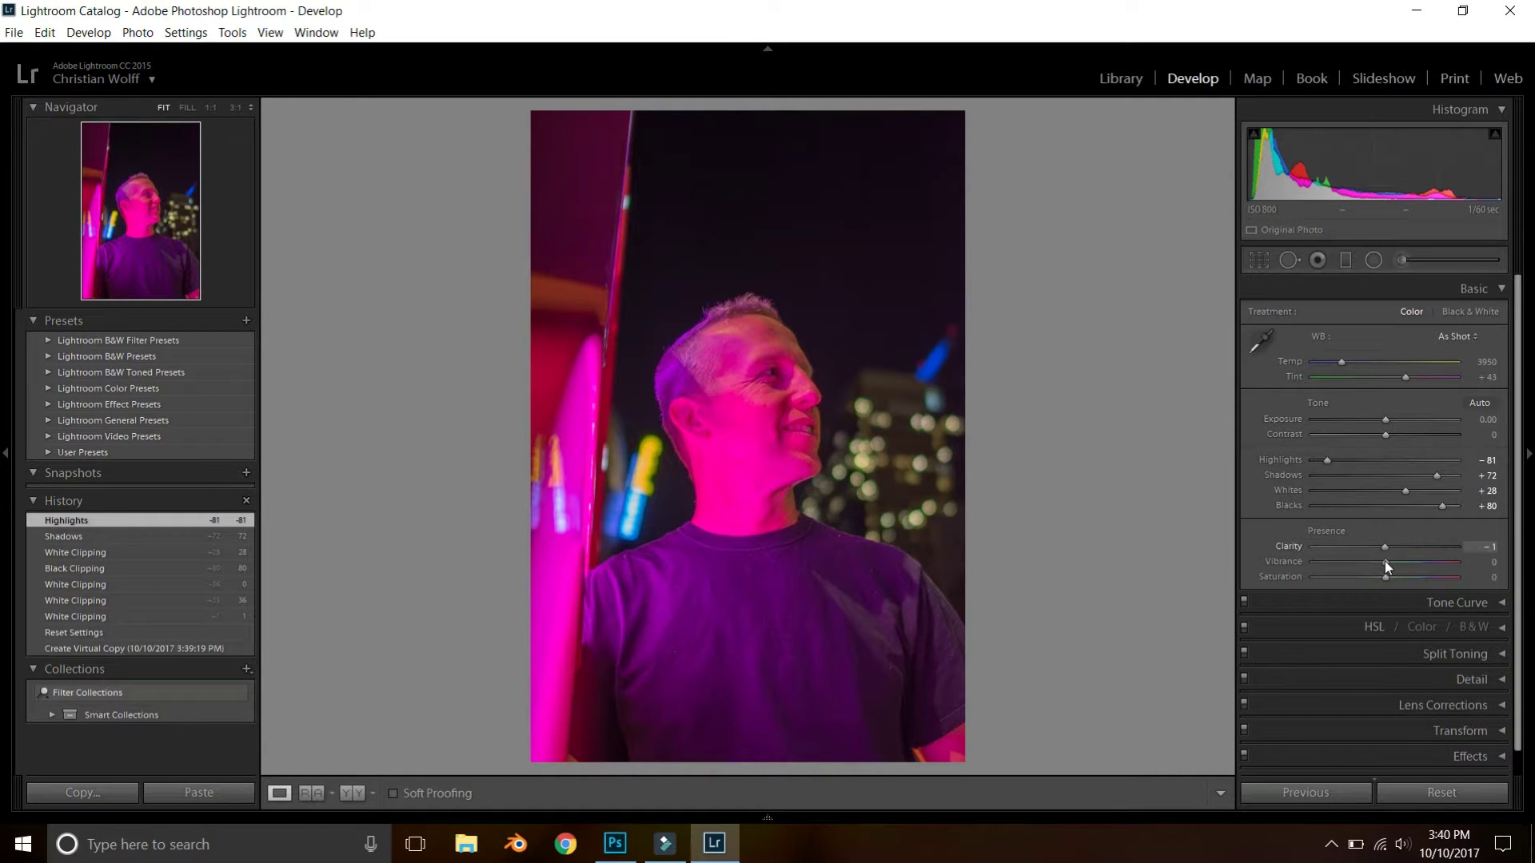
mouse_move(1385, 548)
left_mouse_down()
mouse_move(1410, 554)
mouse_move(1373, 558)
mouse_move(1391, 553)
left_mouse_up()
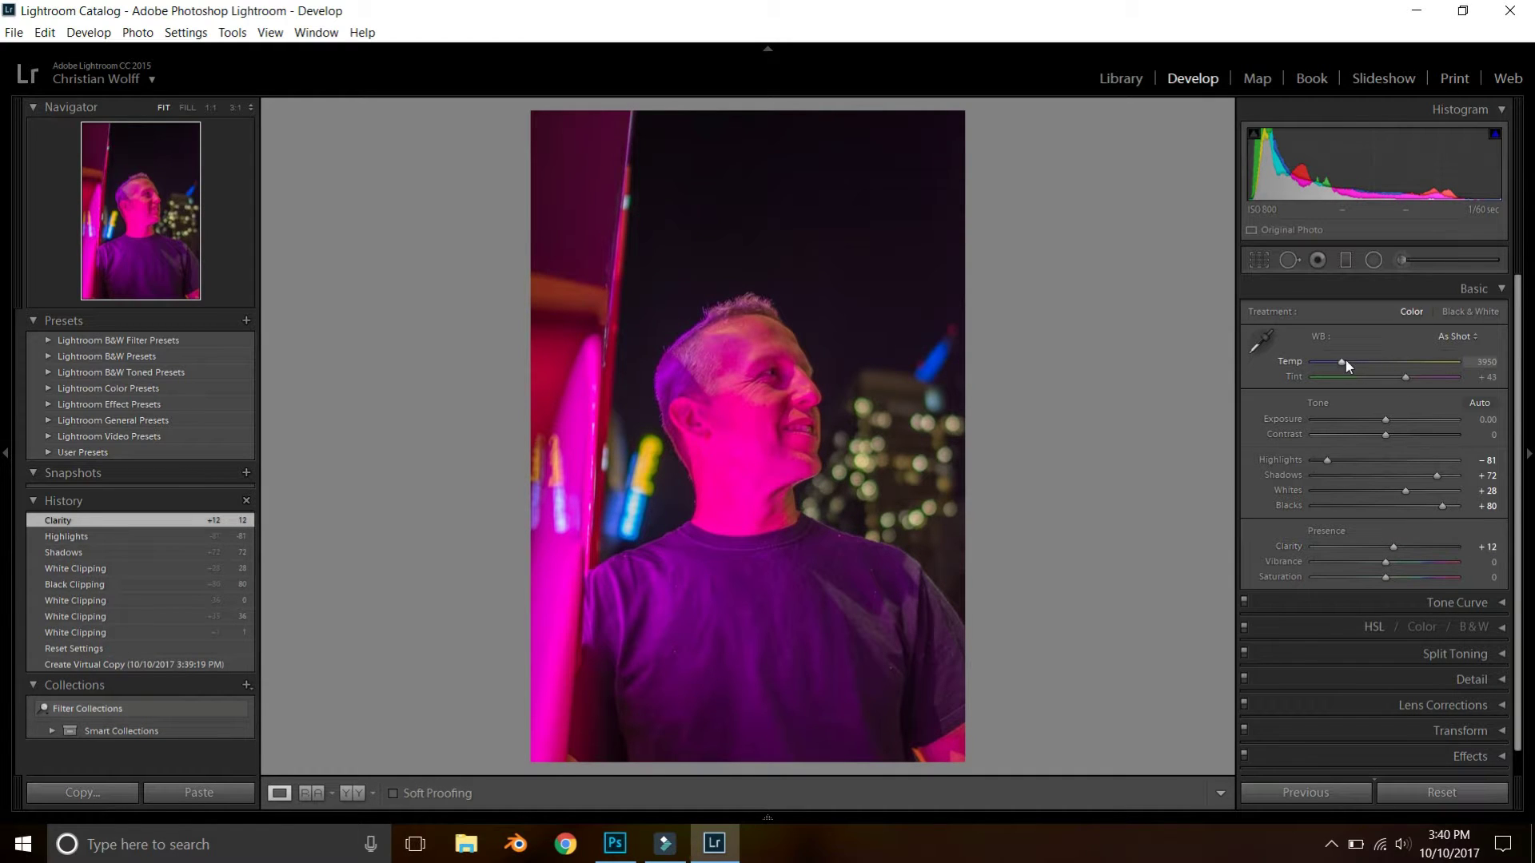
left_click_drag(1346, 361, 1336, 360)
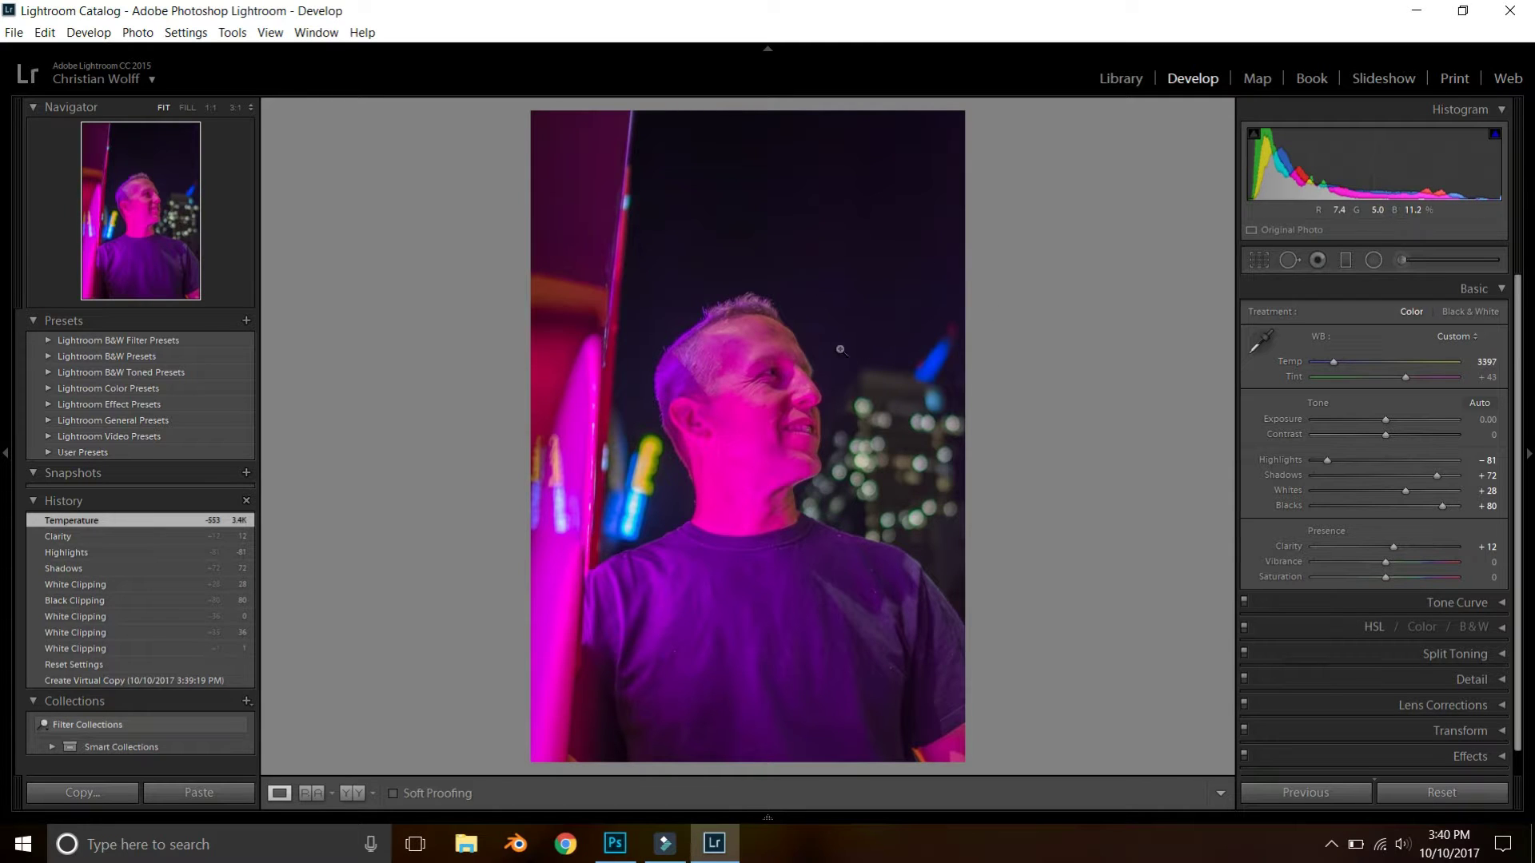
left_click(1496, 289)
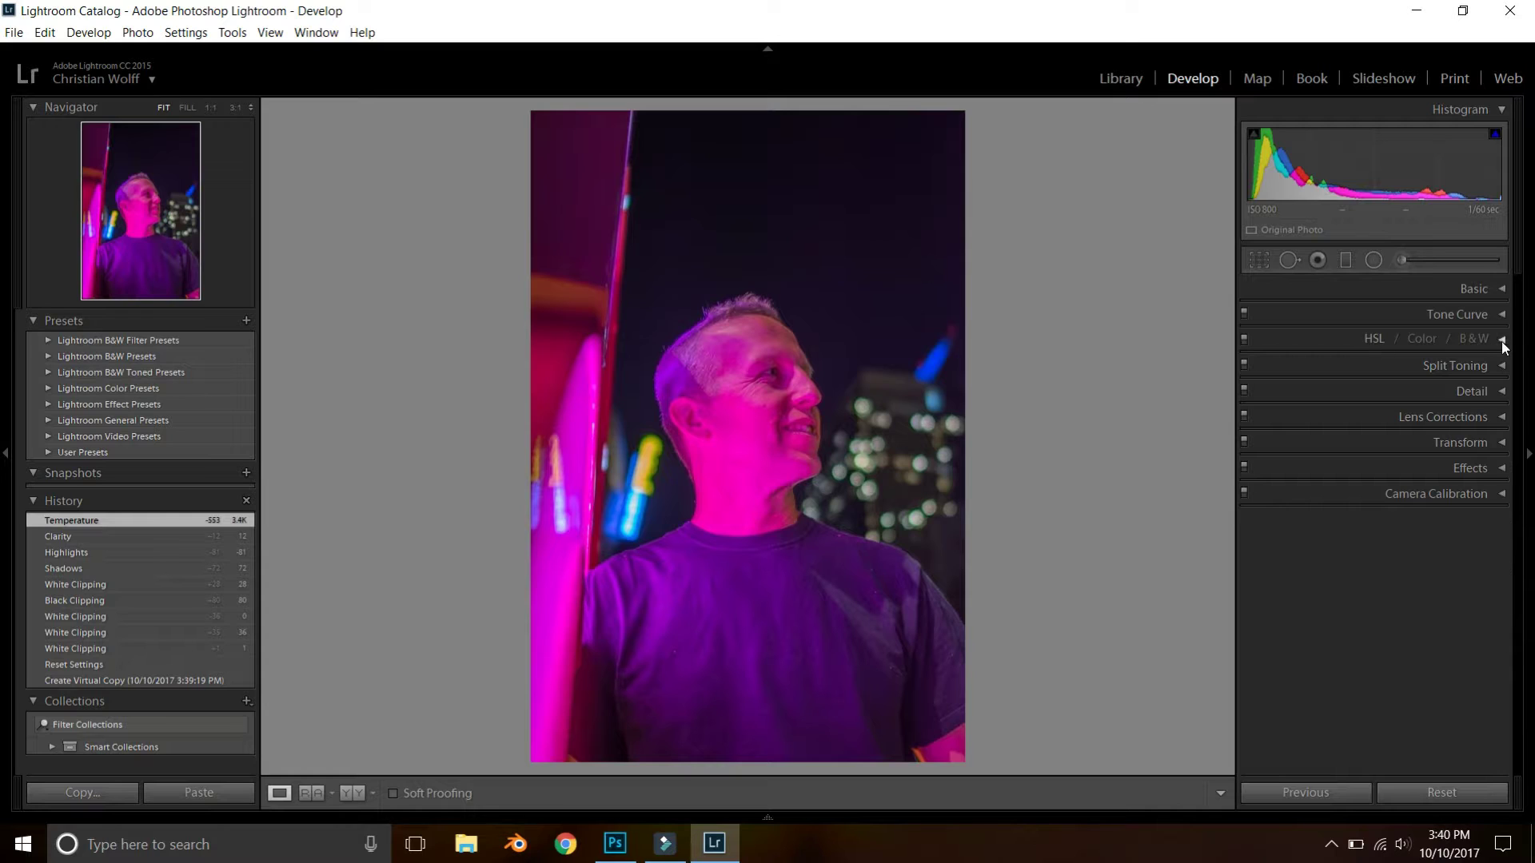
- Lower HSL saturation of Purple and Magenta (-20 and -49), comparing with the panel switch
left_click(1498, 341)
left_click(1359, 364)
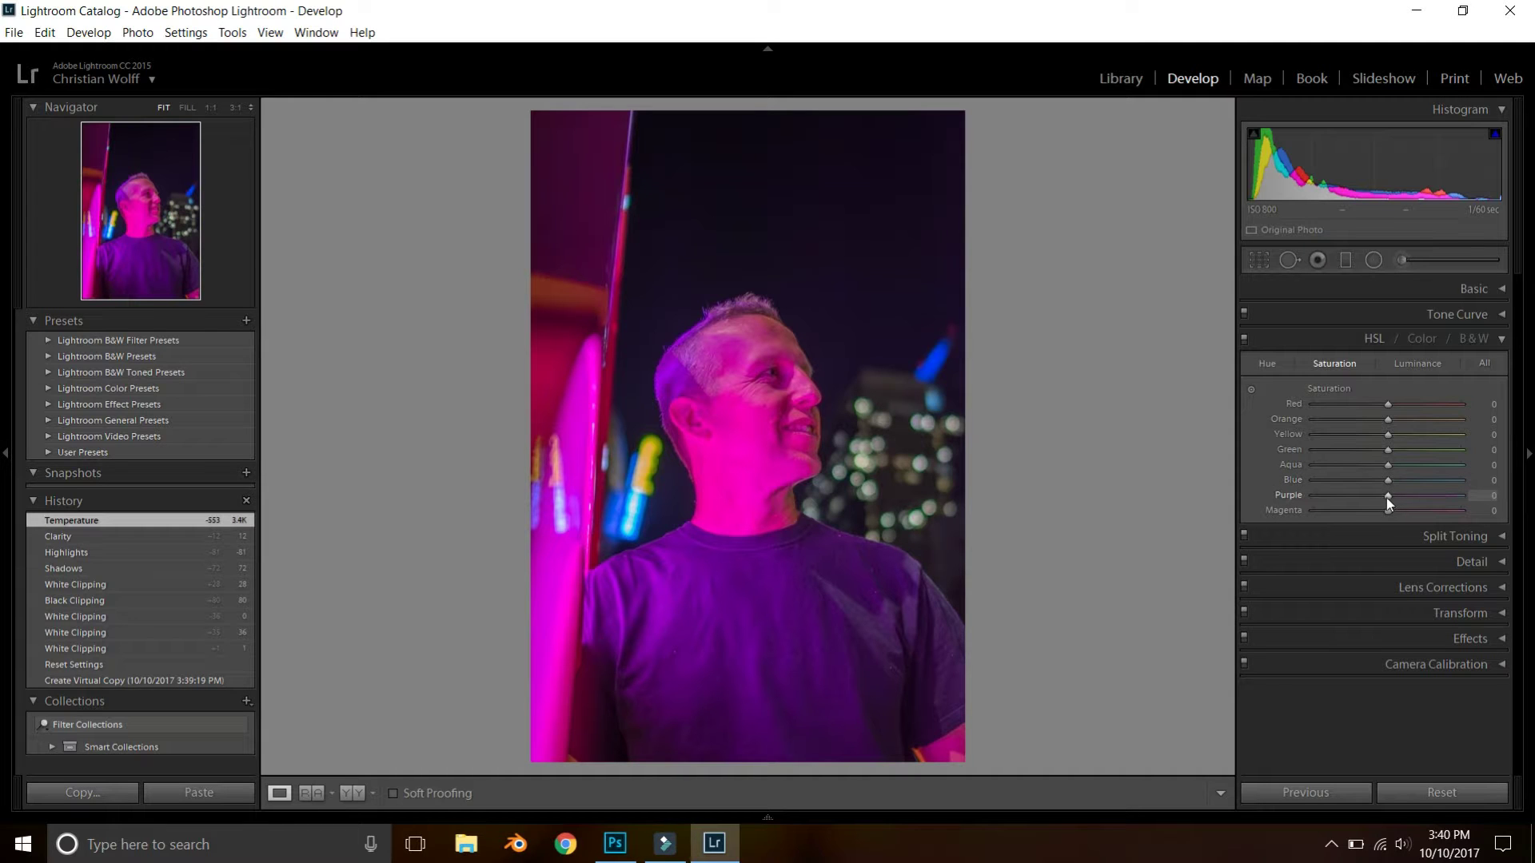
left_click_drag(1388, 496, 1350, 510)
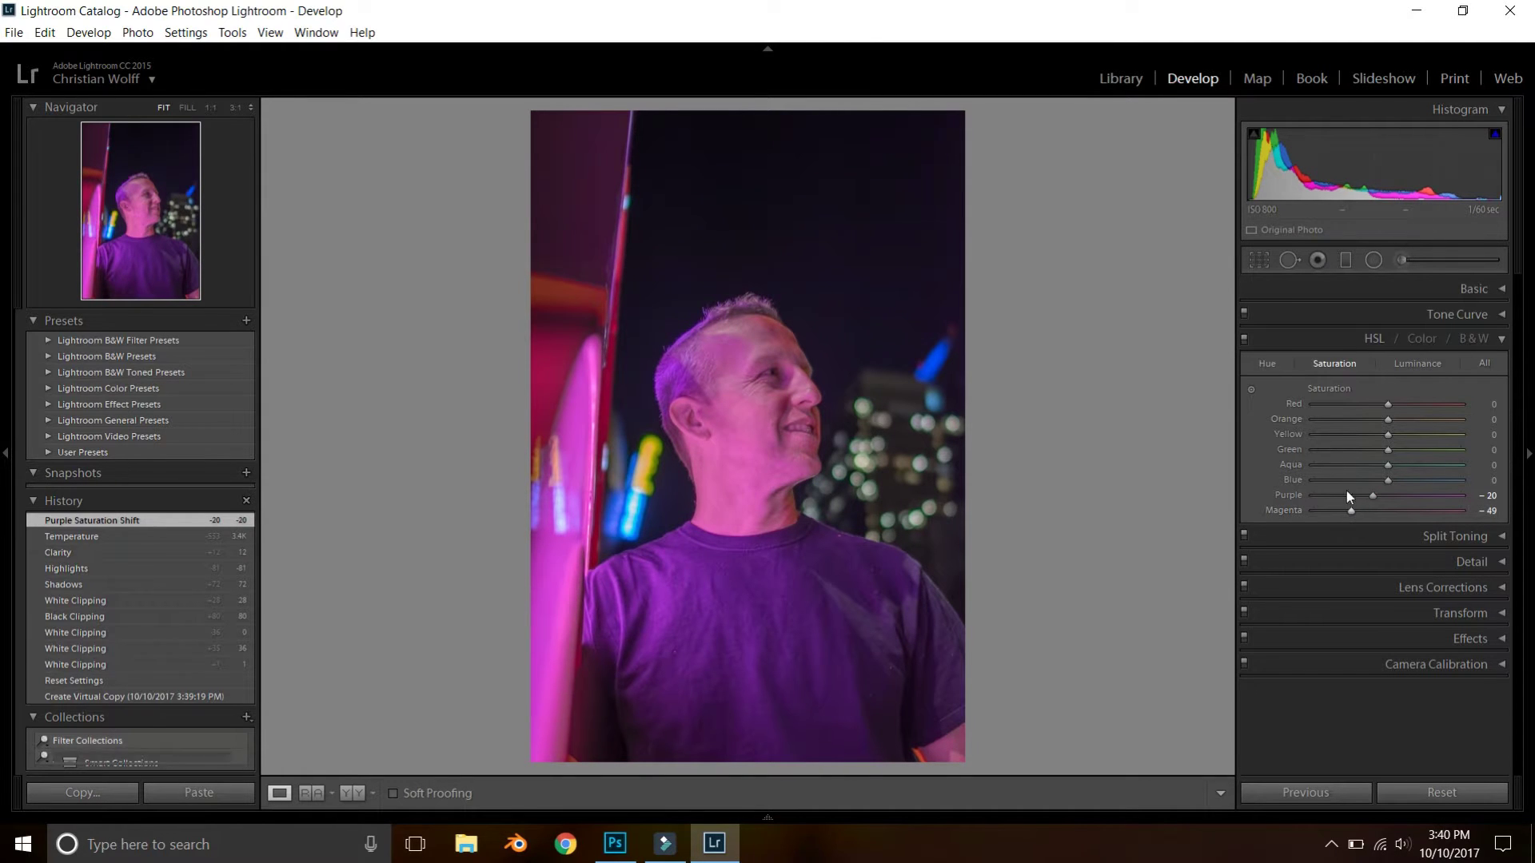
left_click(1244, 338)
left_click(1244, 338)
left_click(1244, 338)
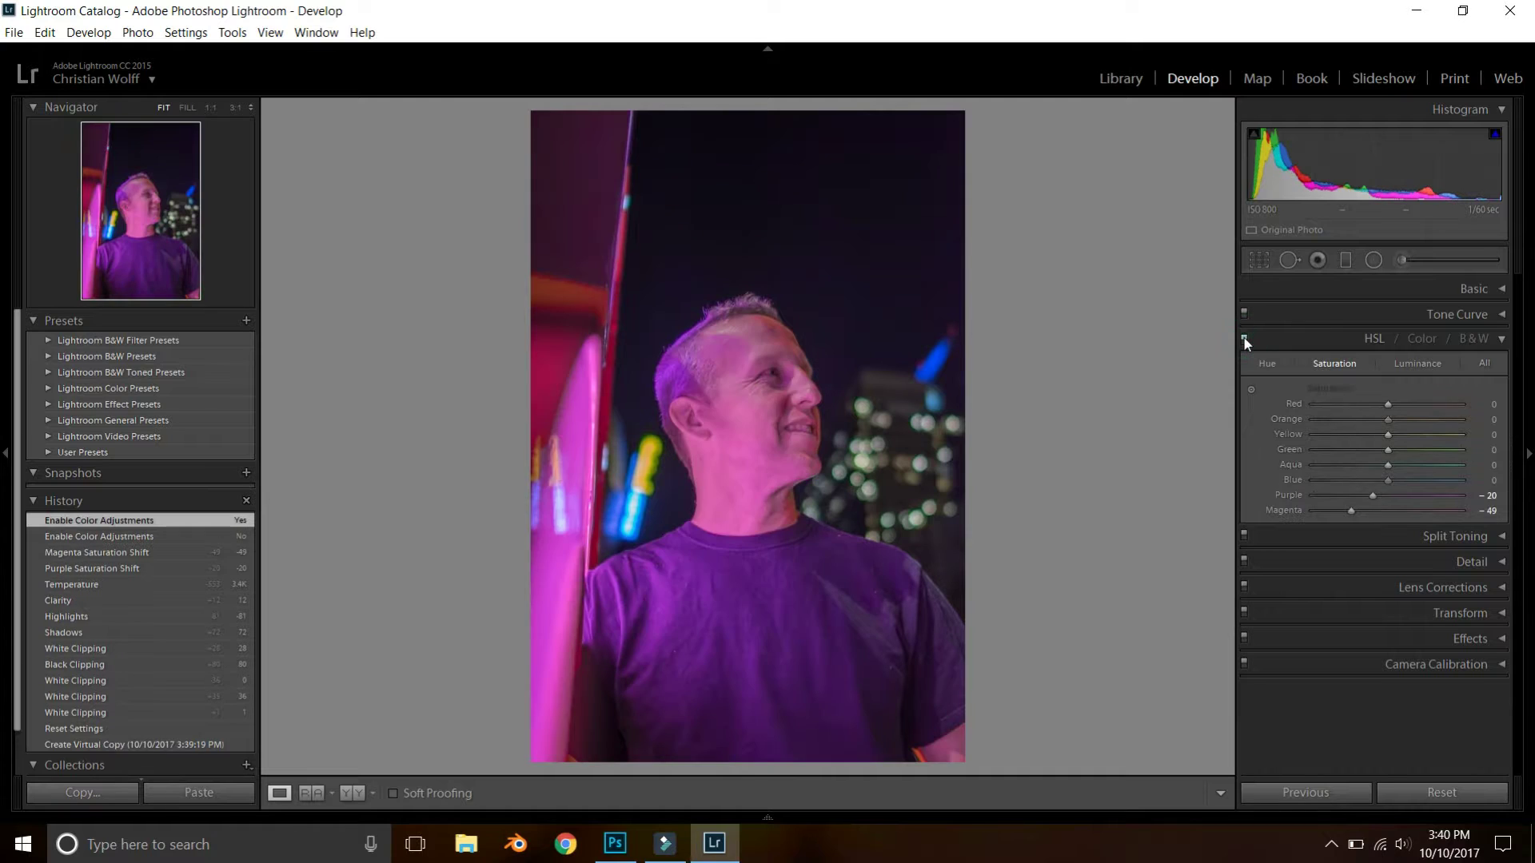
left_click(1244, 338)
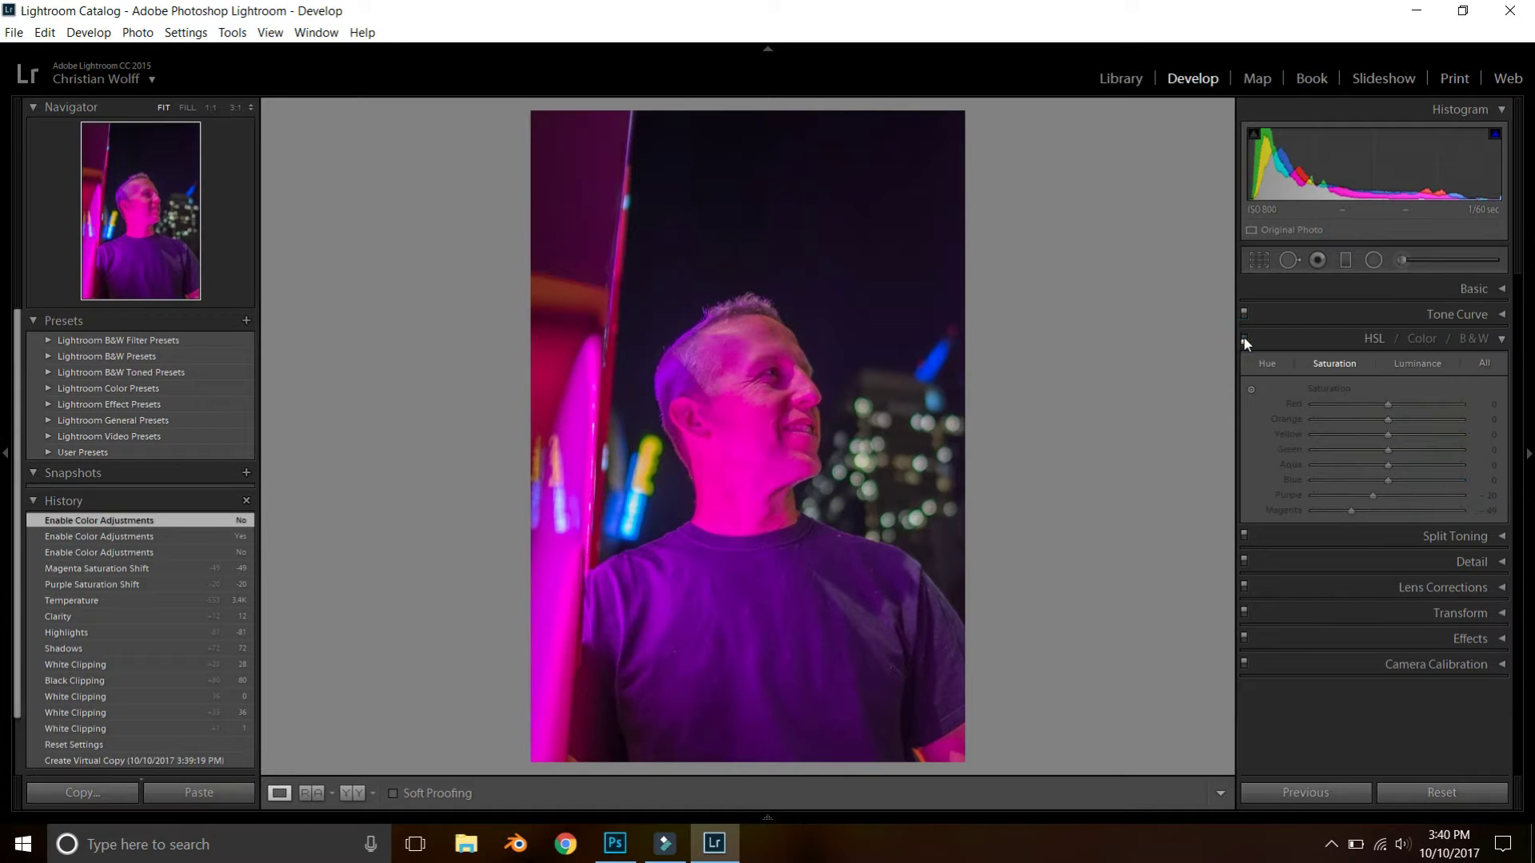
- Set HSL luminance to Purple -20 and Magenta +8, then compare the result
left_click(1422, 363)
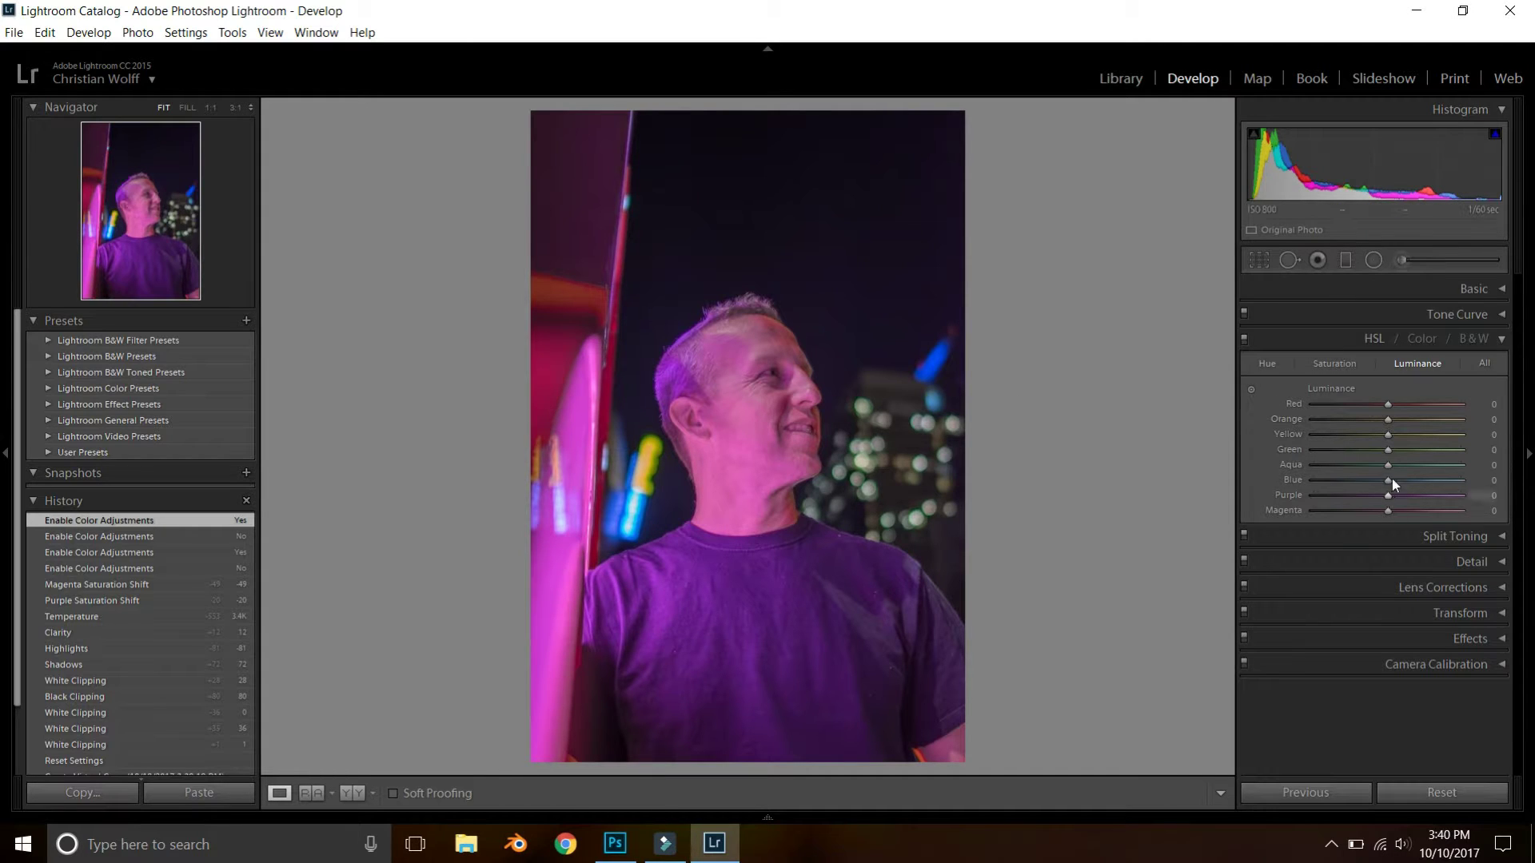
left_click_drag(1387, 510, 1357, 491)
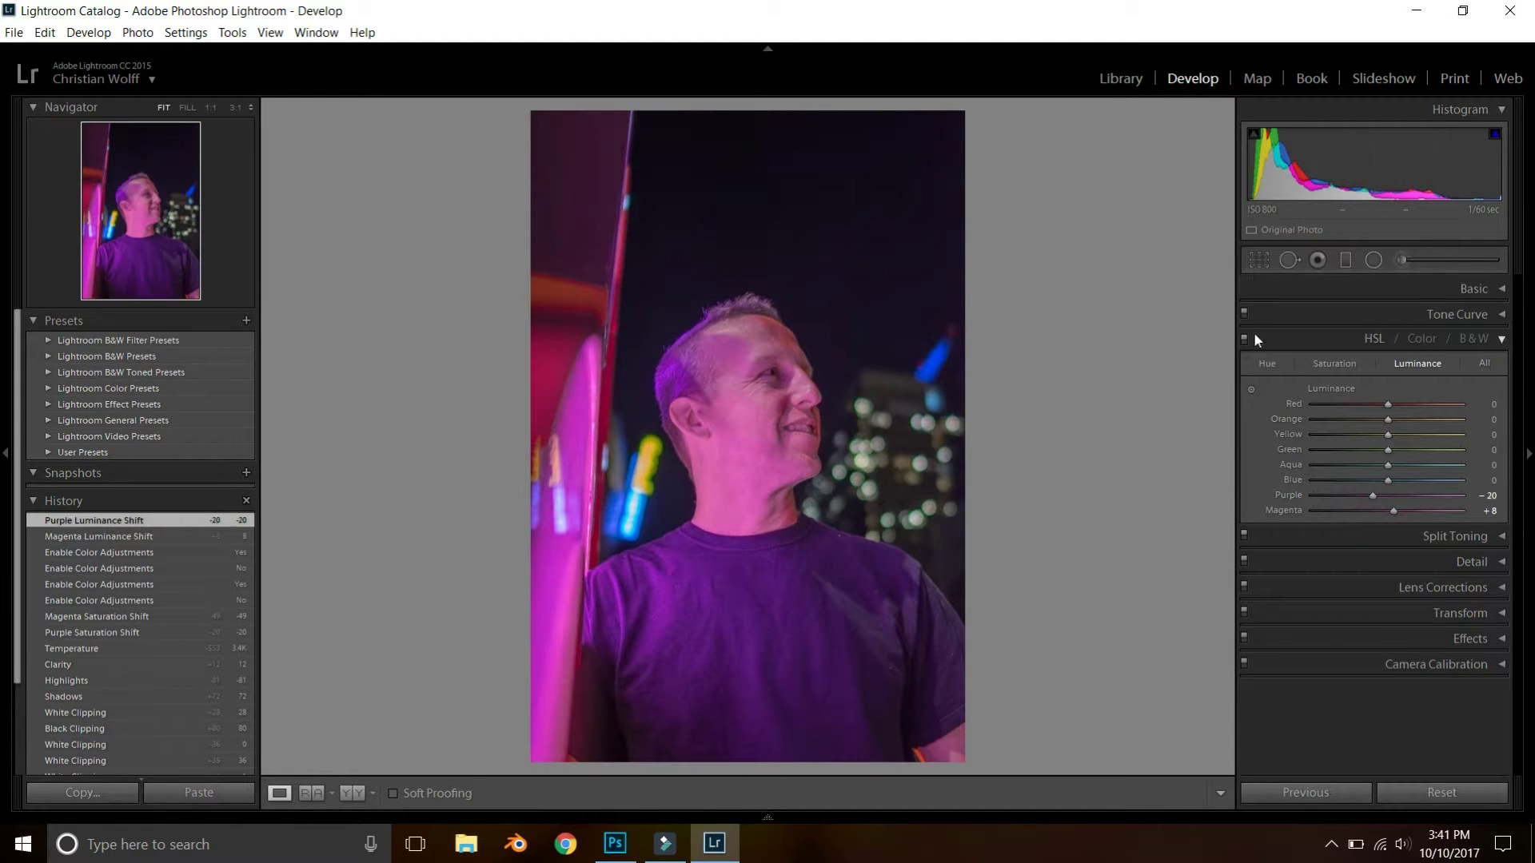
left_click(1244, 339)
left_click(1245, 339)
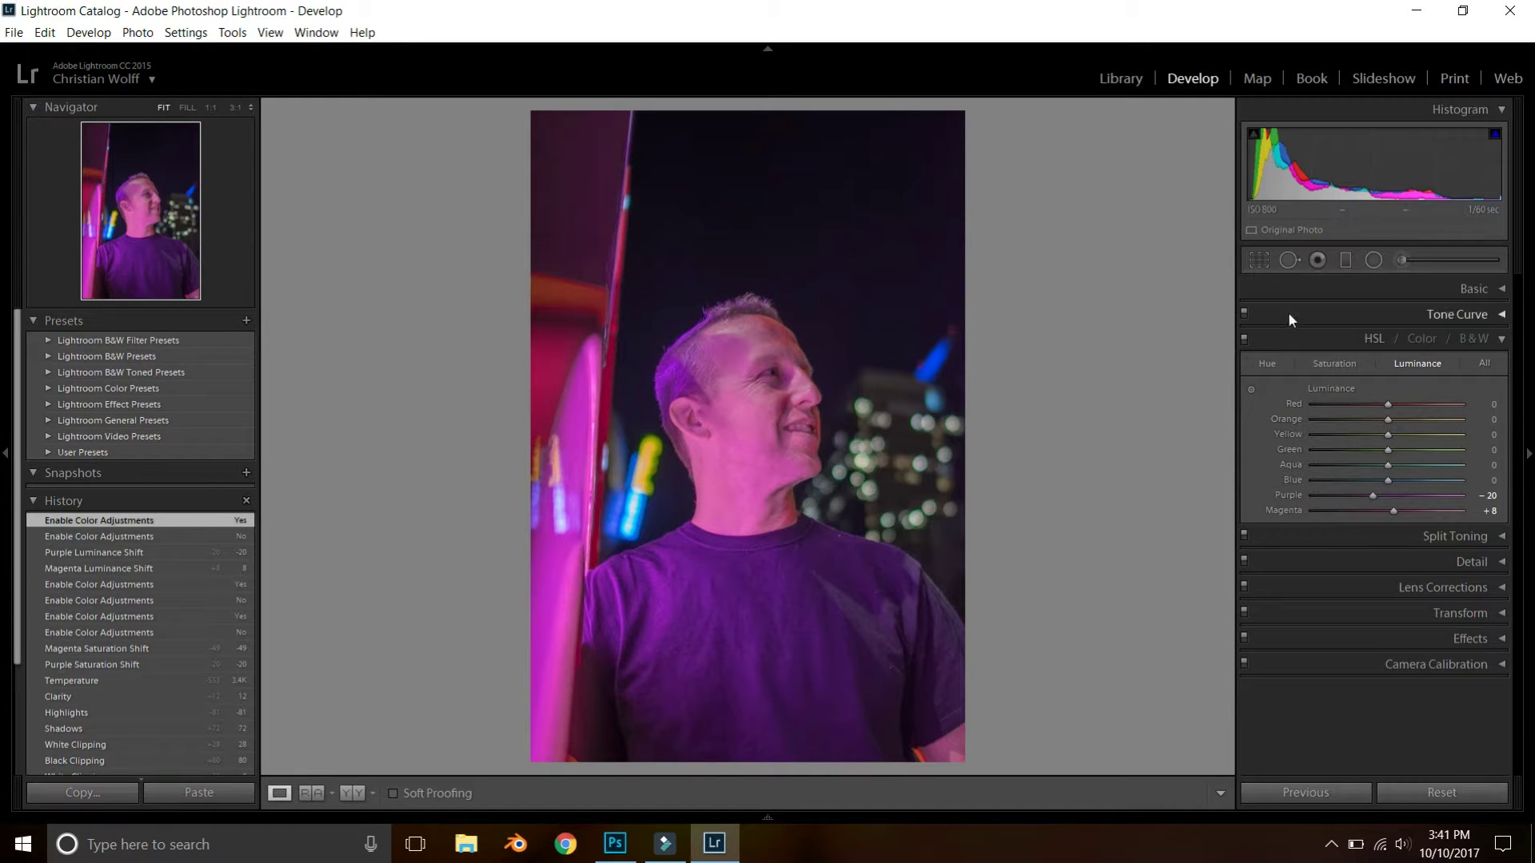
left_click(1498, 339)
- Shift Camera Calibration Red, Blue (-100) and Green (-36) Primary hues, toggling to compare
left_click(1439, 493)
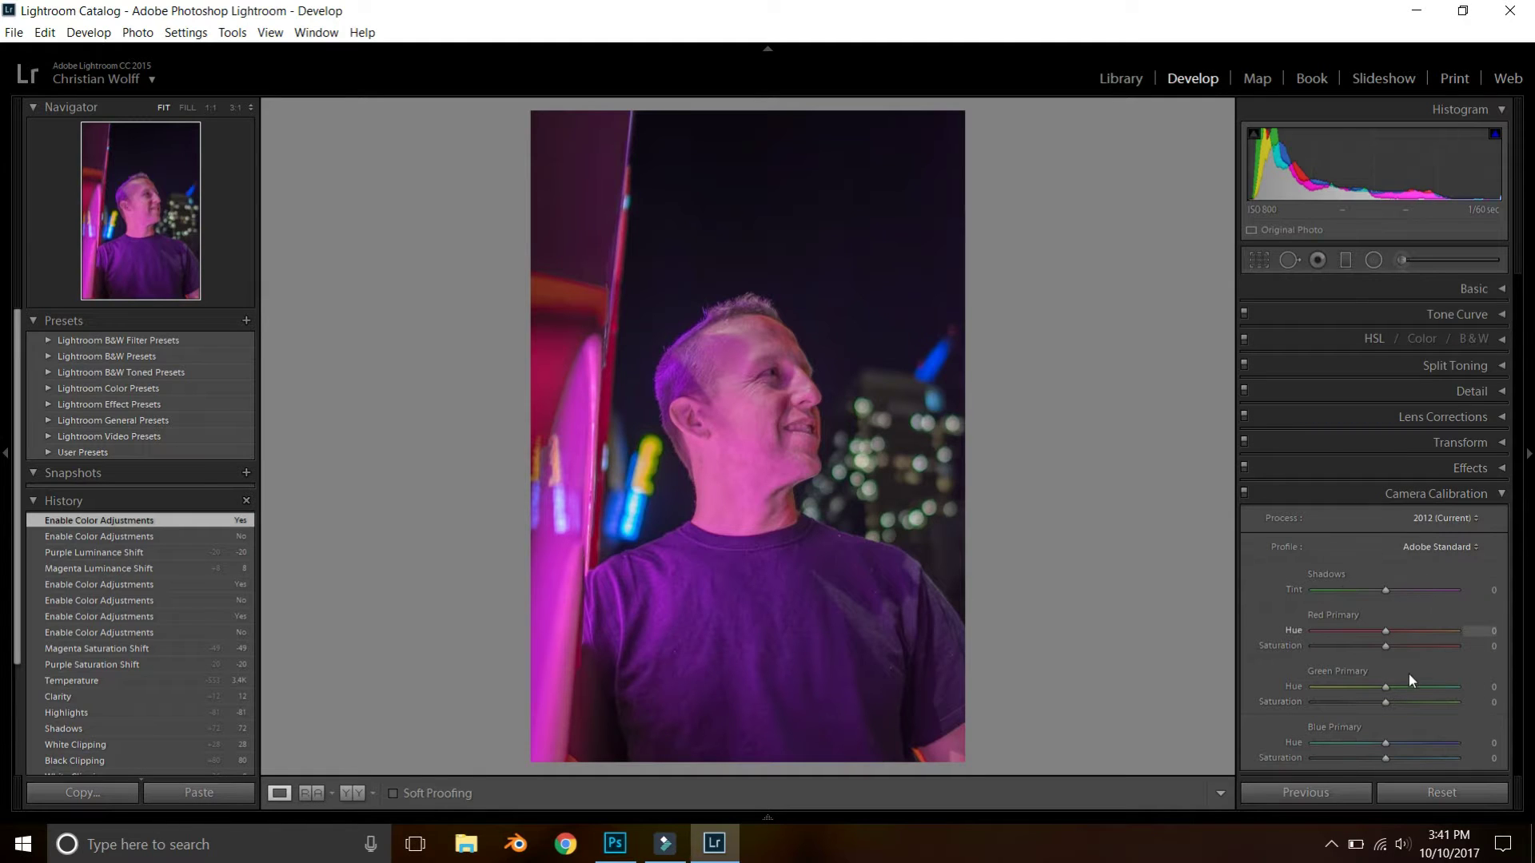
left_click_drag(1414, 630, 1367, 629)
left_click_drag(1385, 743, 1308, 743)
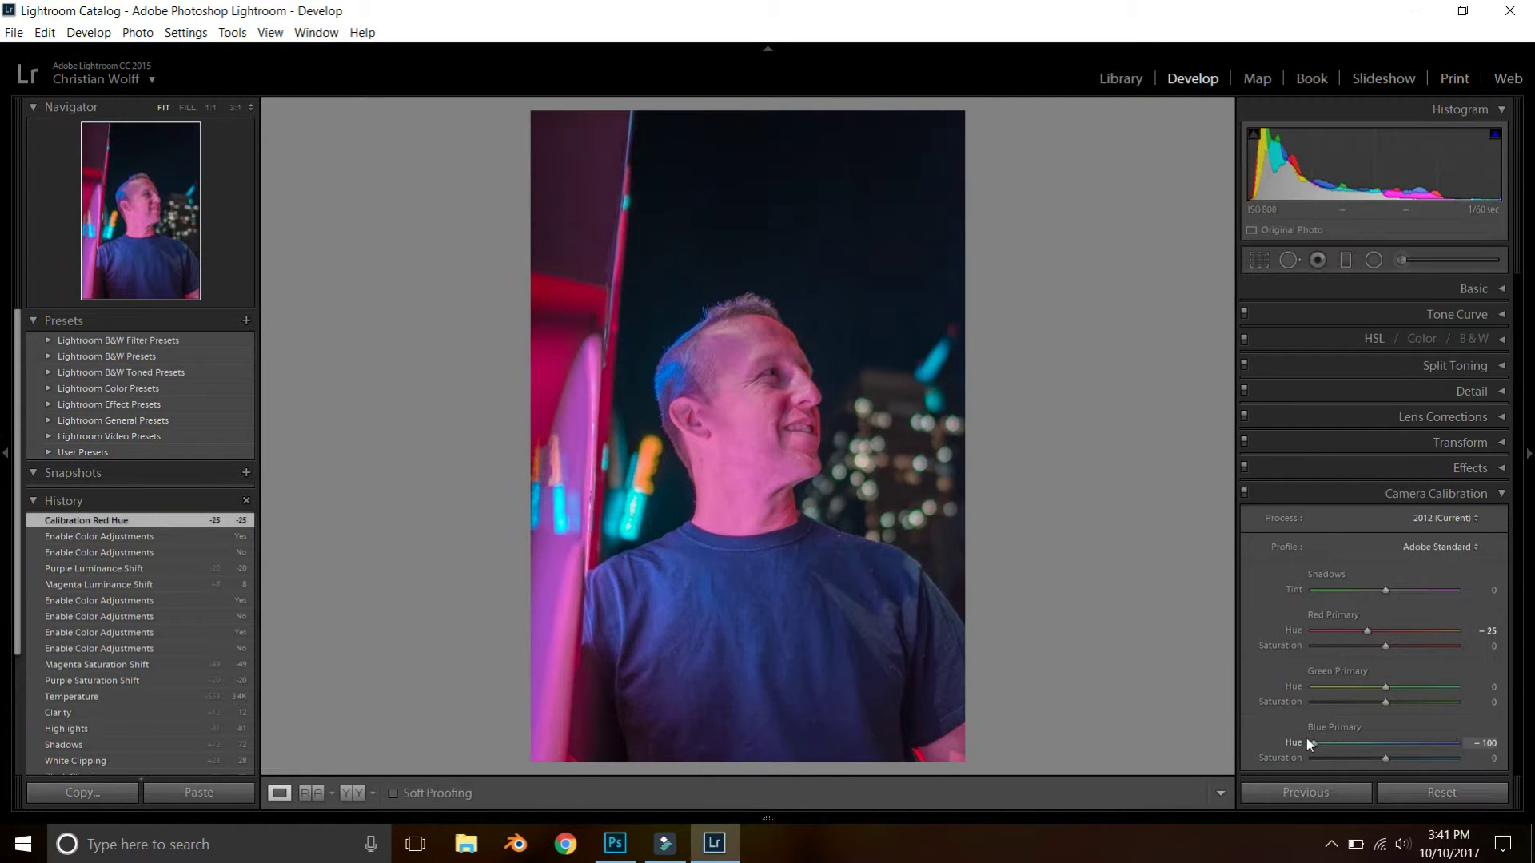
left_click_drag(1392, 686, 1360, 682)
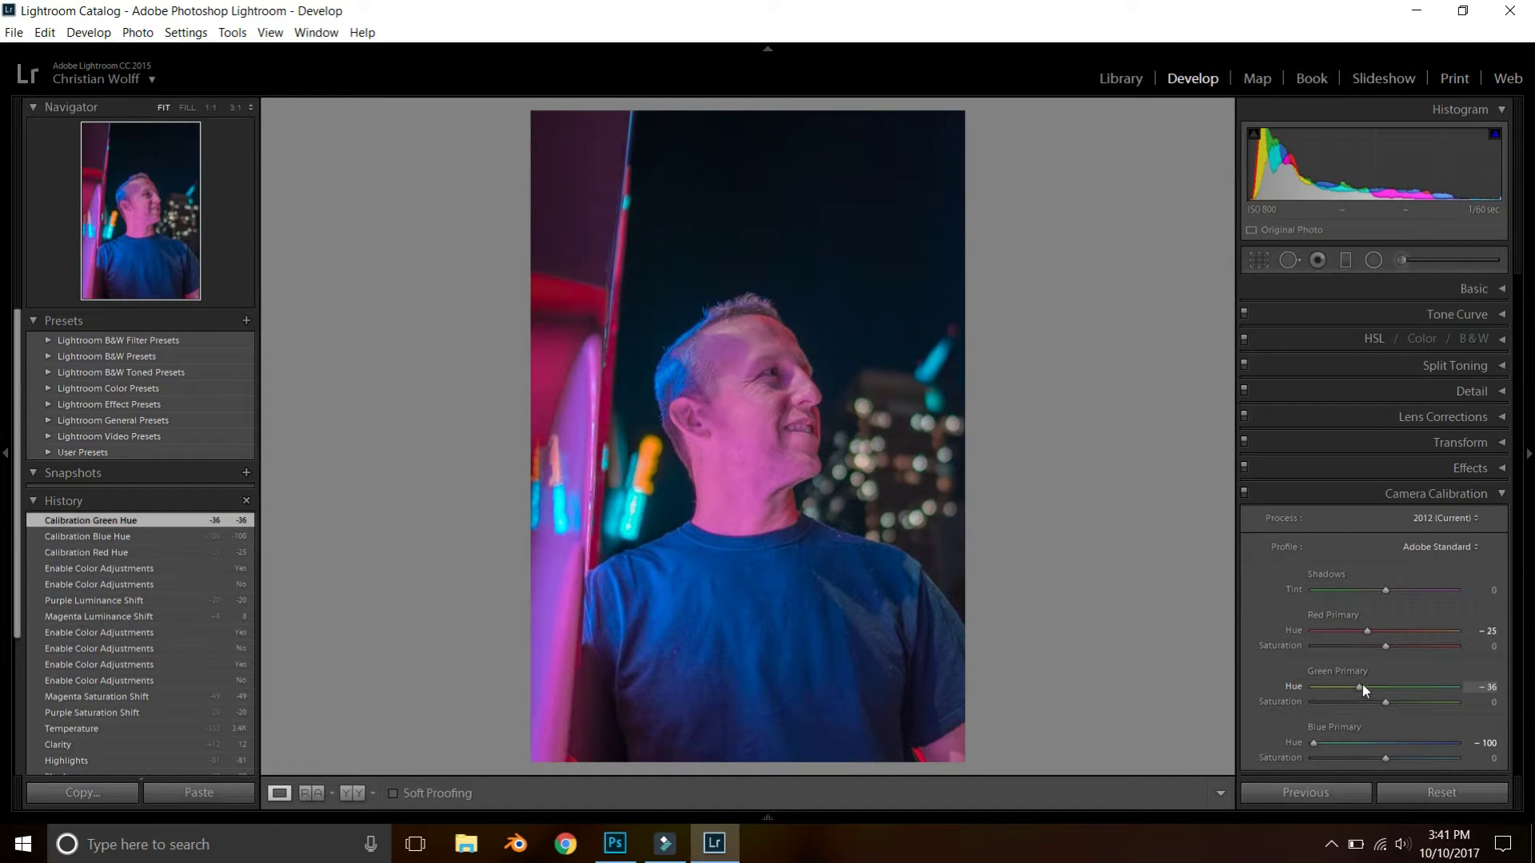
left_click(1243, 493)
left_click(1244, 493)
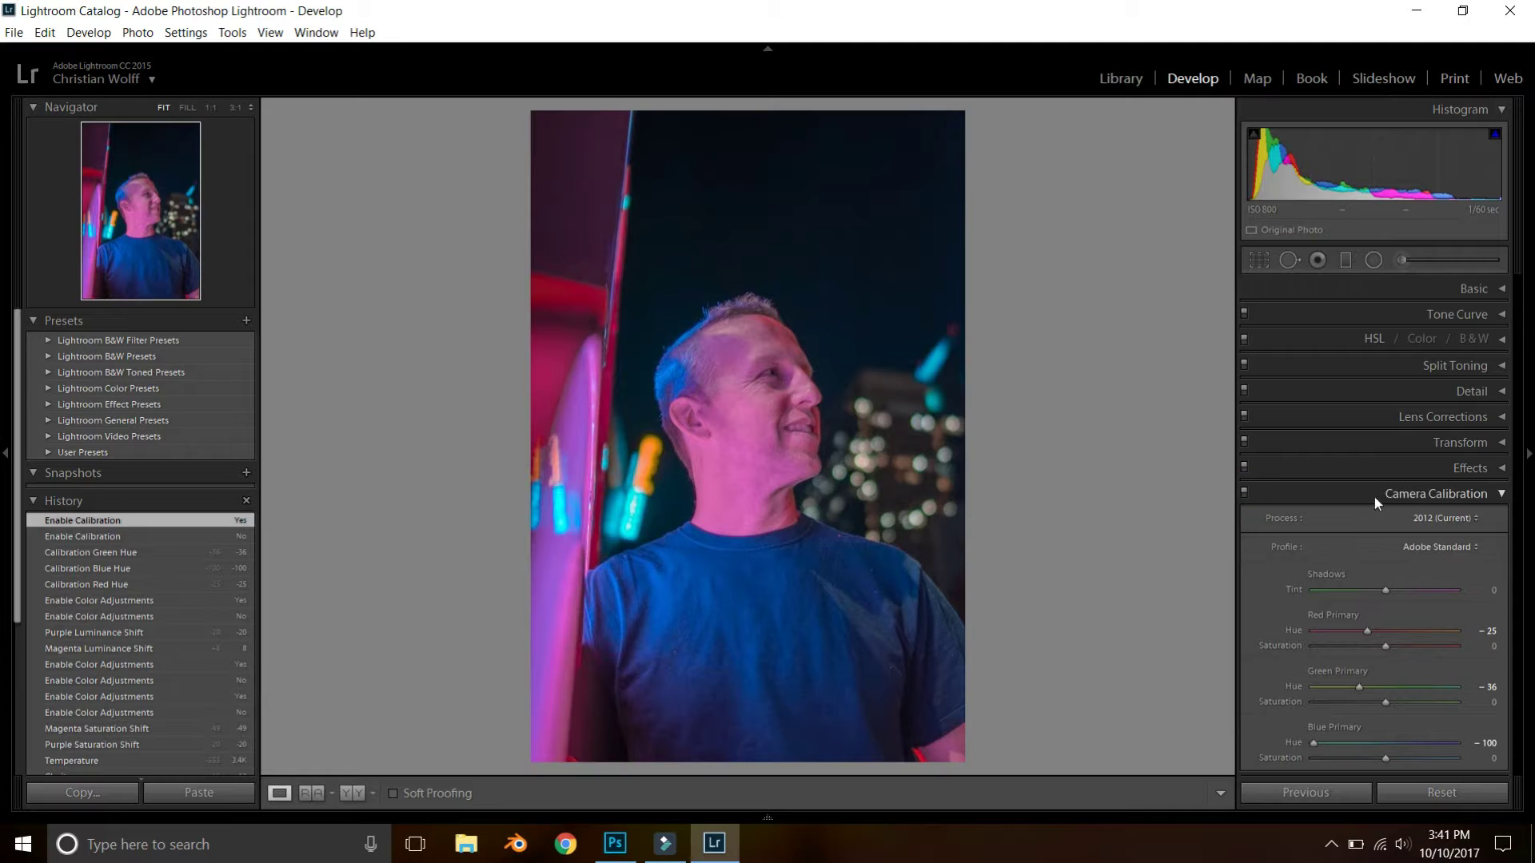
left_click(1245, 493)
left_click(1244, 493)
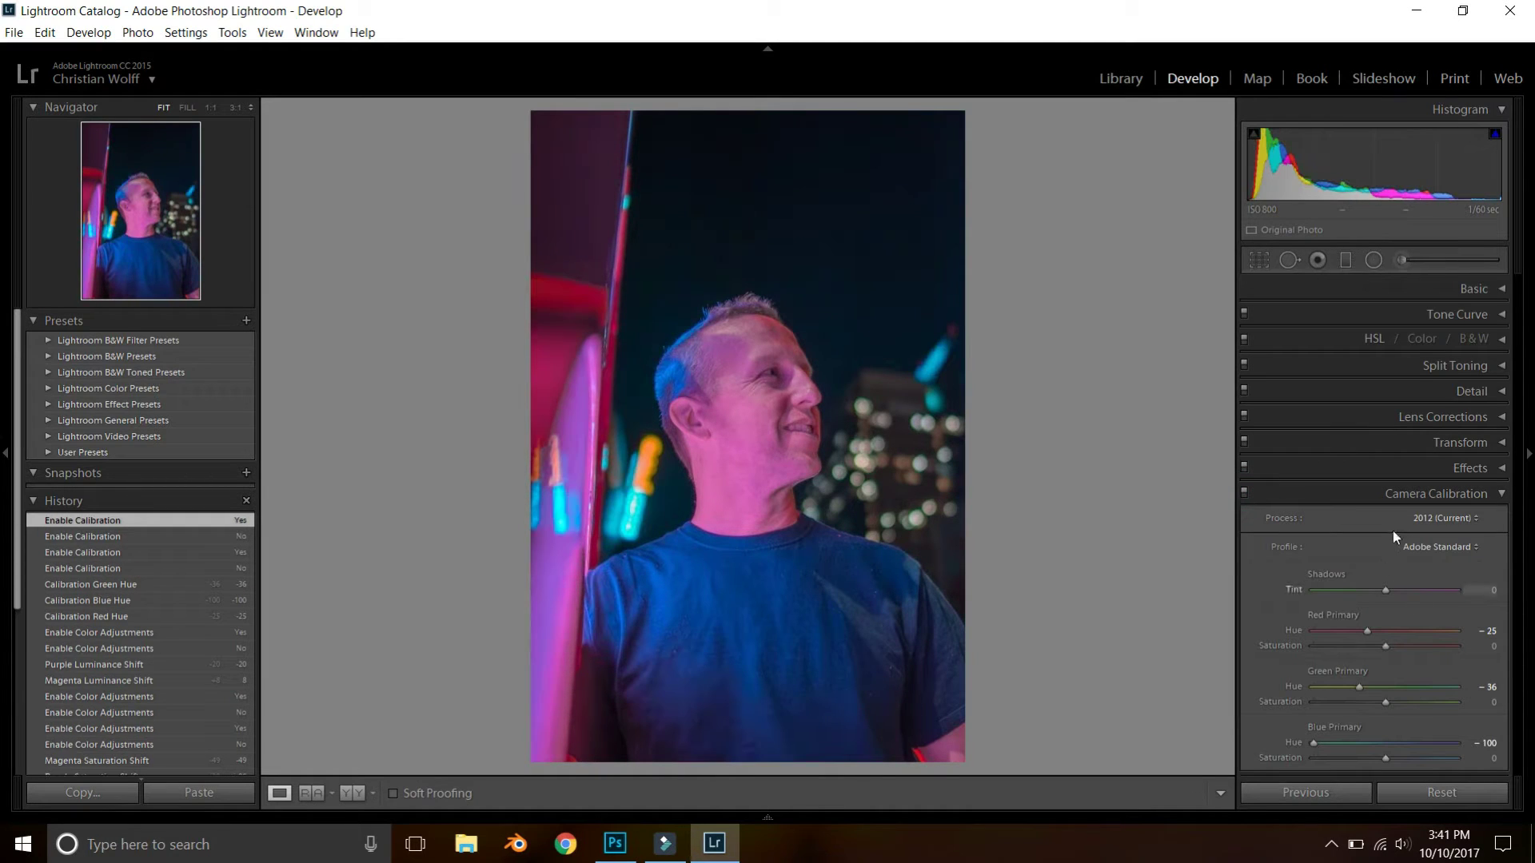
left_click(1244, 493)
left_click(1244, 493)
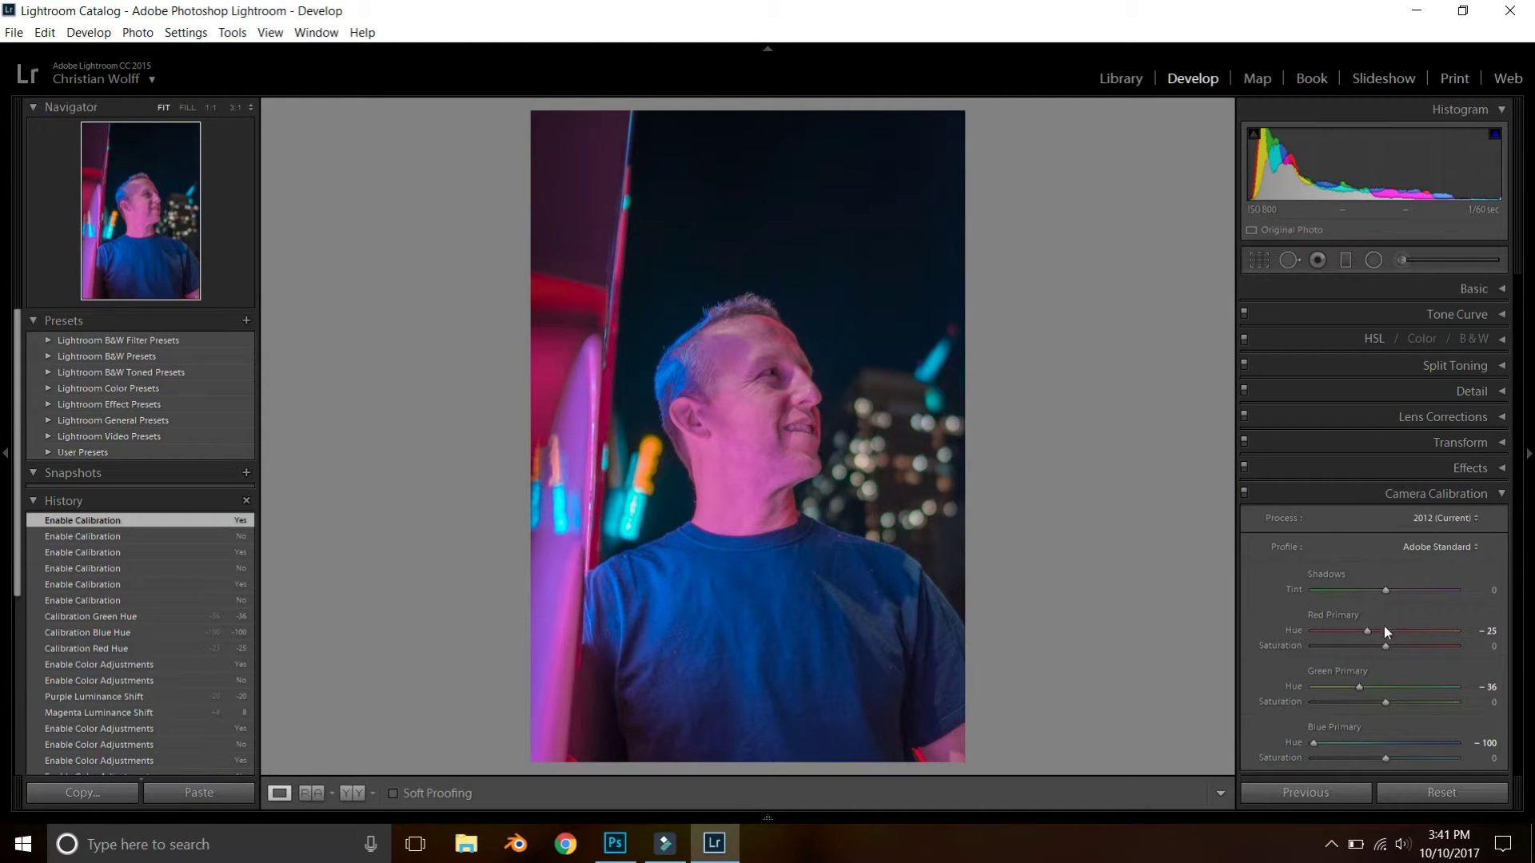
- Settle the Red Primary hue at -84 and reduce Blue Primary saturation
left_click_drag(1365, 630, 1253, 610)
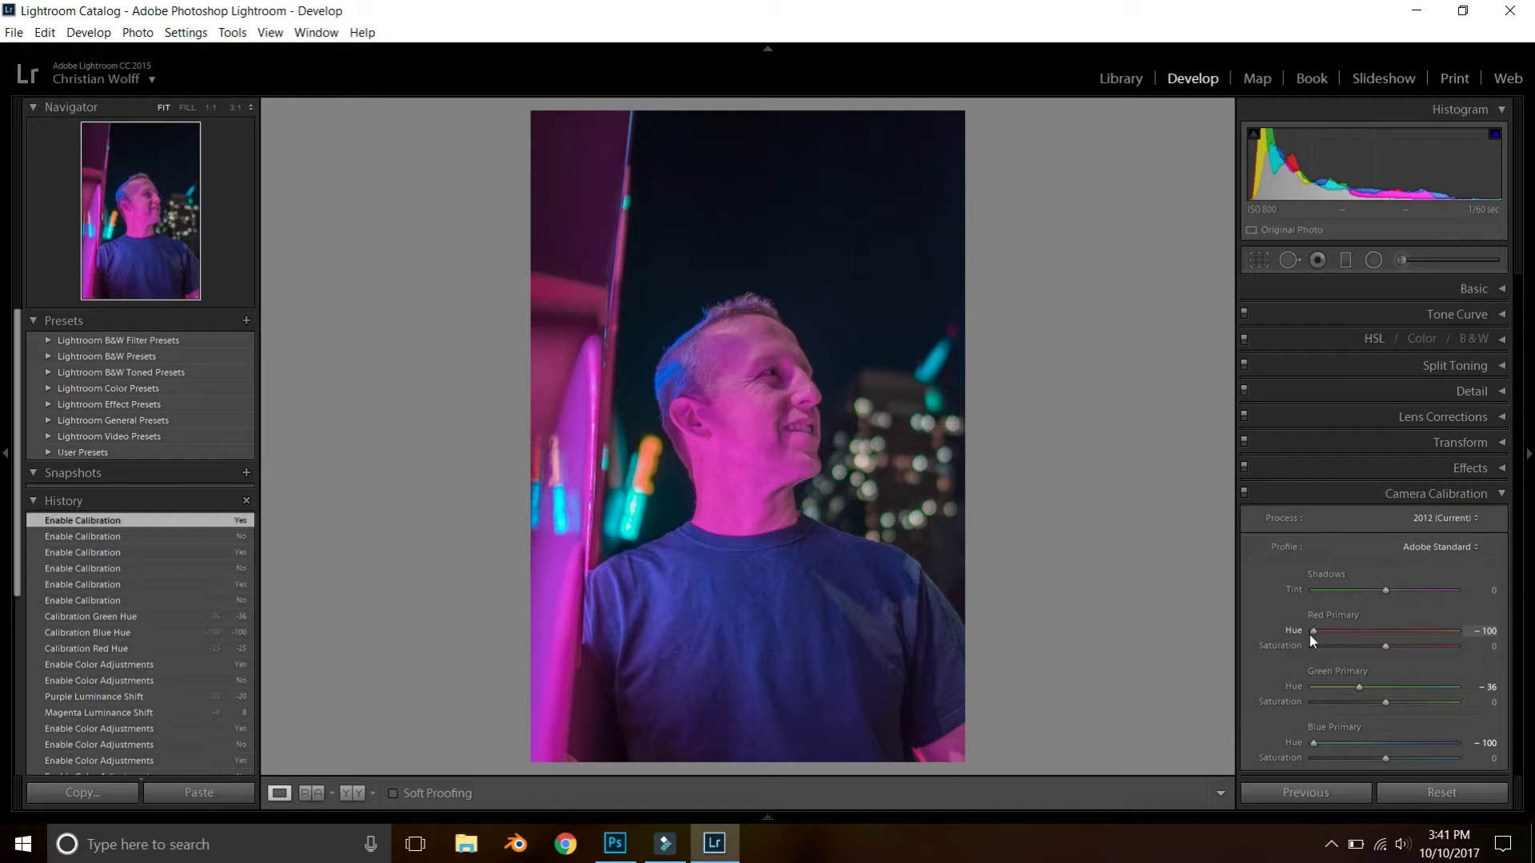
left_click_drag(1326, 630, 1327, 630)
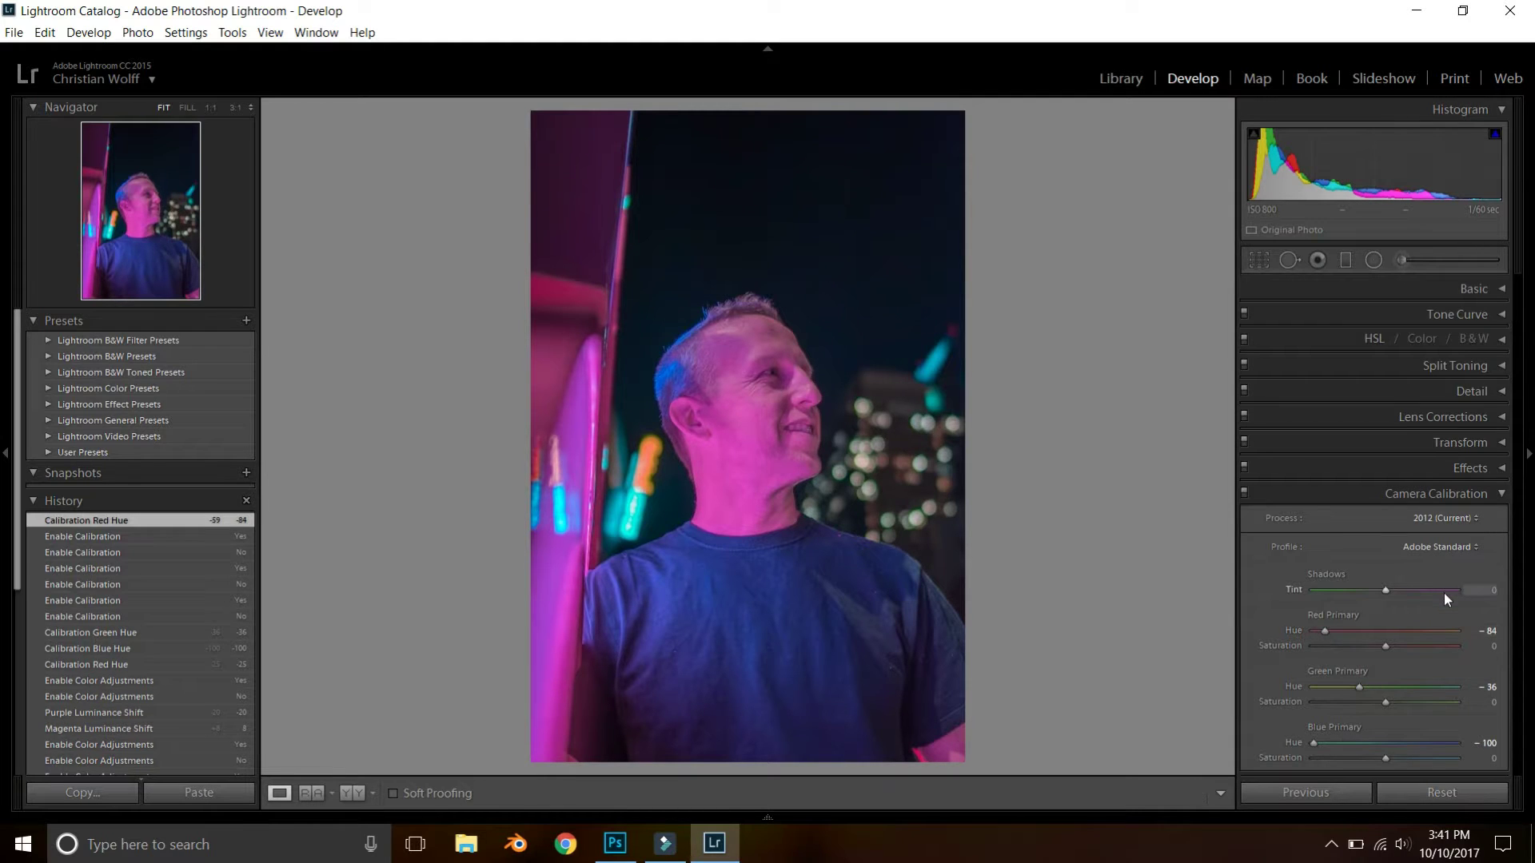
left_click_drag(1381, 758, 1325, 760)
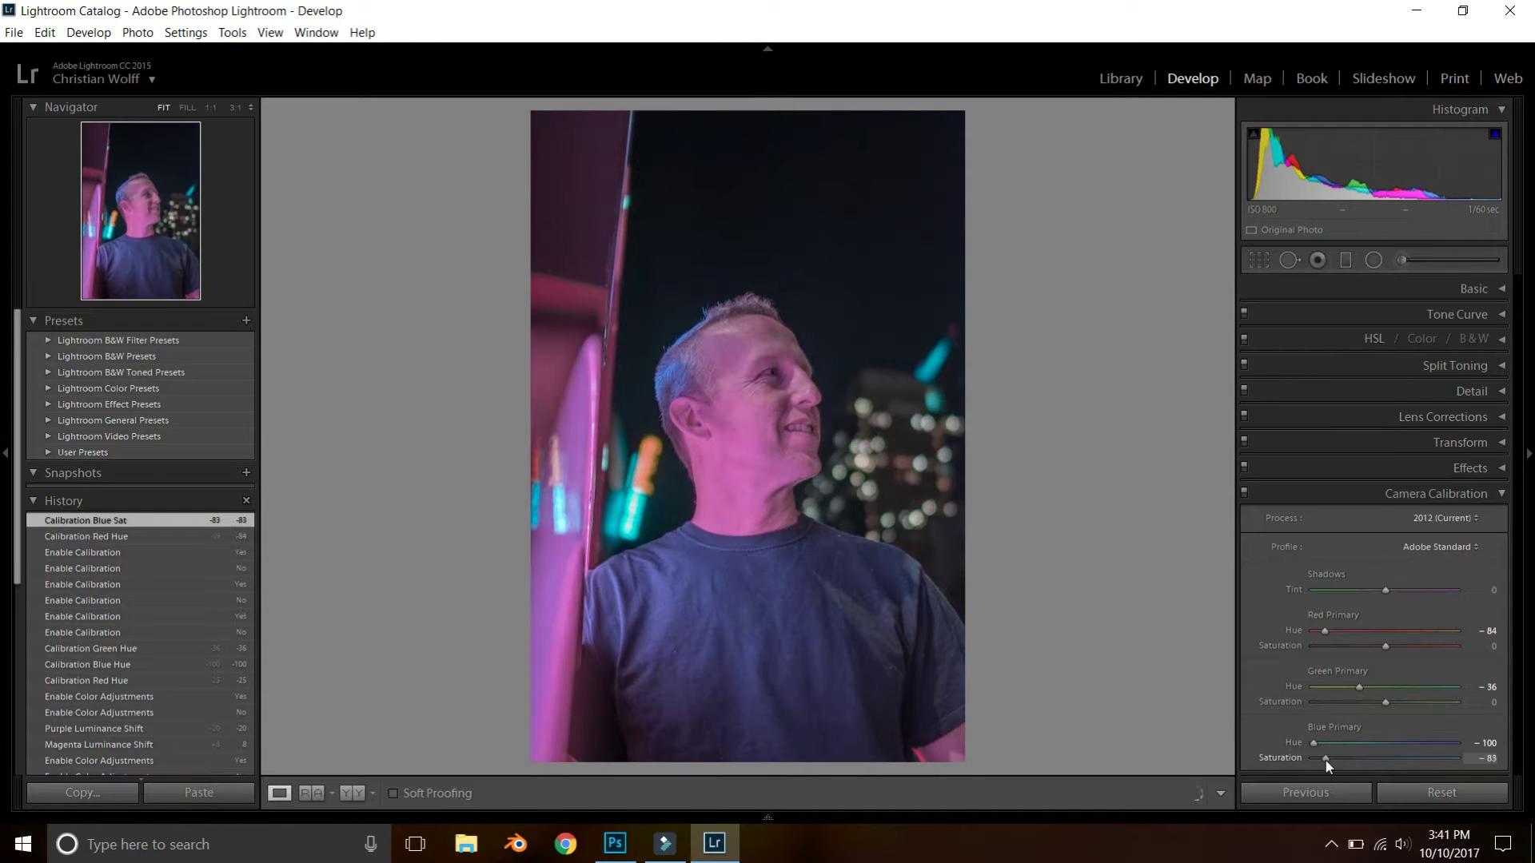
left_click(1326, 758)
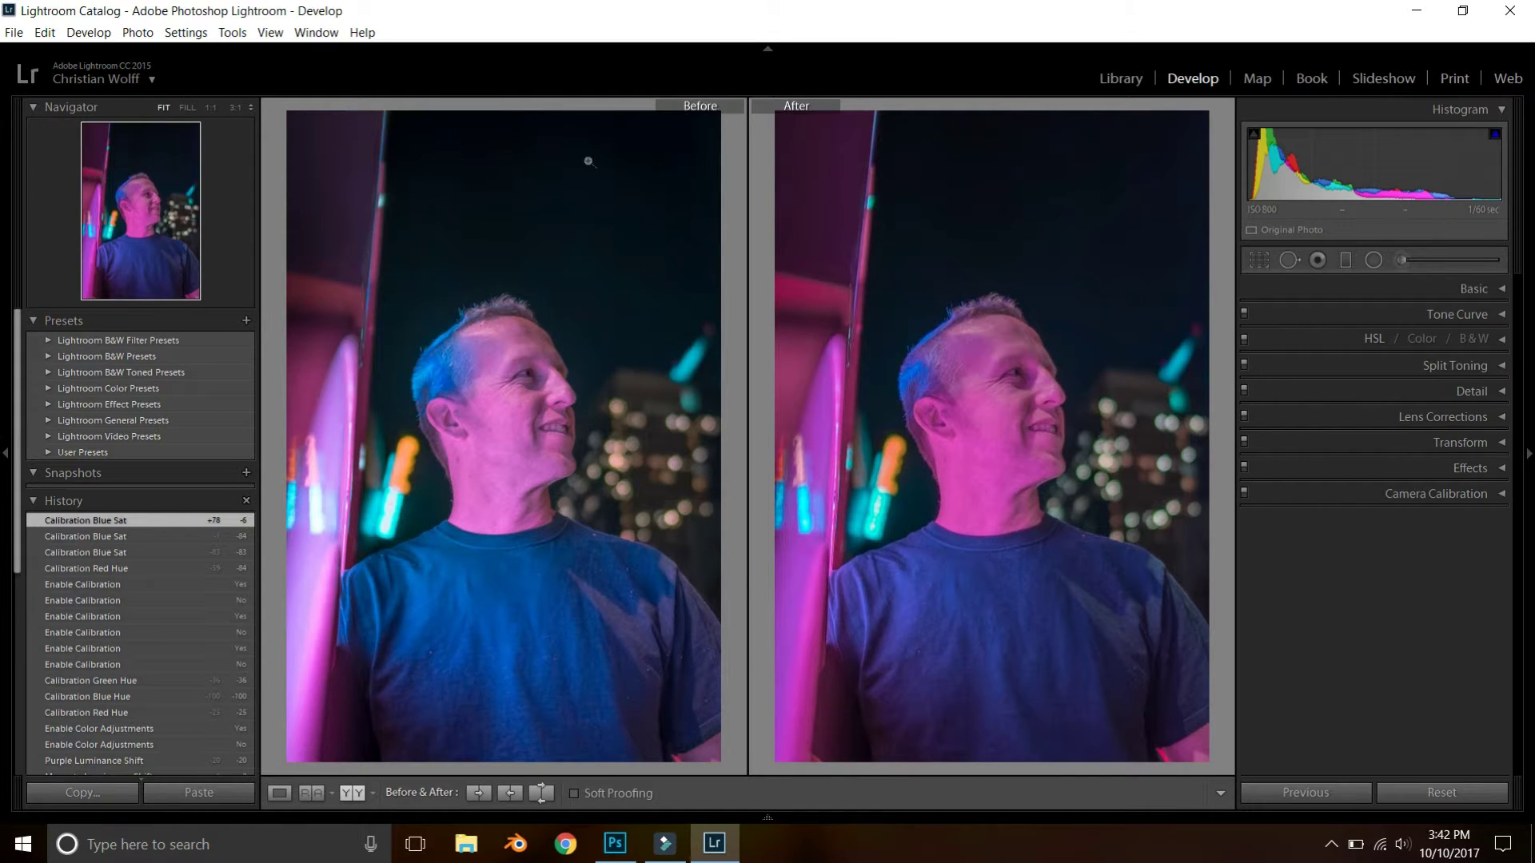
- Return to the single-photo view, briefly reset settings, and undo the reset to keep all edits
key("y")
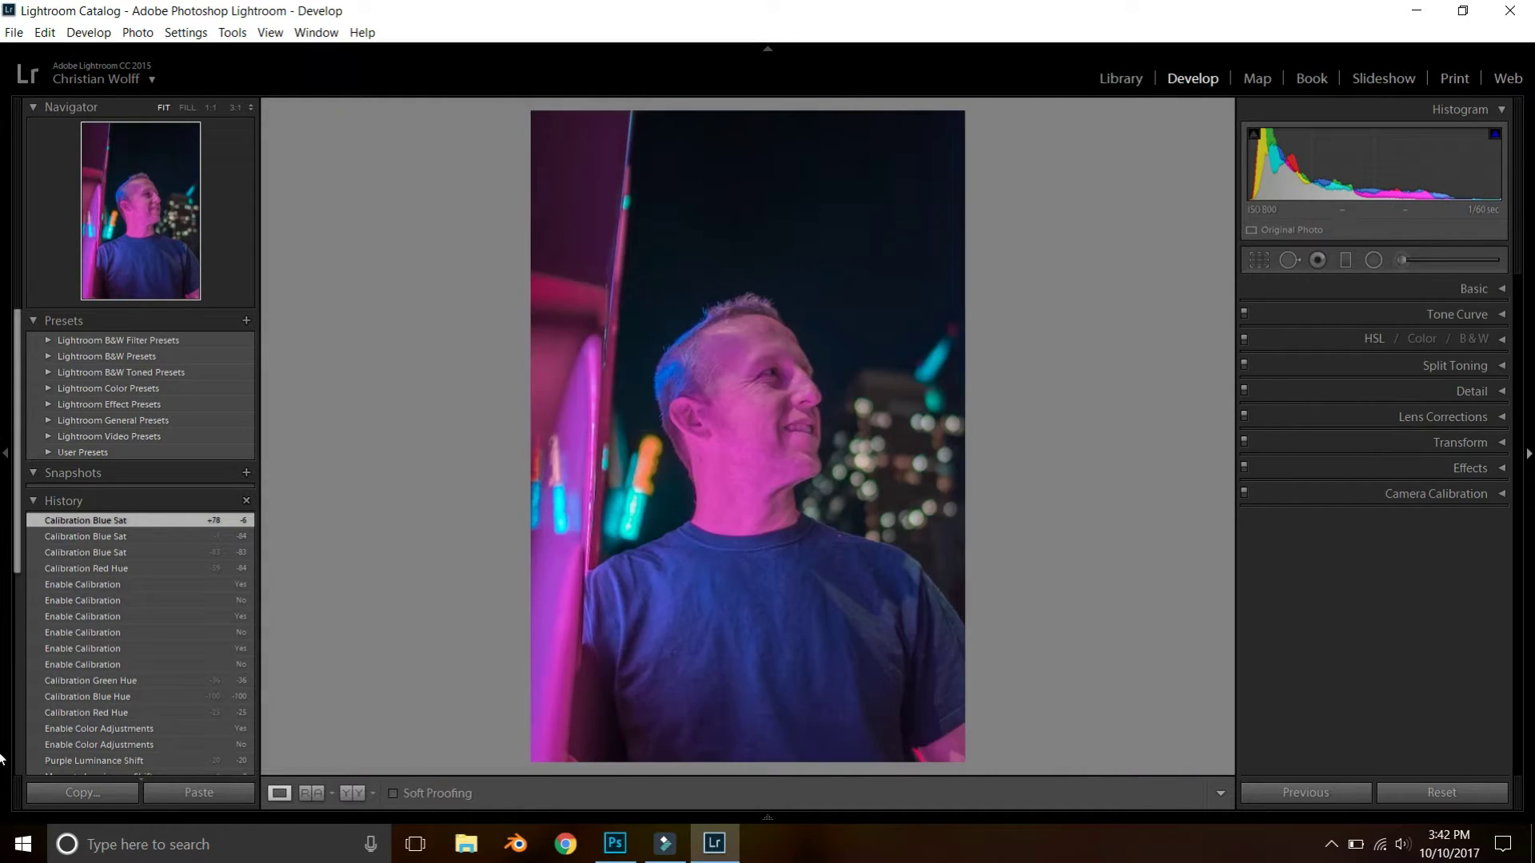
left_click(1452, 796)
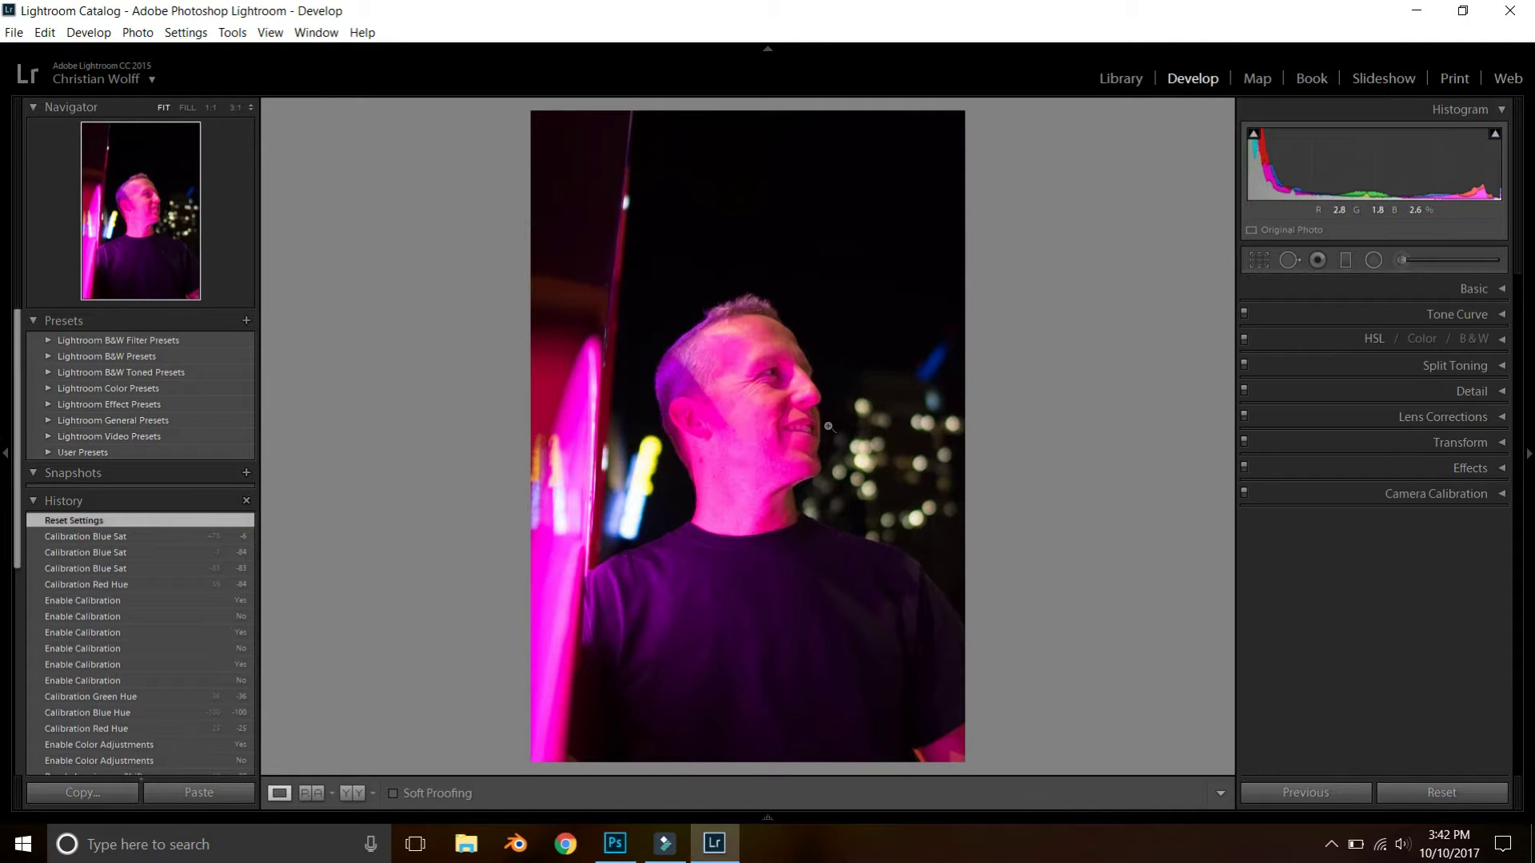
key("ctrl+z")
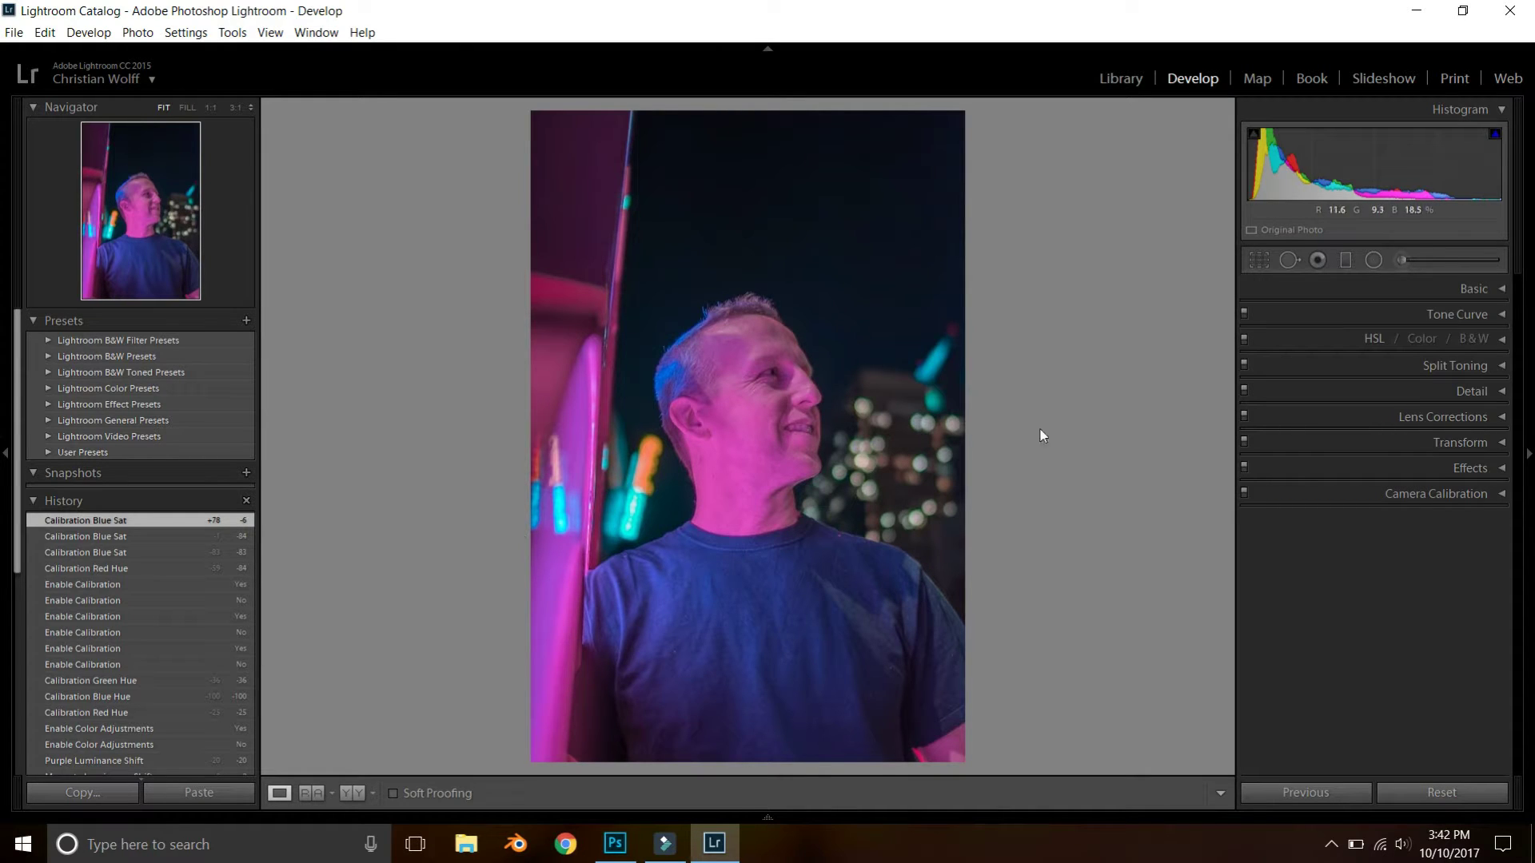
- Raise Tone Curve Darks to +56 and lower Lights to -10, comparing with the panel switch
left_click(1509, 371)
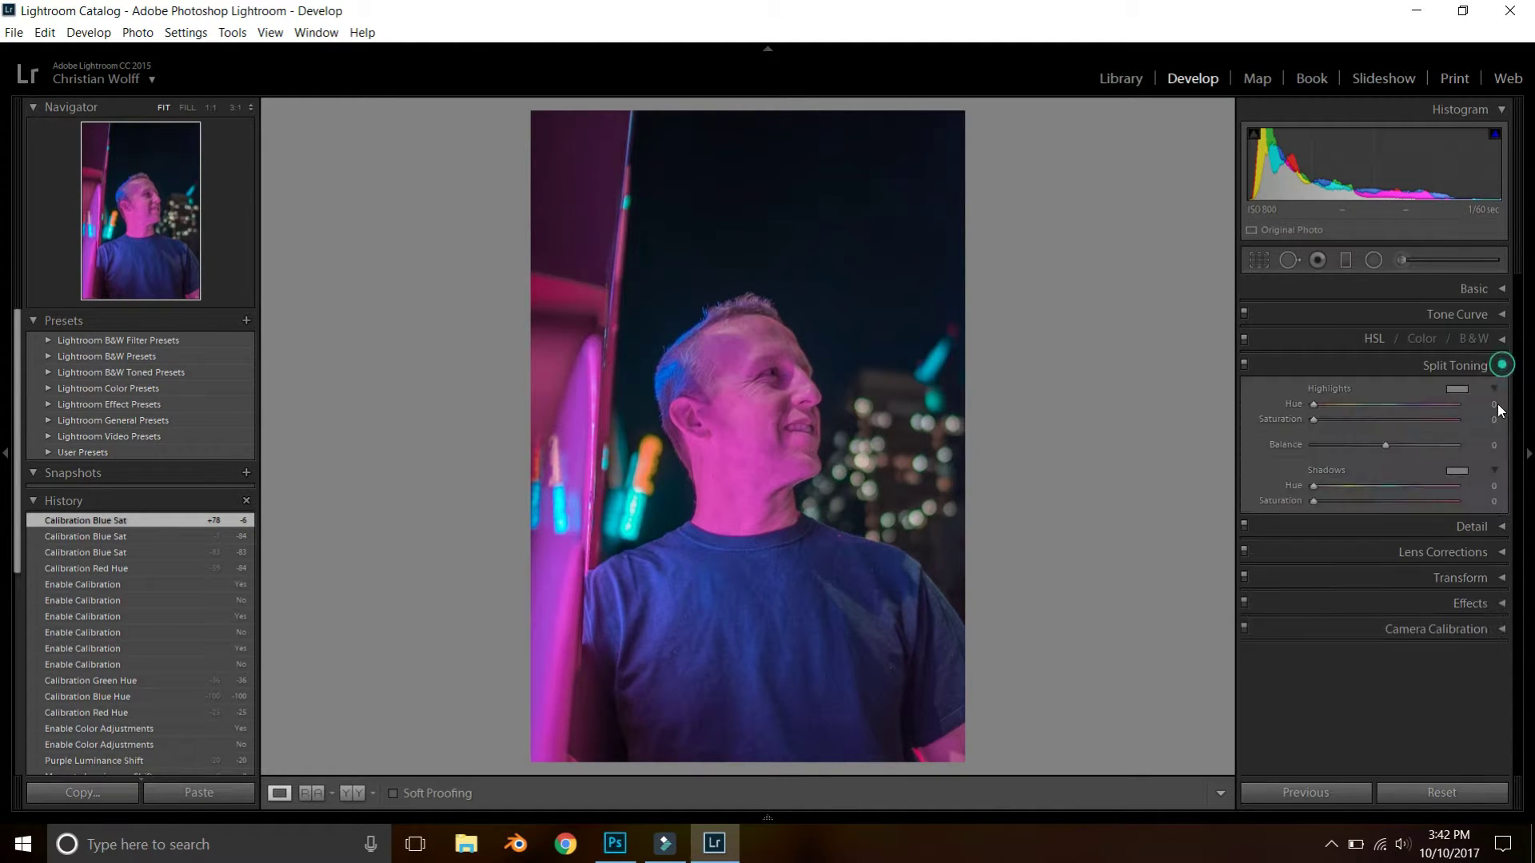
left_click(1507, 364)
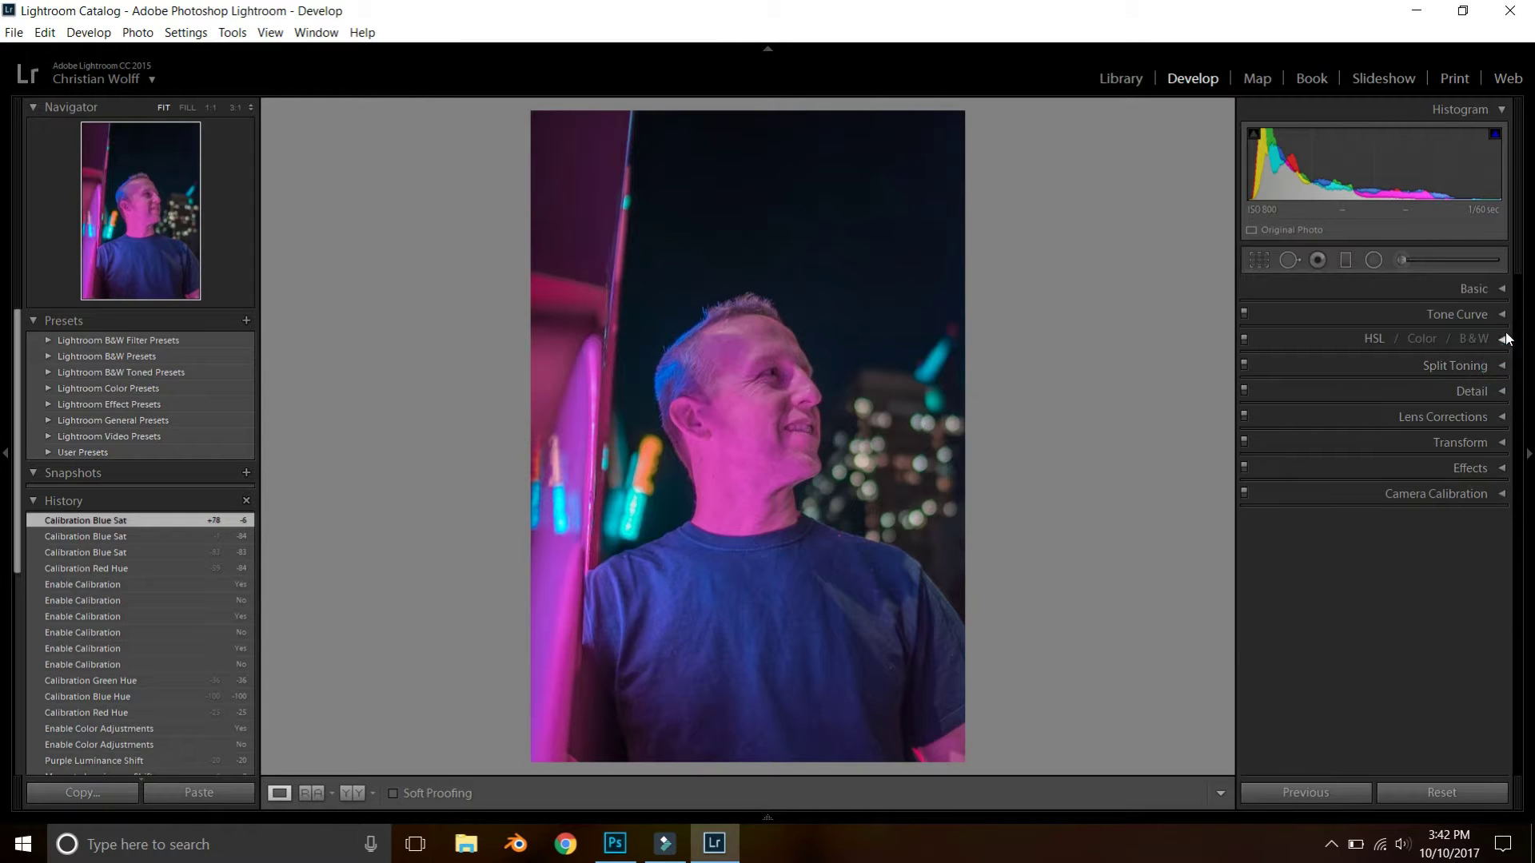
left_click(1502, 316)
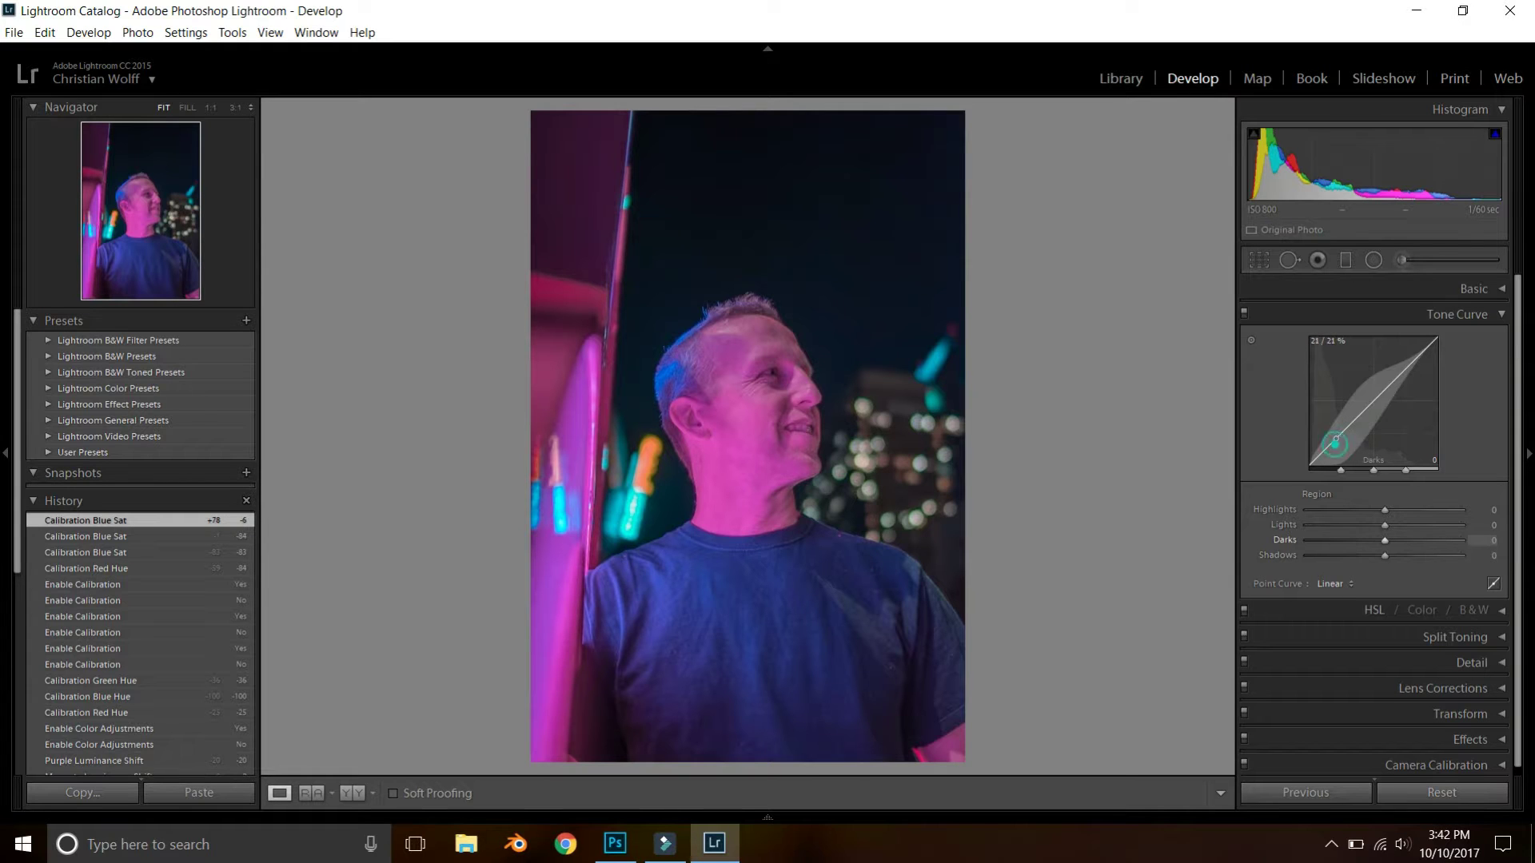
left_click_drag(1334, 442, 1335, 428)
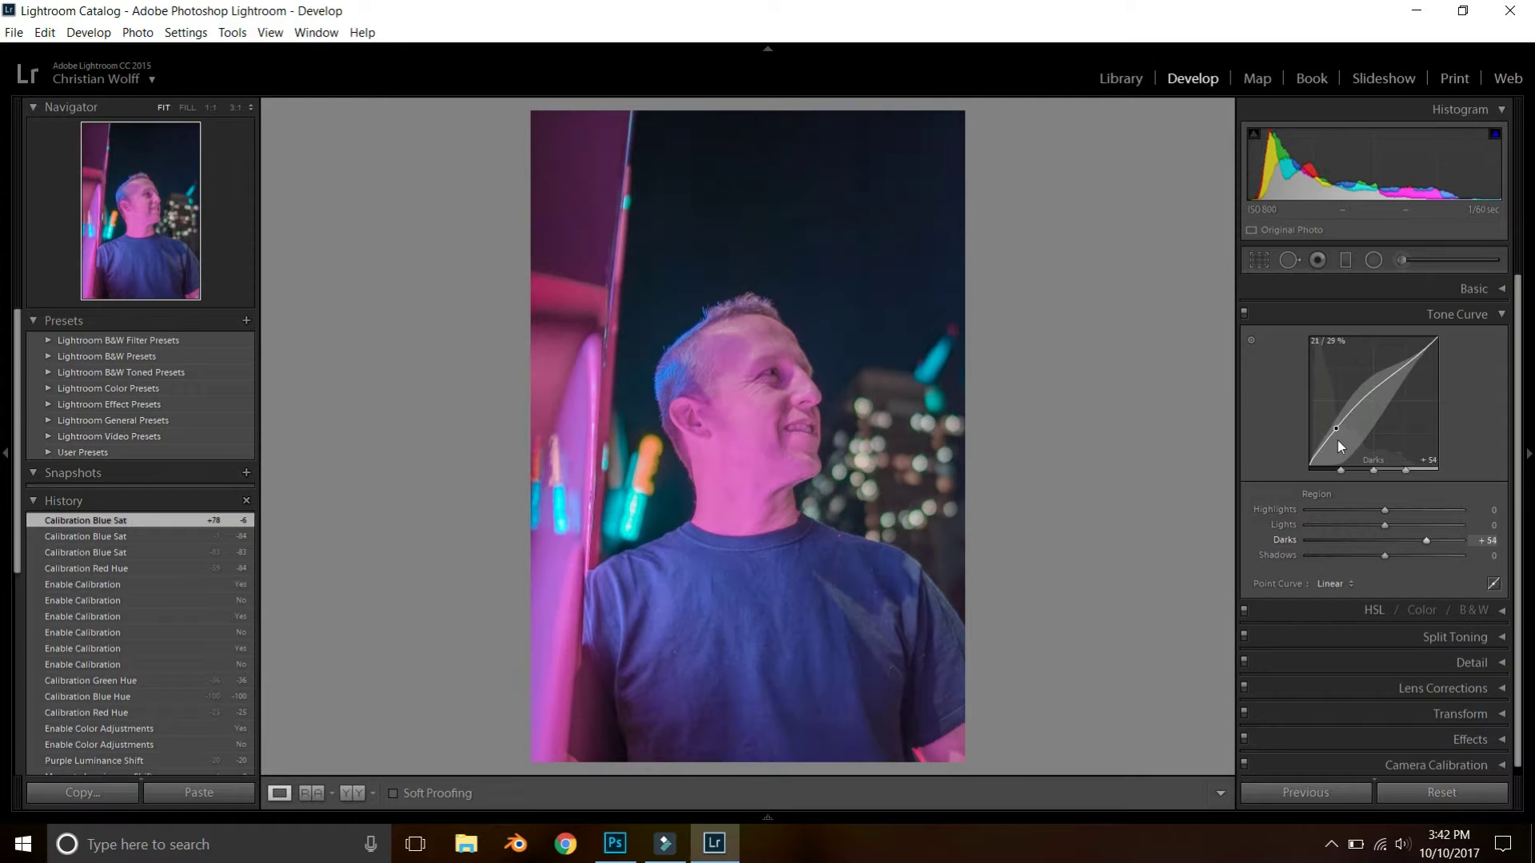
left_click_drag(1407, 364, 1371, 390)
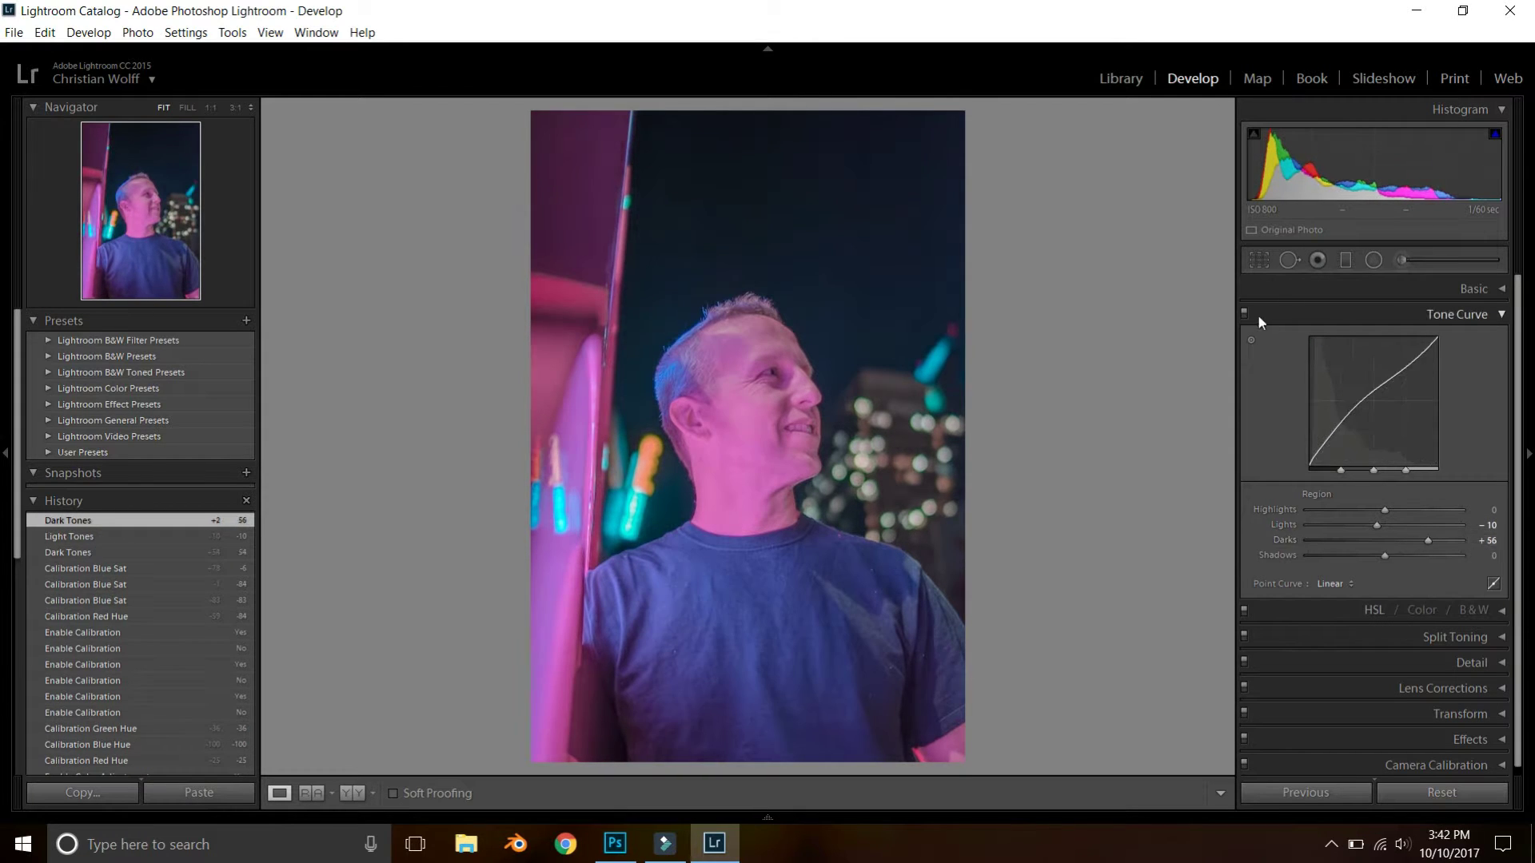
left_click(1243, 312)
left_click(1244, 311)
left_click(1243, 312)
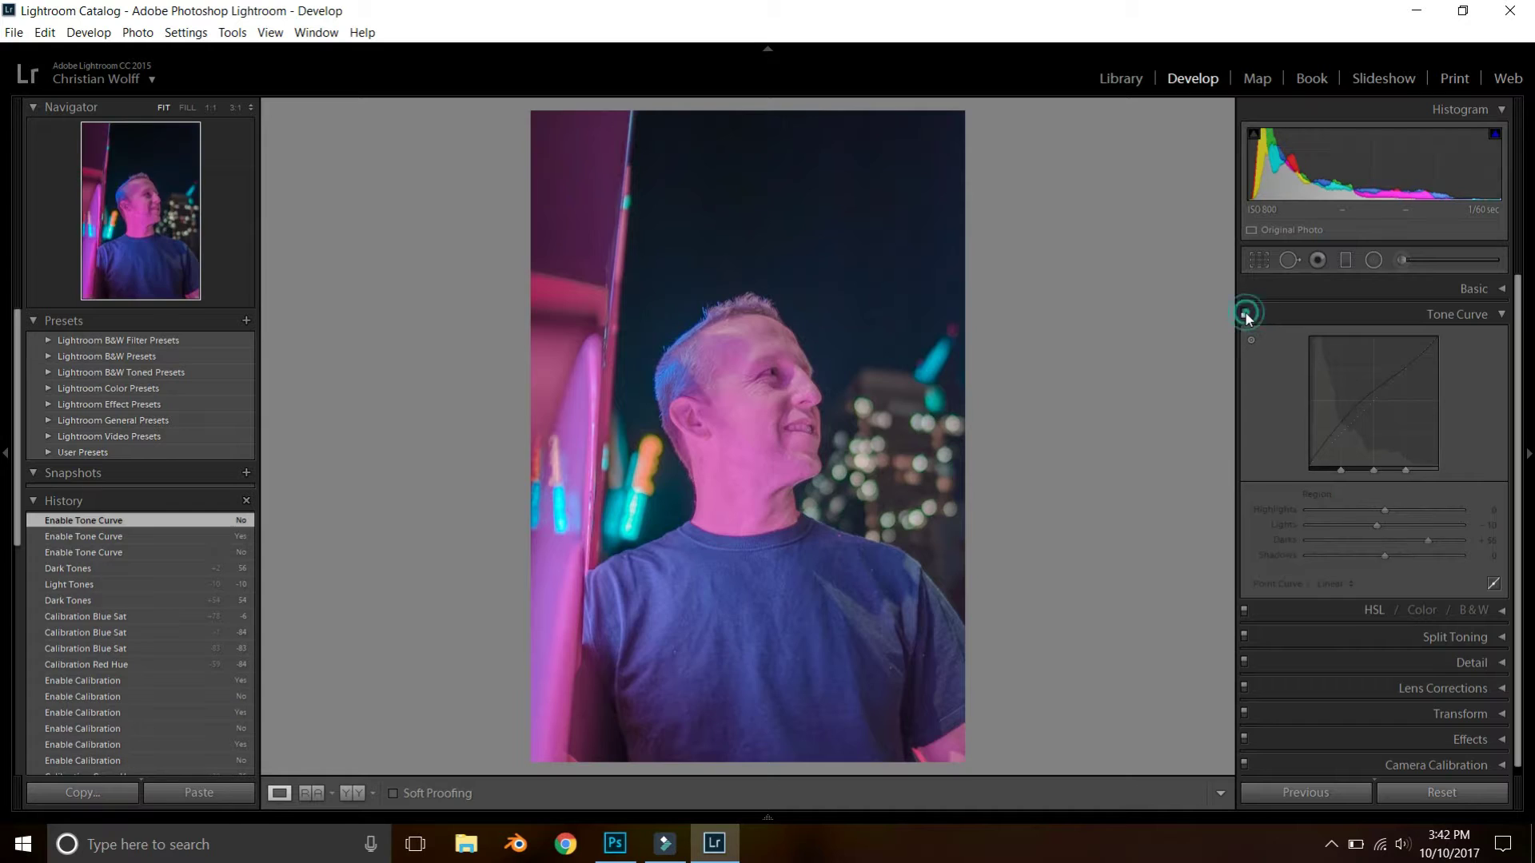
left_click(1244, 312)
left_click(1244, 312)
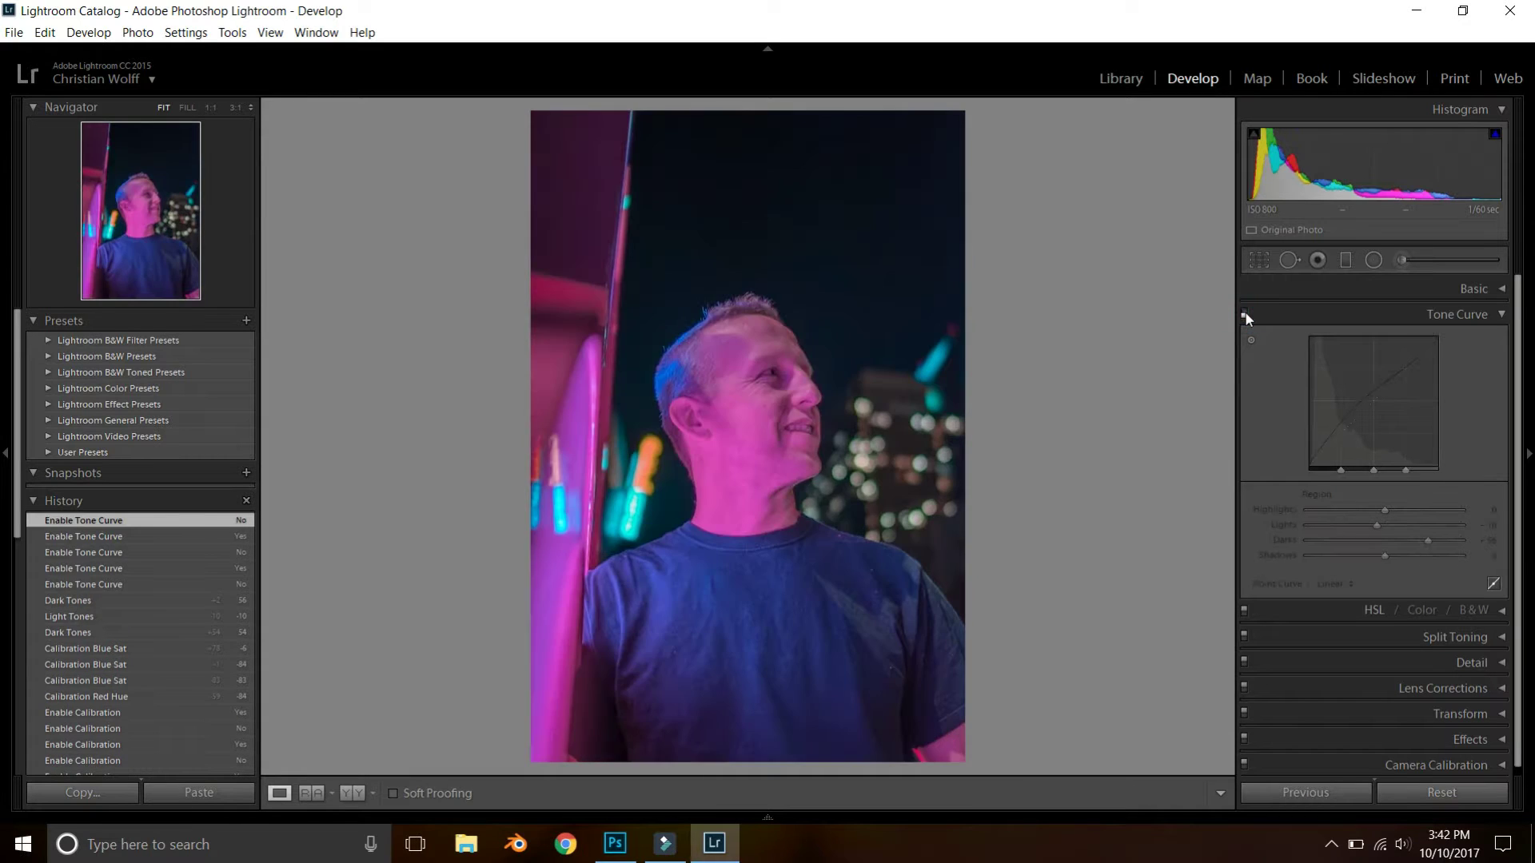
left_click(1243, 312)
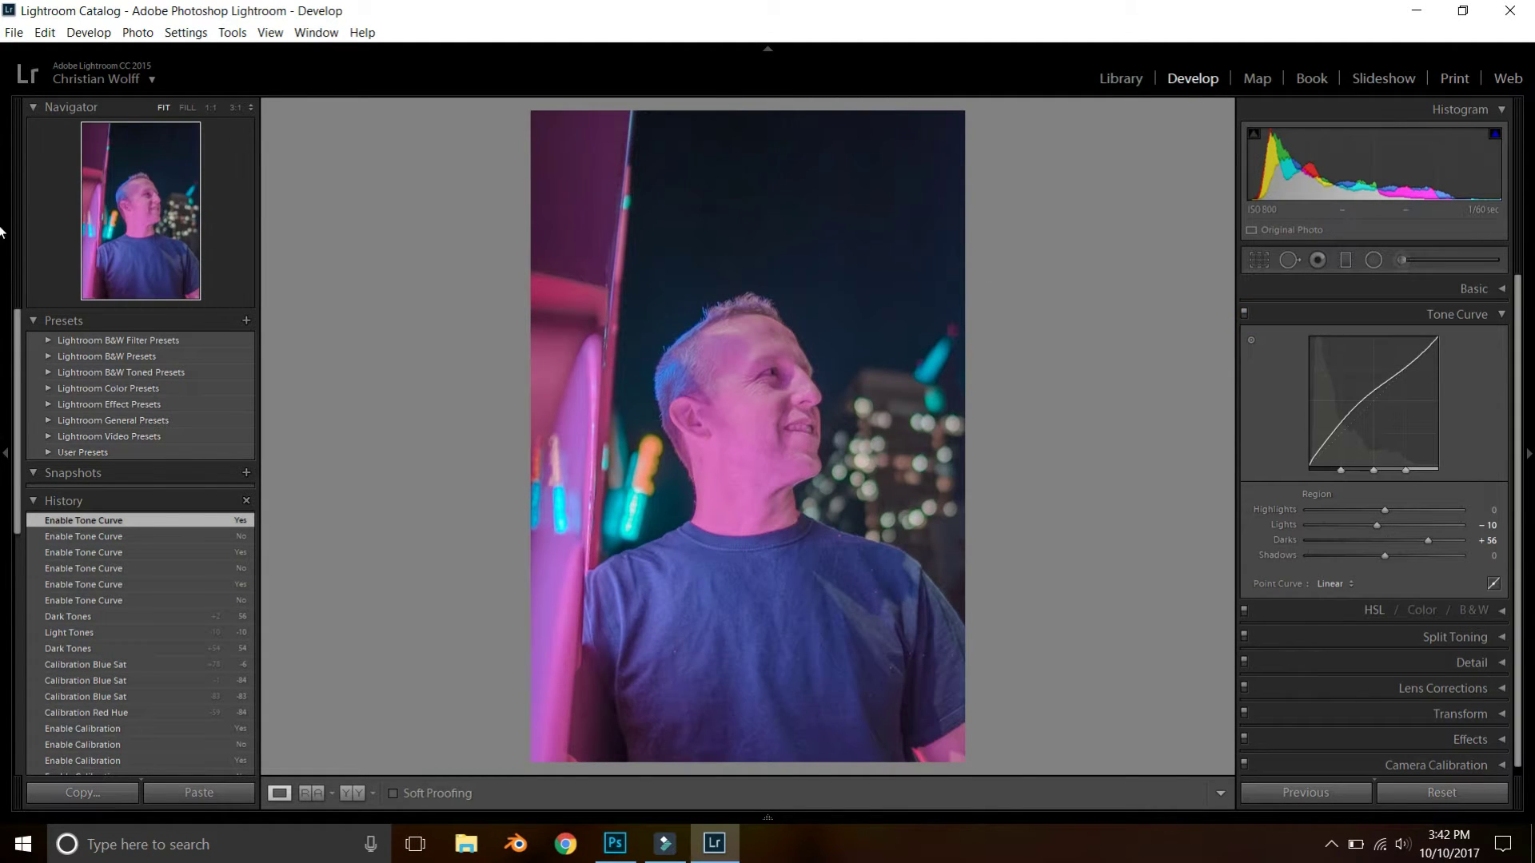
left_click(1312, 314)
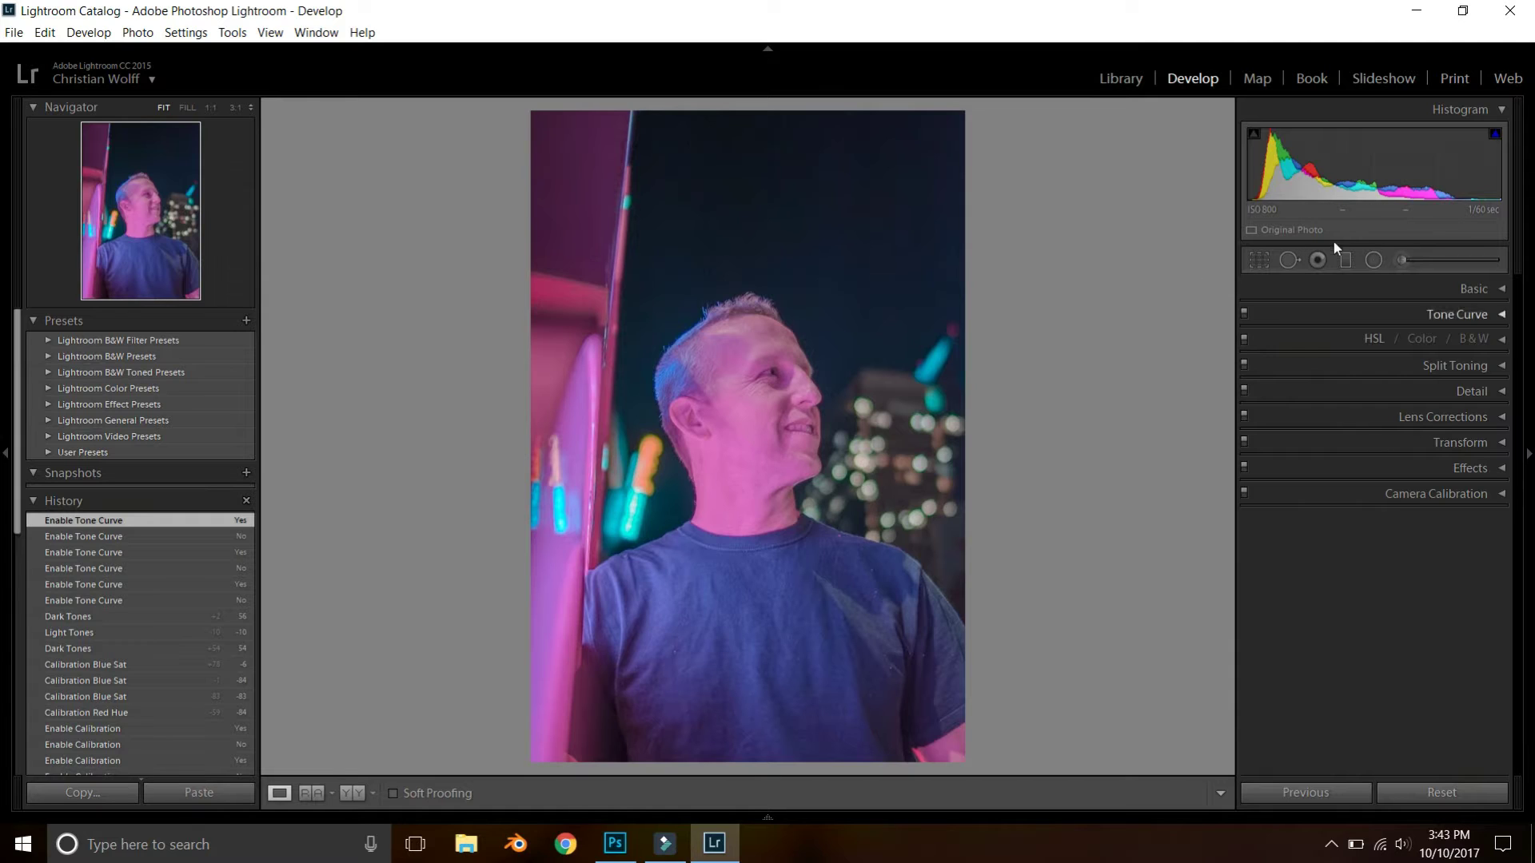
- Draw an oval radial filter centred on the face, lower its Saturation, and invert the mask
left_click(1374, 261)
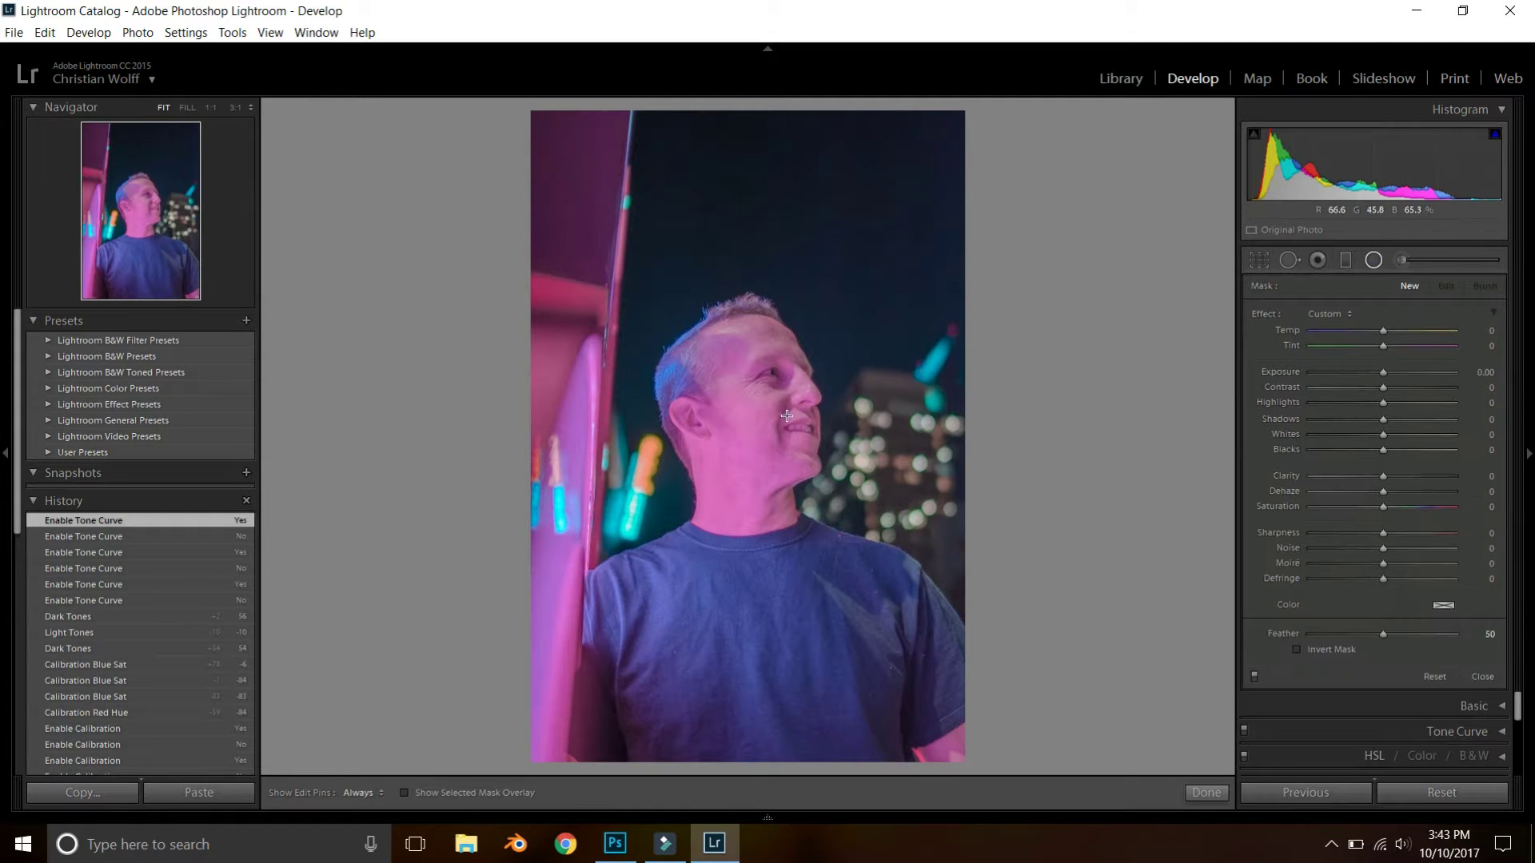
left_click_drag(748, 379, 821, 485)
left_click_drag(750, 384, 745, 438)
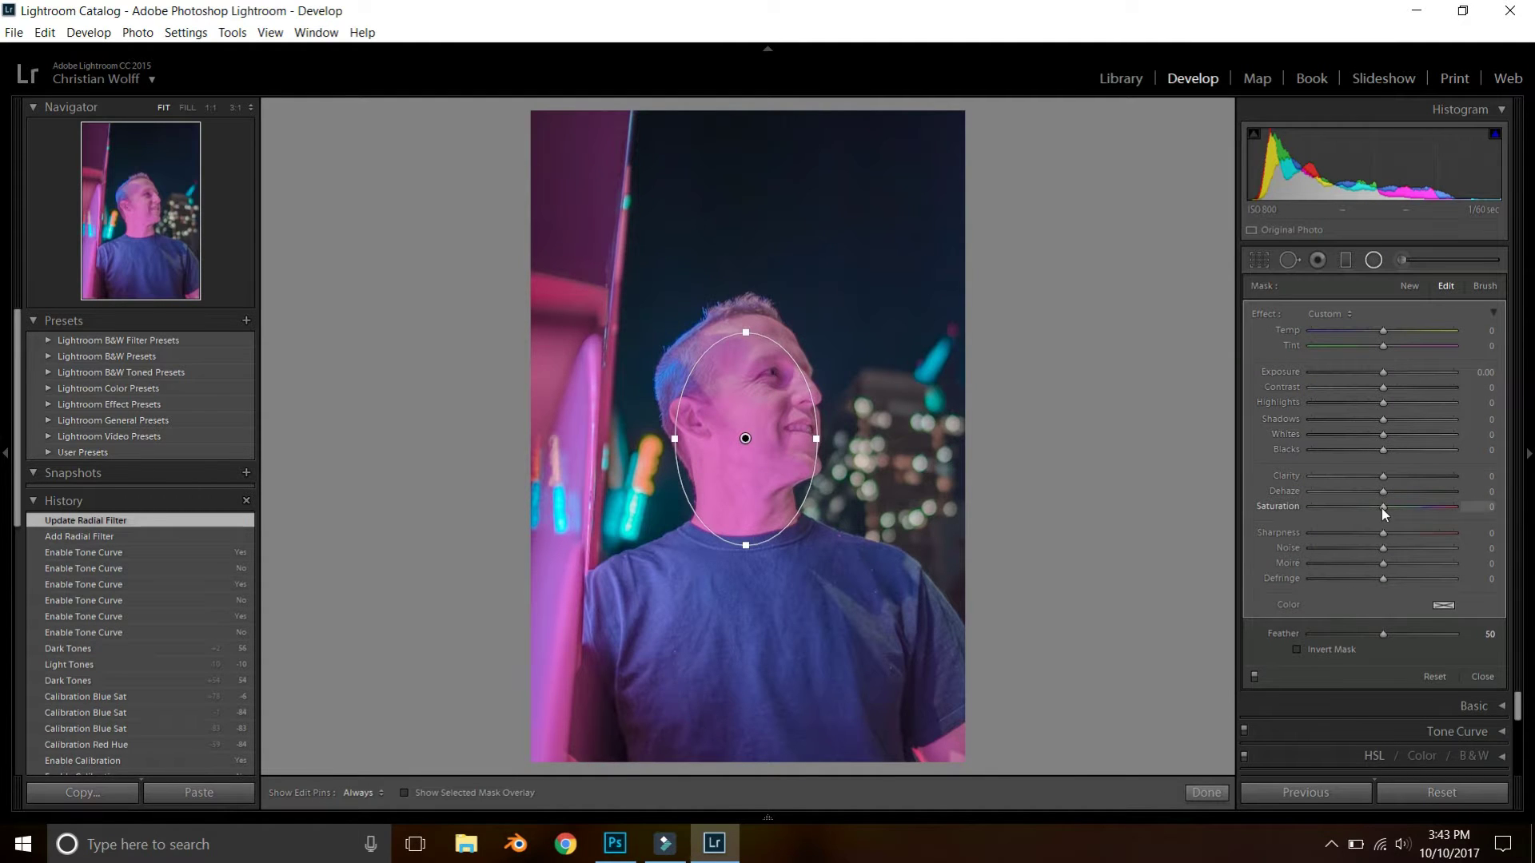
left_click_drag(1384, 509, 1366, 509)
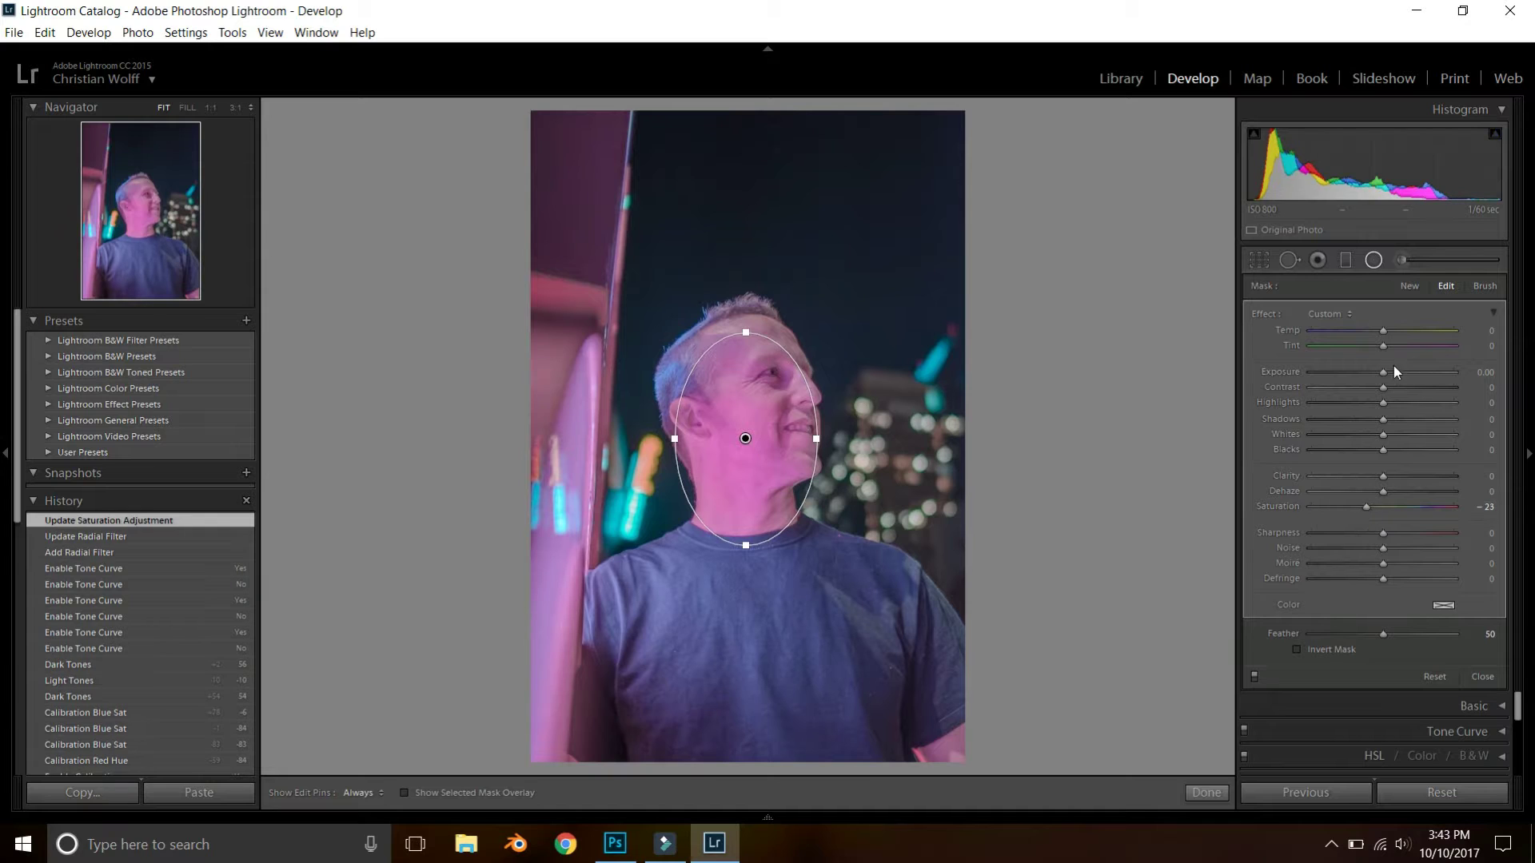
left_click_drag(1383, 373, 1379, 374)
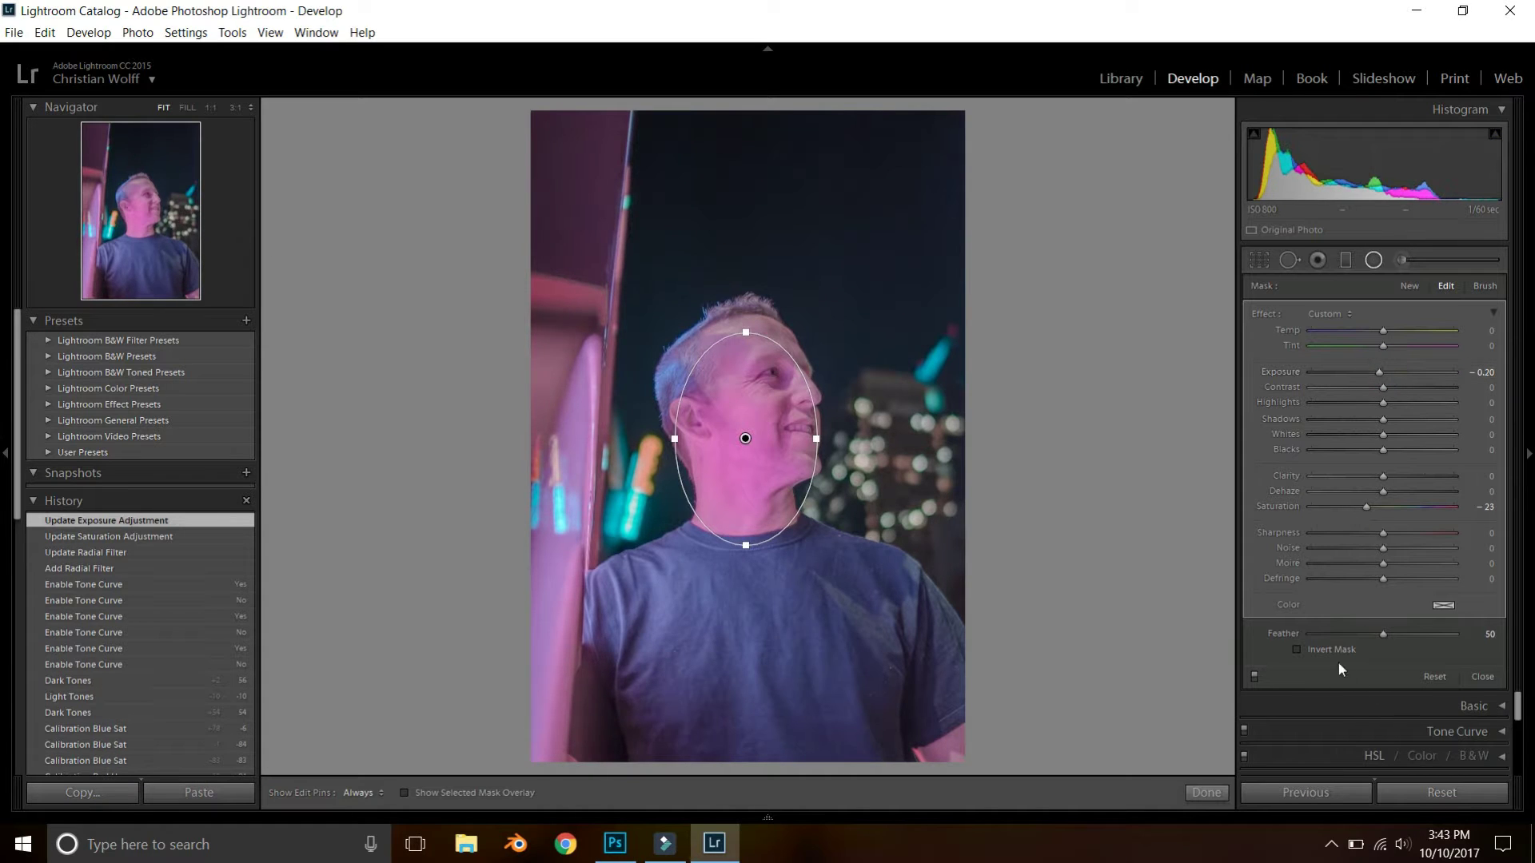
left_click(1296, 649)
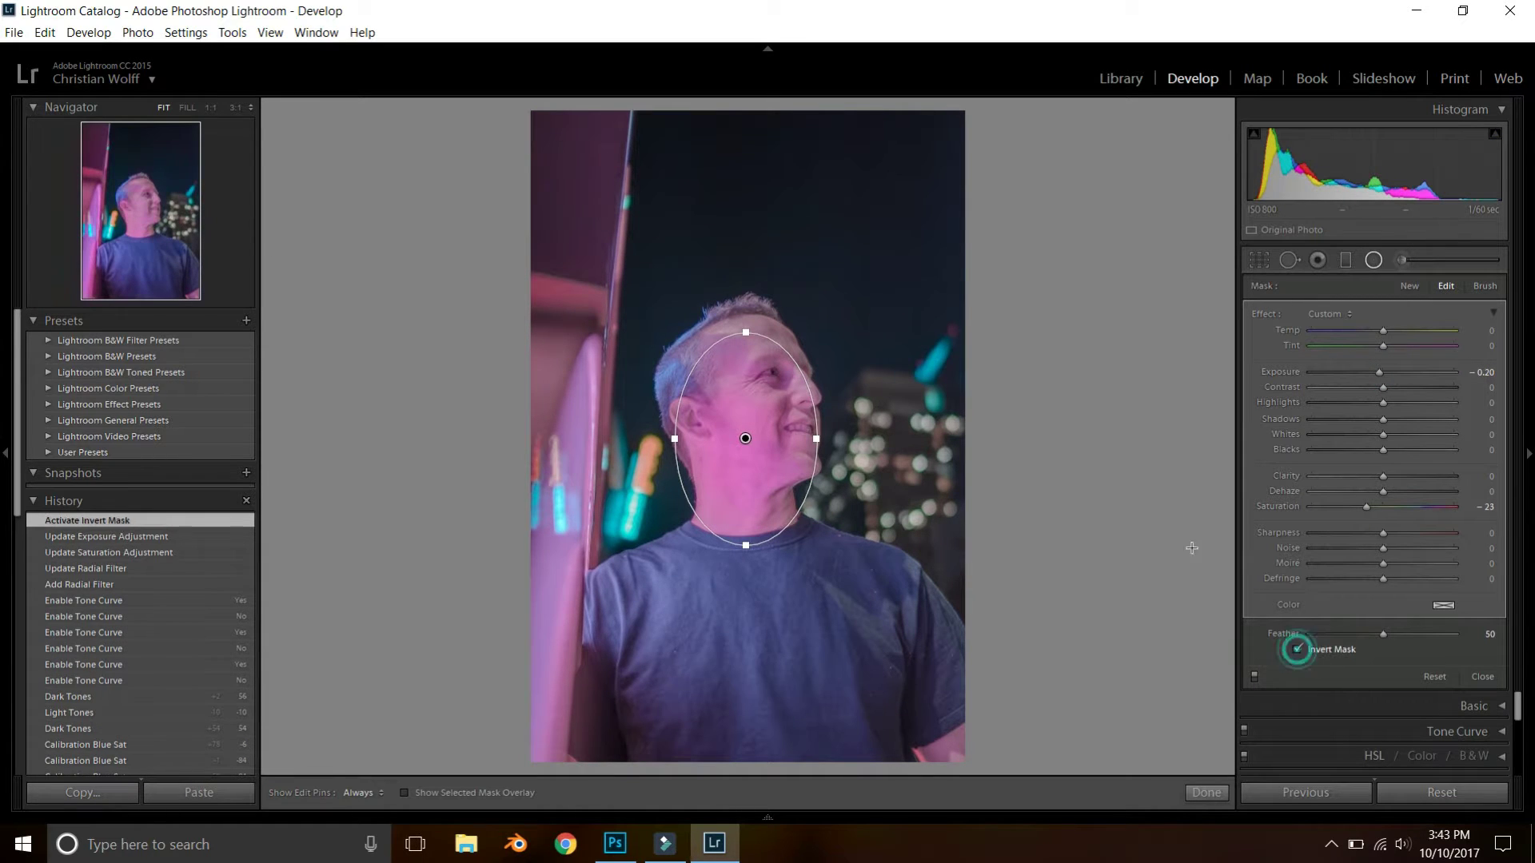
- Rotate and resize the oval to fit the head, set Exposure +0.02 and Saturation -20
left_click(744, 422)
left_click_drag(674, 422, 742, 424)
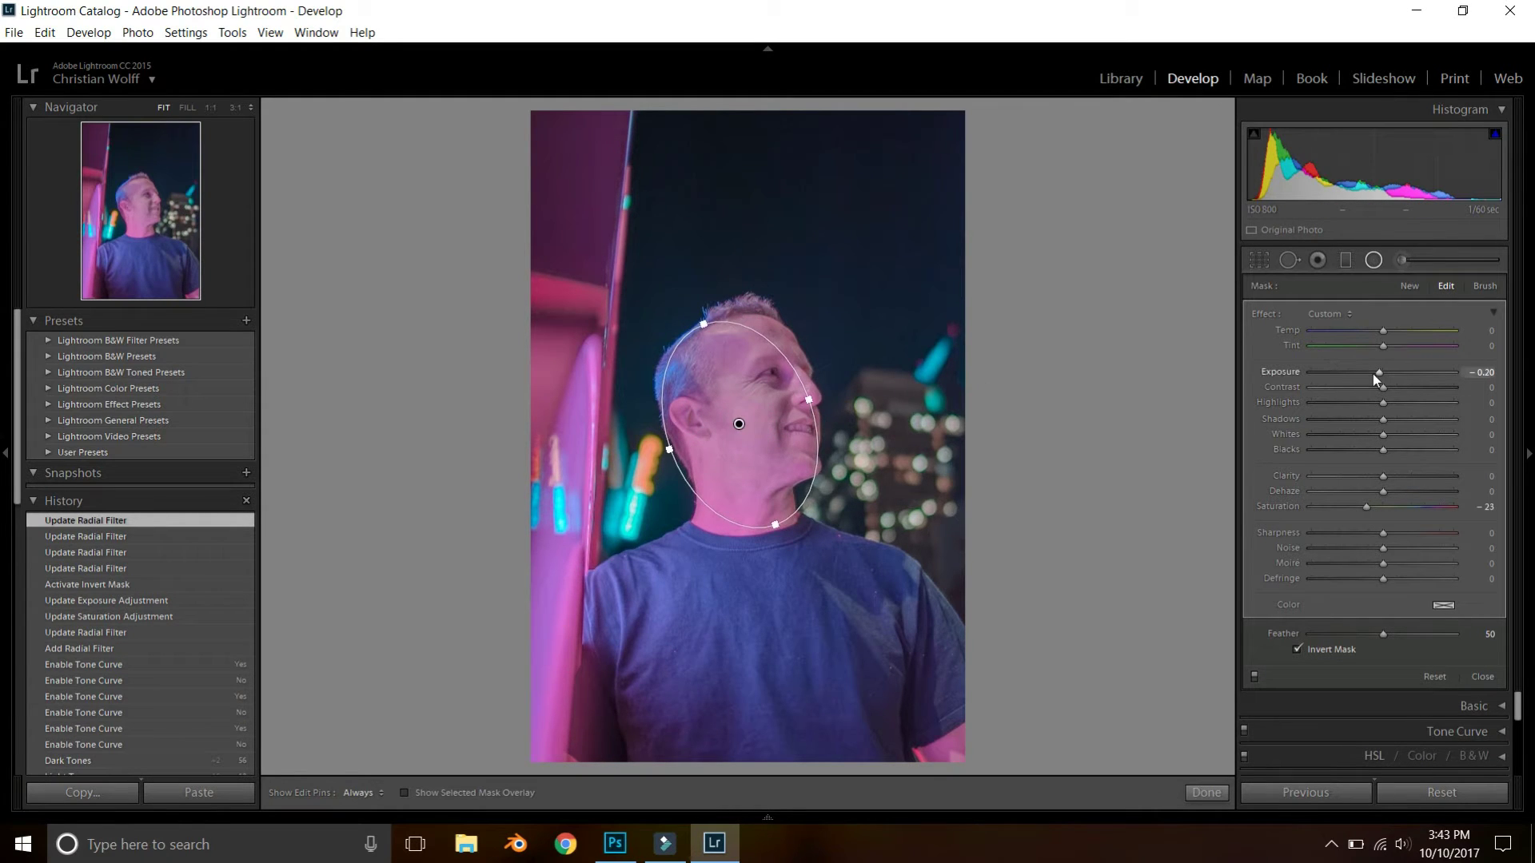
left_click_drag(1373, 372, 1383, 376)
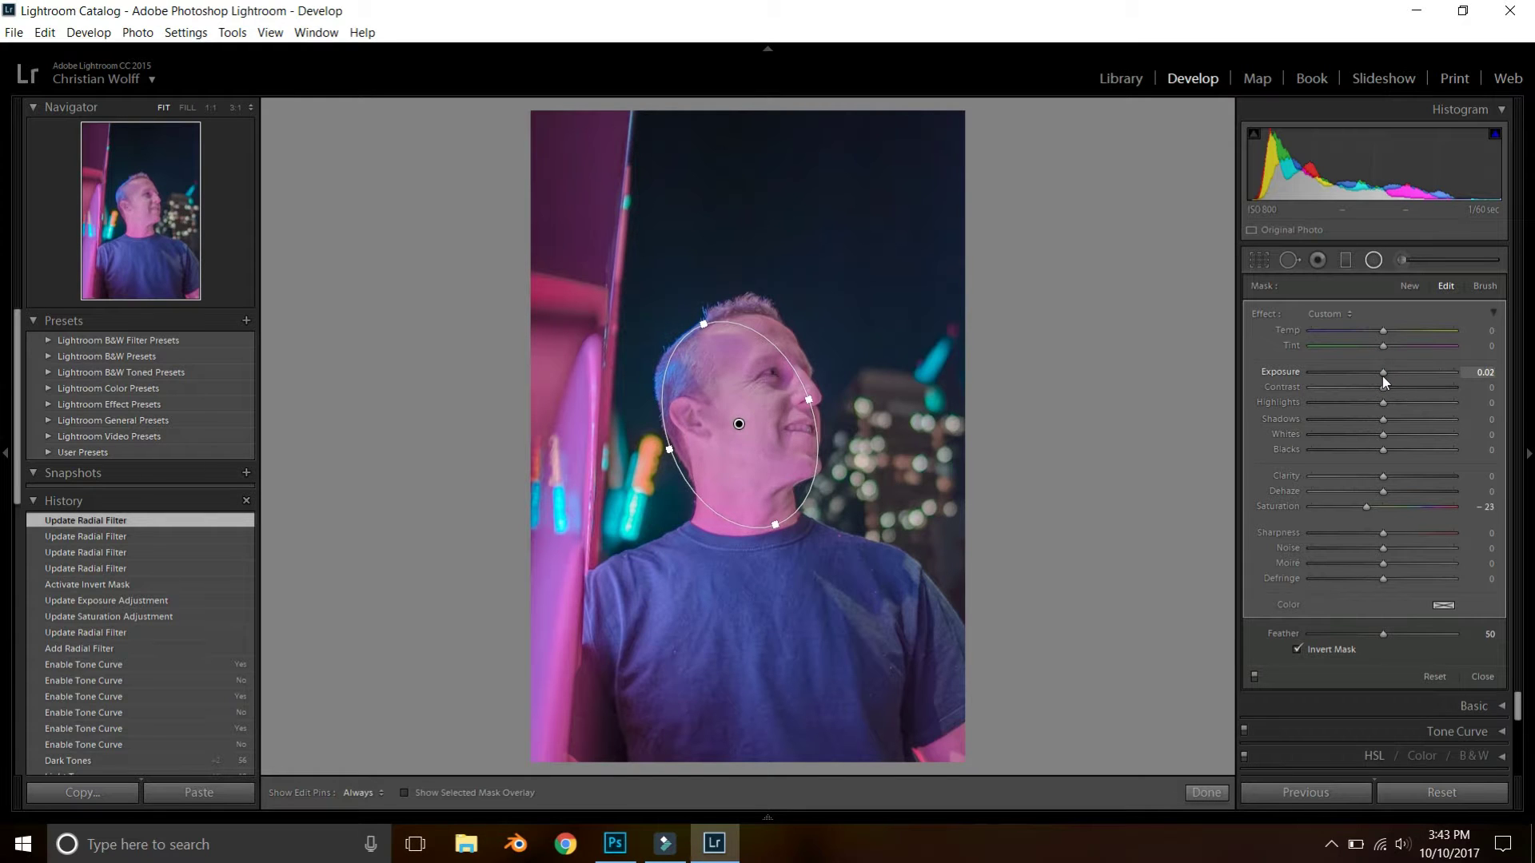
left_click(1253, 677)
left_click(1254, 676)
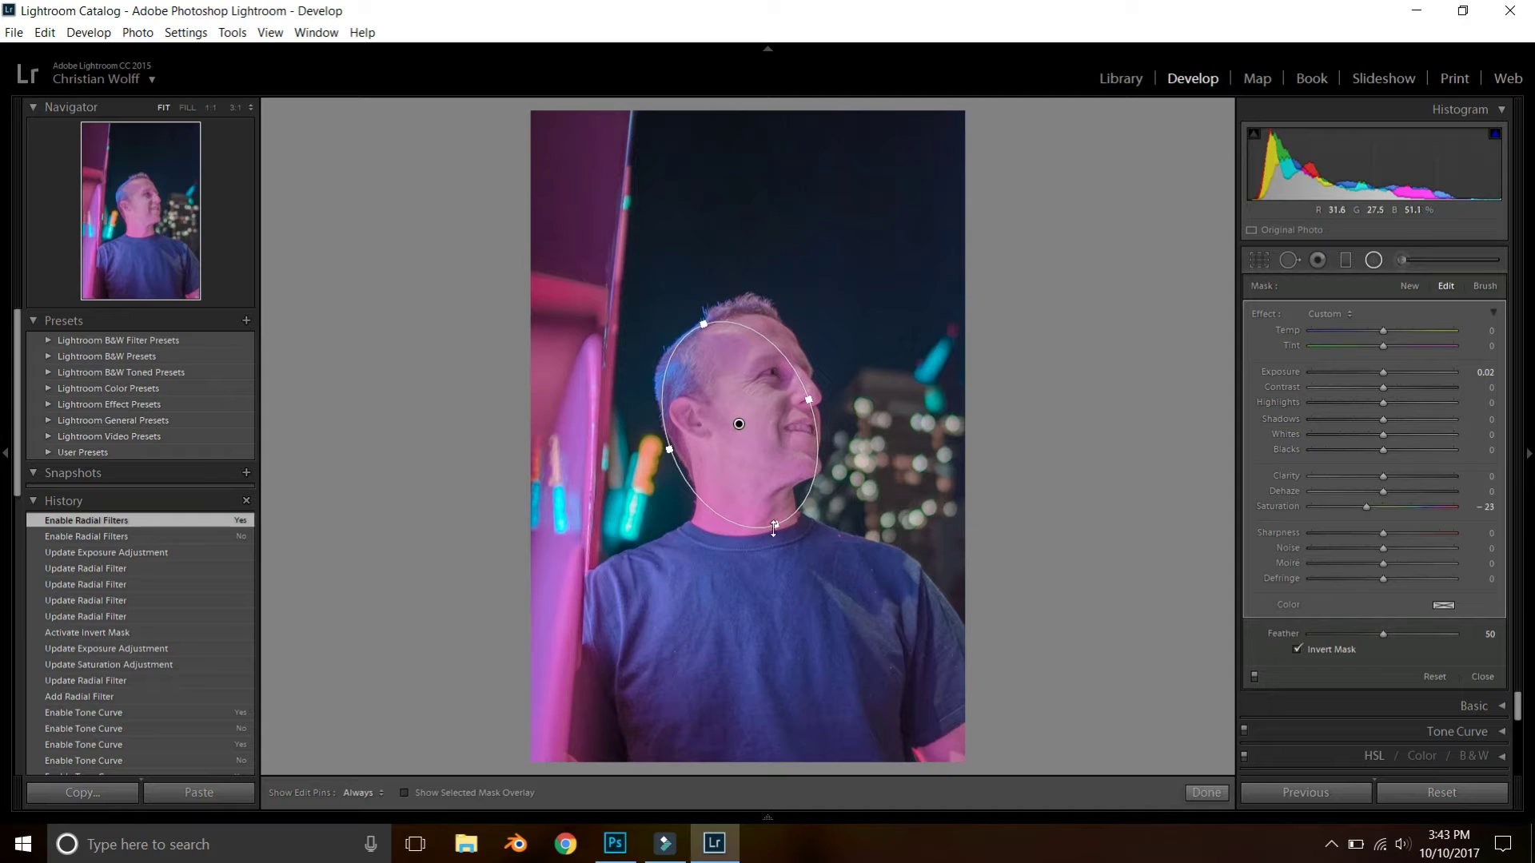
left_click_drag(778, 528, 778, 532)
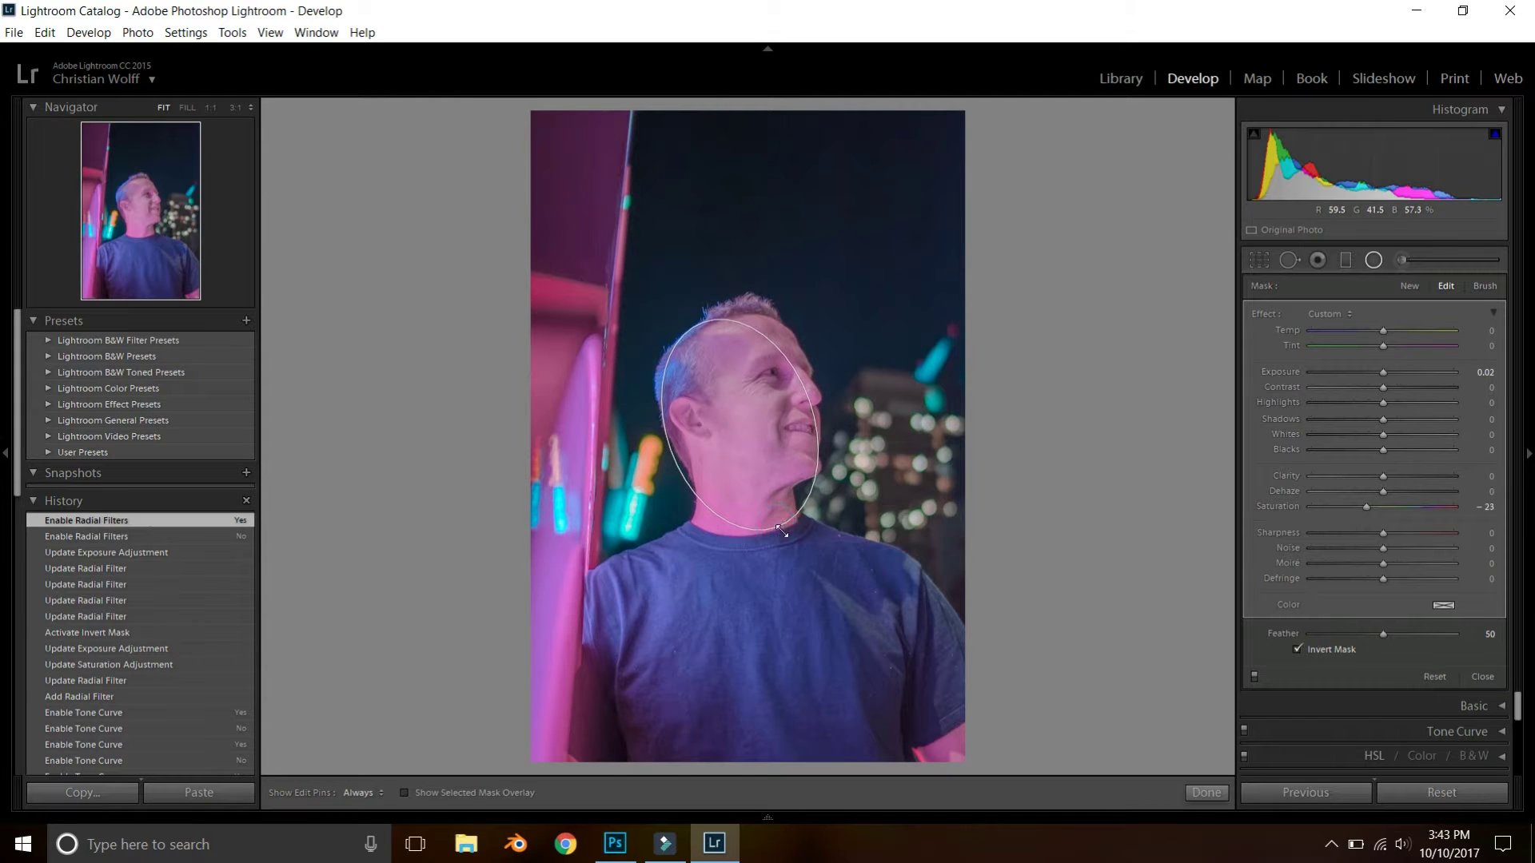
left_click(809, 400)
mouse_move(1366, 506)
left_mouse_down()
mouse_move(1394, 507)
mouse_move(1368, 510)
left_mouse_up()
left_click_drag(799, 283, 753, 365)
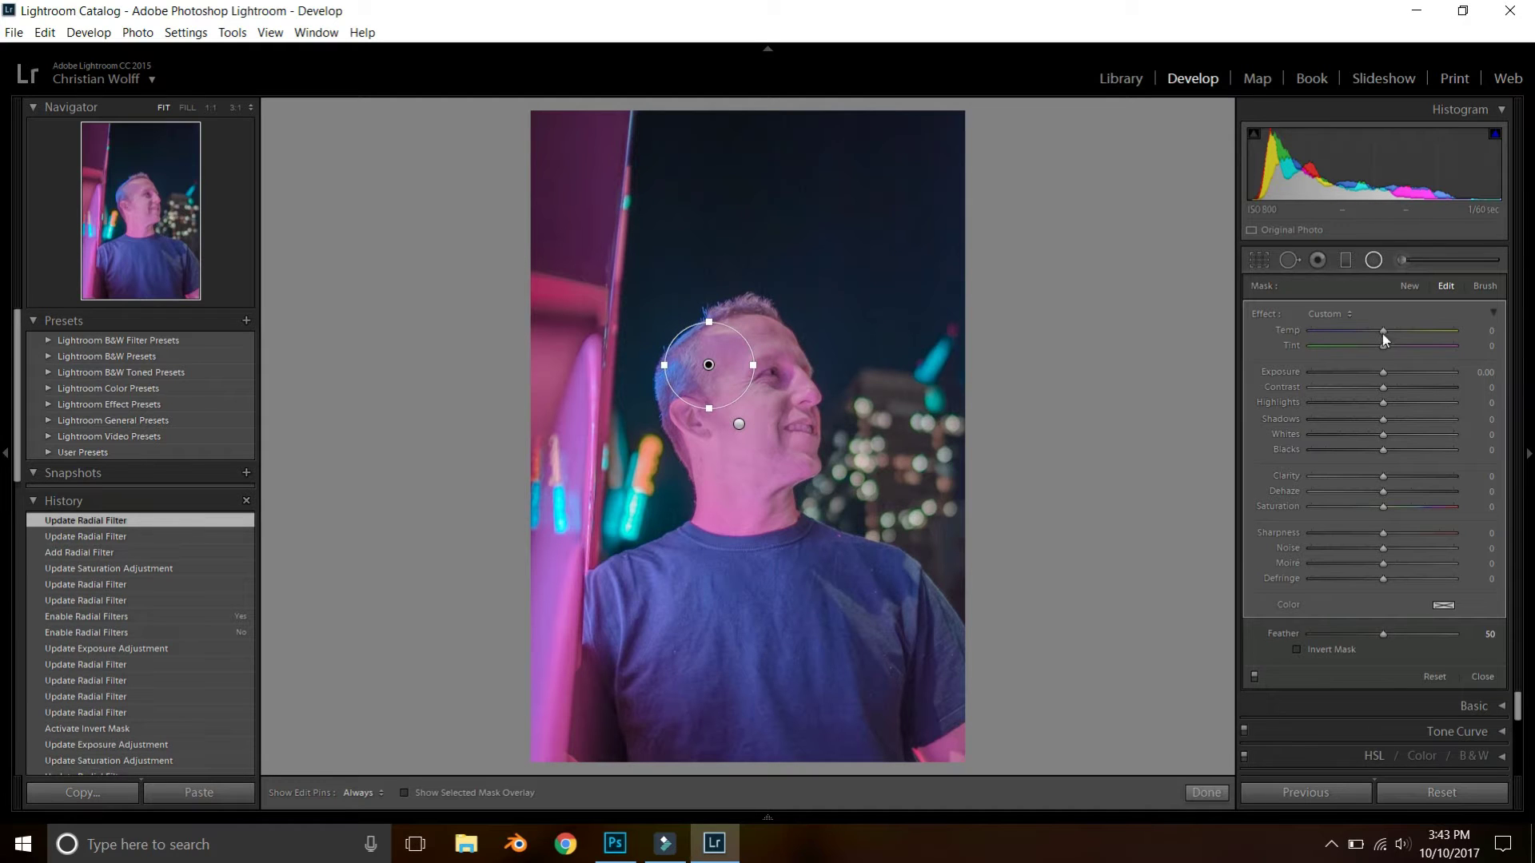
- Set the head radial filter to Temp -47 and Exposure 0.38, invert its mask, and nudge it left
left_click_drag(1383, 333, 1370, 330)
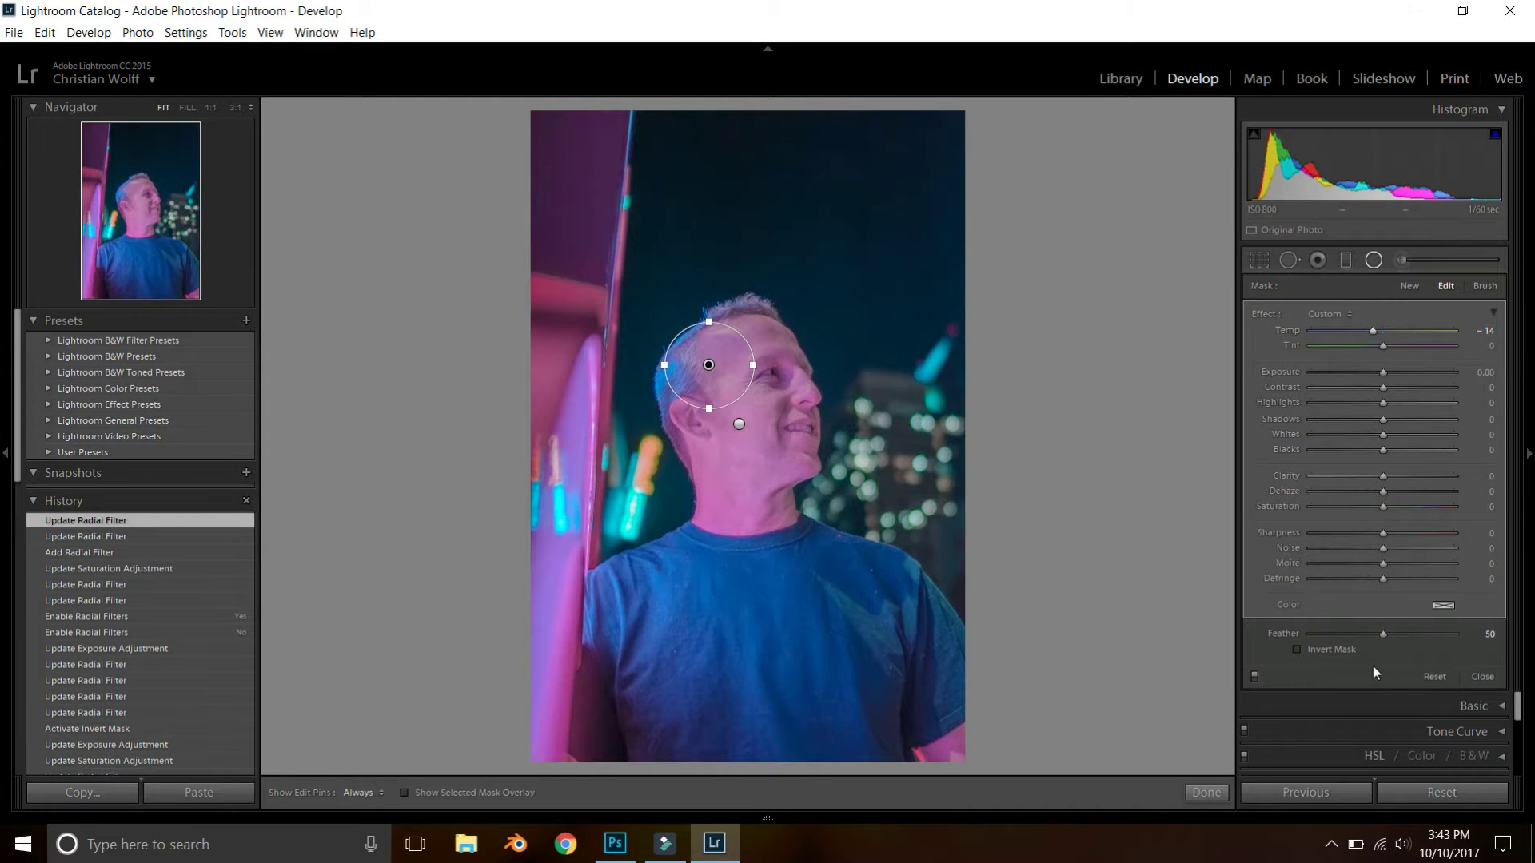
left_click(1297, 651)
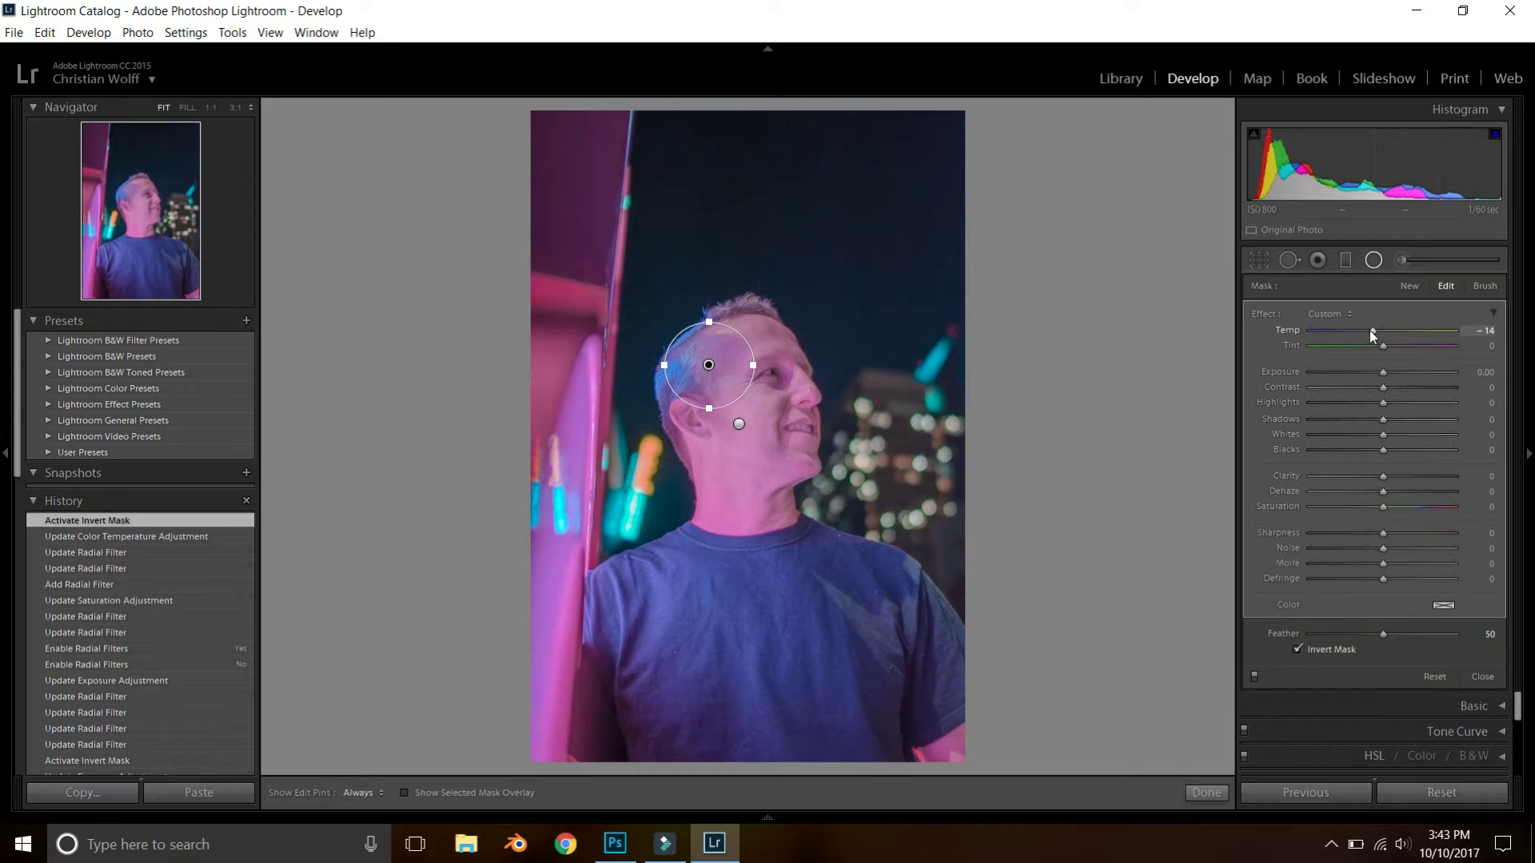
mouse_move(1346, 332)
left_mouse_down()
mouse_move(1391, 377)
mouse_move(1351, 334)
left_mouse_up()
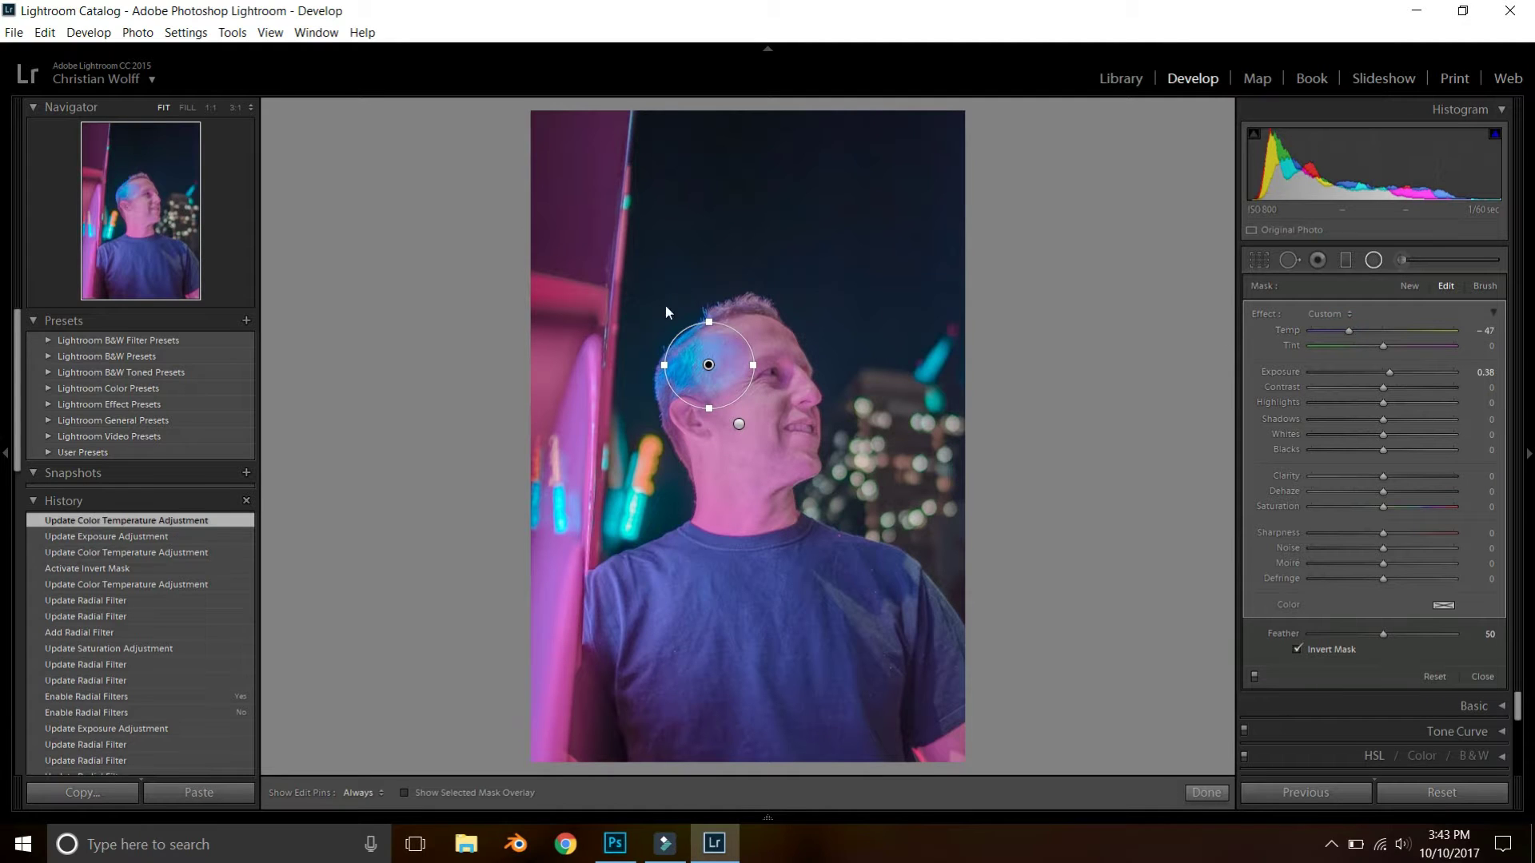
left_click(707, 364)
left_click_drag(706, 364, 701, 365)
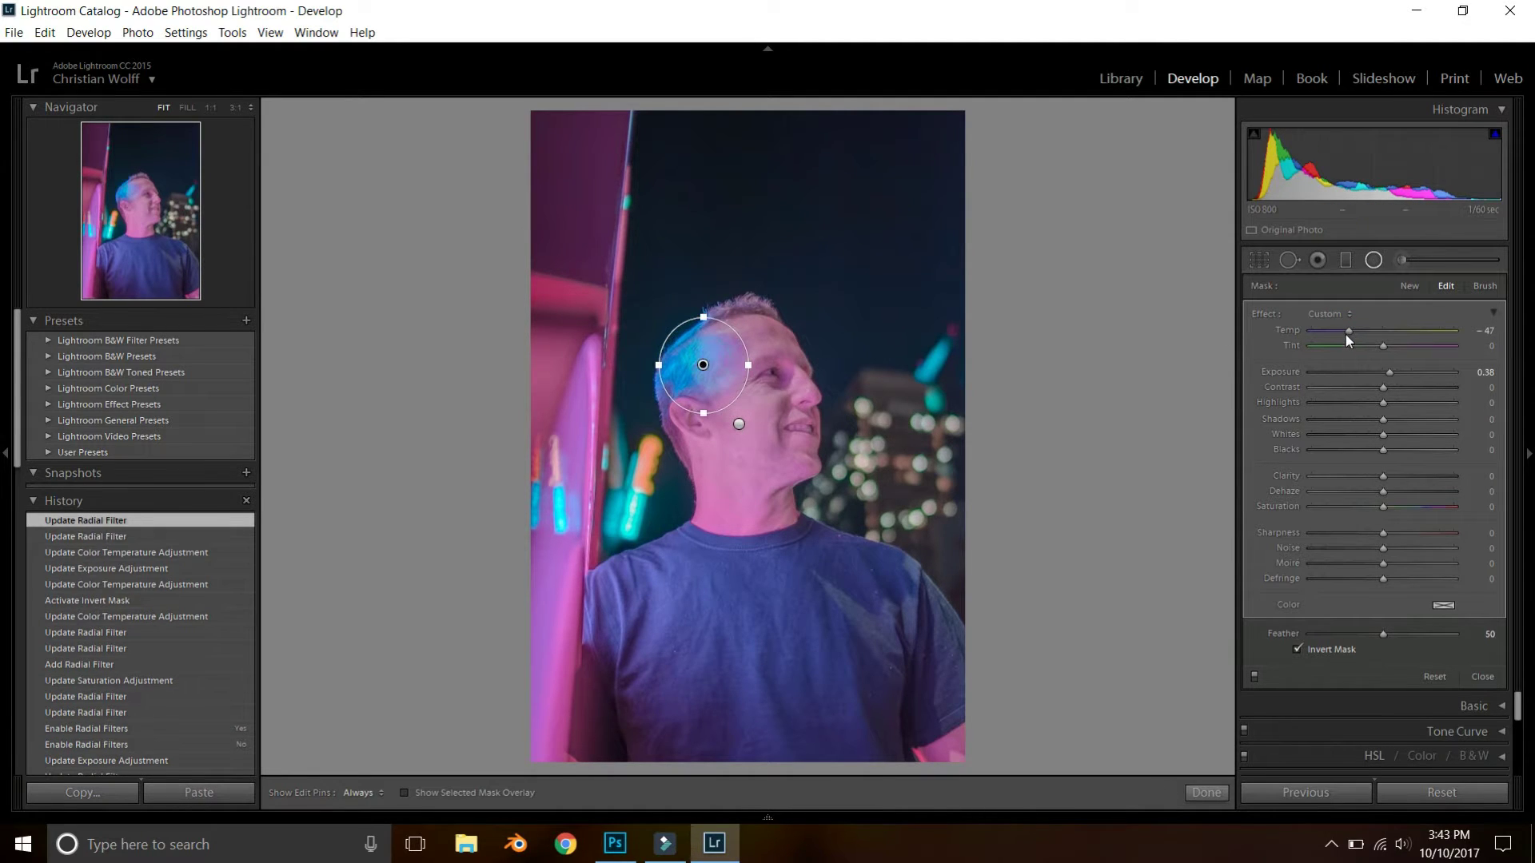
left_click(1347, 332)
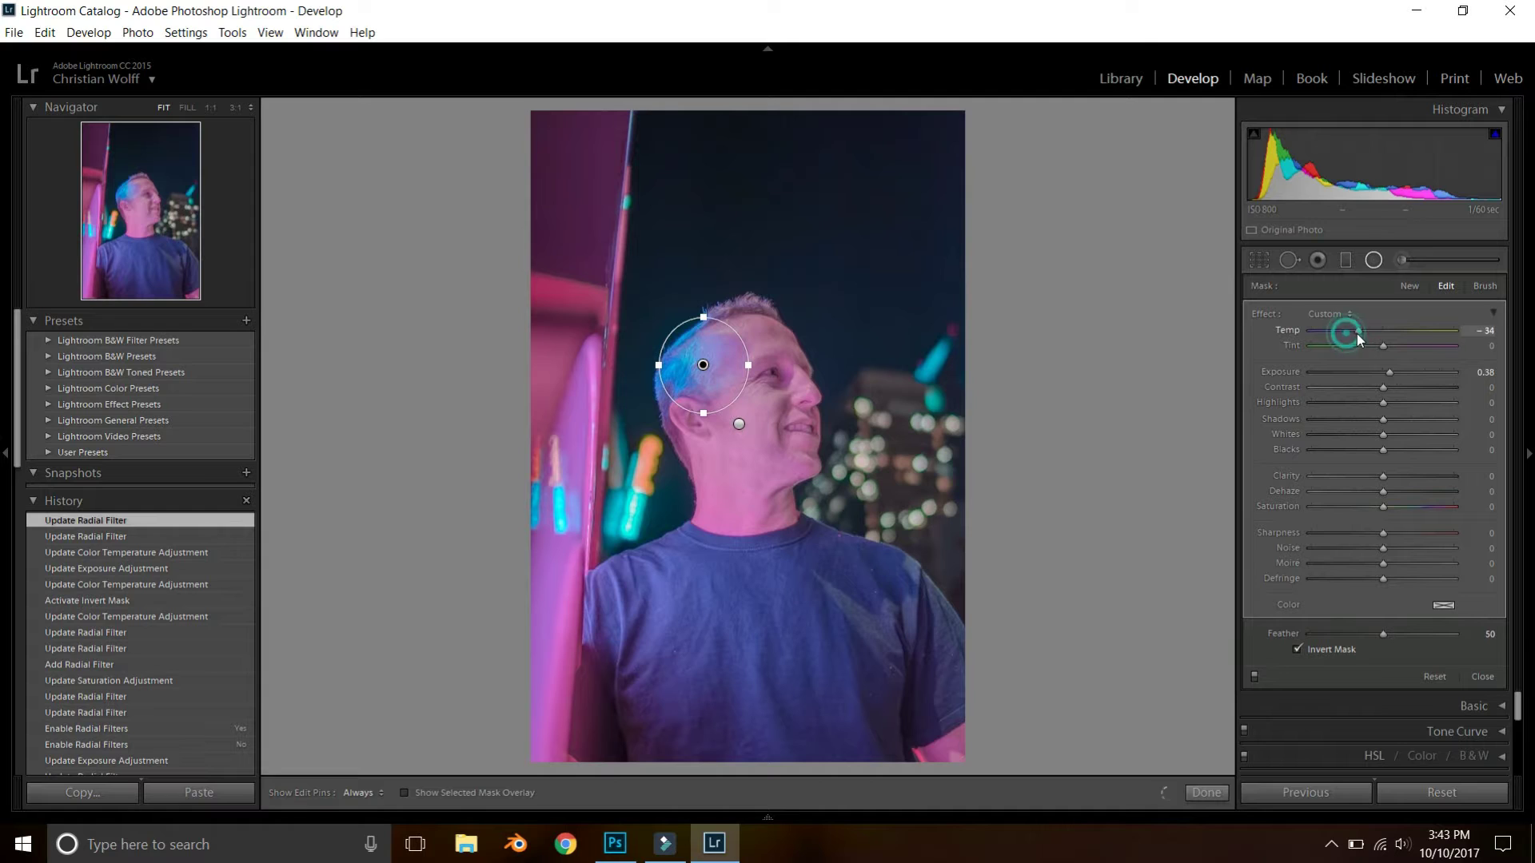
- Toggle the radial filters off and on to compare, then close the filter tool
left_click(1253, 676)
left_click(1253, 675)
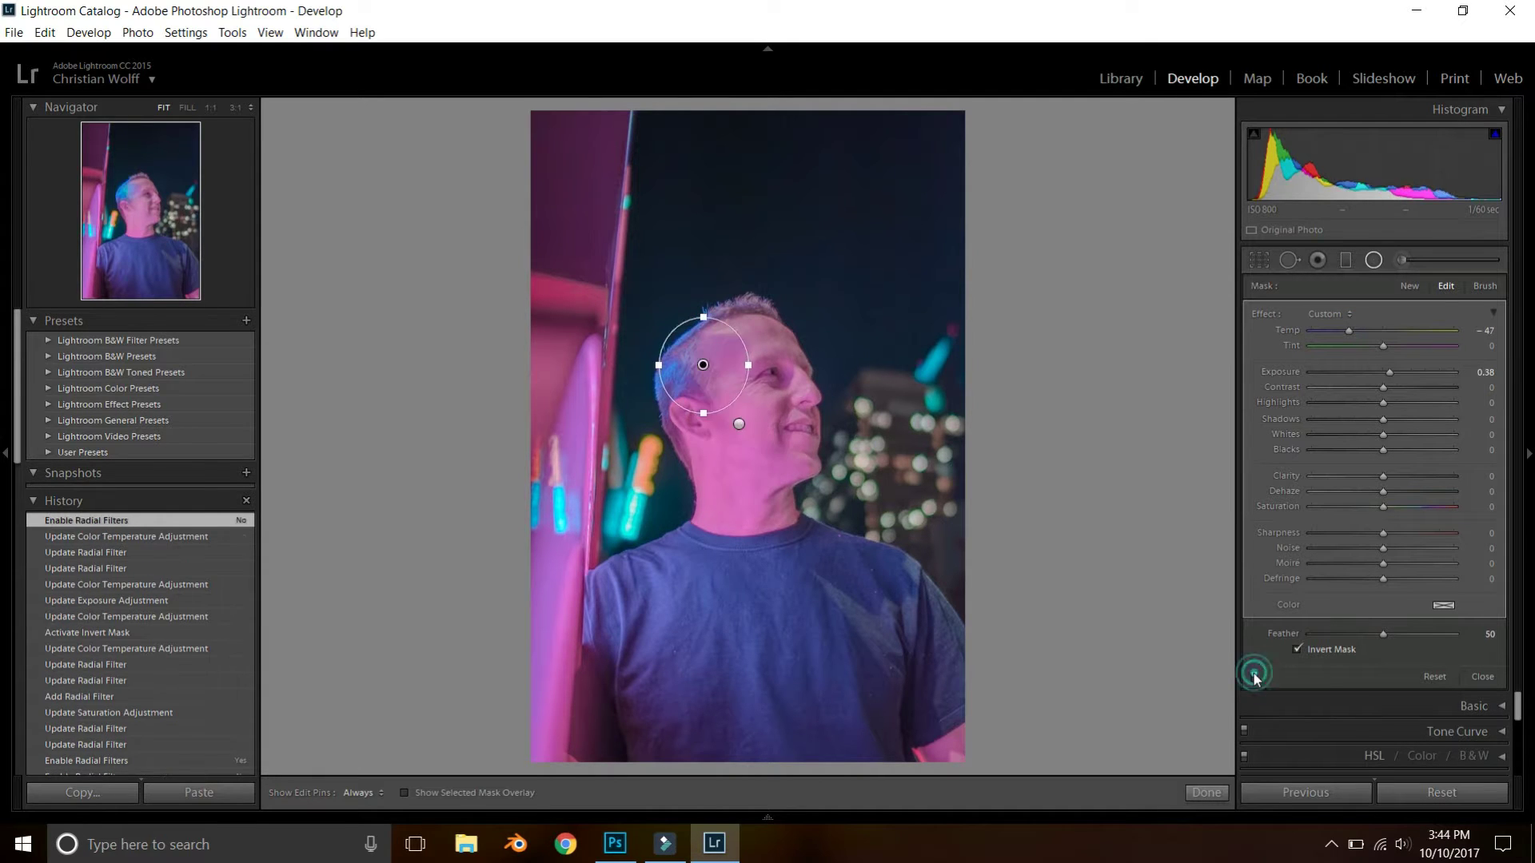
left_click(1253, 676)
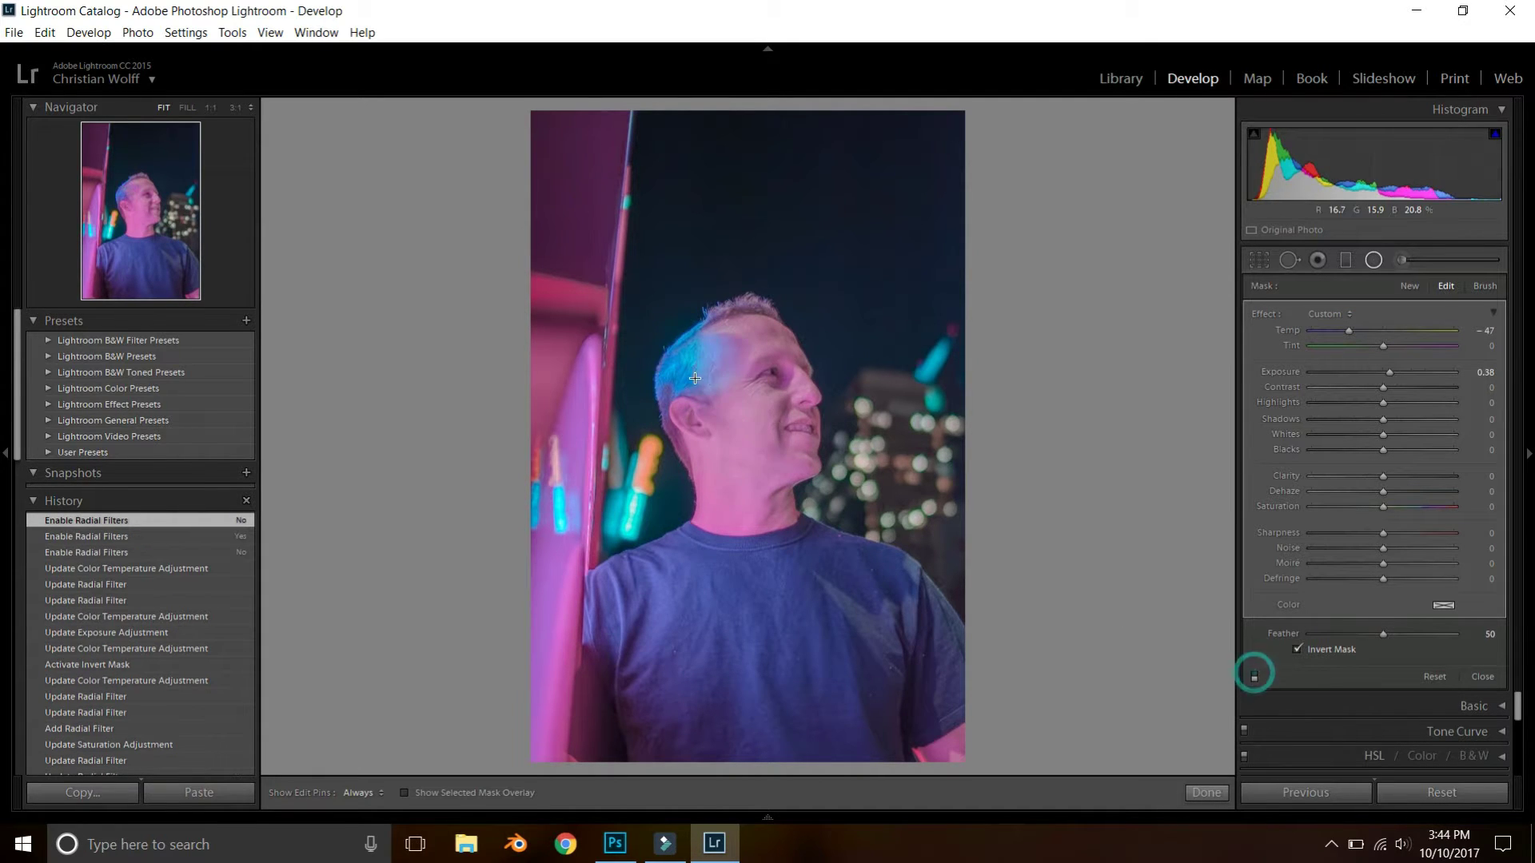
left_click(1253, 676)
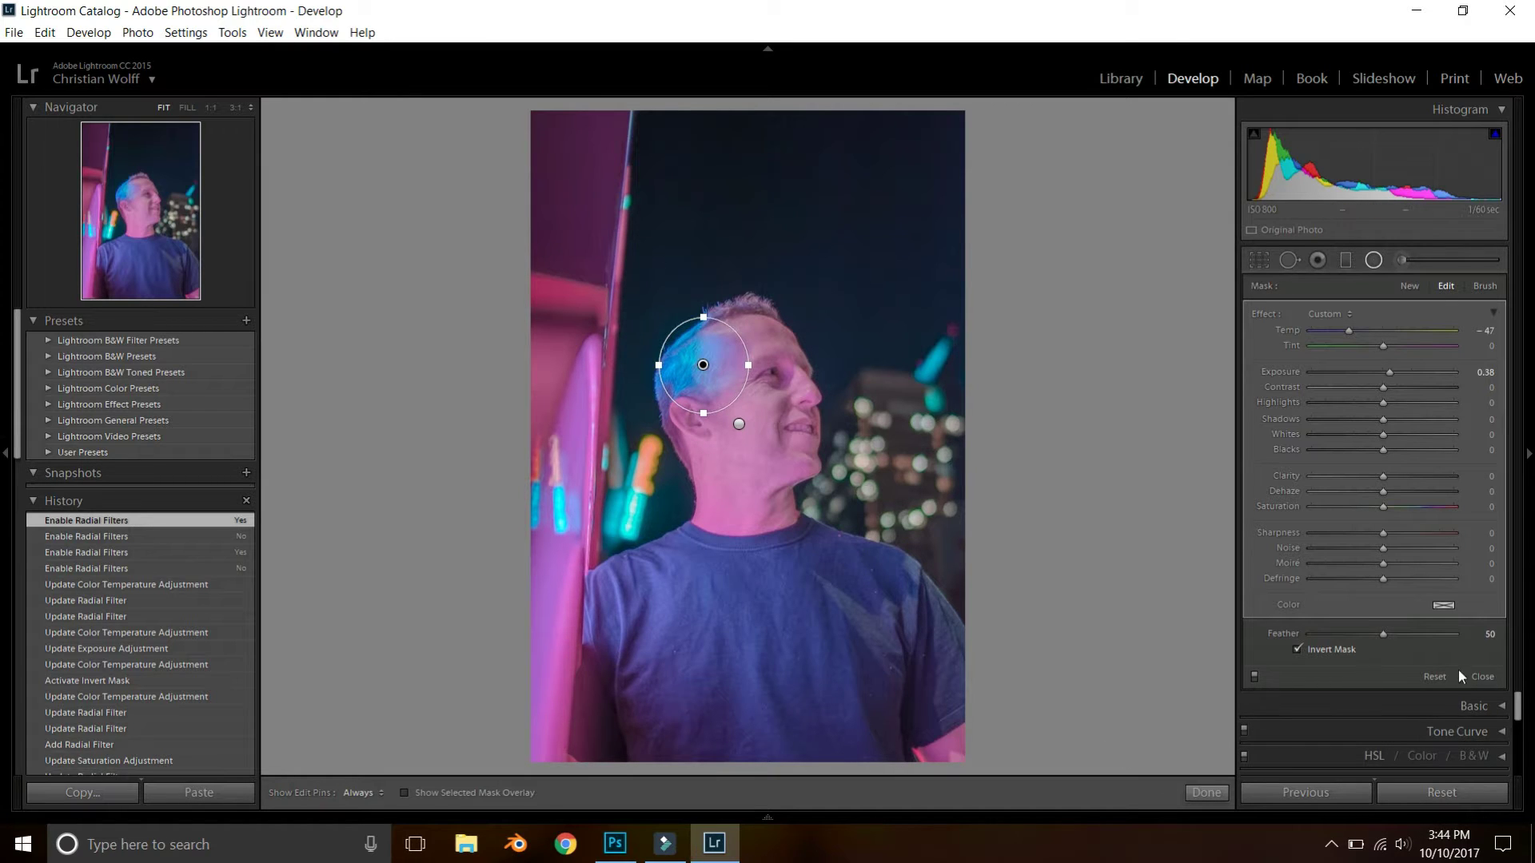
left_click(1255, 677)
left_click(1255, 677)
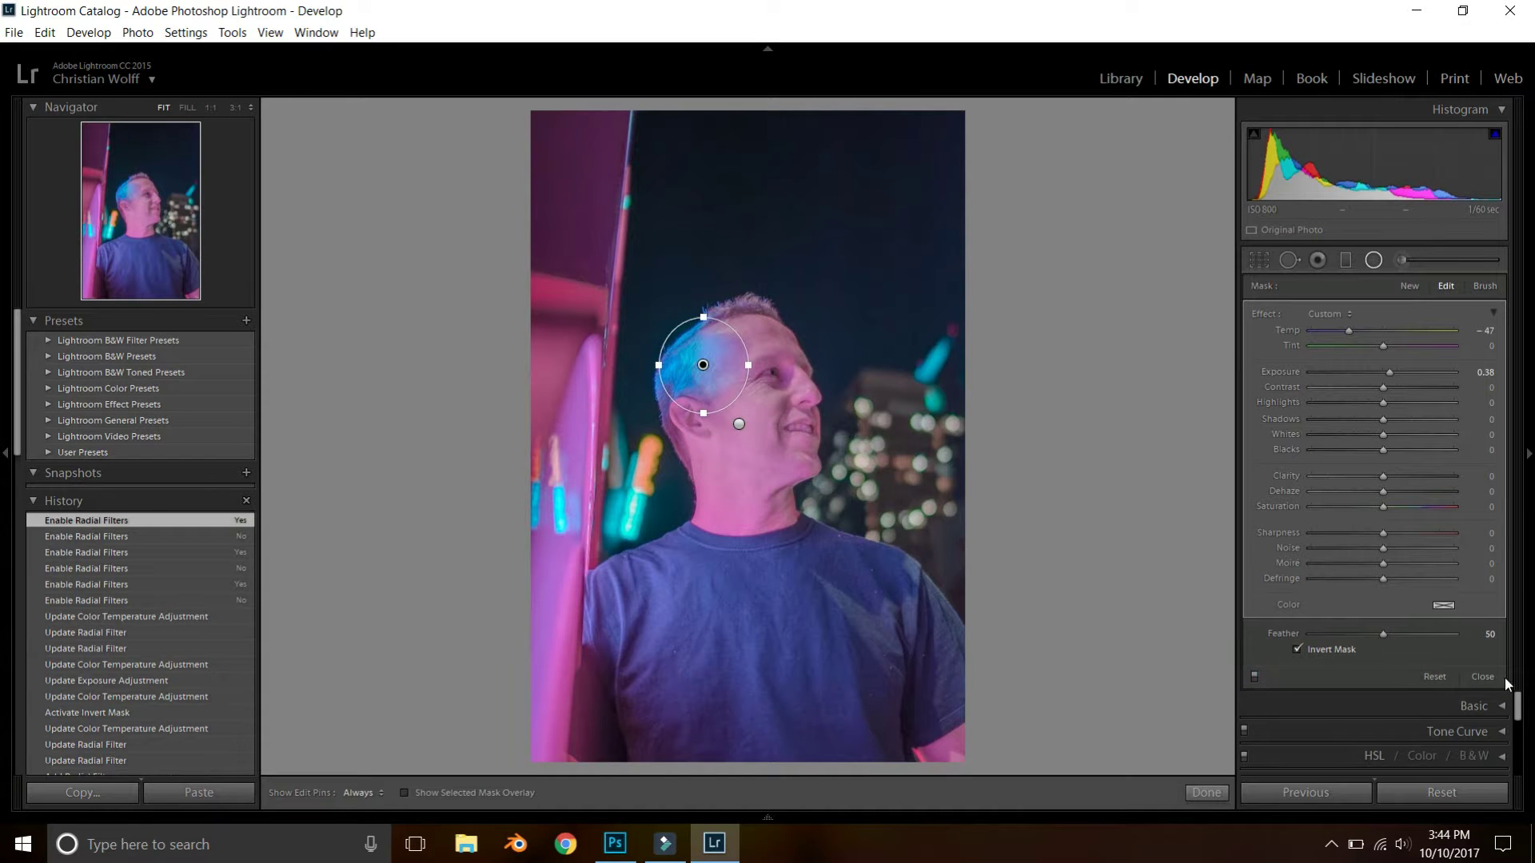
left_click(1494, 677)
- Check the before/after view, then send the portrait to Adobe Photoshop CC 2017
key("y")
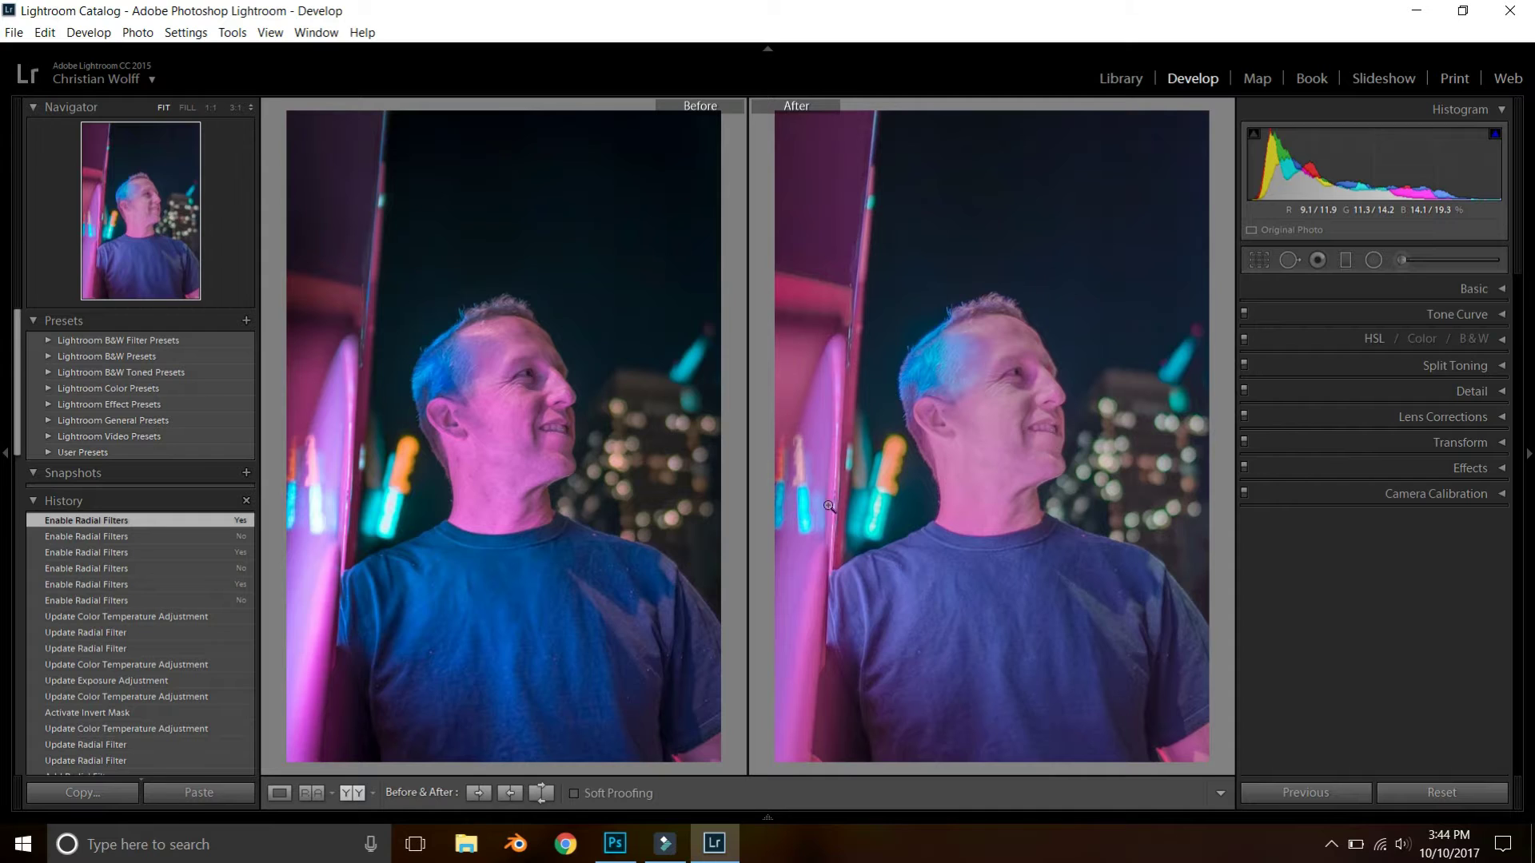
key("y")
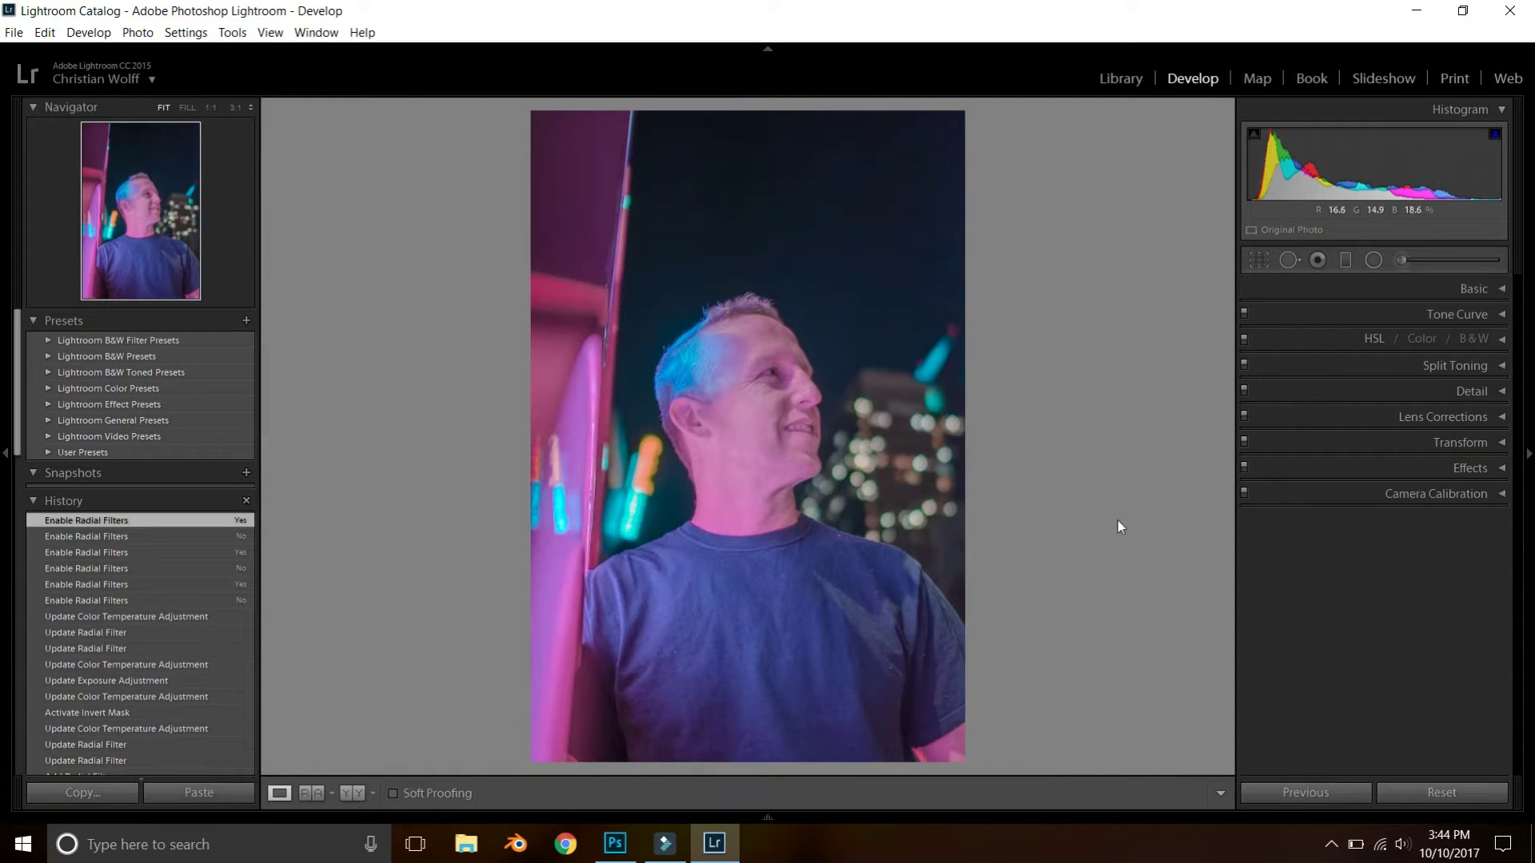
right_click(747, 450)
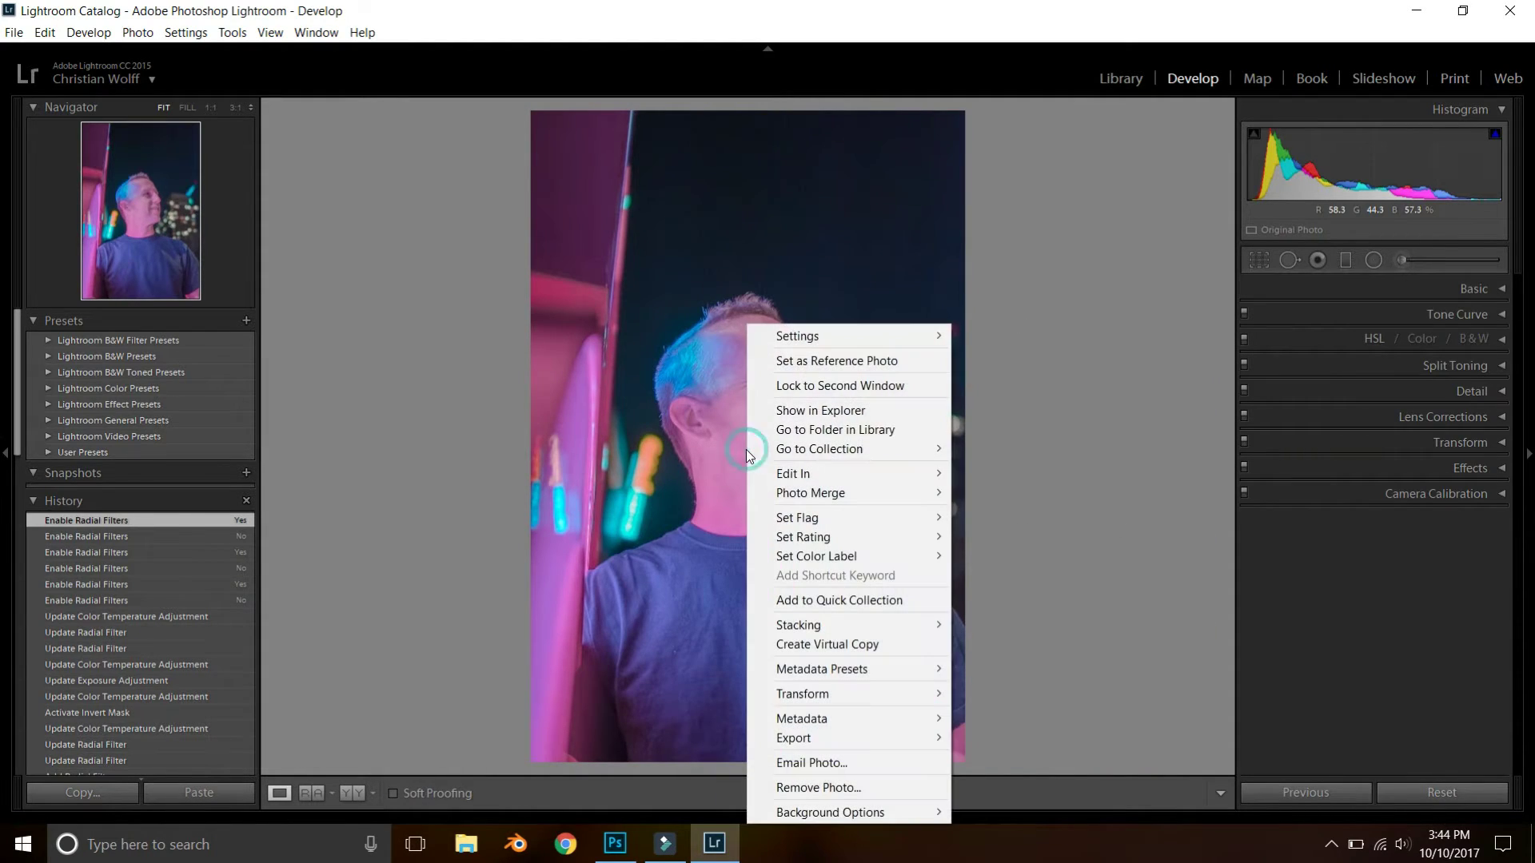
mouse_move(791, 477)
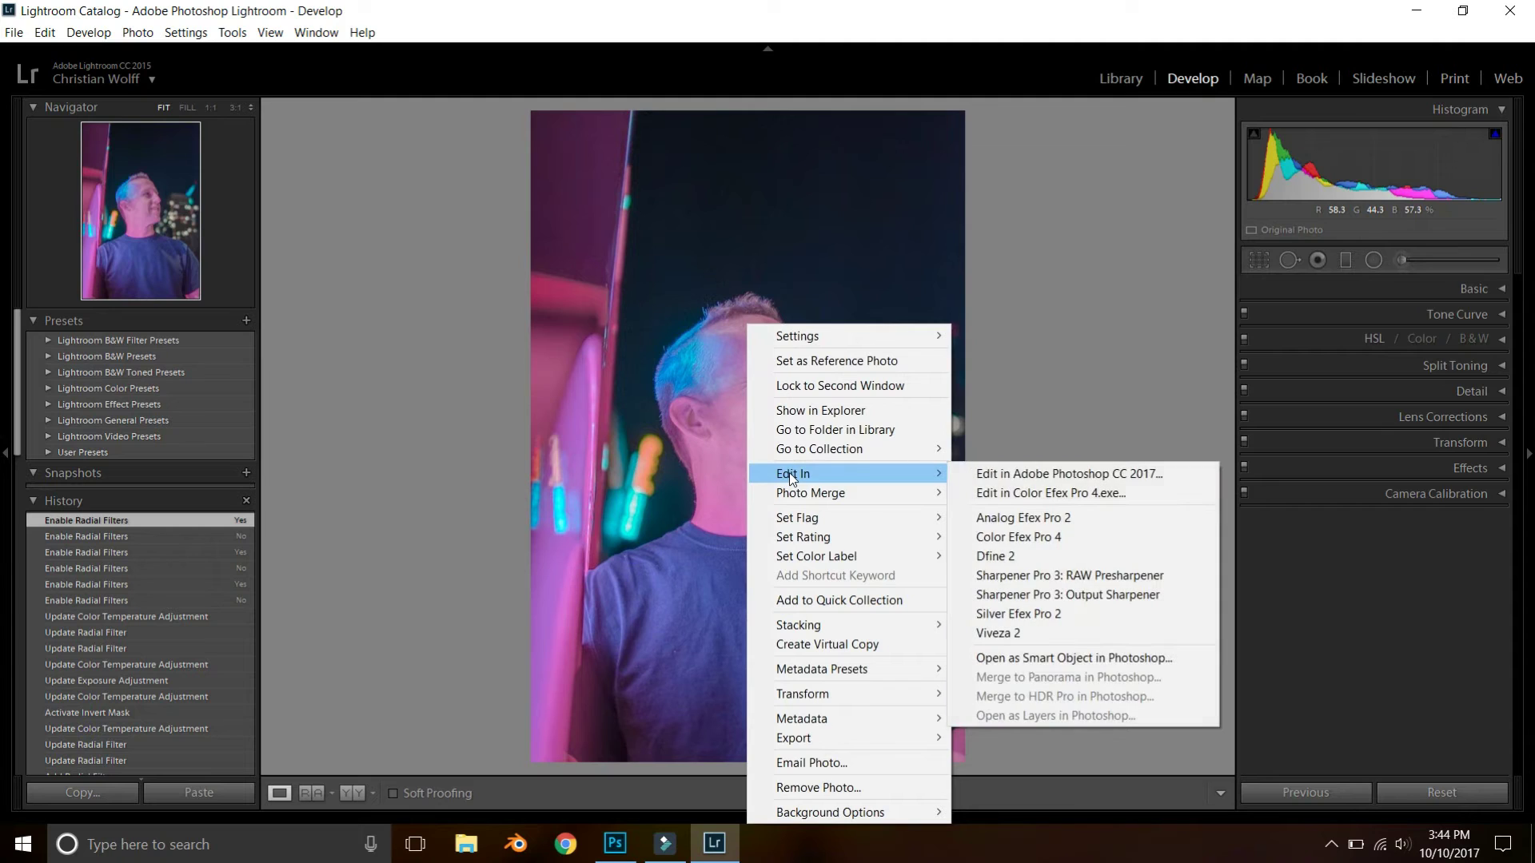
left_click(1046, 473)
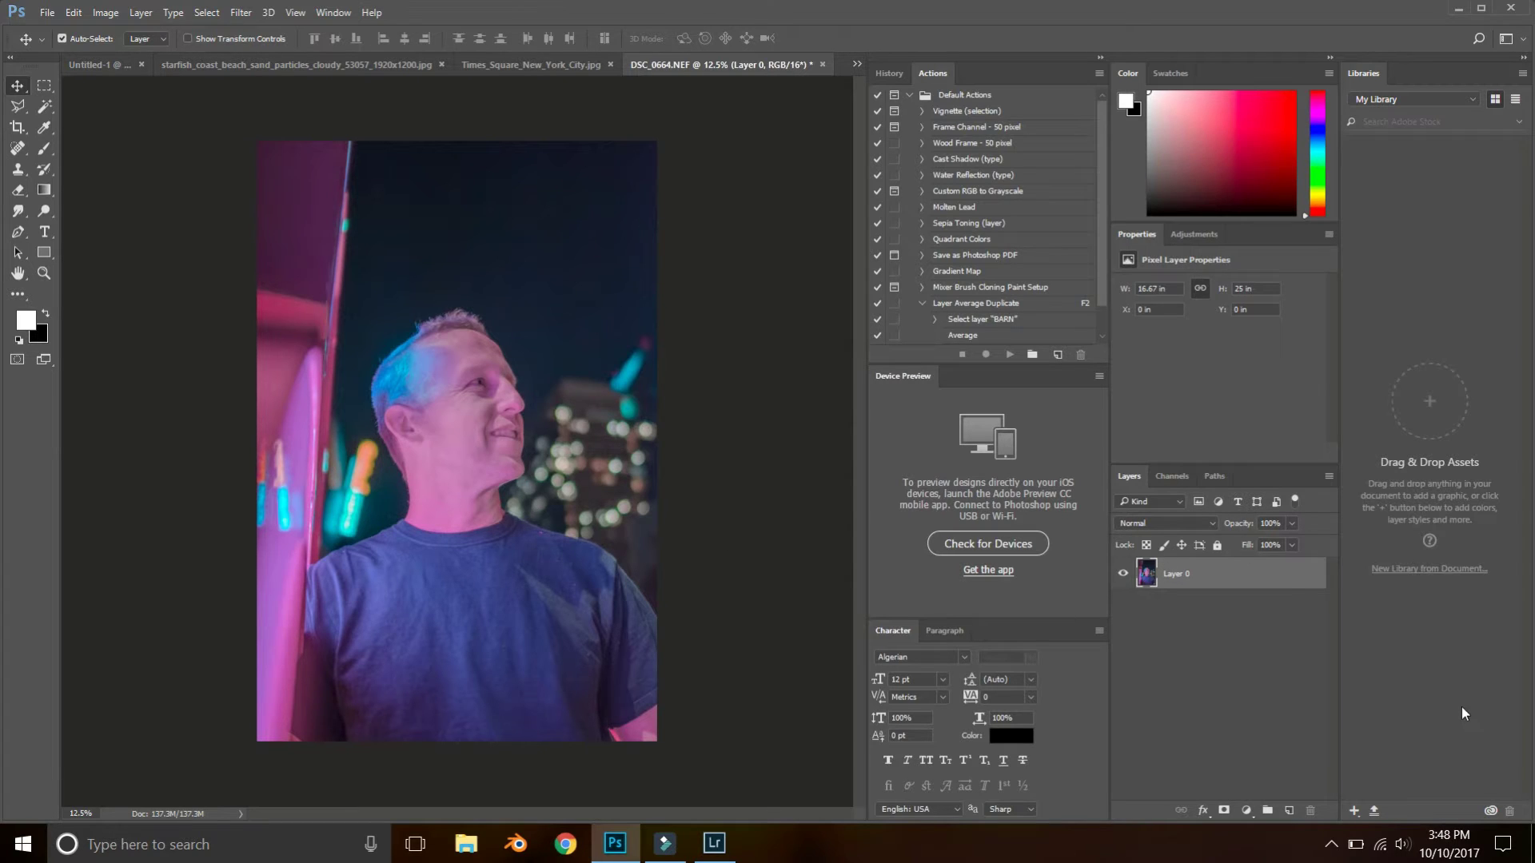
- Duplicate Layer 0 as 'Layer 0 copy' and toggle both layers' visibility, leaving both shown
left_click_drag(1251, 586, 1289, 810)
left_click(1124, 605)
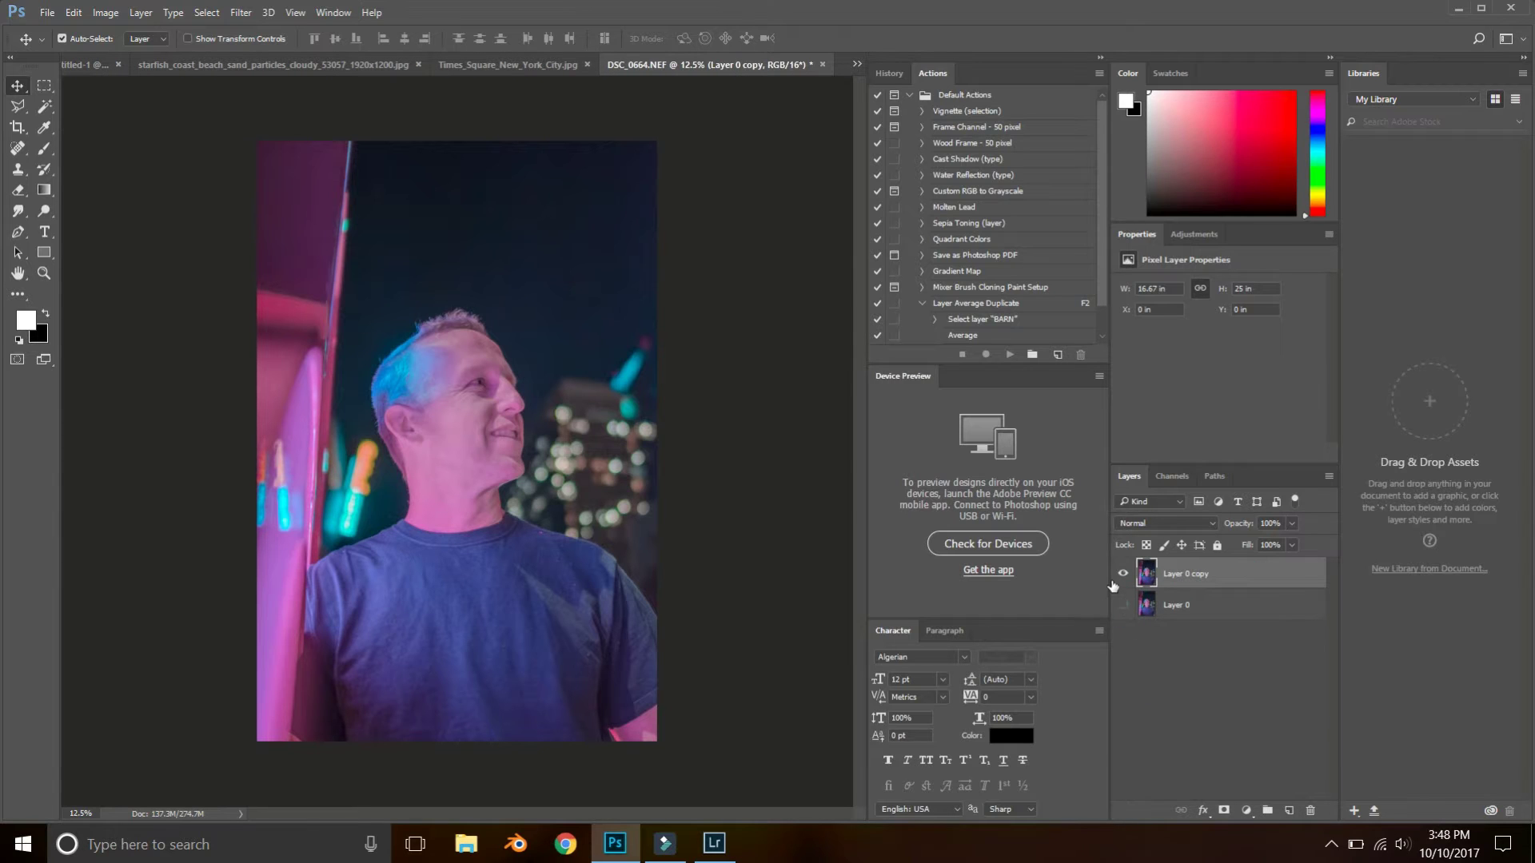
left_click(1122, 573)
left_click(1122, 573)
left_click(1123, 573)
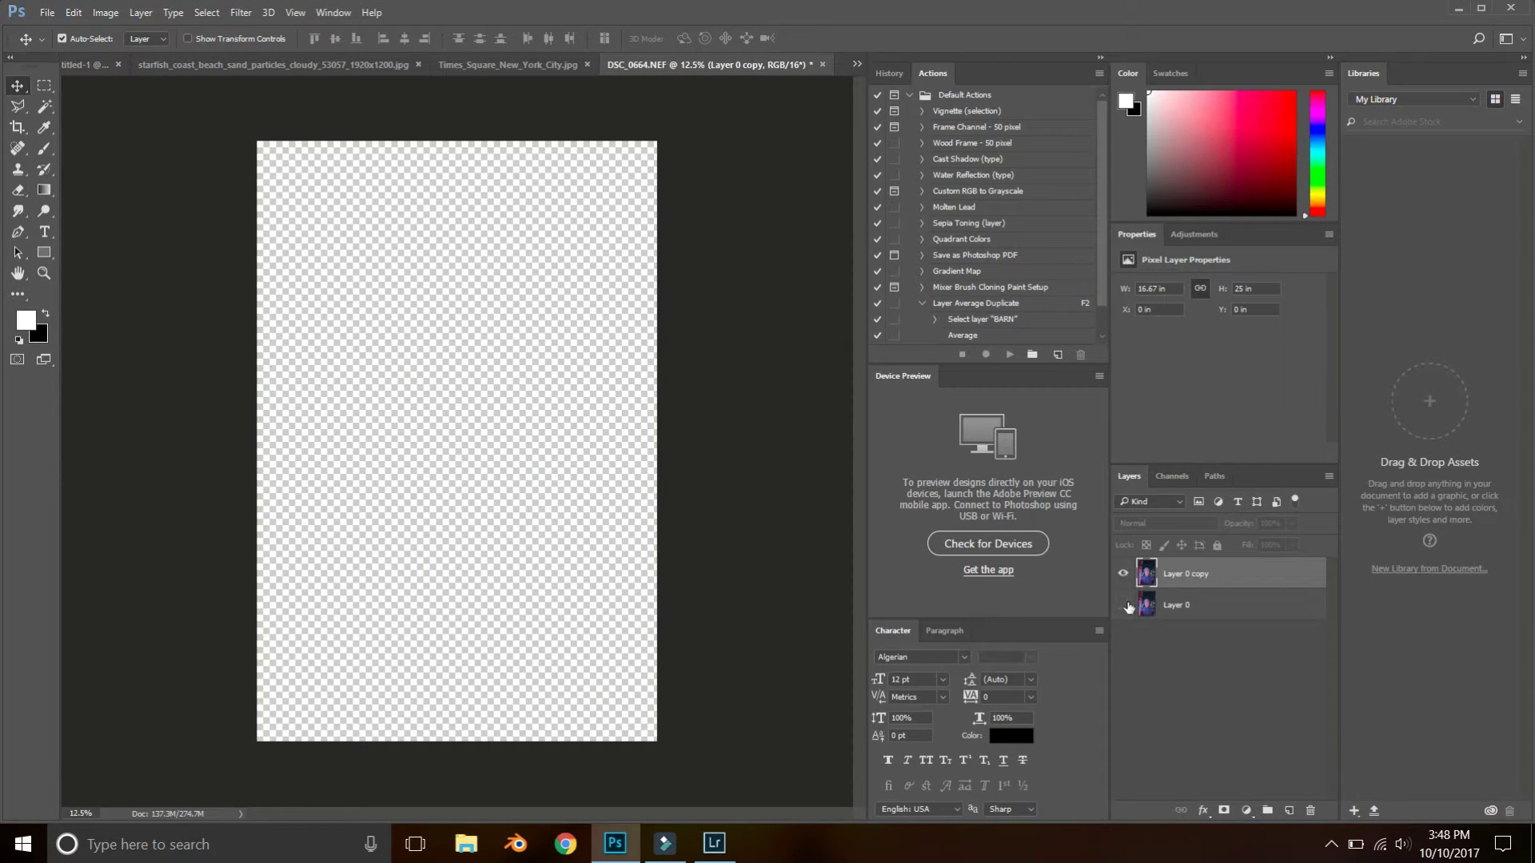
left_click(1125, 606)
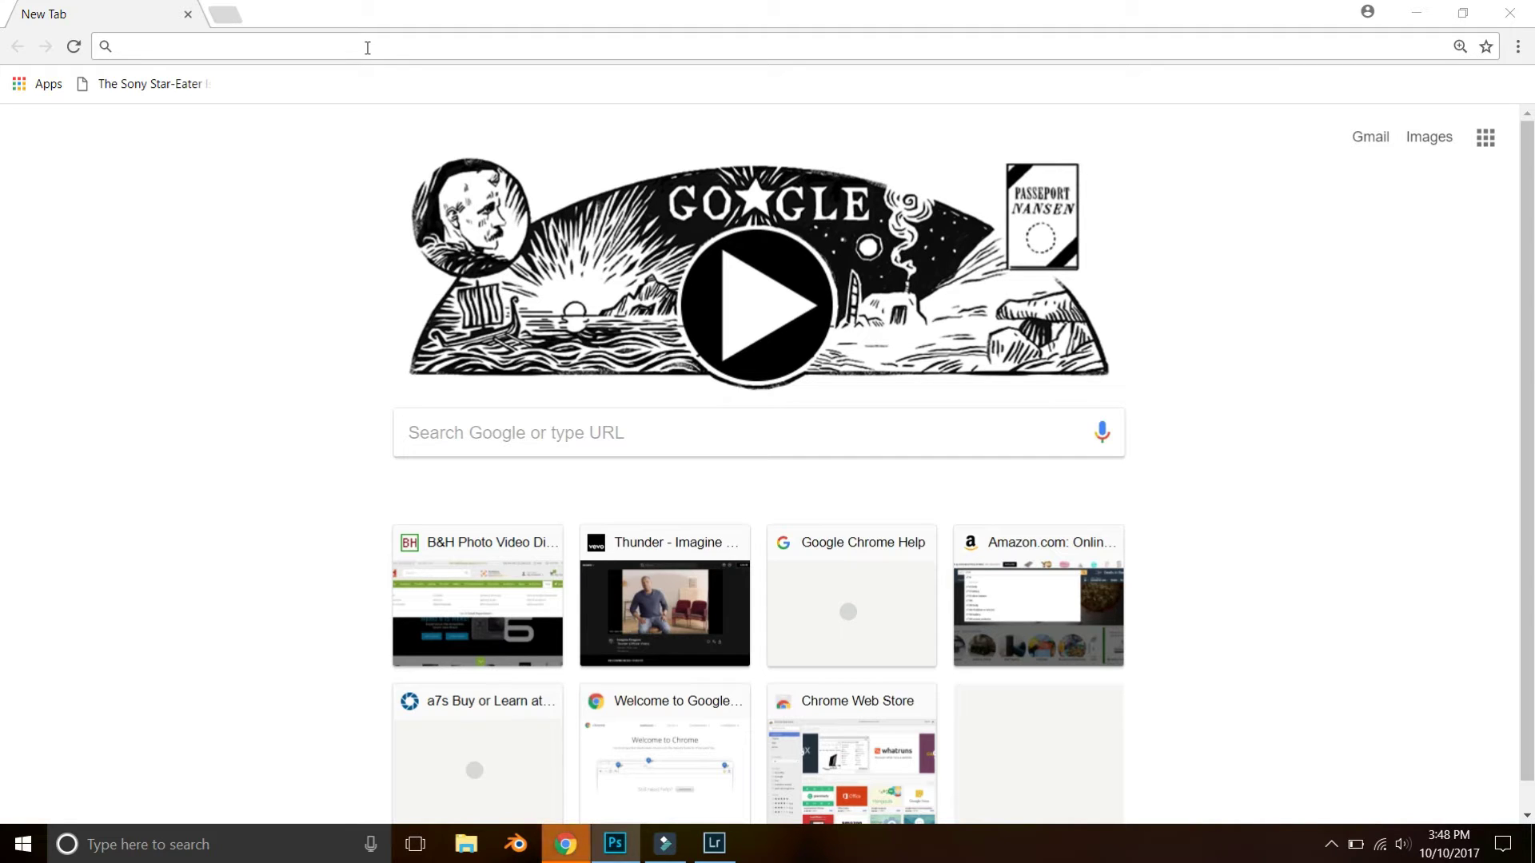
- Search Google for 'prism bokeh' and show only the image results
type("prisim")
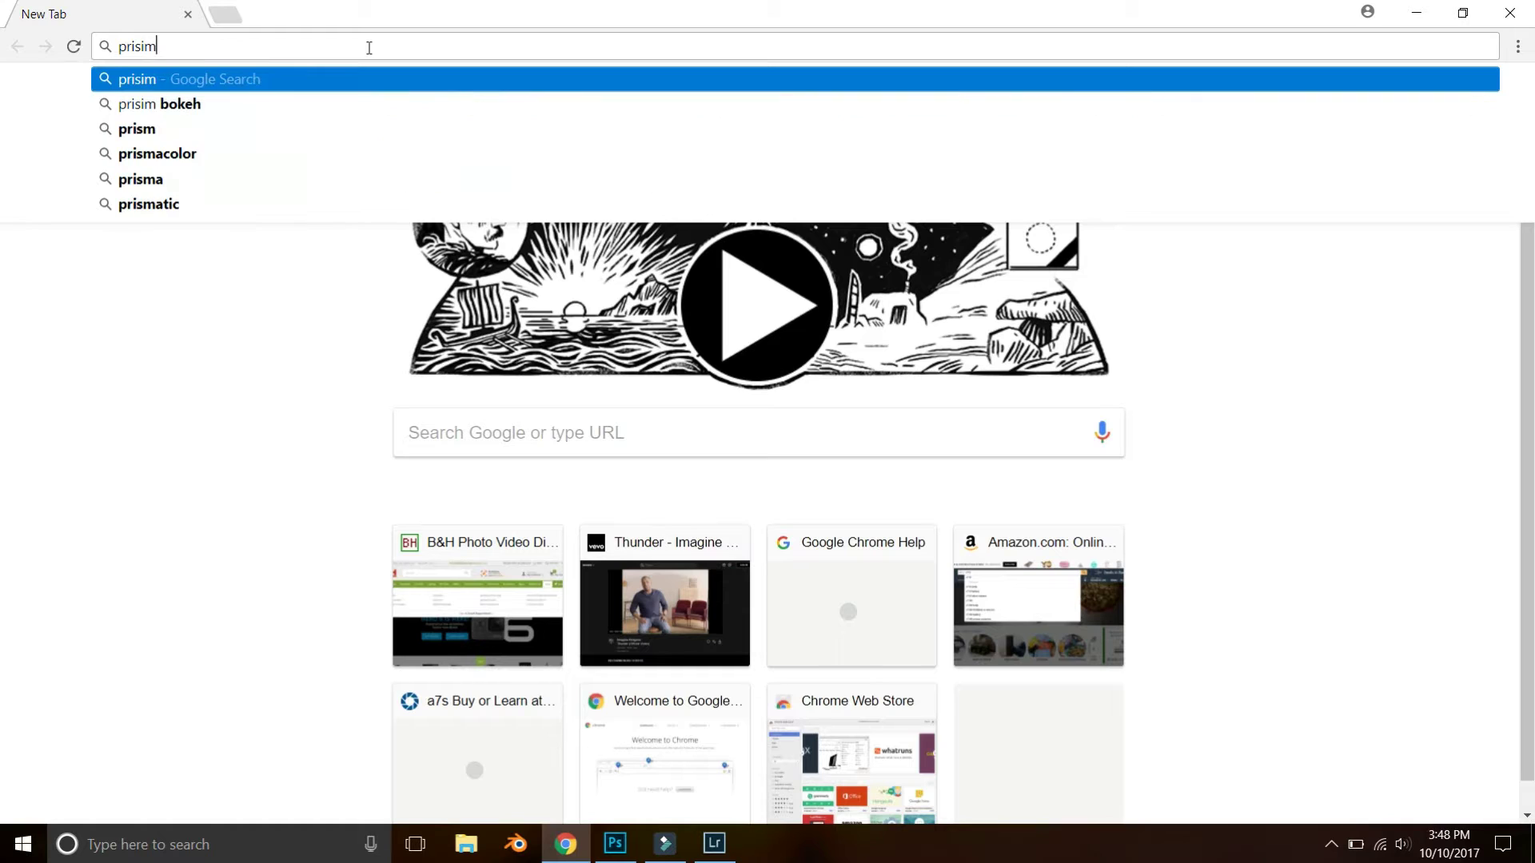
type(" bokeh")
key("Return")
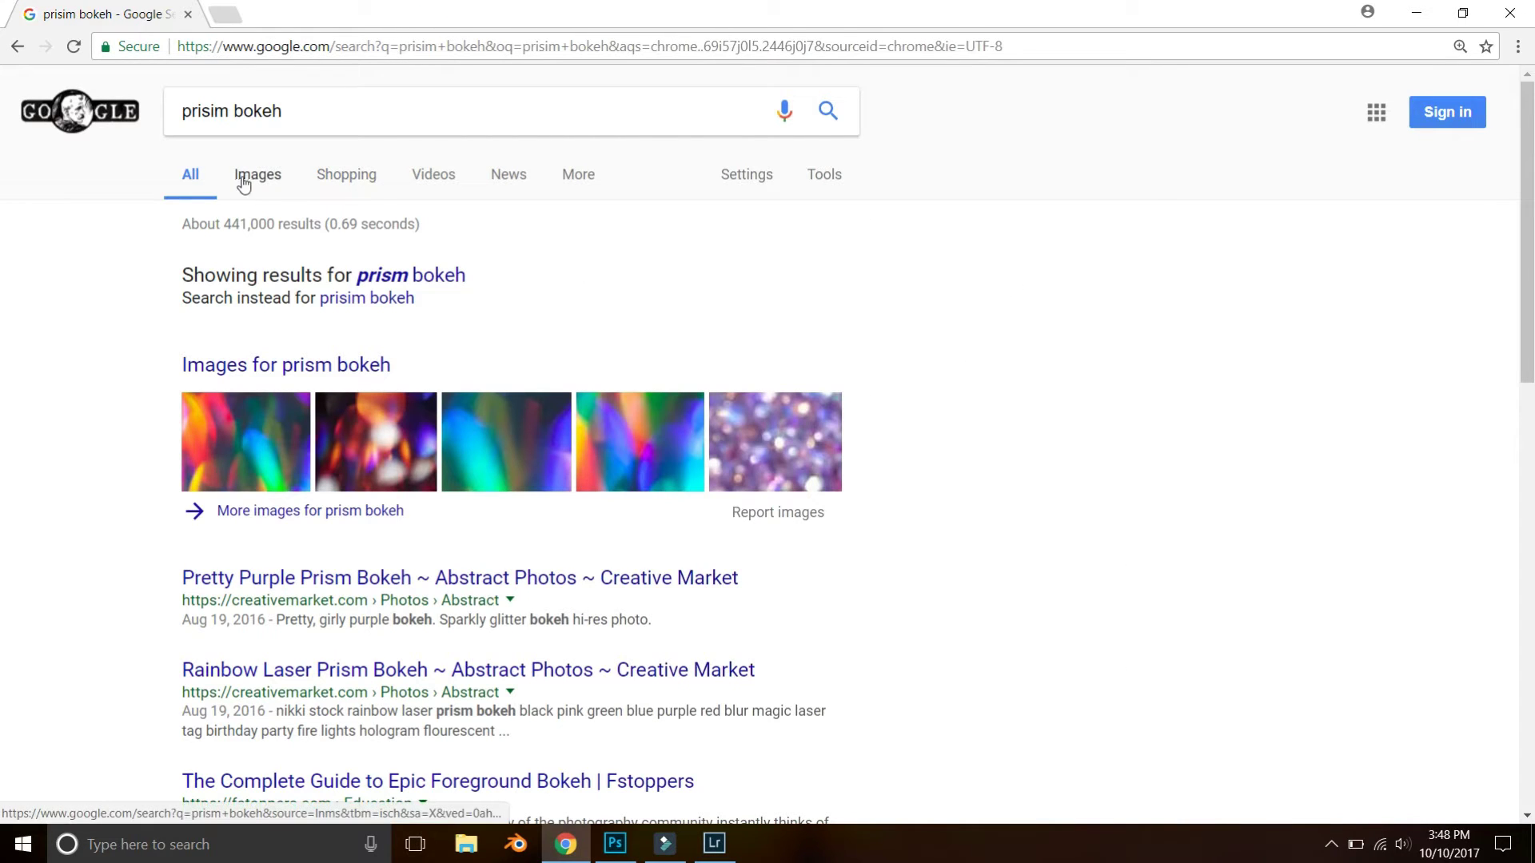
left_click(244, 181)
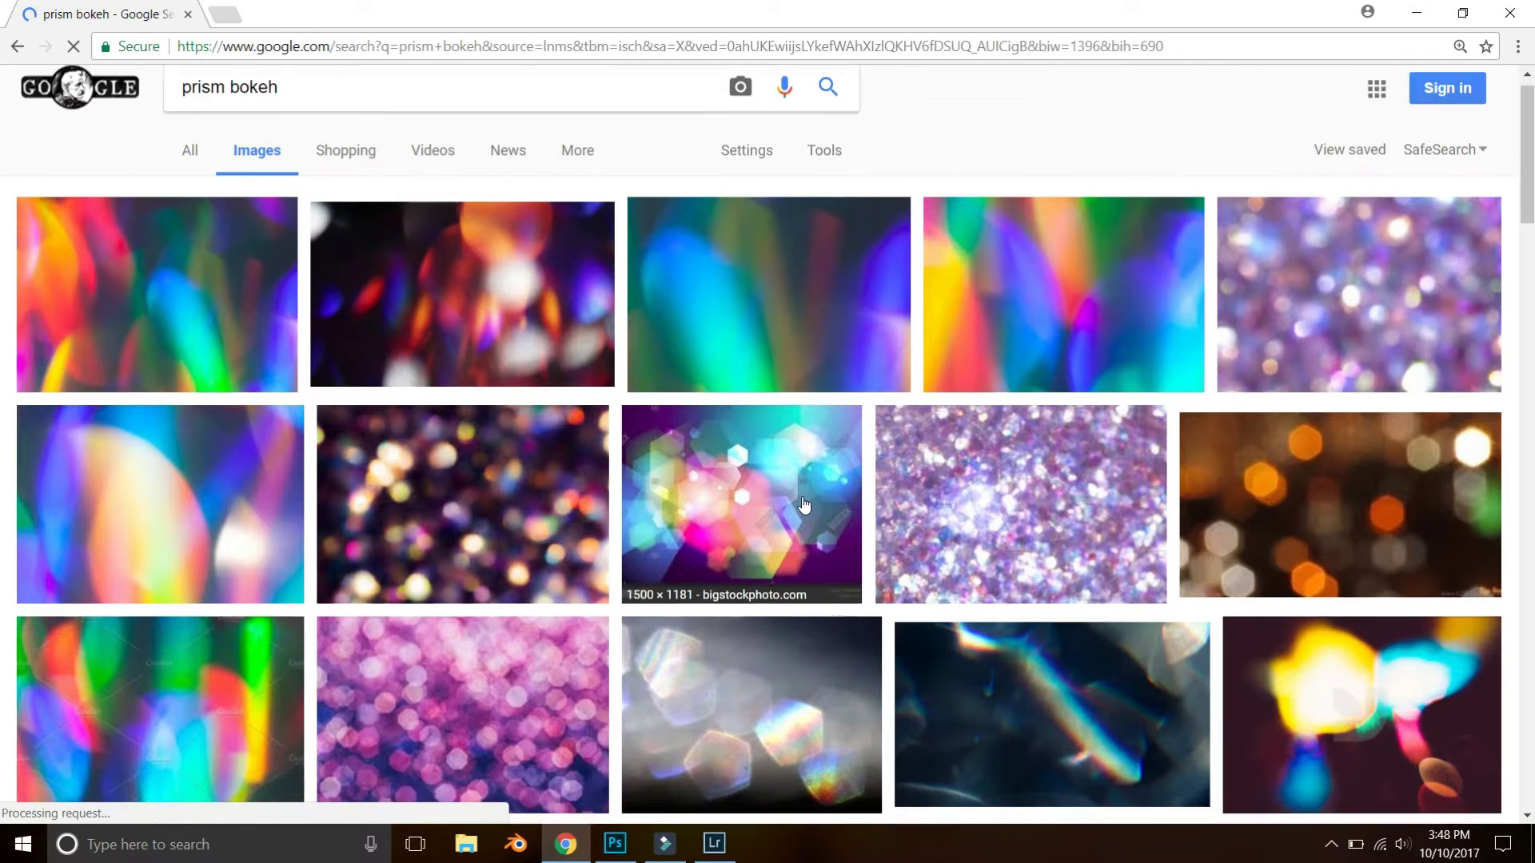
- Save the dark blurred-lights bokeh picture as bokeh.jpg
scroll(773, 506, "down", 1)
left_click(449, 180)
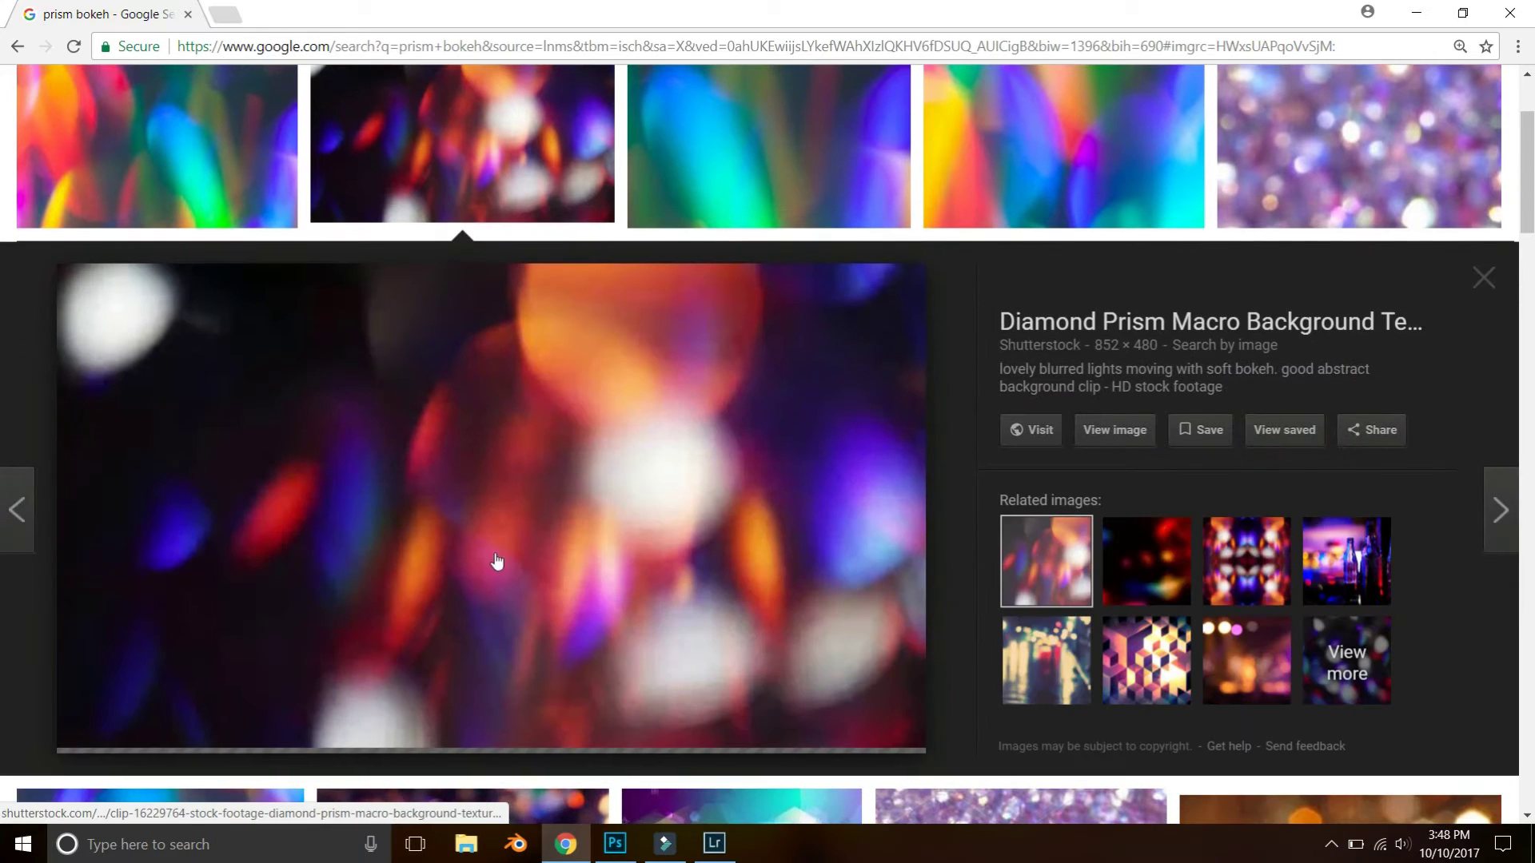
right_click(582, 530)
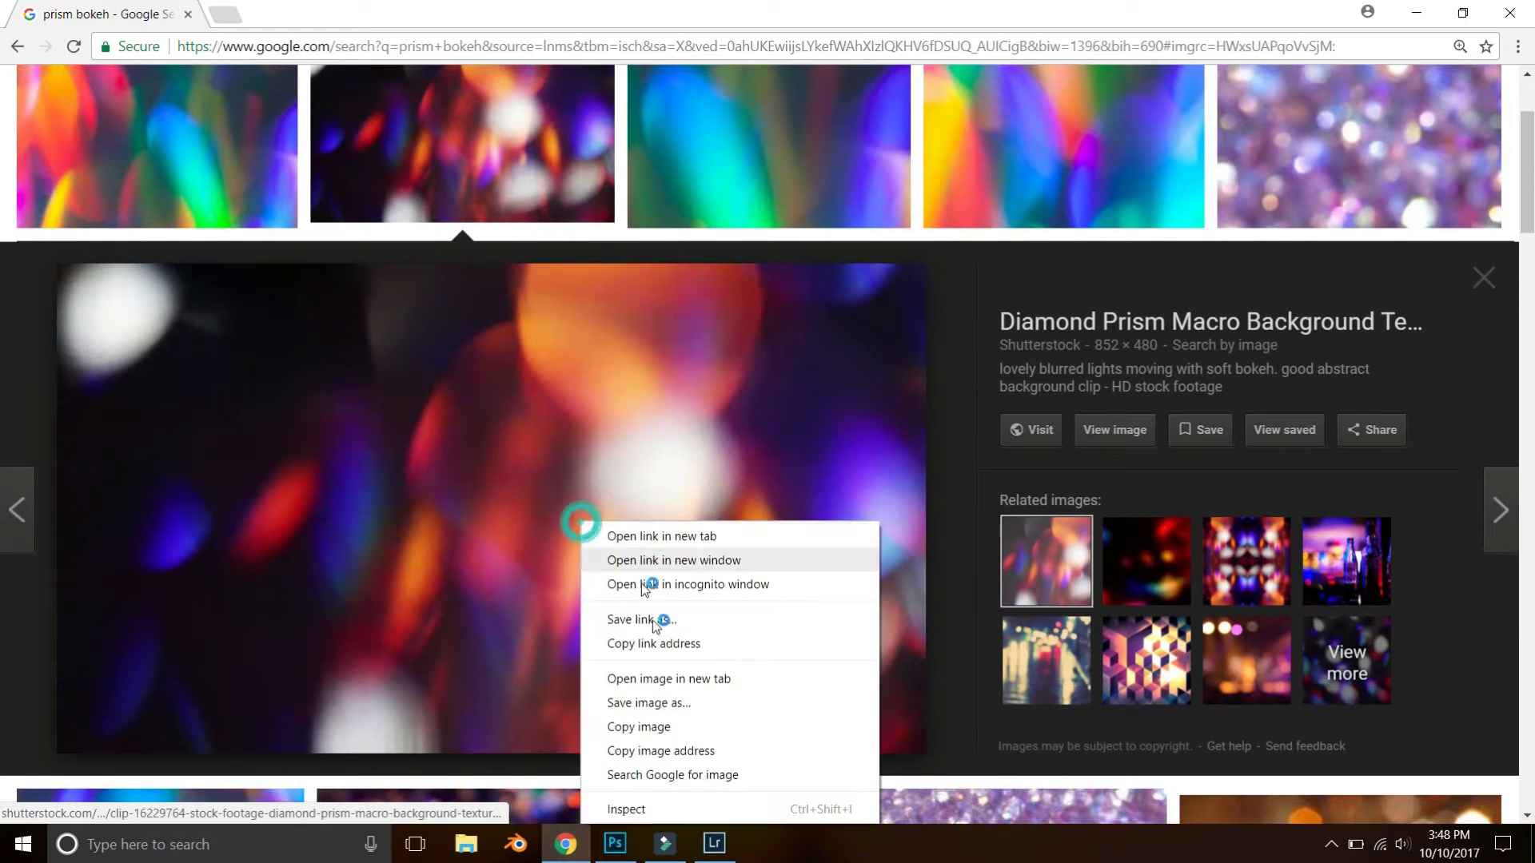
left_click(675, 704)
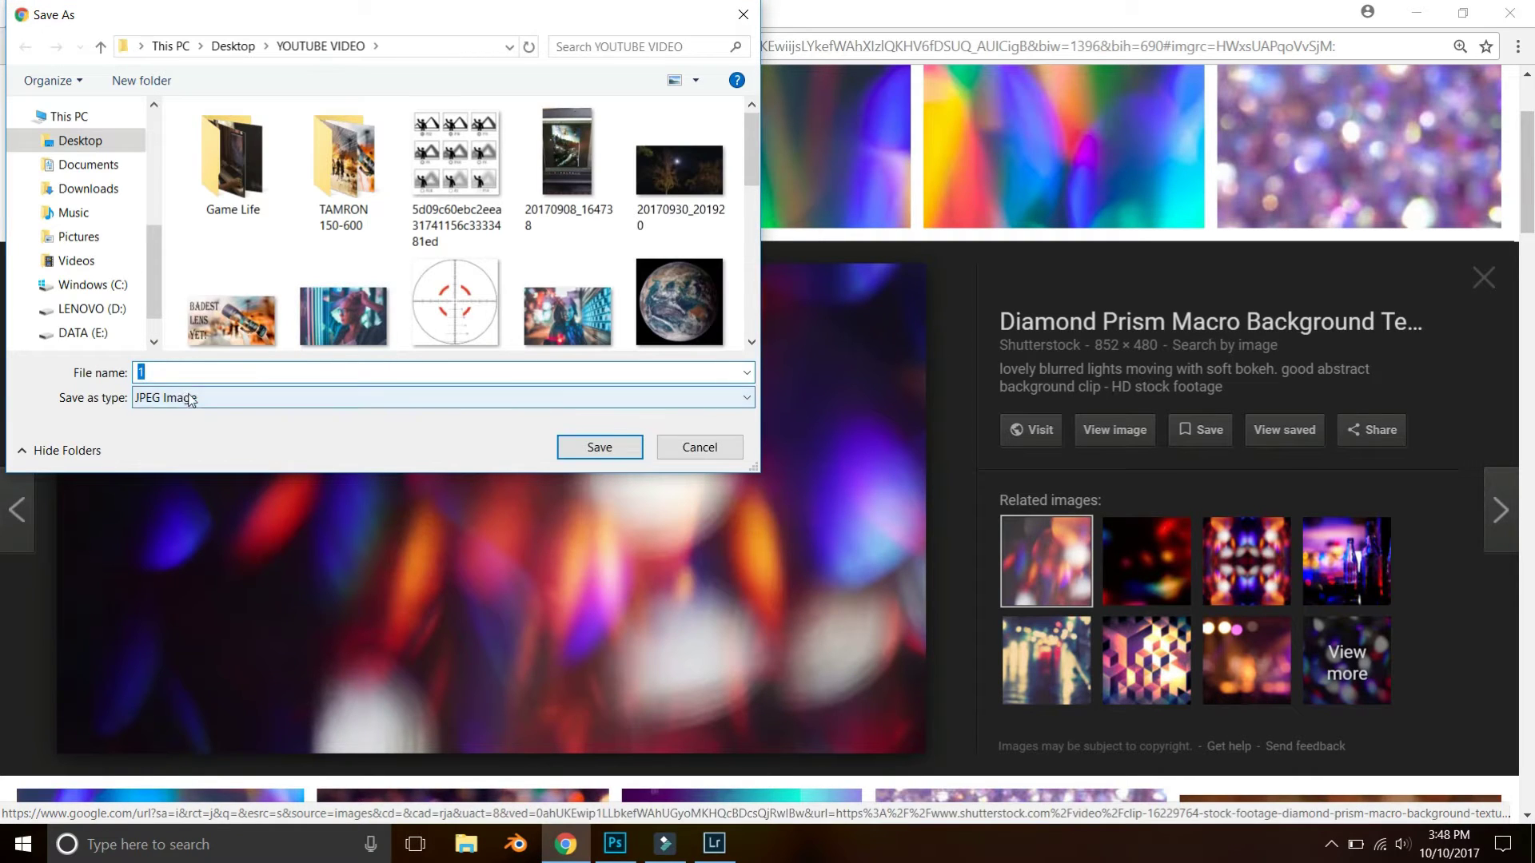
type("bokeh")
key("Return")
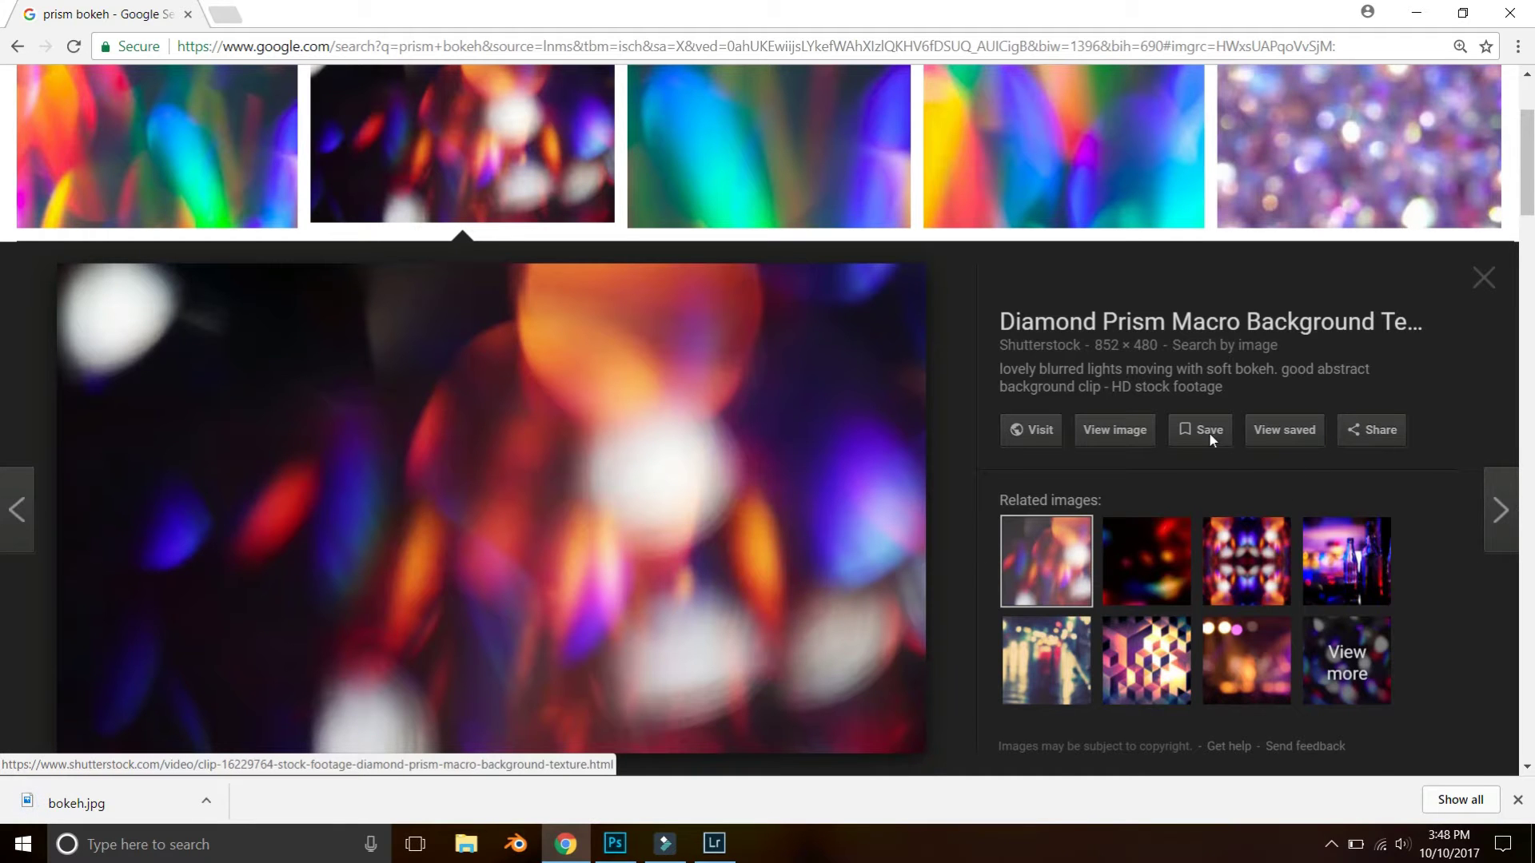
- Close the image preview and return to the portrait in Photoshop
left_click(1481, 281)
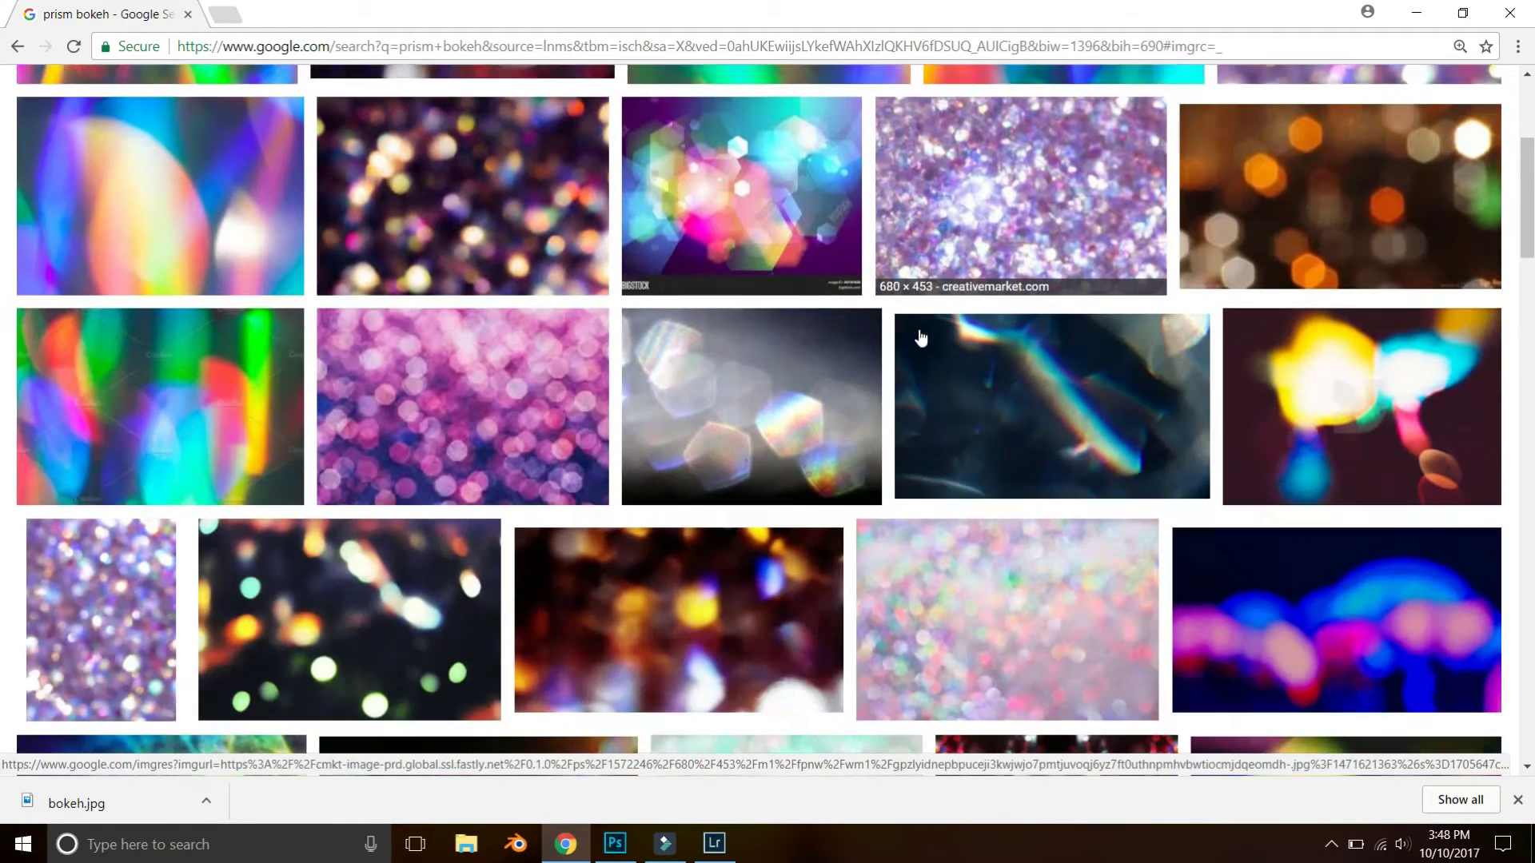
scroll(911, 344, "down", 5)
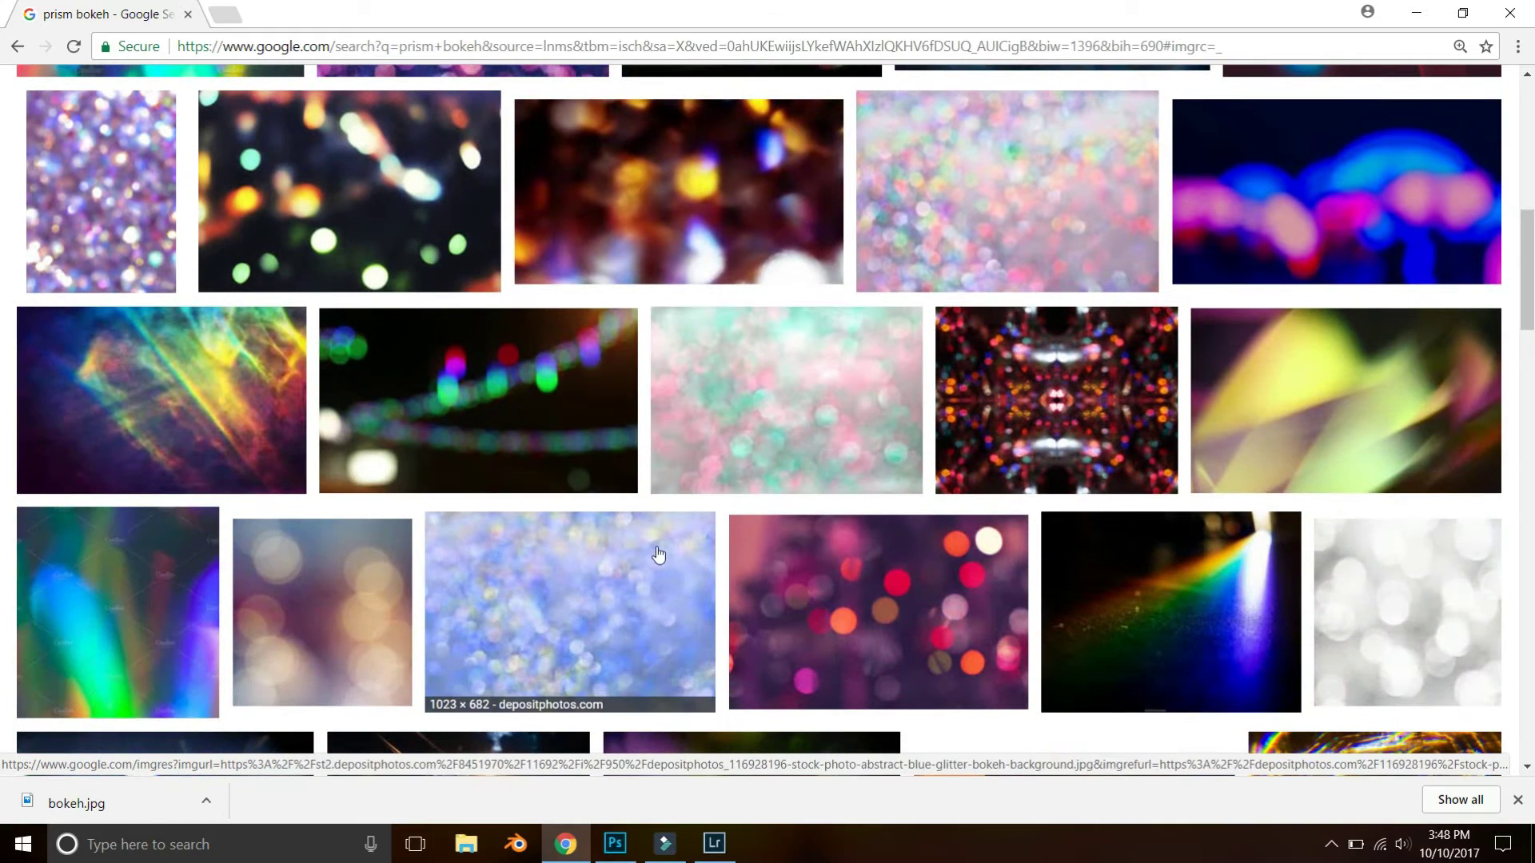
scroll(658, 554, "down", 1)
key("alt+Tab")
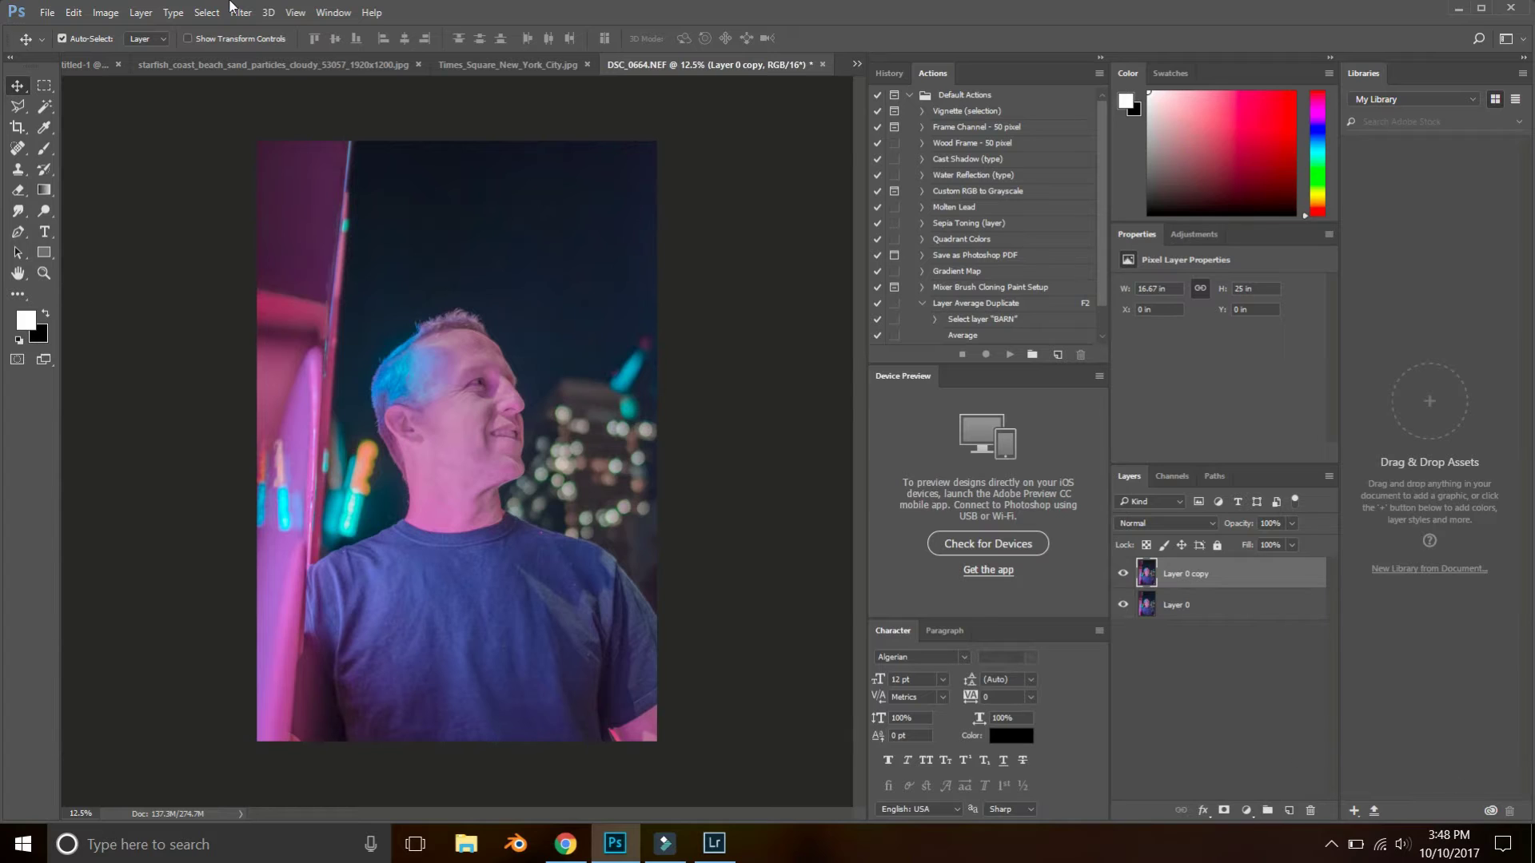
- Open the bokeh image file and unlock its Background into Layer 0
left_click(40, 15)
left_click(69, 48)
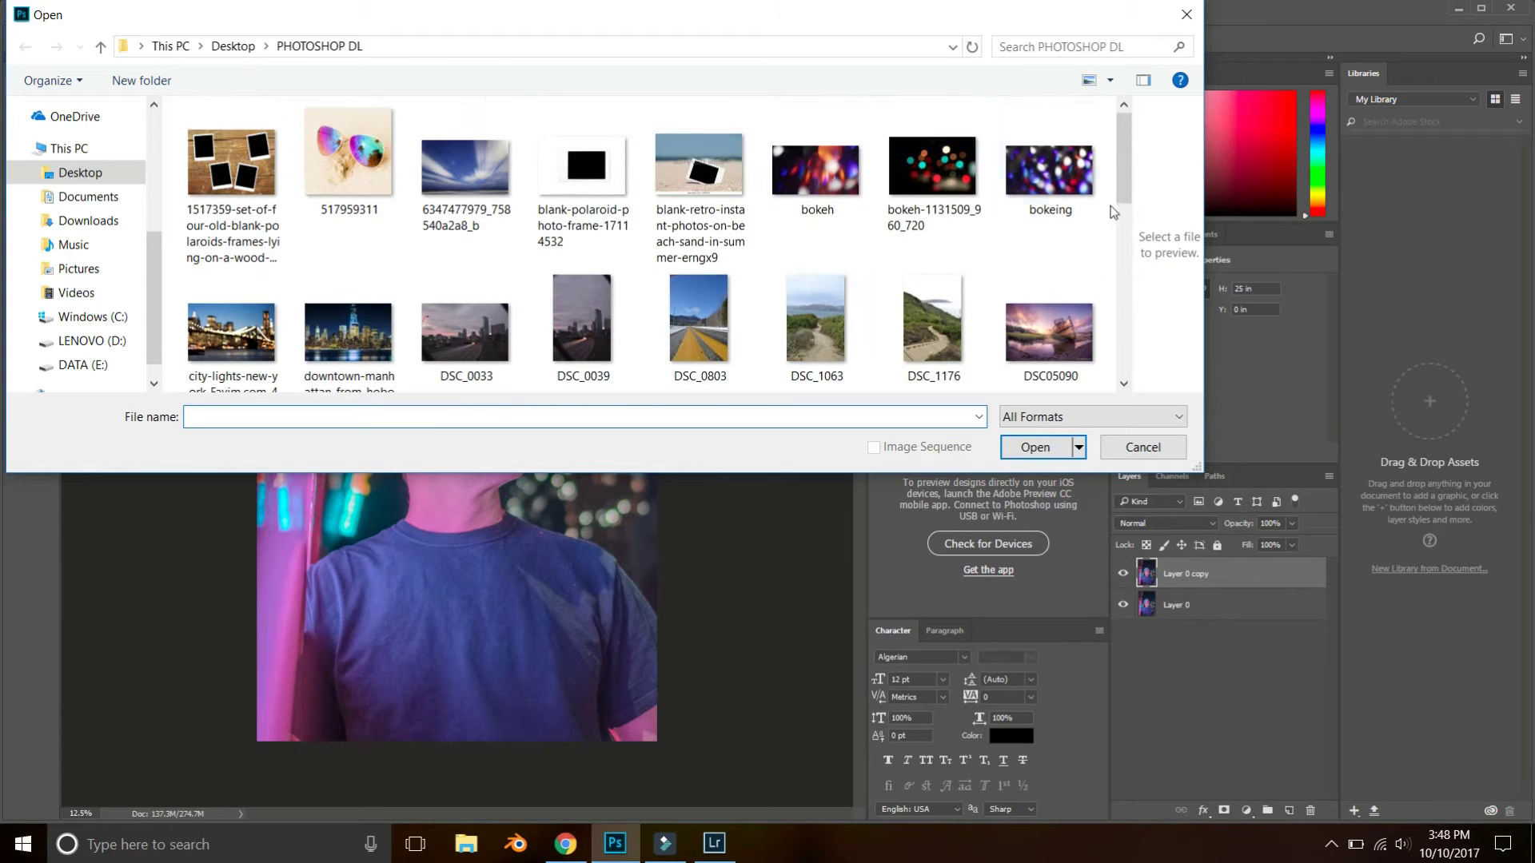
left_click(1079, 192)
left_click(1035, 447)
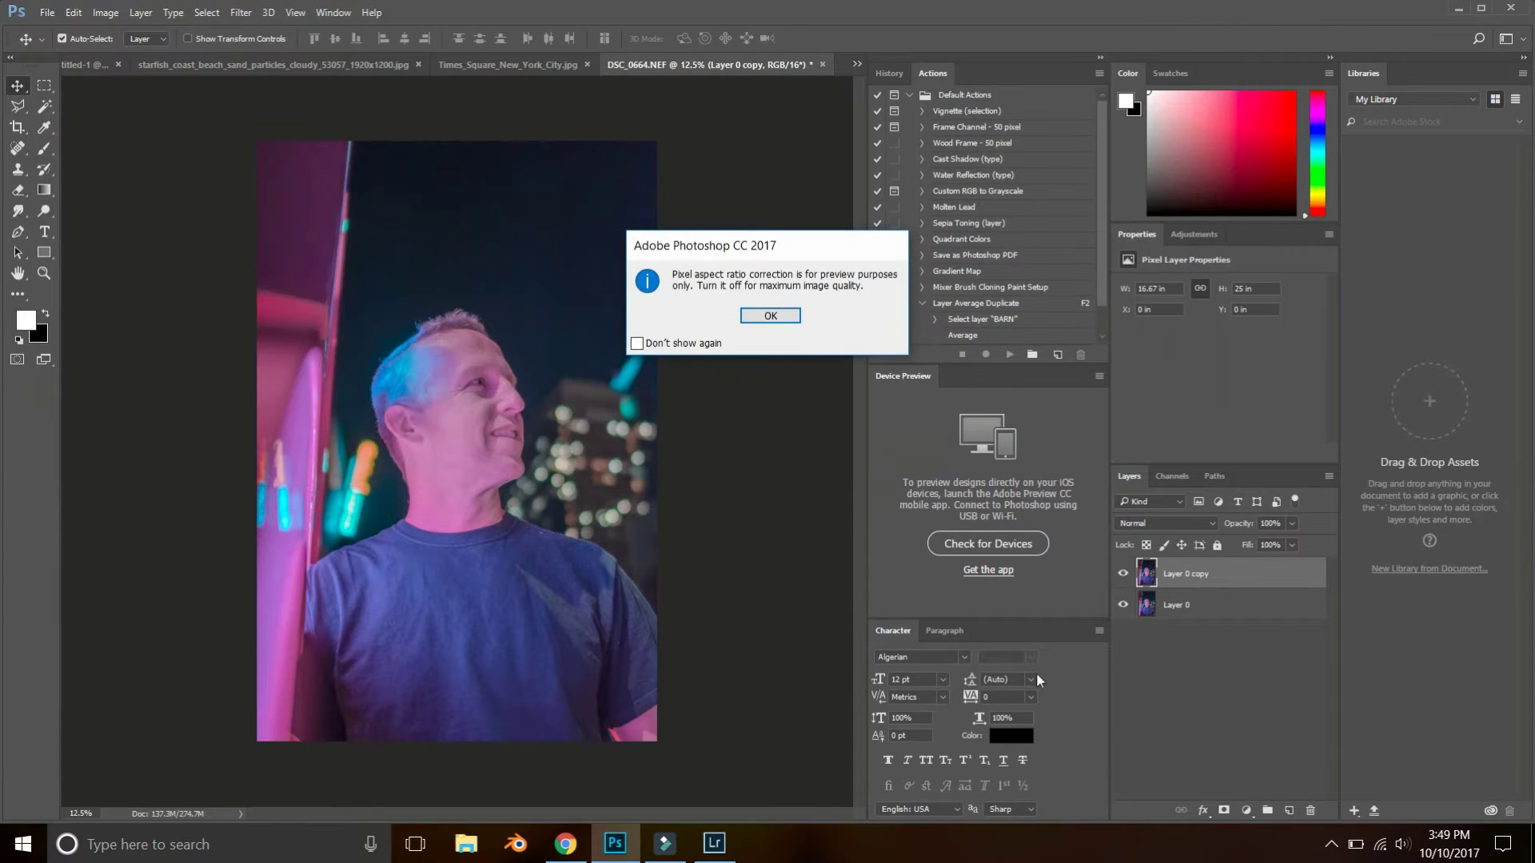
left_click(786, 318)
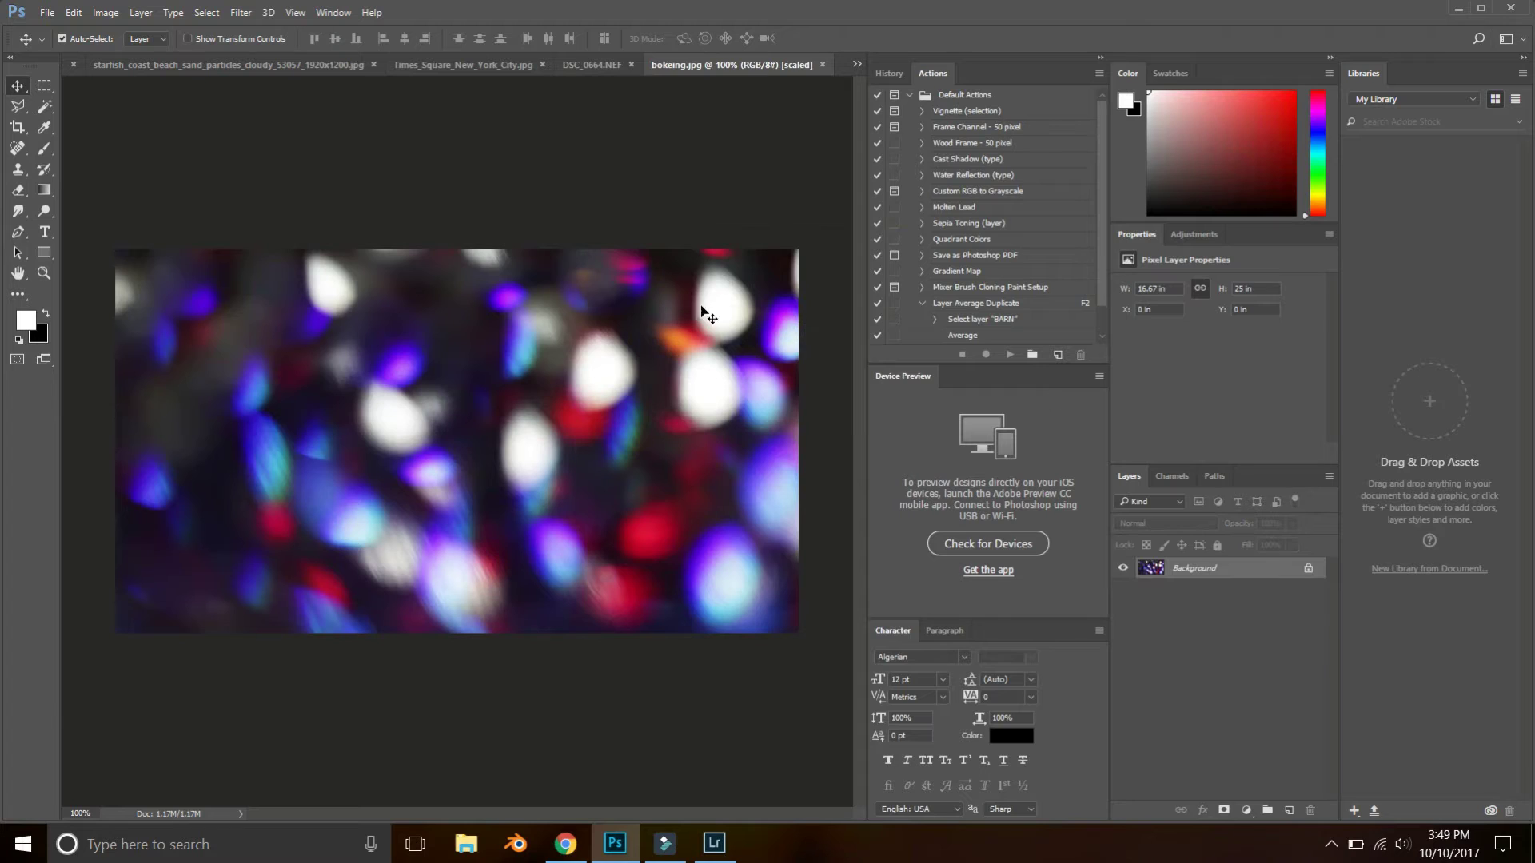
left_click(1309, 568)
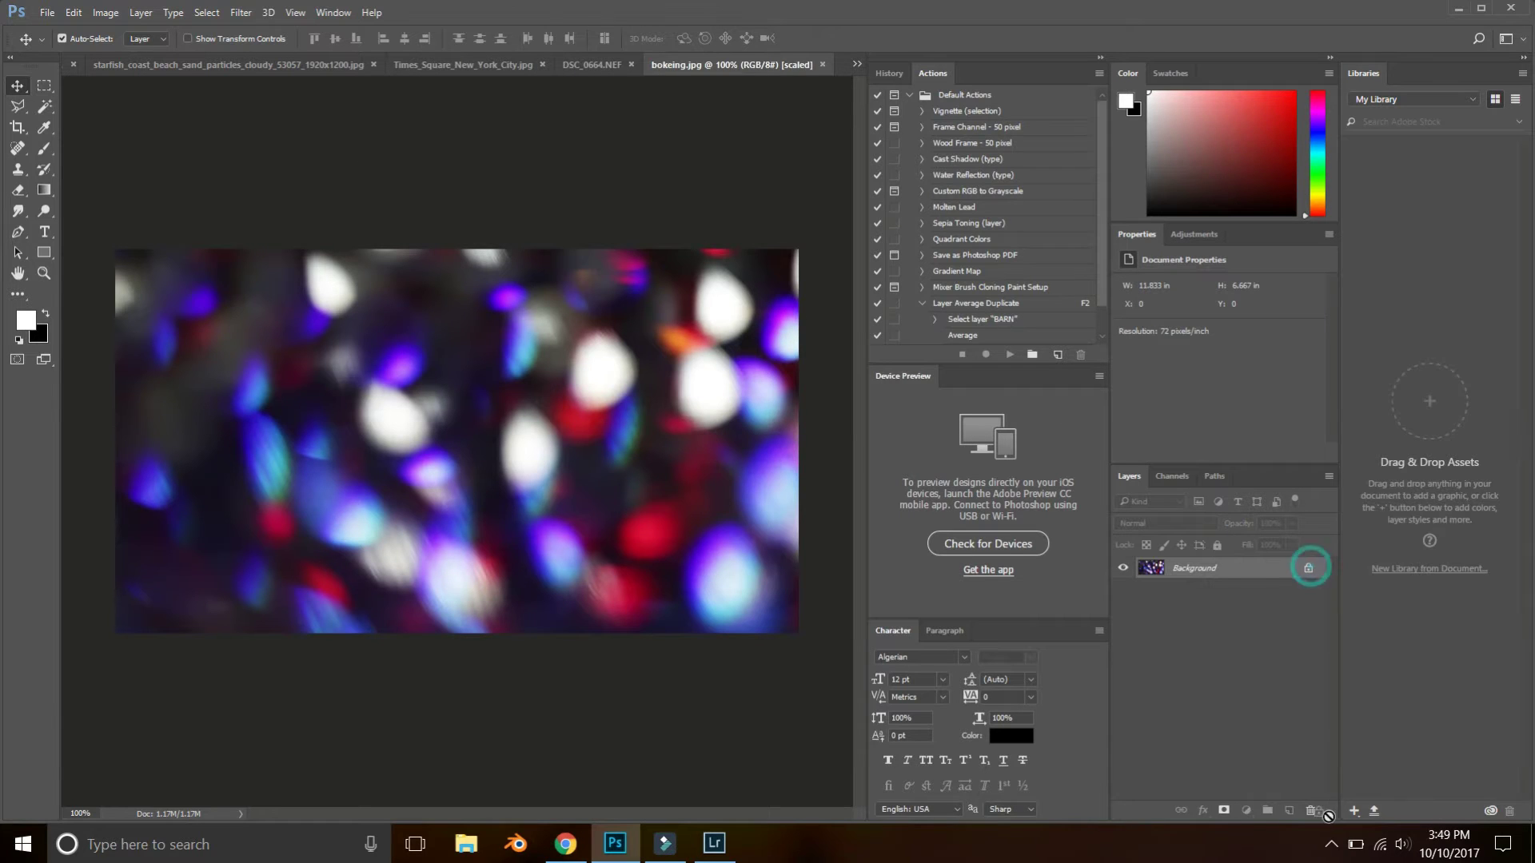
- Place the bokeh layer into the portrait, enlarged to about 550% and rotated about 12°
left_click_drag(1281, 566, 511, 528)
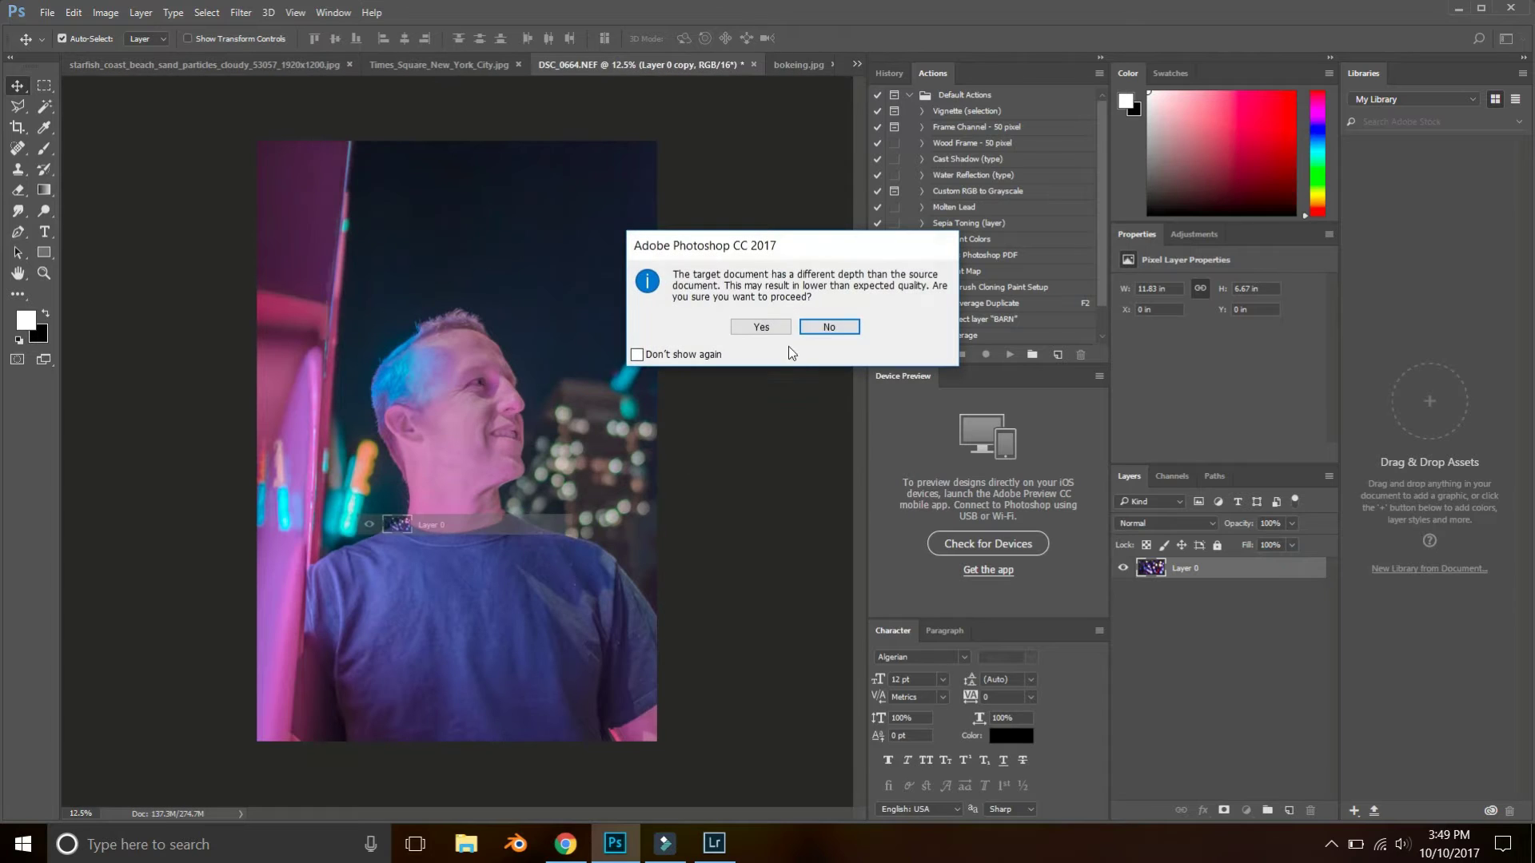
left_click(775, 326)
left_click_drag(414, 478, 727, 657)
key("ctrl+t")
left_click_drag(616, 558, 492, 633)
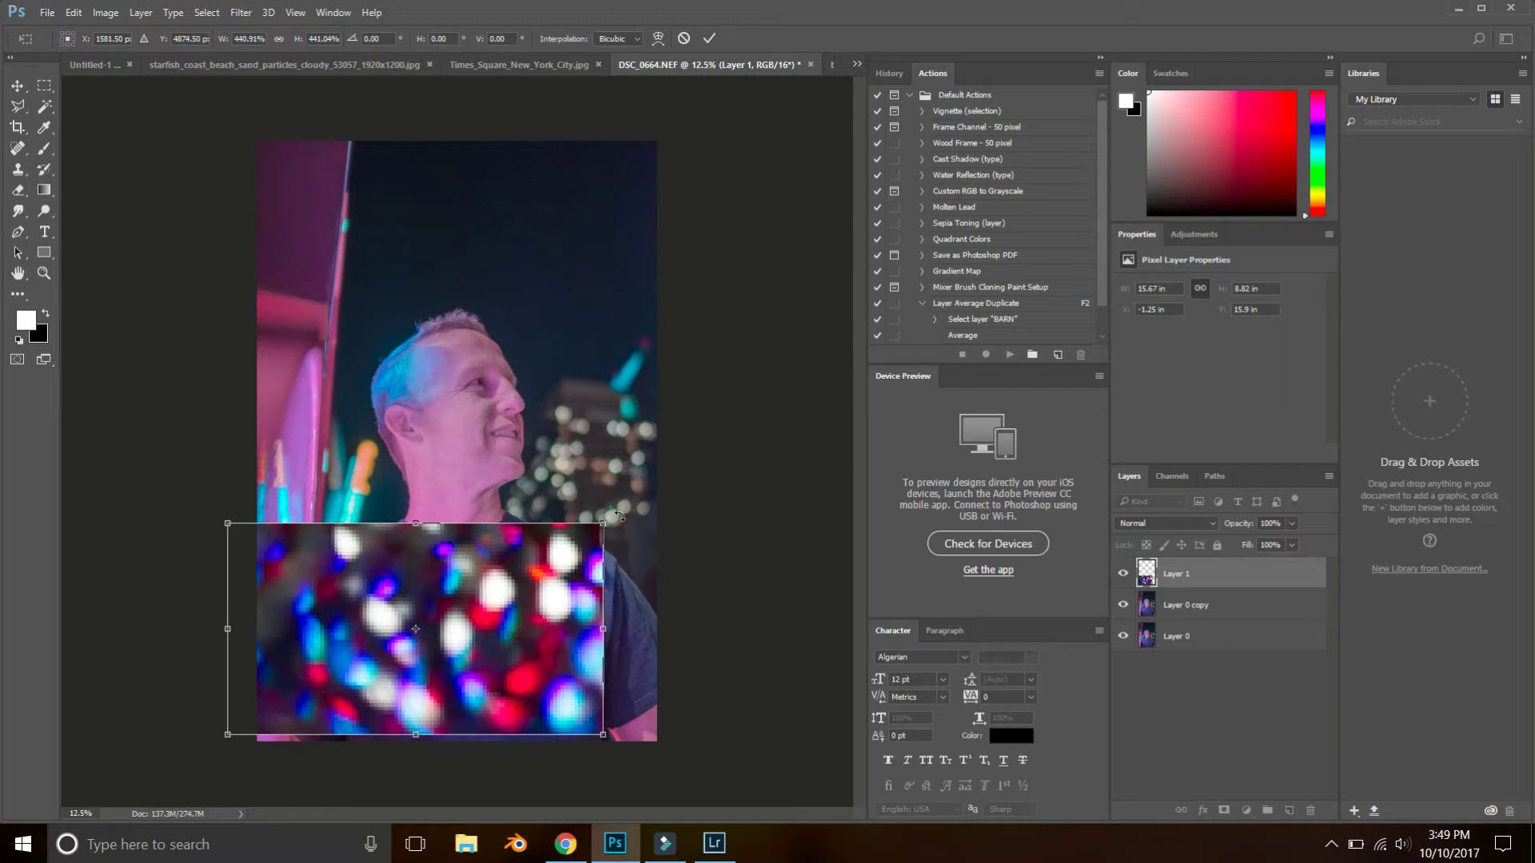
left_click_drag(620, 516, 639, 561)
left_click_drag(578, 769, 657, 835)
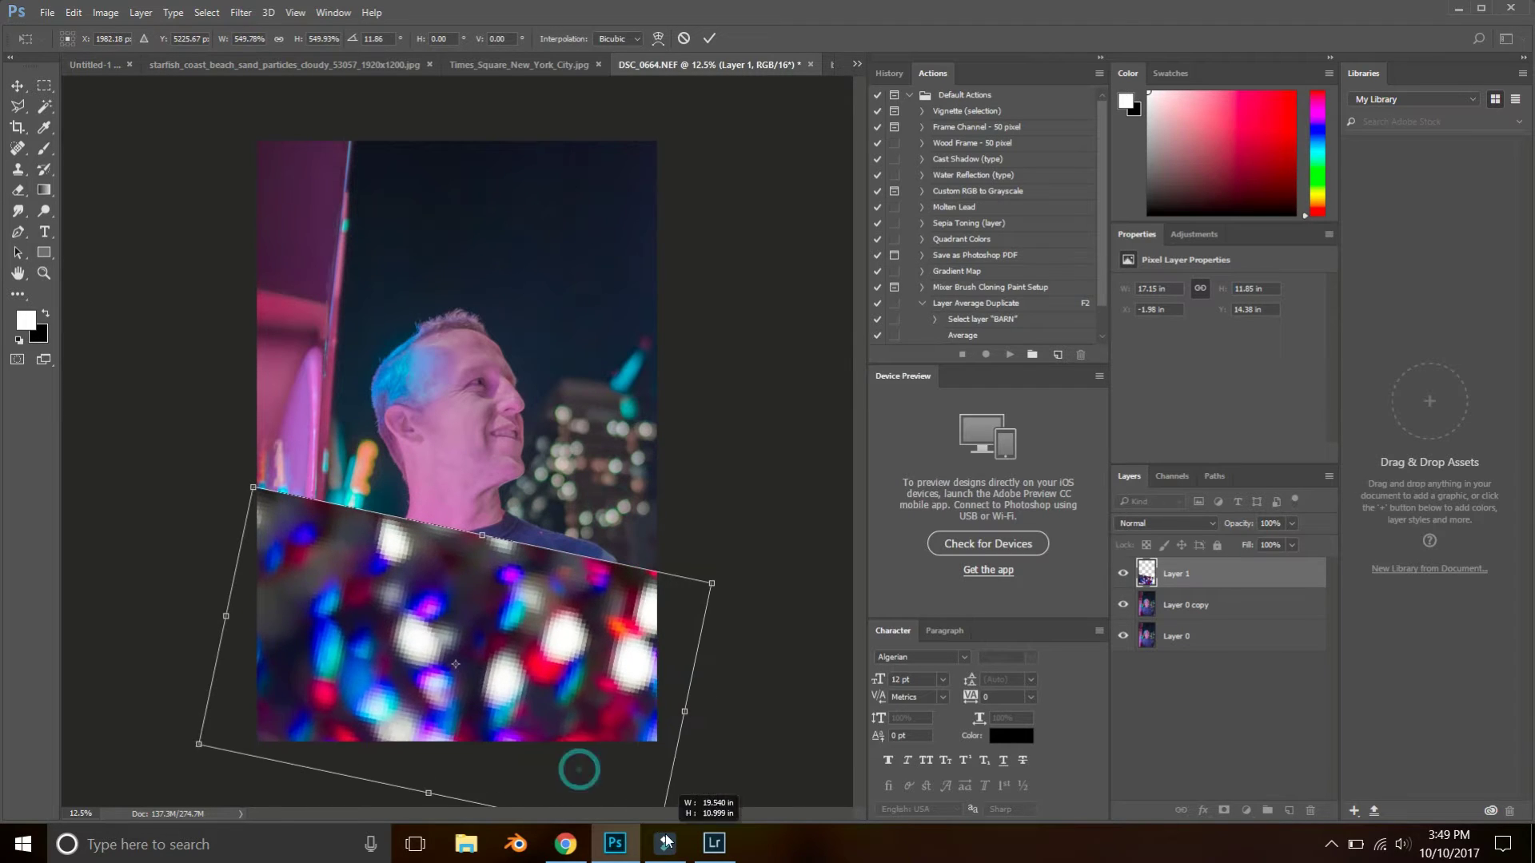
left_click_drag(569, 672, 544, 728)
key("Return")
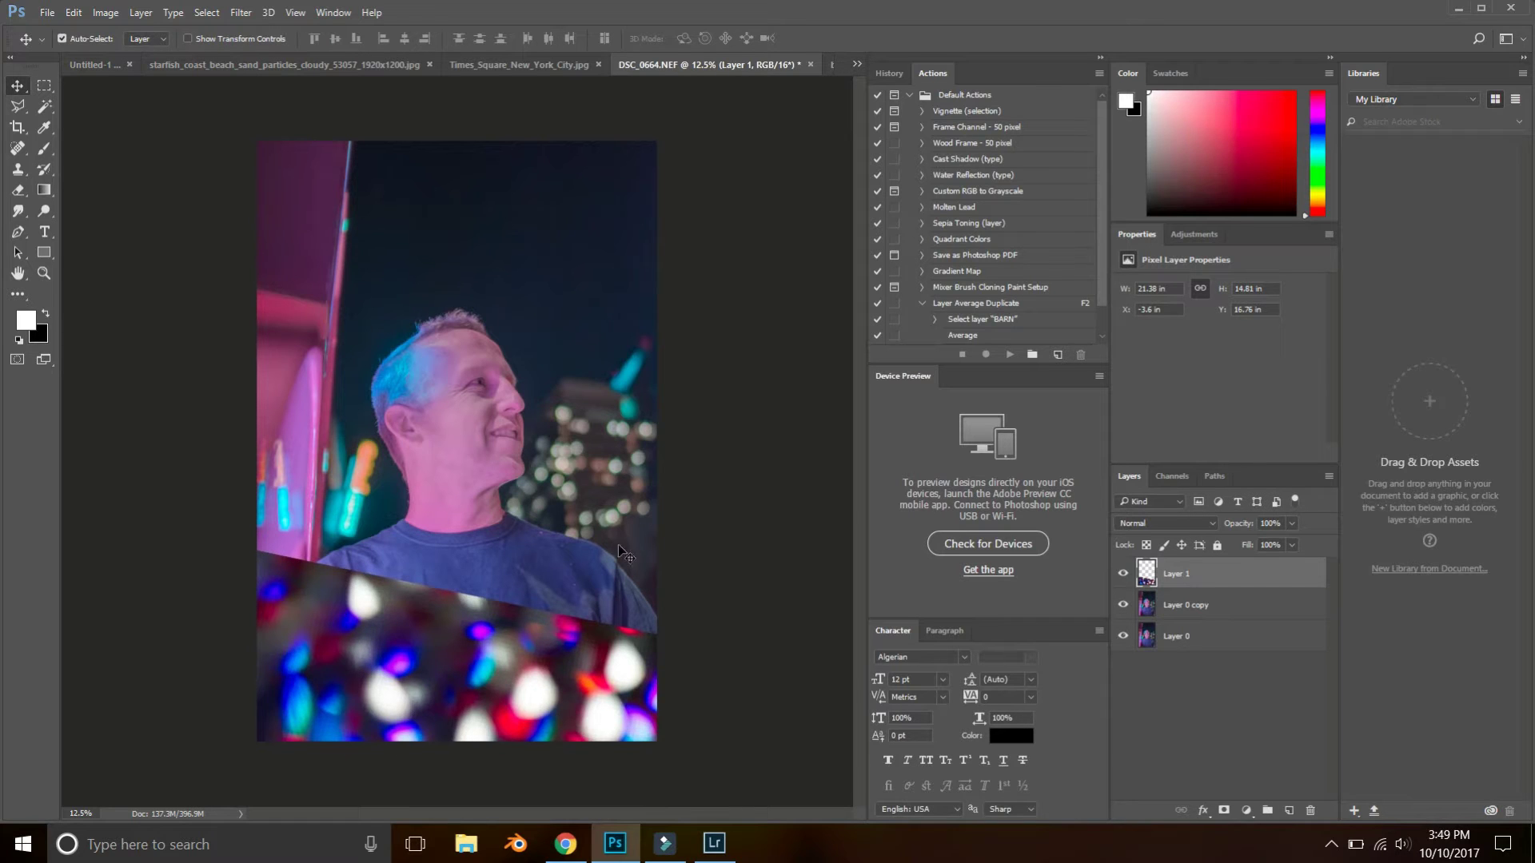
- Reposition the bokeh, shrinking it to about 74% and rotating it about 57°
left_click_drag(512, 700, 600, 525)
key("ctrl+t")
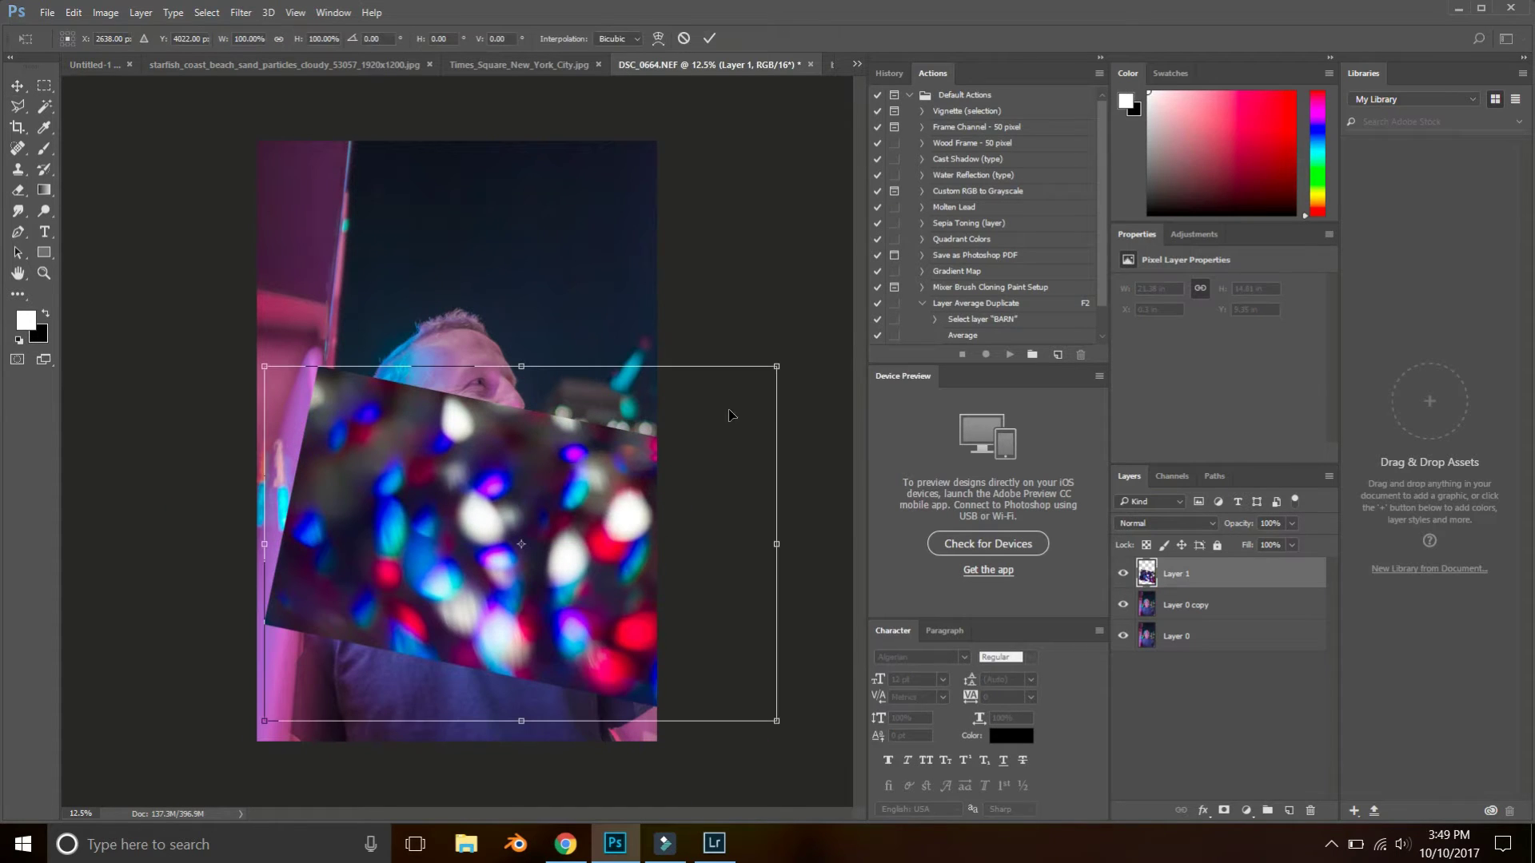
left_click_drag(773, 366, 642, 459)
left_click_drag(649, 453, 672, 681)
left_click_drag(440, 637, 644, 680)
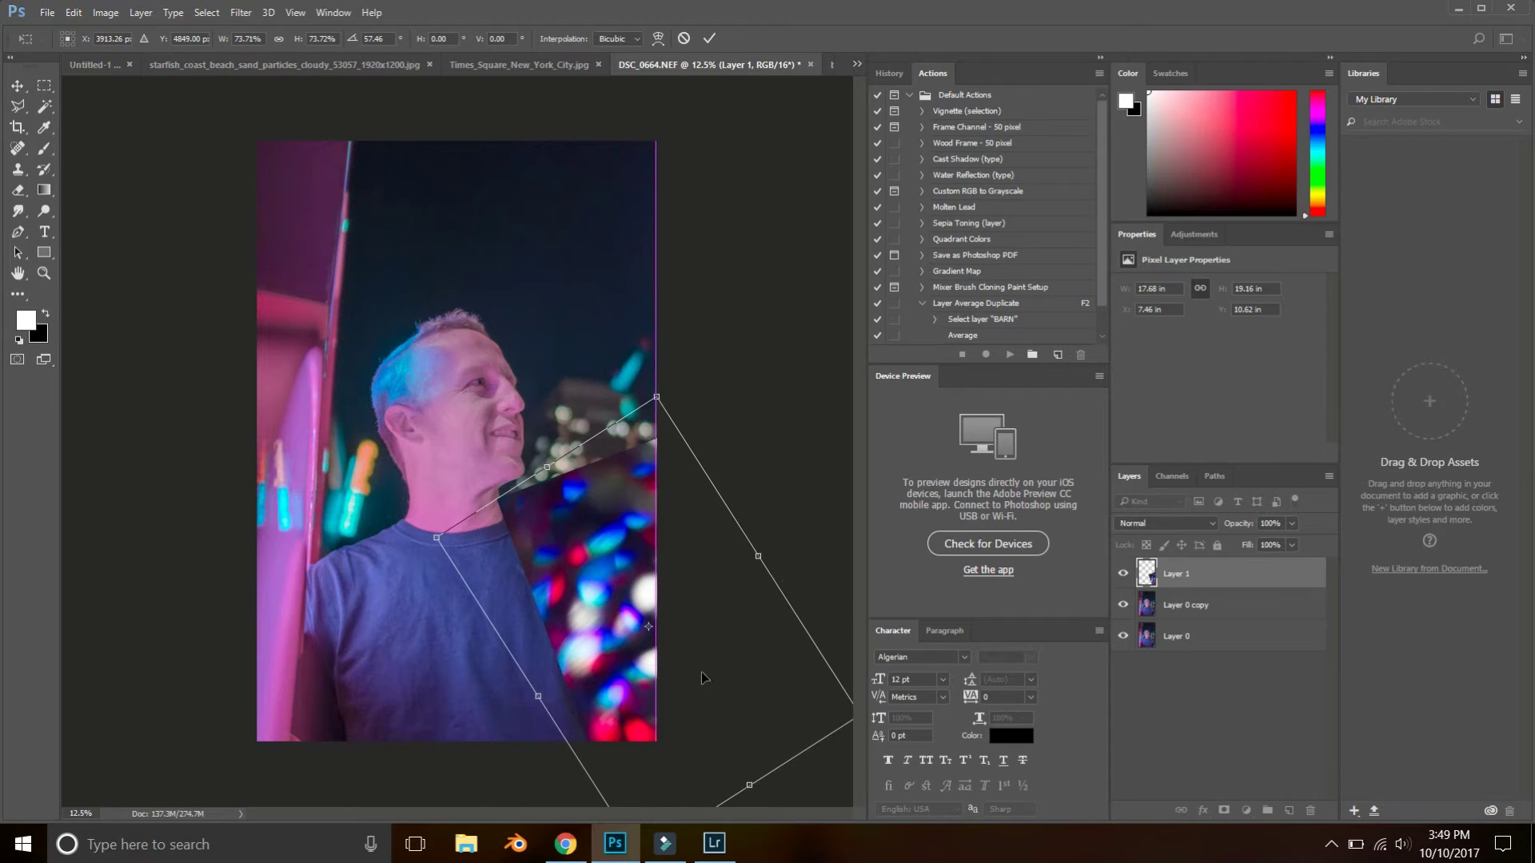
- Set the bokeh layer to Screen and angle it over the shirt at lower left
left_click(1191, 524)
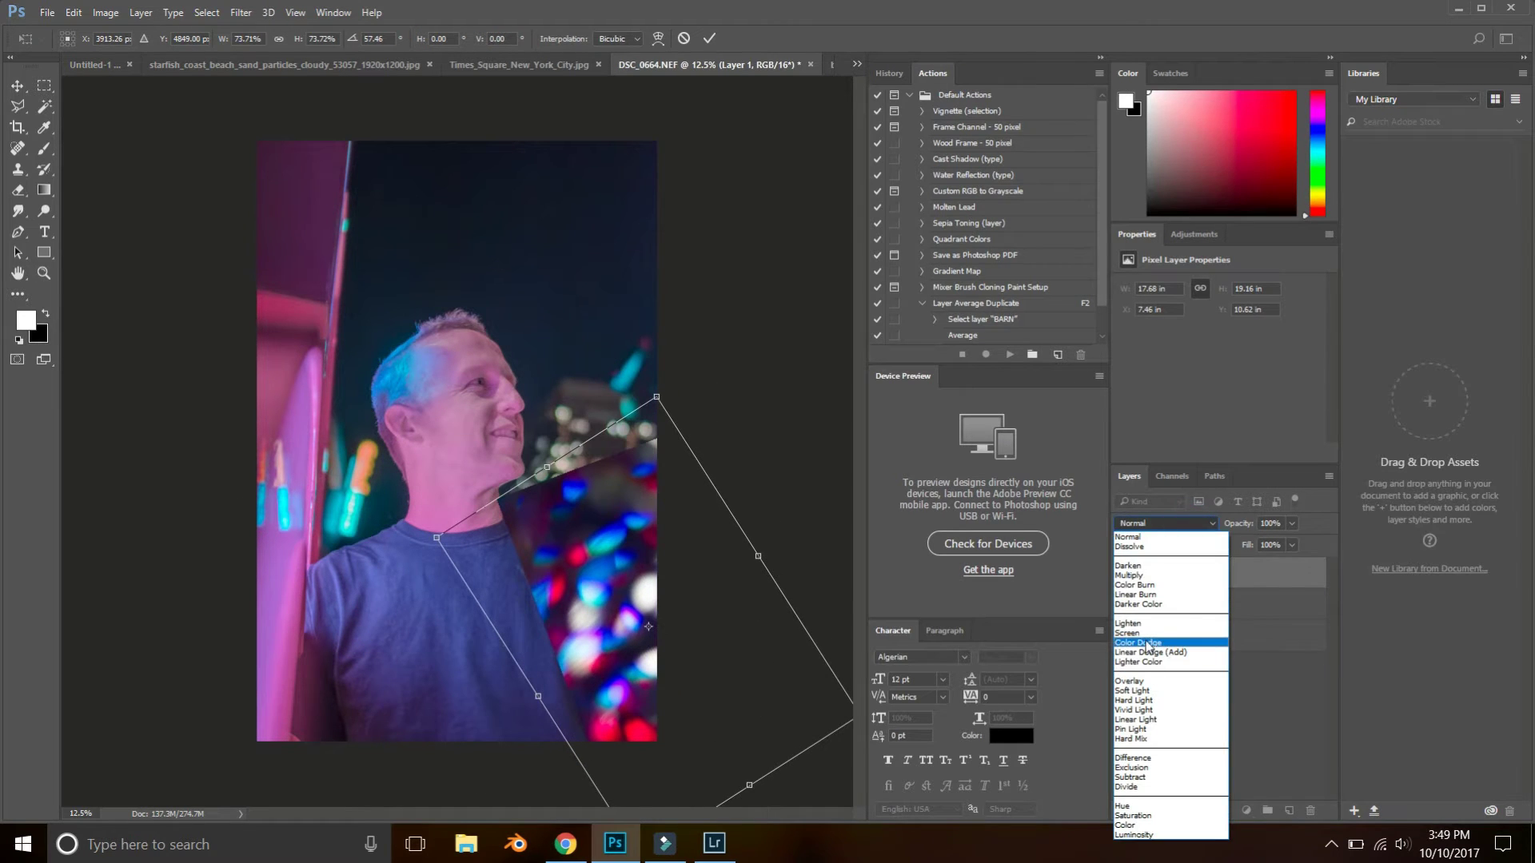
left_click(1143, 631)
left_click_drag(666, 634, 397, 715)
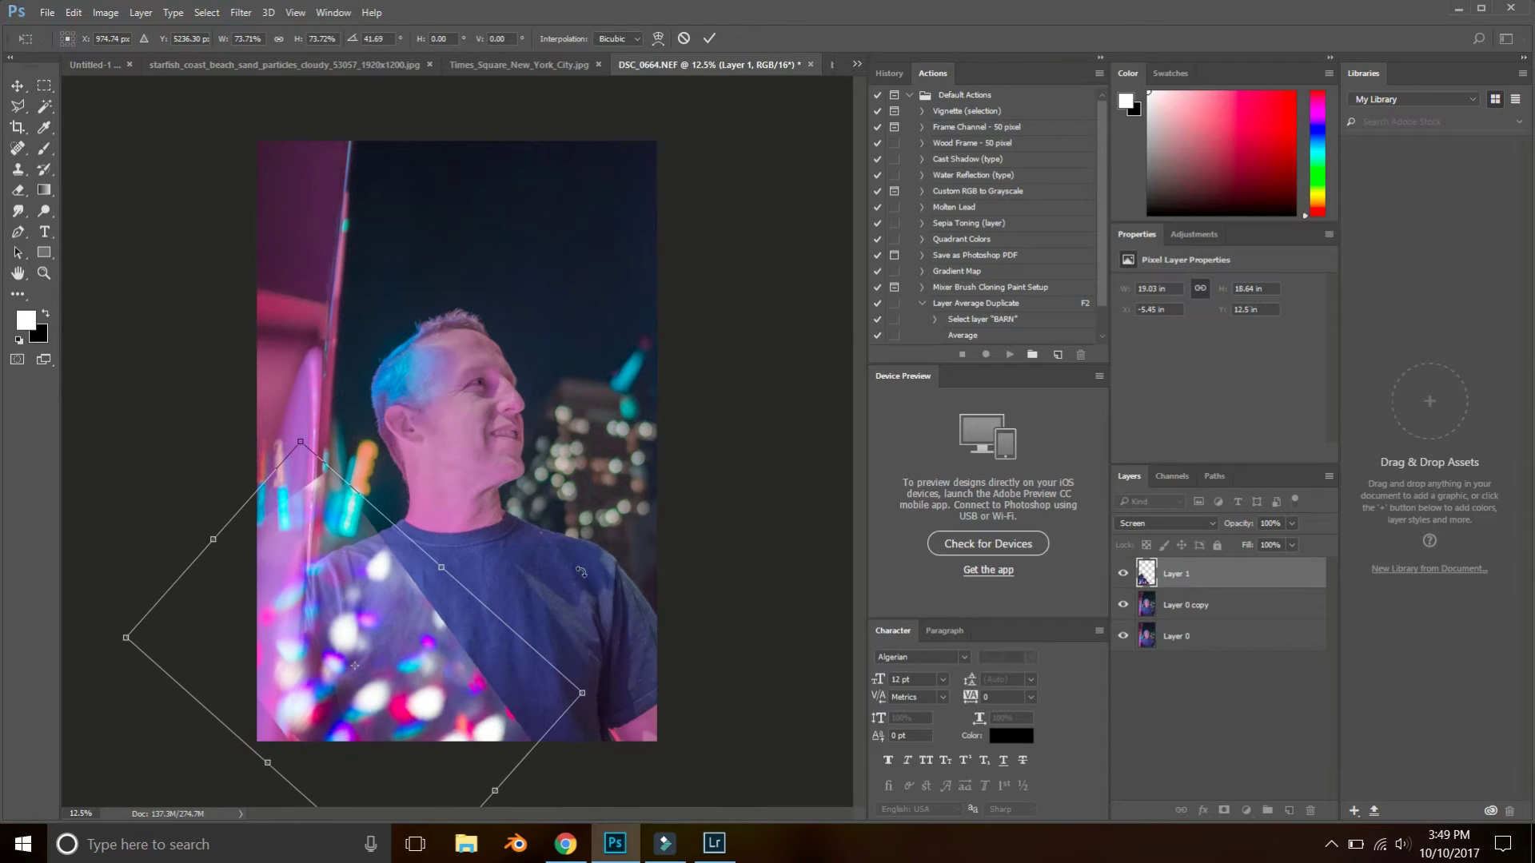
left_click_drag(577, 569, 569, 523)
left_click_drag(441, 701, 433, 702)
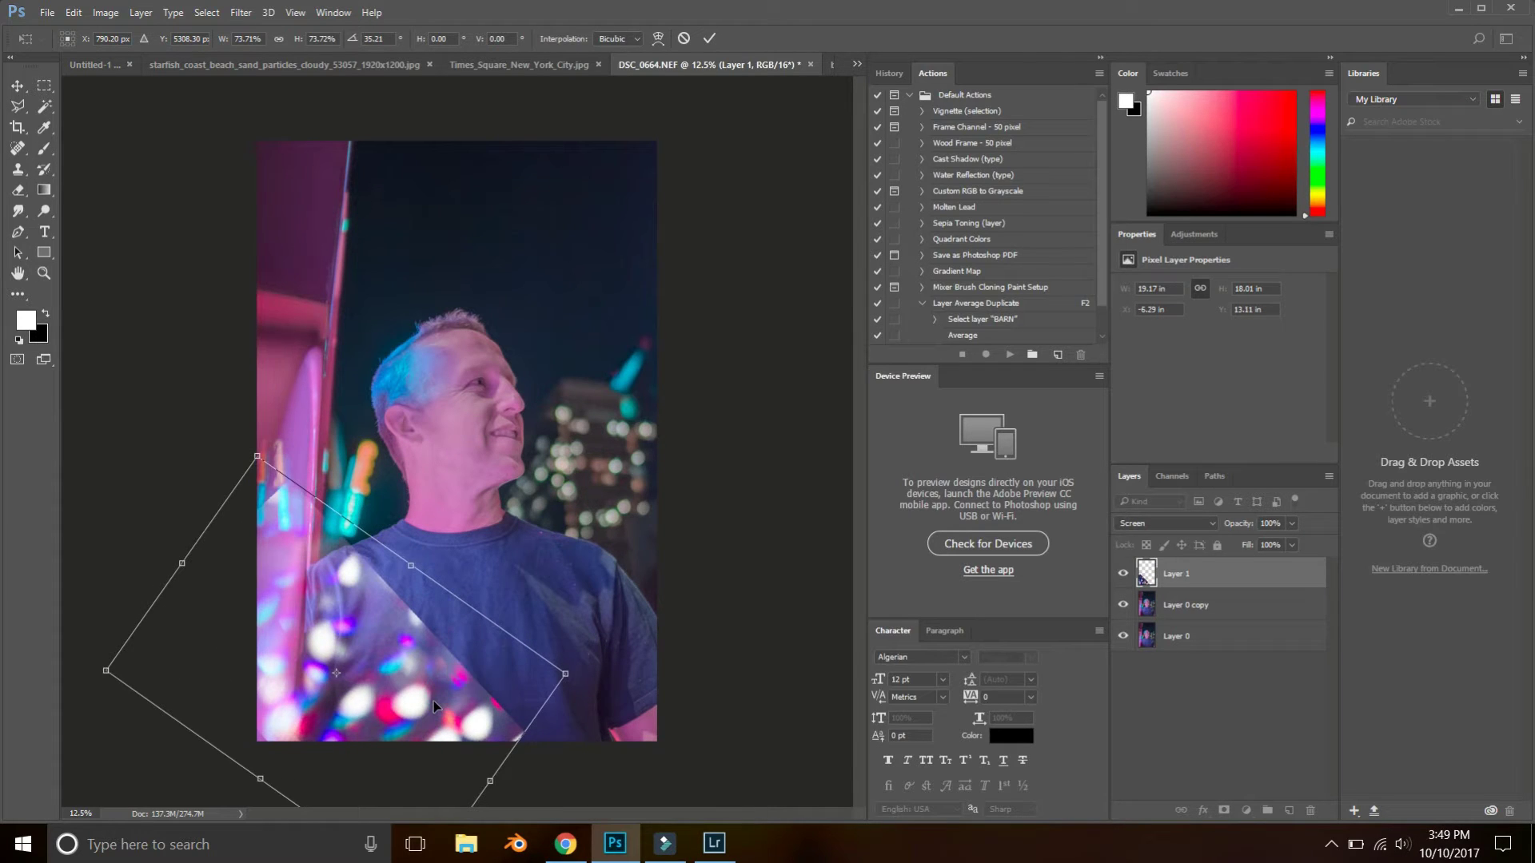
key("Return")
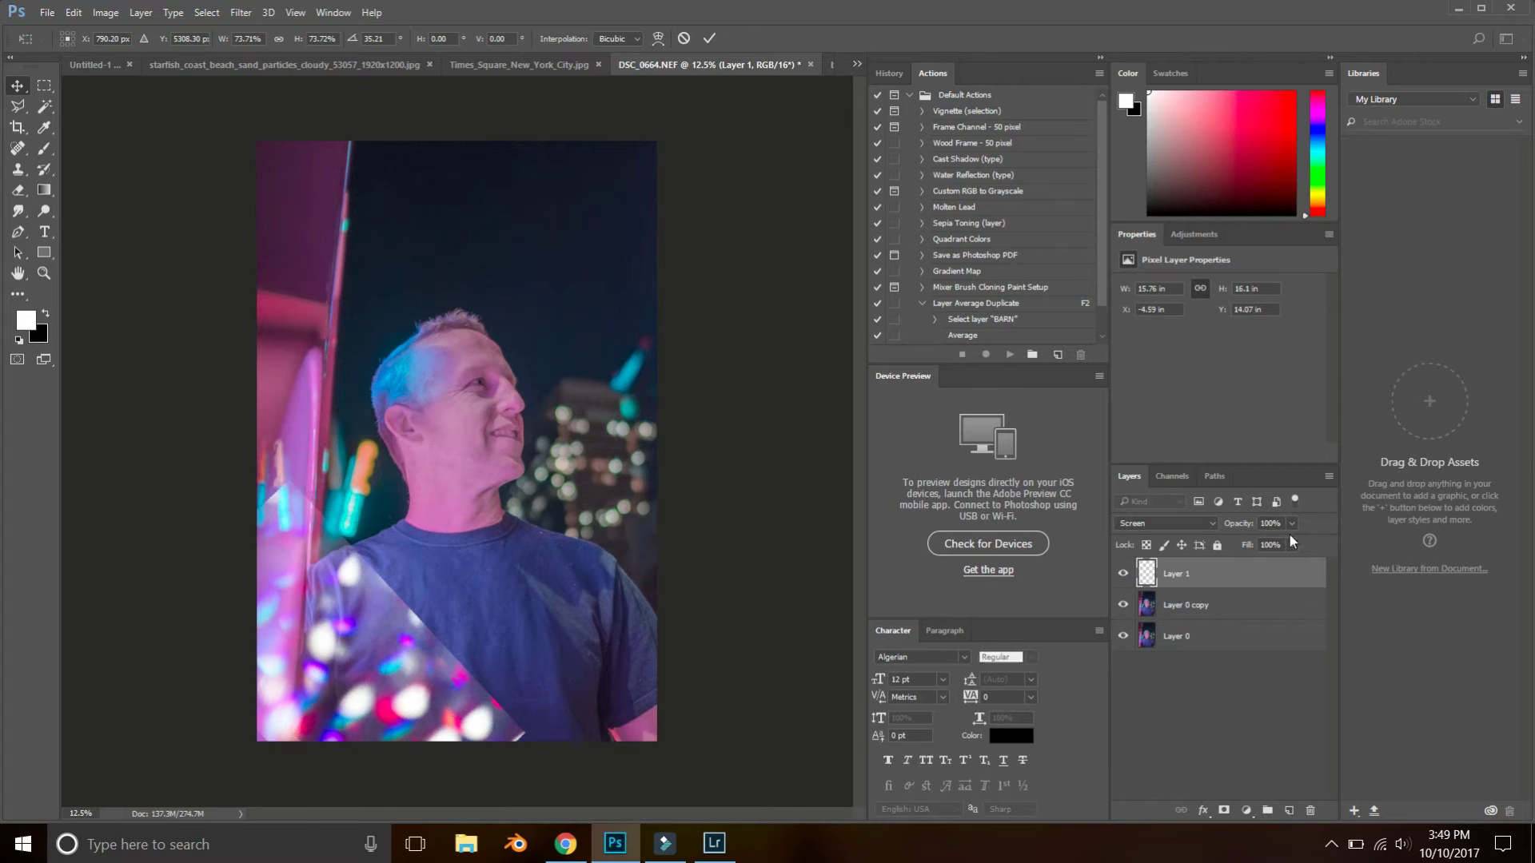
- Add a layer mask and paint out the bokeh band over the shirt with a 1025 px soft brush
left_click(1223, 812)
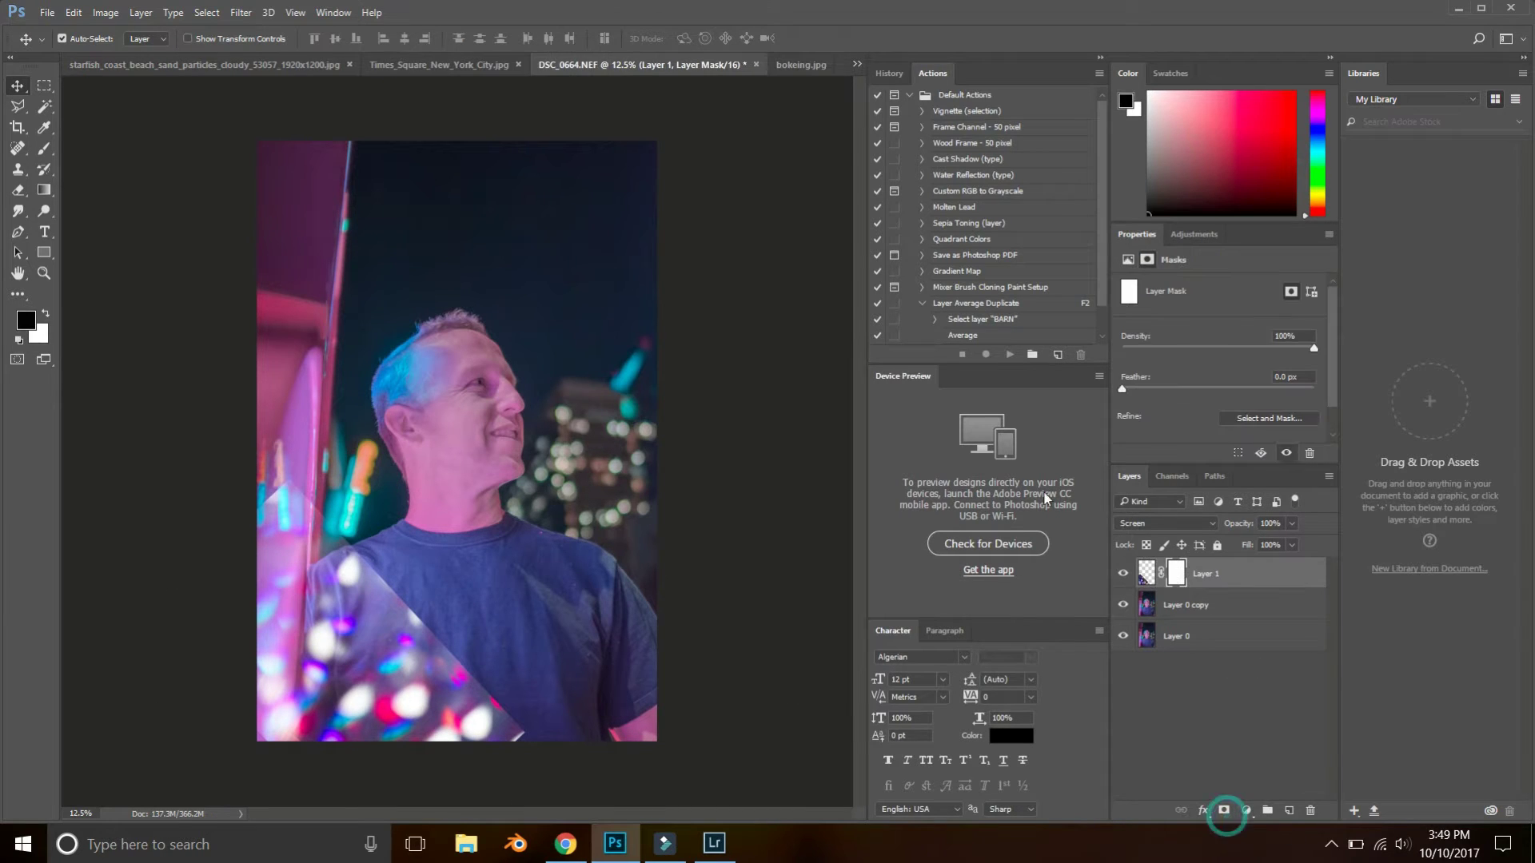
left_click(45, 148)
left_click_drag(307, 480, 356, 479)
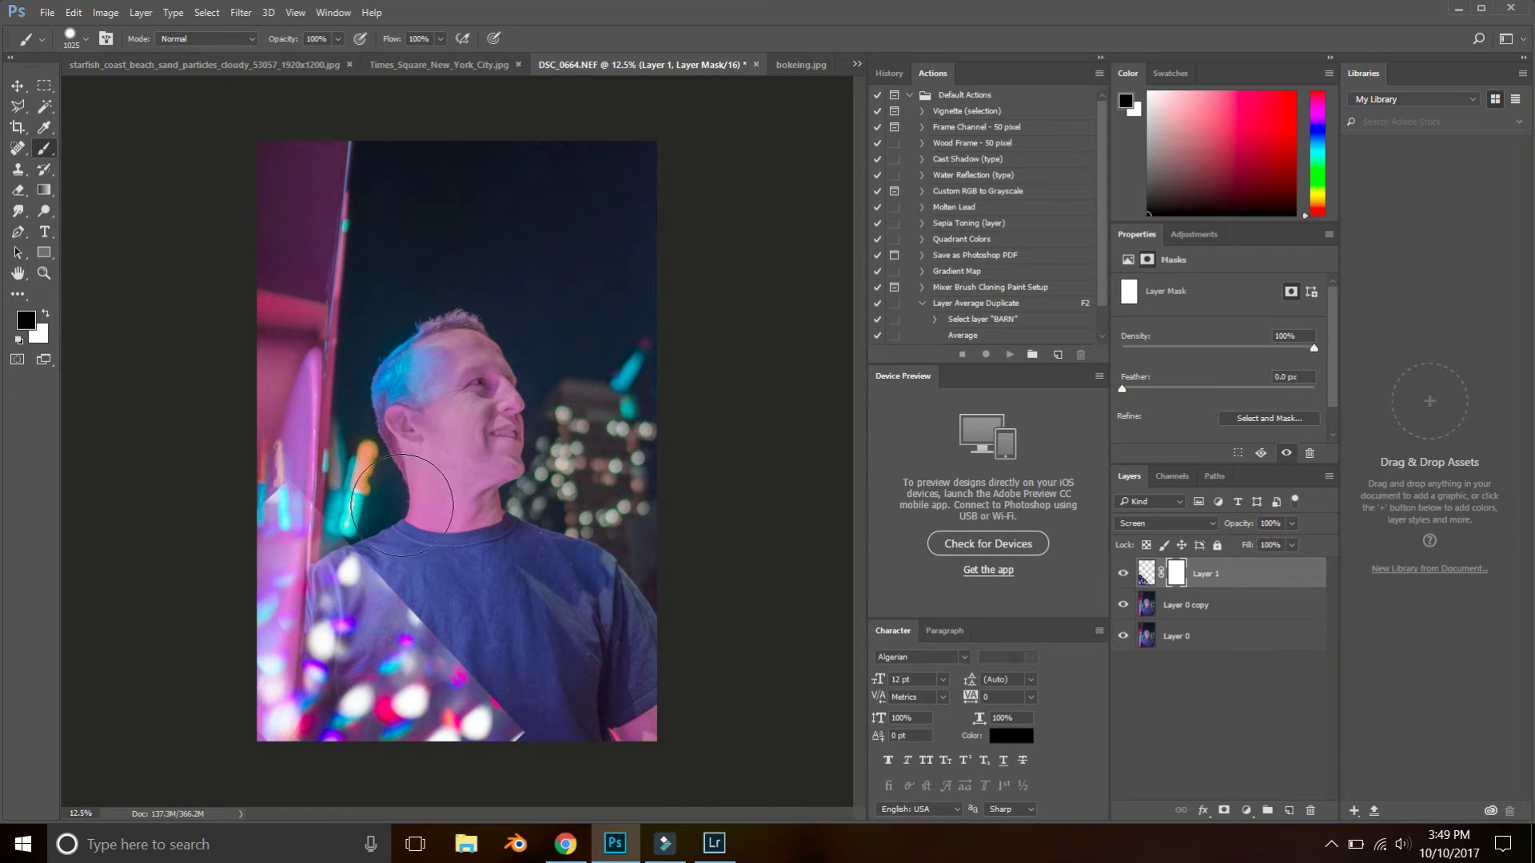
mouse_move(416, 526)
left_mouse_down()
mouse_move(424, 209)
mouse_move(420, 384)
left_mouse_up()
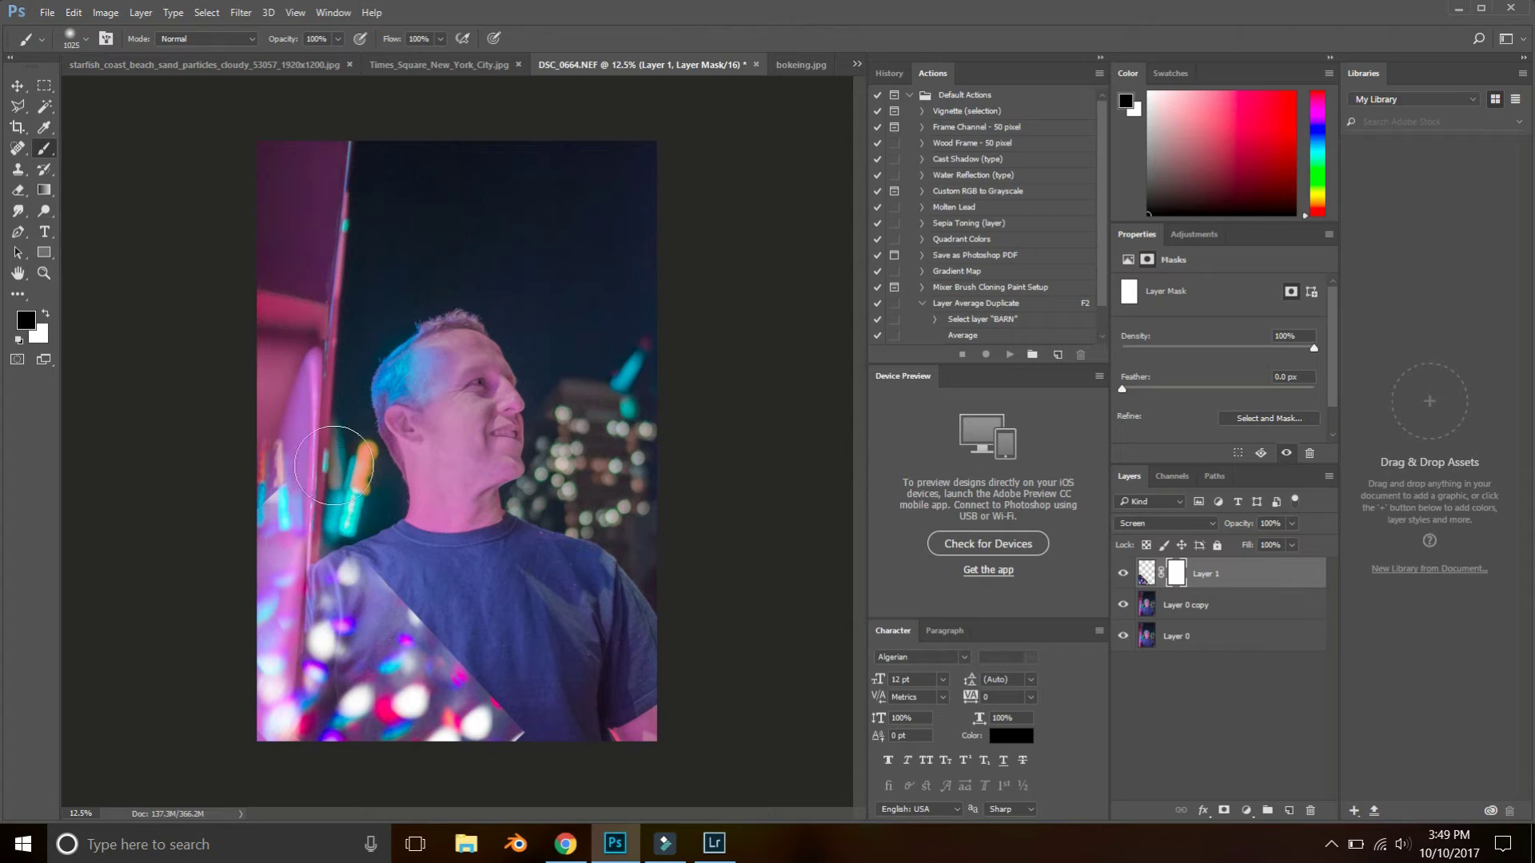
mouse_move(349, 562)
left_mouse_down()
mouse_move(481, 612)
mouse_move(502, 665)
mouse_move(564, 679)
mouse_move(504, 722)
mouse_move(548, 712)
left_mouse_up()
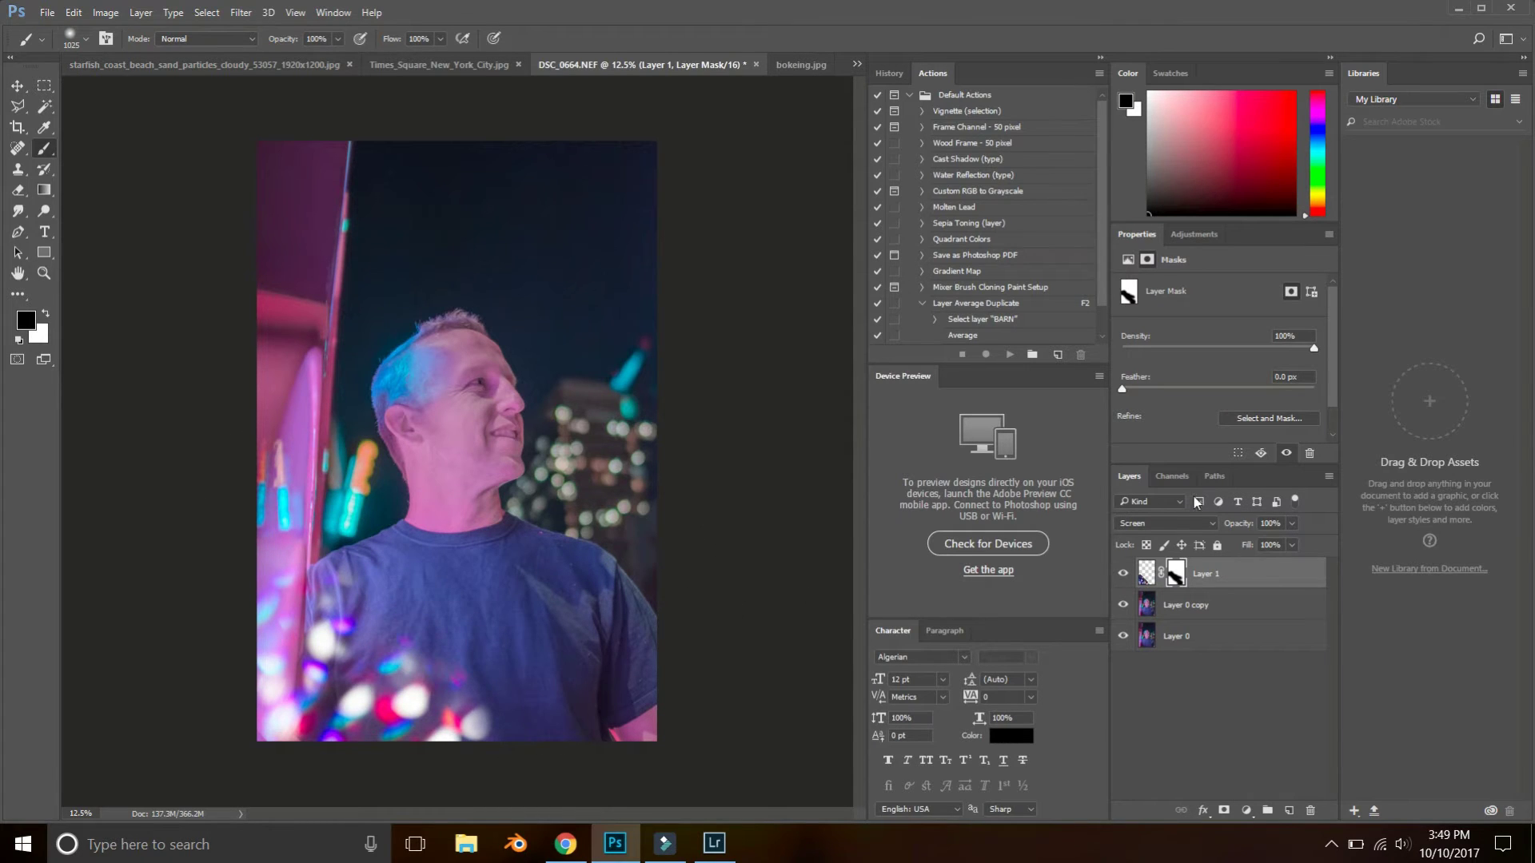
- Lower the bokeh layer's opacity to 61% and duplicate it as 'Layer 1 copy'
left_click(1292, 524)
left_click_drag(1274, 540, 1262, 540)
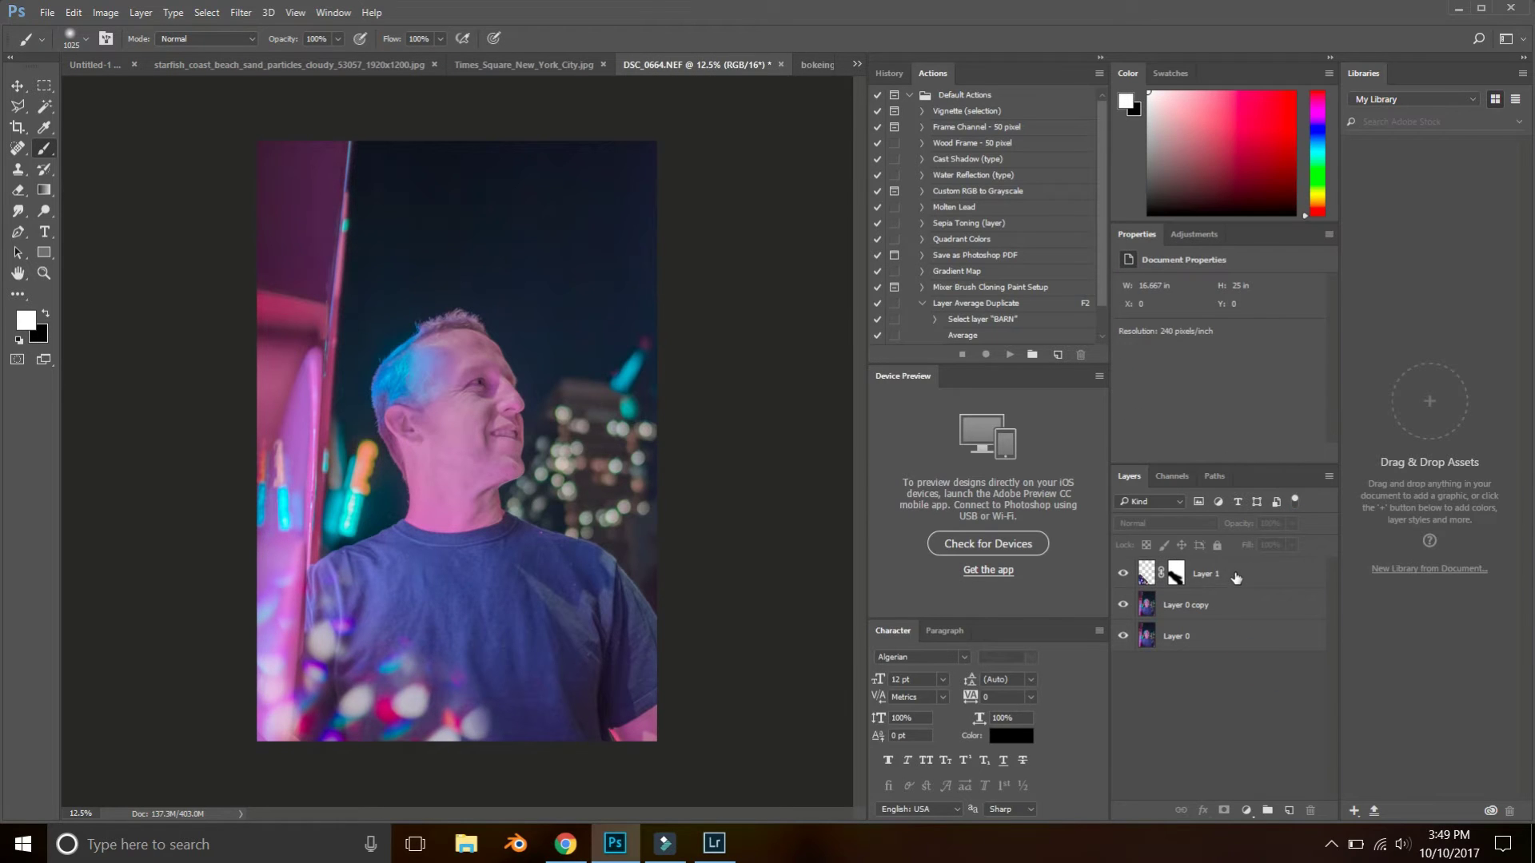
left_click_drag(1236, 578, 1287, 809)
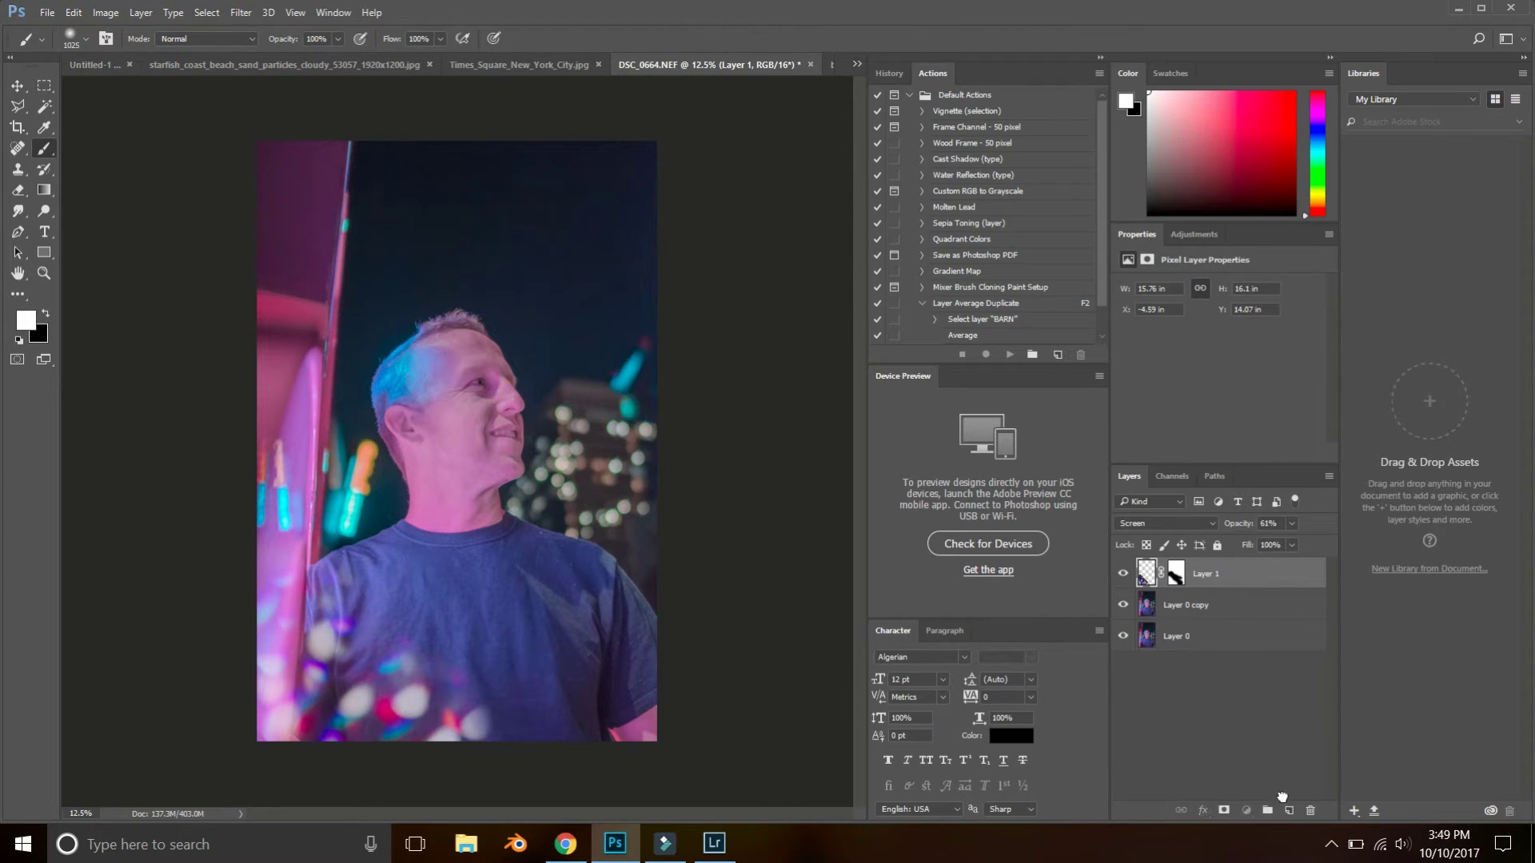
- Rotate the duplicated bokeh the opposite way and shift it right along the bottom
left_click(17, 86)
left_click_drag(283, 608, 386, 675)
key("ctrl+t")
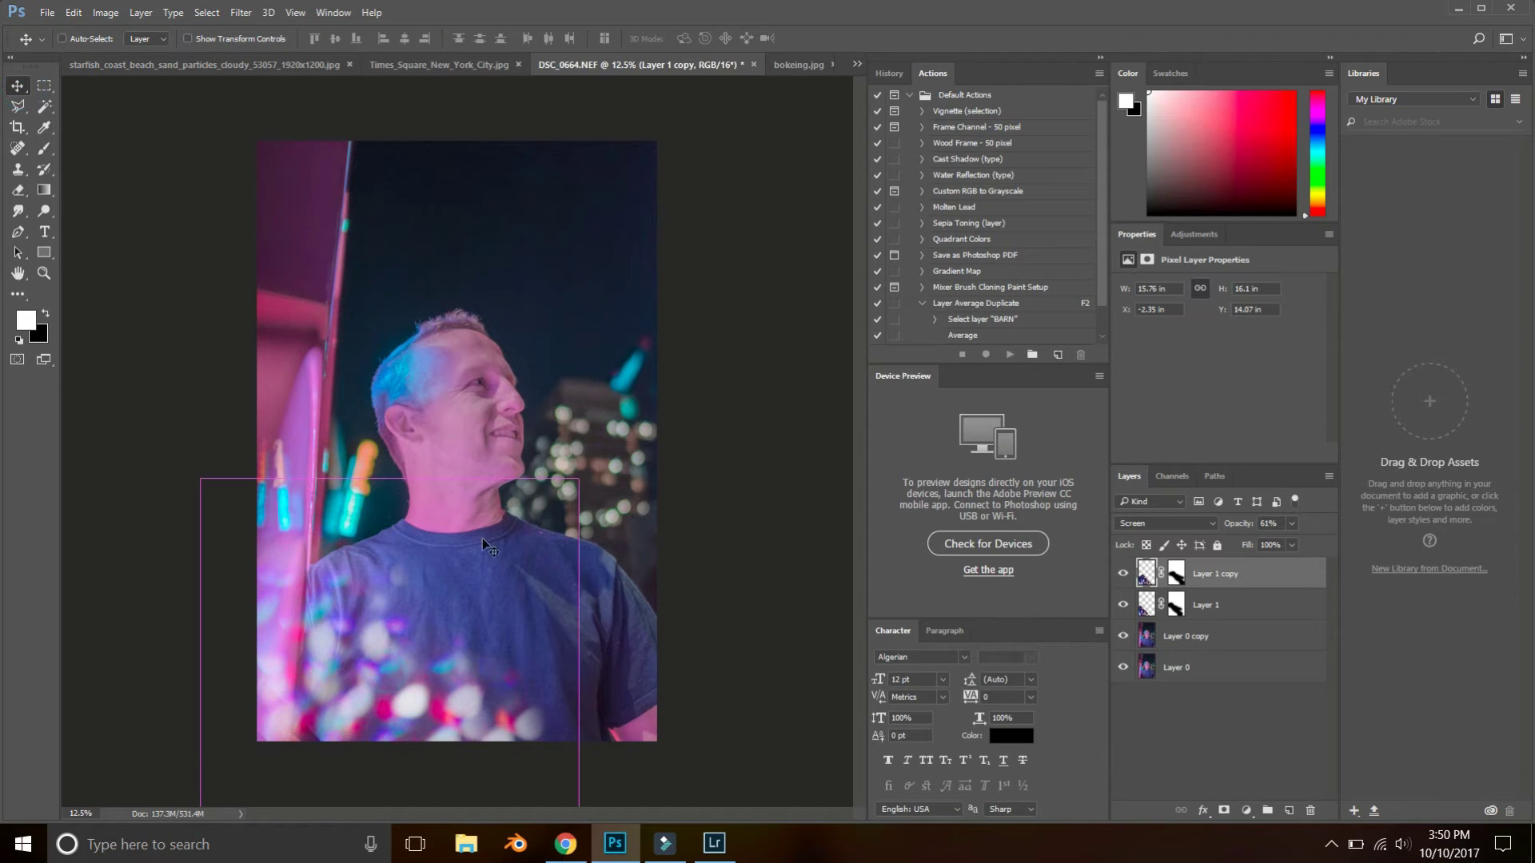
left_click_drag(567, 432, 548, 390)
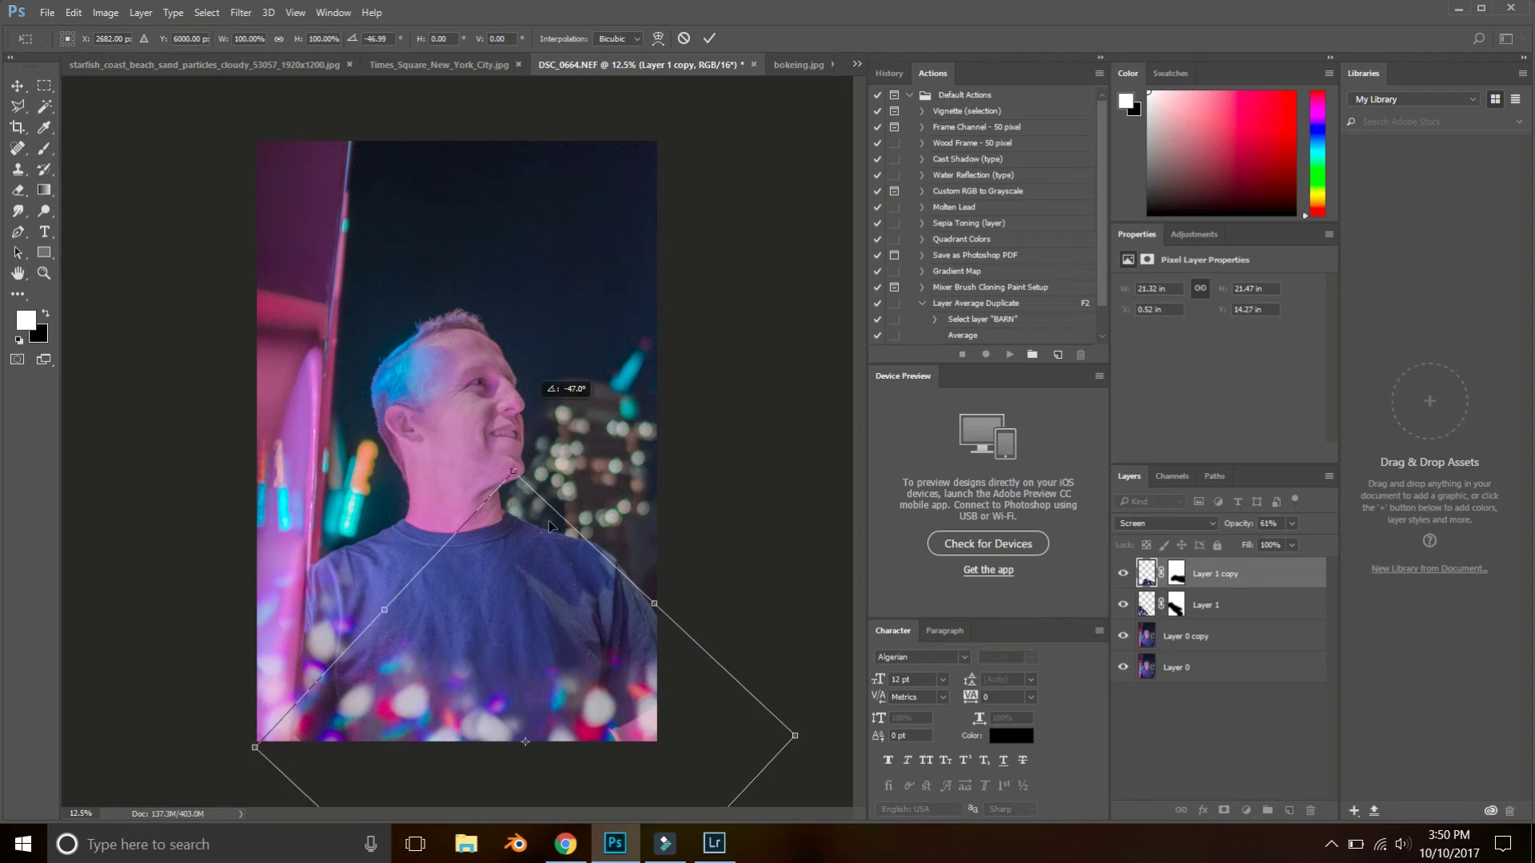
left_click_drag(592, 708, 626, 677)
key("Return")
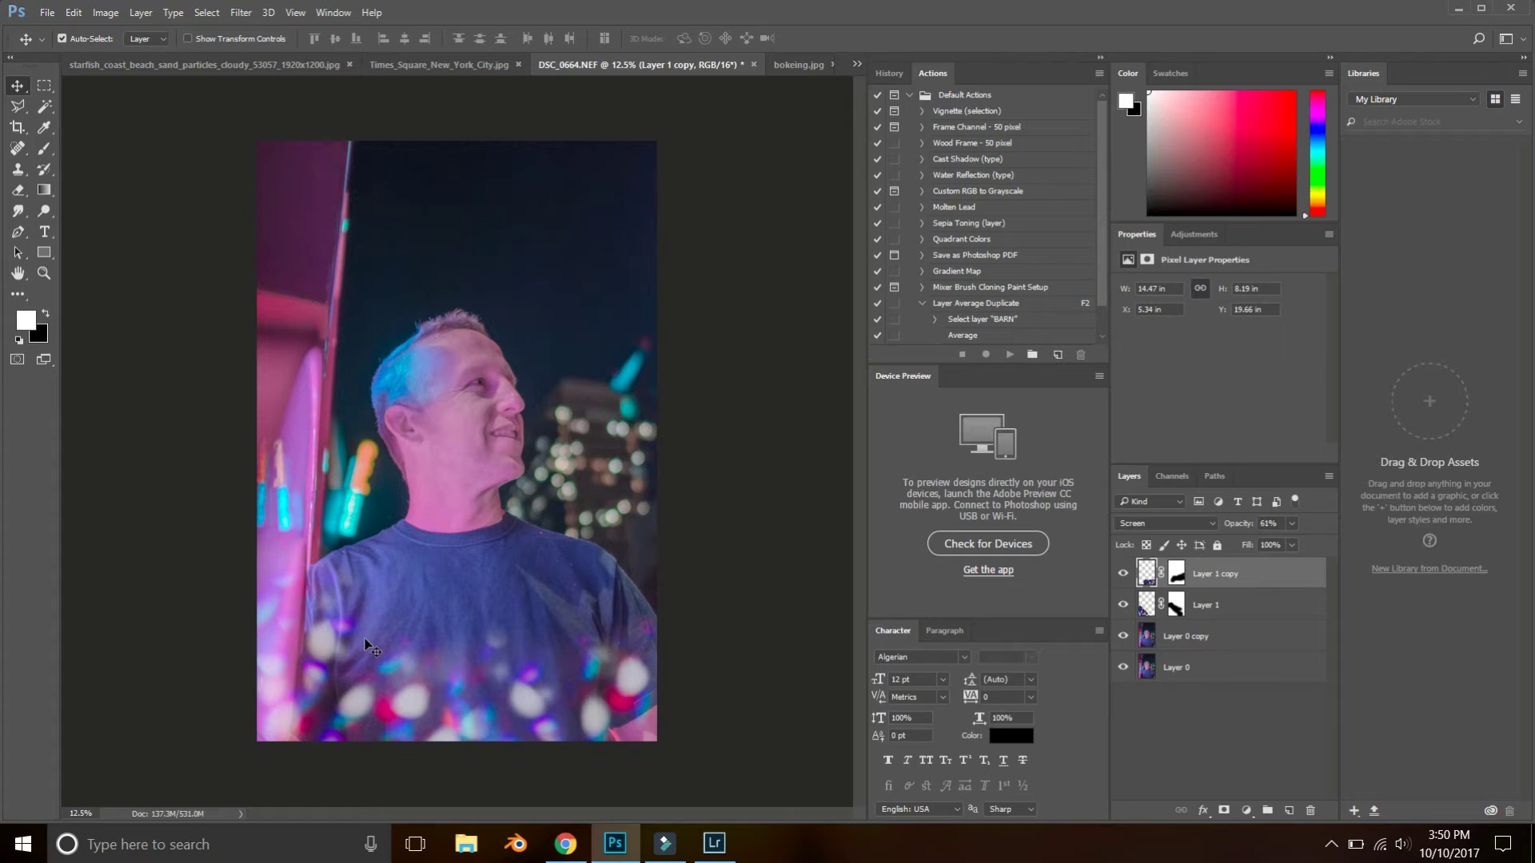
- Move the original bokeh layer lower on the photo, checking it with the duplicate hidden
key("XF86AudioMute")
left_click_drag(361, 661, 596, 708)
left_click(1122, 573)
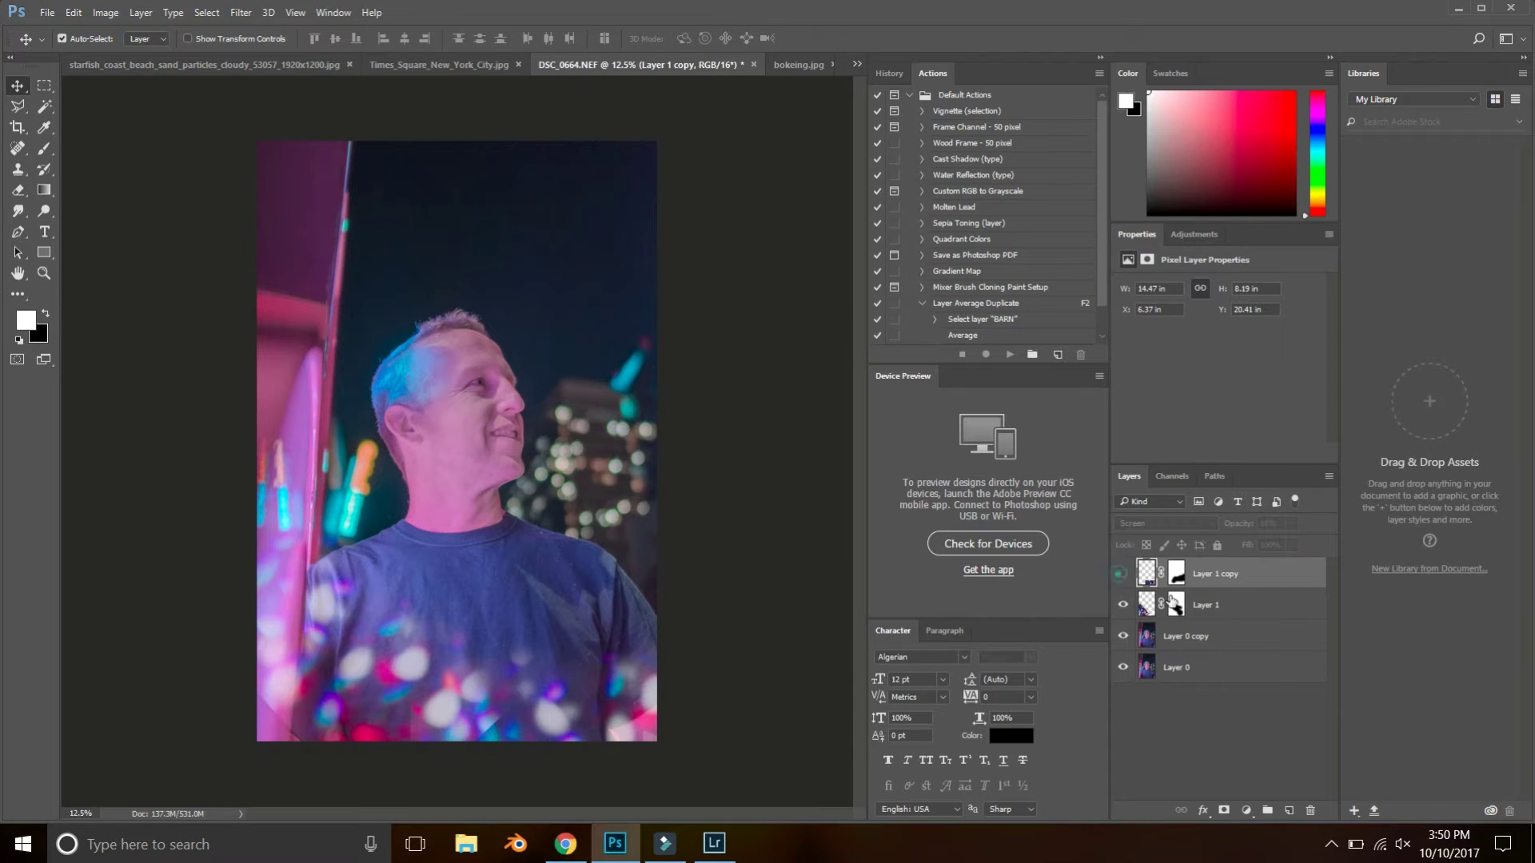
left_click(1174, 604)
key("x")
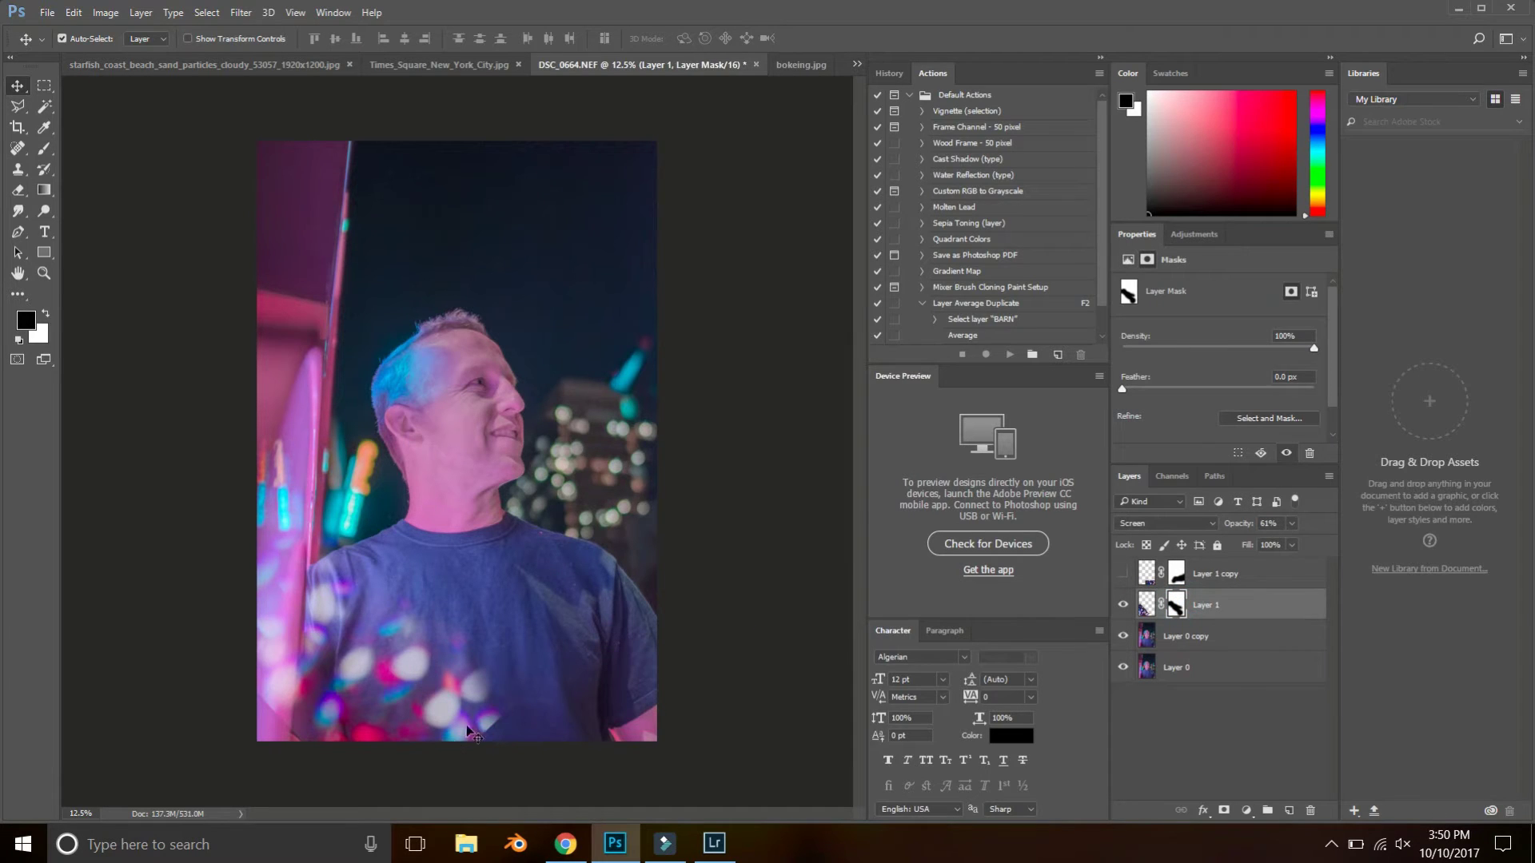
left_click(46, 149)
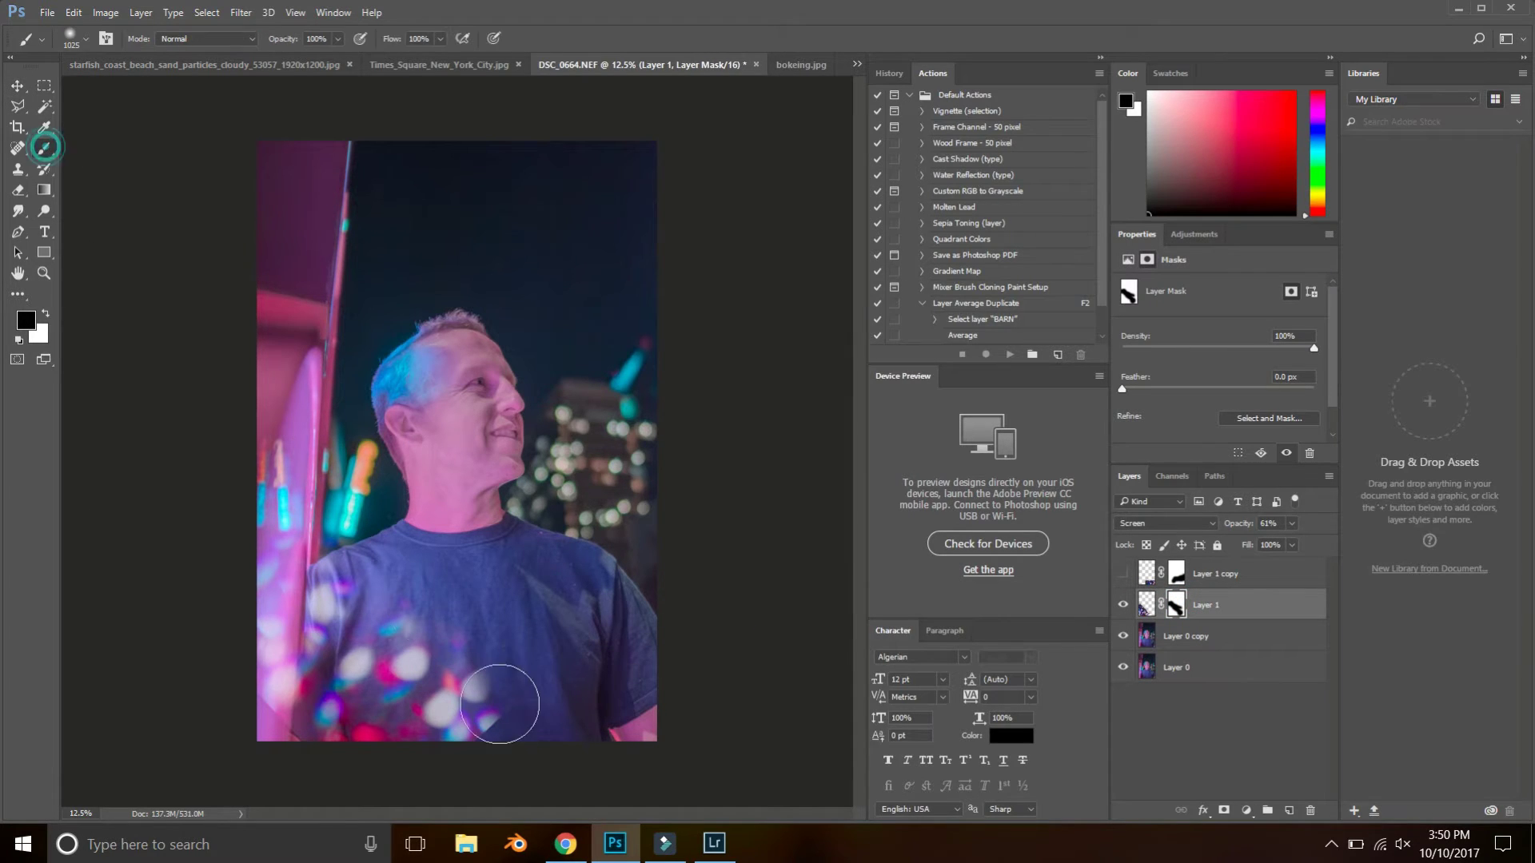
left_click(1122, 575)
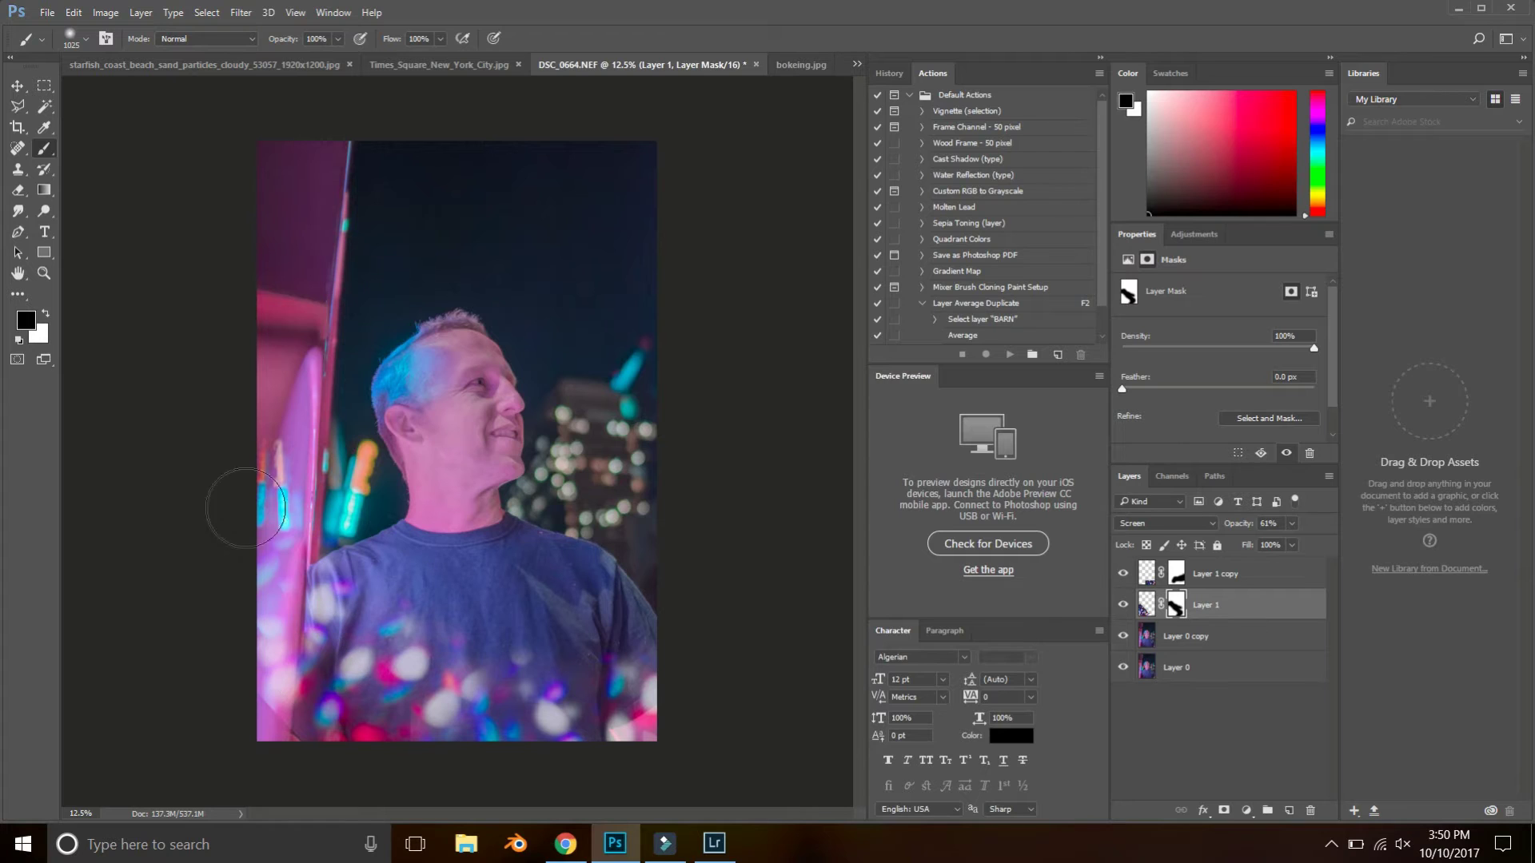
left_click(17, 85)
mouse_move(329, 606)
left_mouse_down()
mouse_move(293, 560)
mouse_move(330, 631)
left_mouse_up()
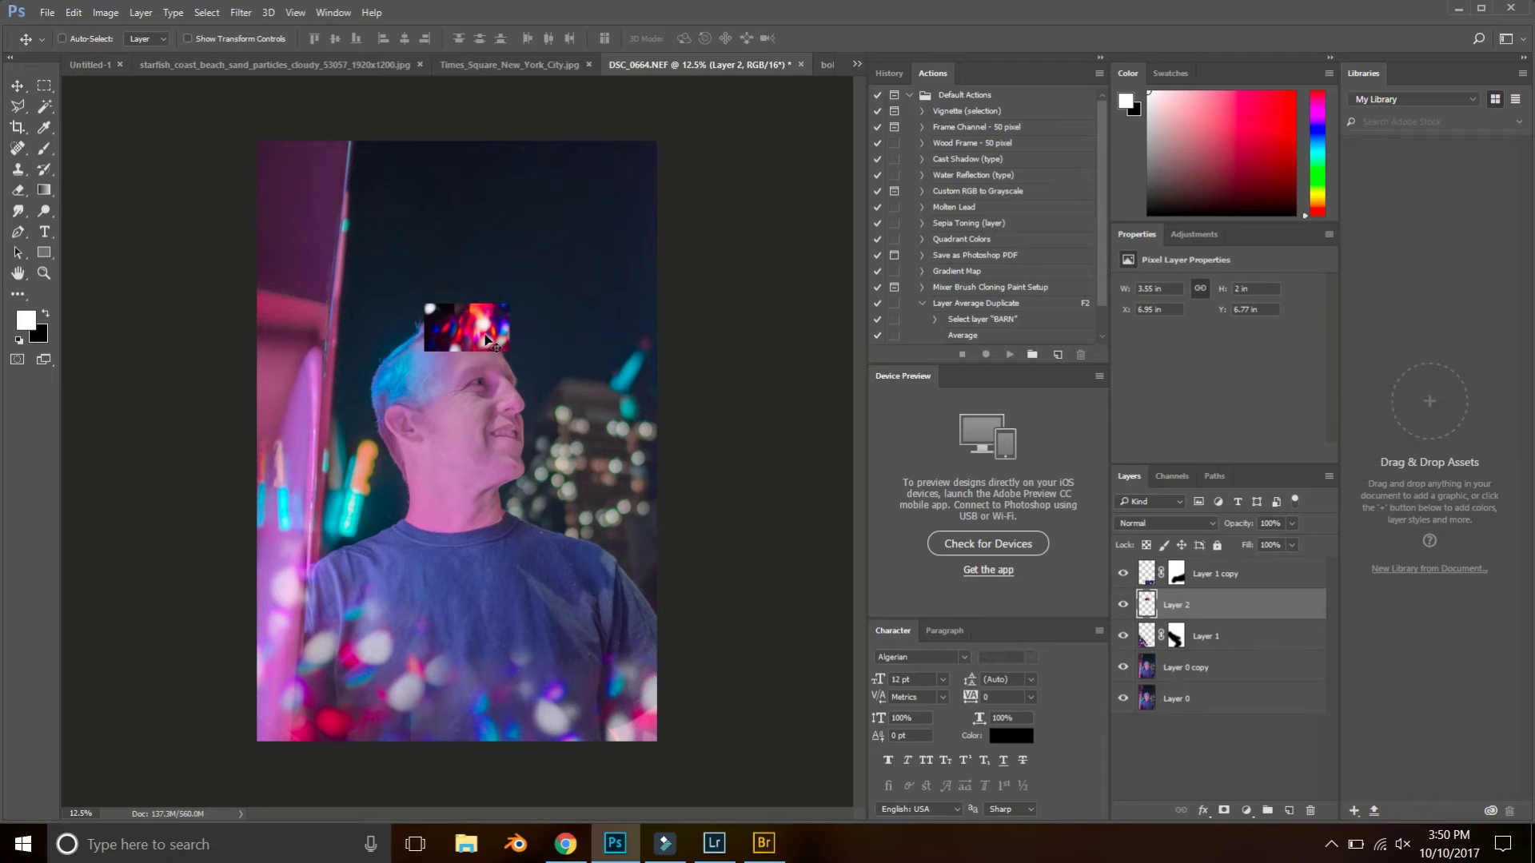
- Scale up, widen and rotate the pasted bokeh patch diagonally over the face
key("ctrl+t")
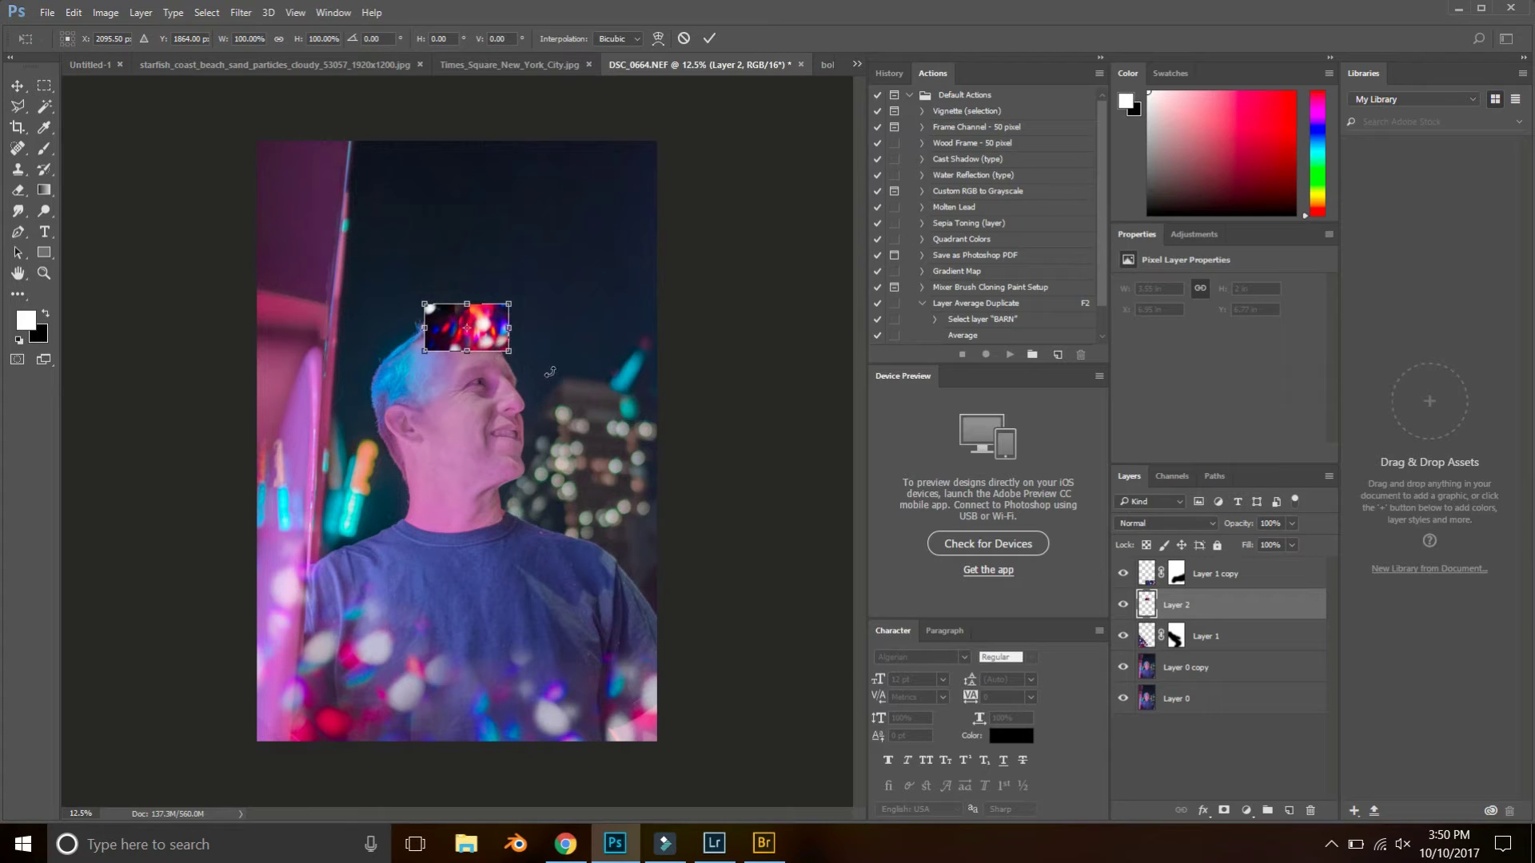
left_click_drag(512, 355, 722, 472)
left_click_drag(610, 404, 457, 404)
left_click_drag(598, 299, 511, 210)
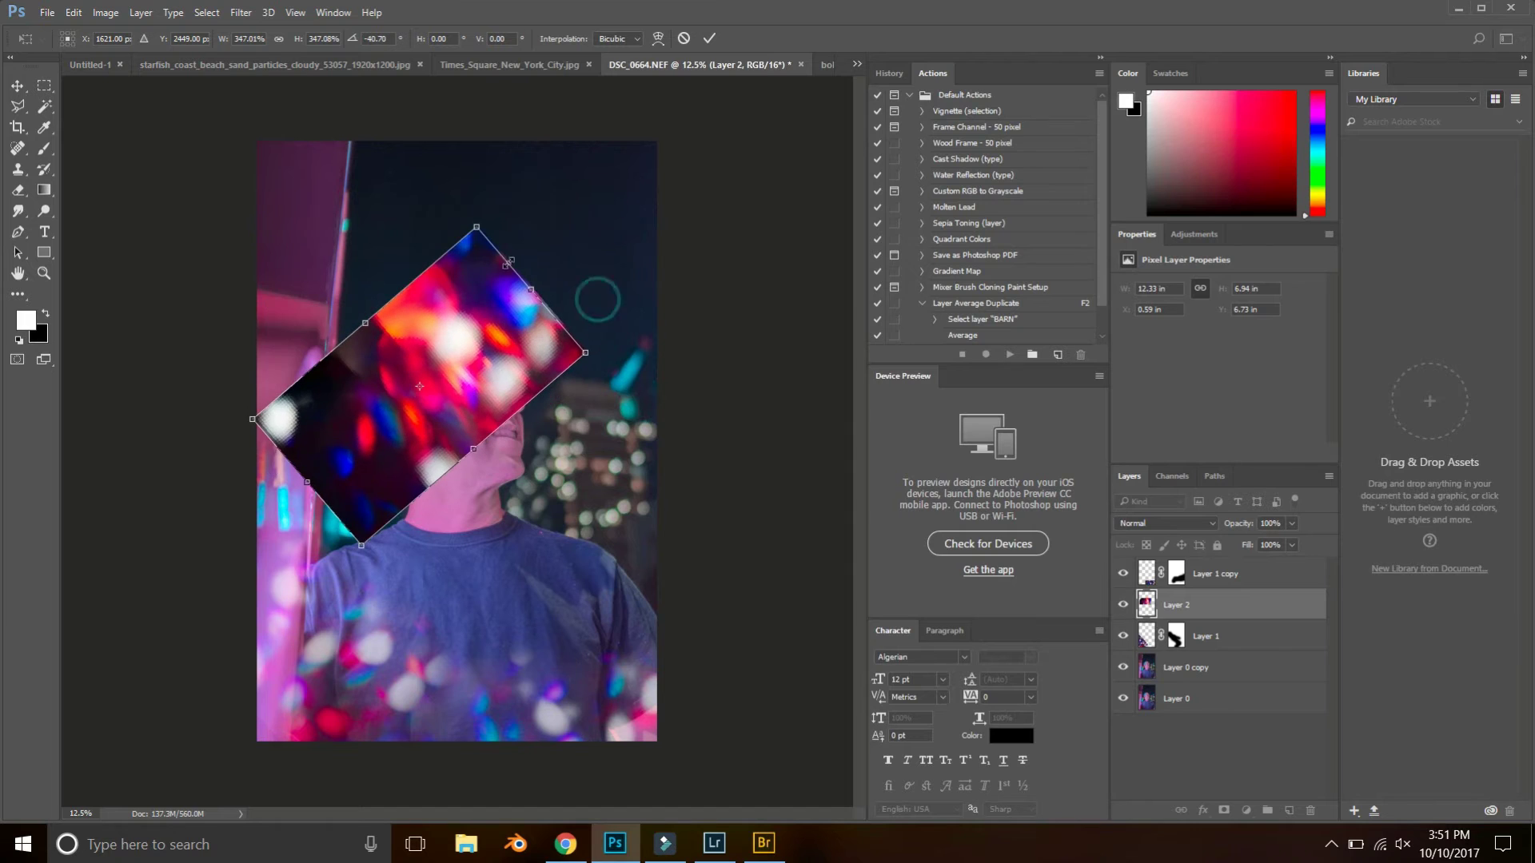
left_click_drag(471, 376, 448, 353)
left_click_drag(571, 334, 720, 340)
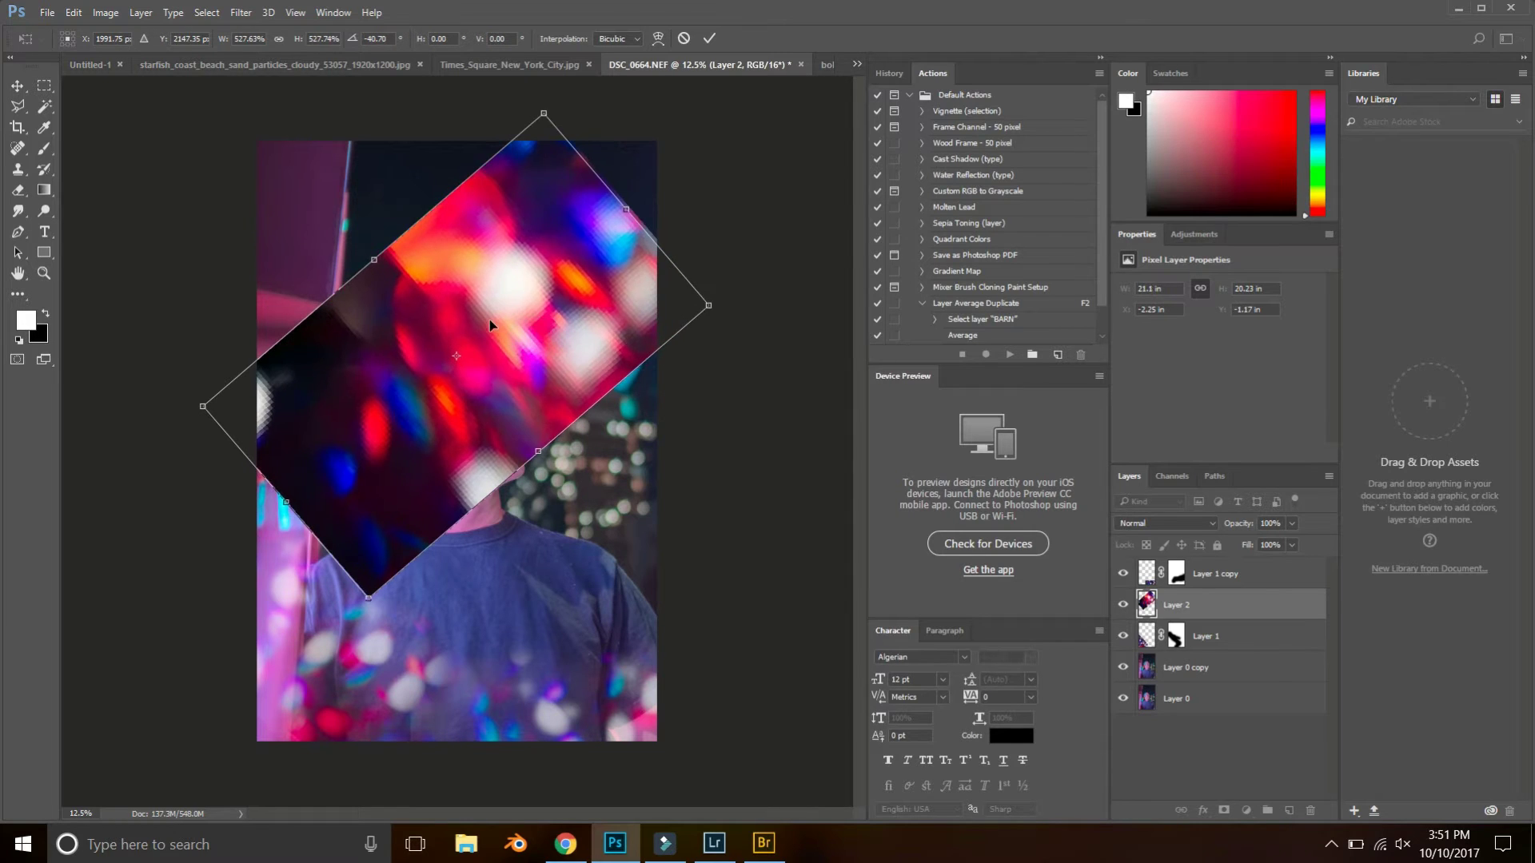
left_click_drag(490, 325, 463, 316)
key("Return")
- Nudge and slightly rotate the bokeh patch, setting it to Screen blending
left_click_drag(538, 285, 500, 305)
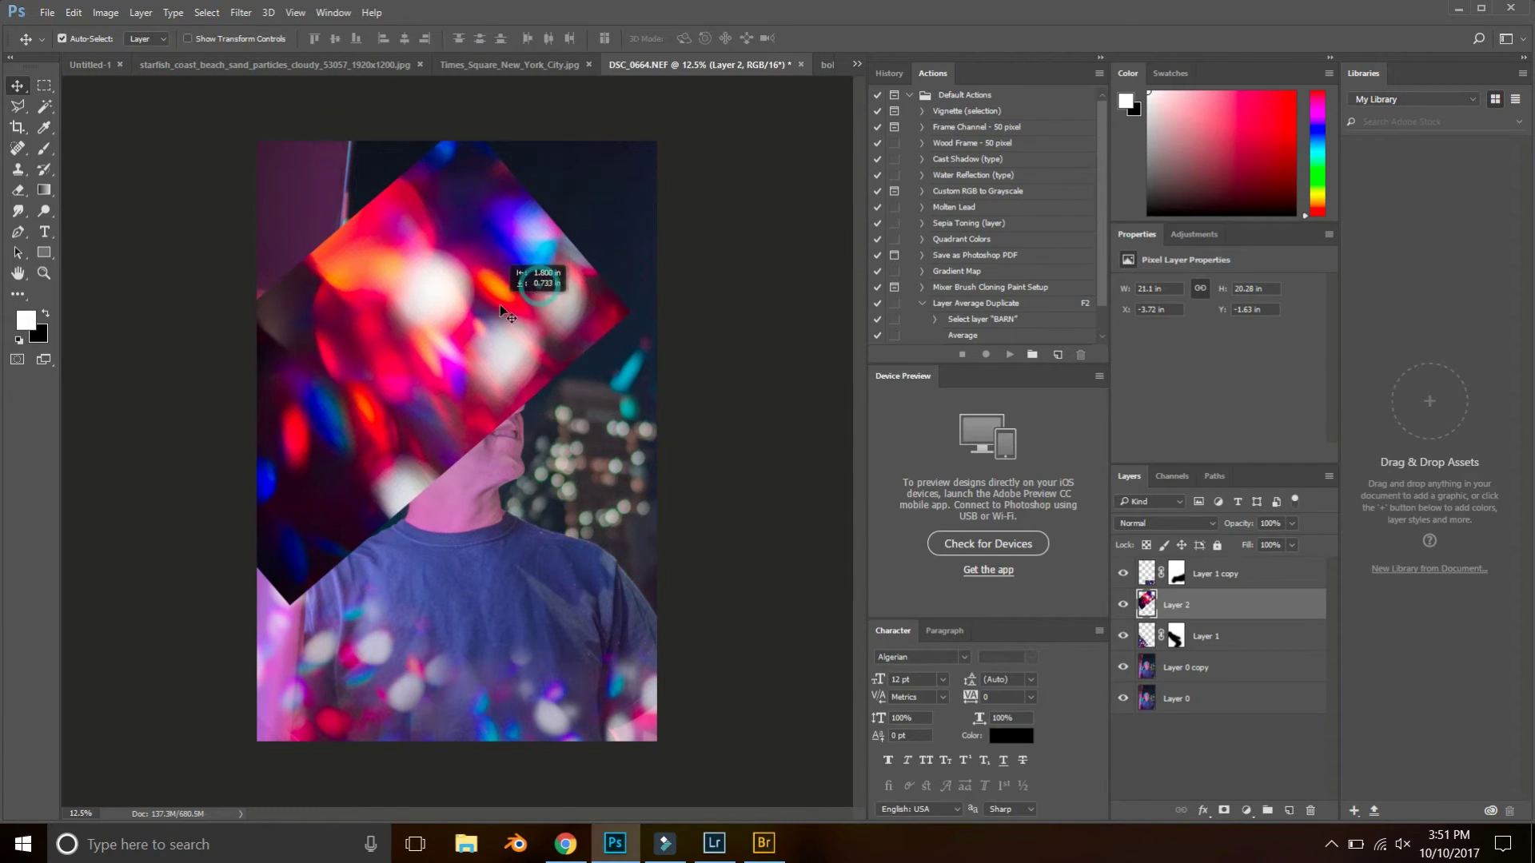
key("ctrl+t")
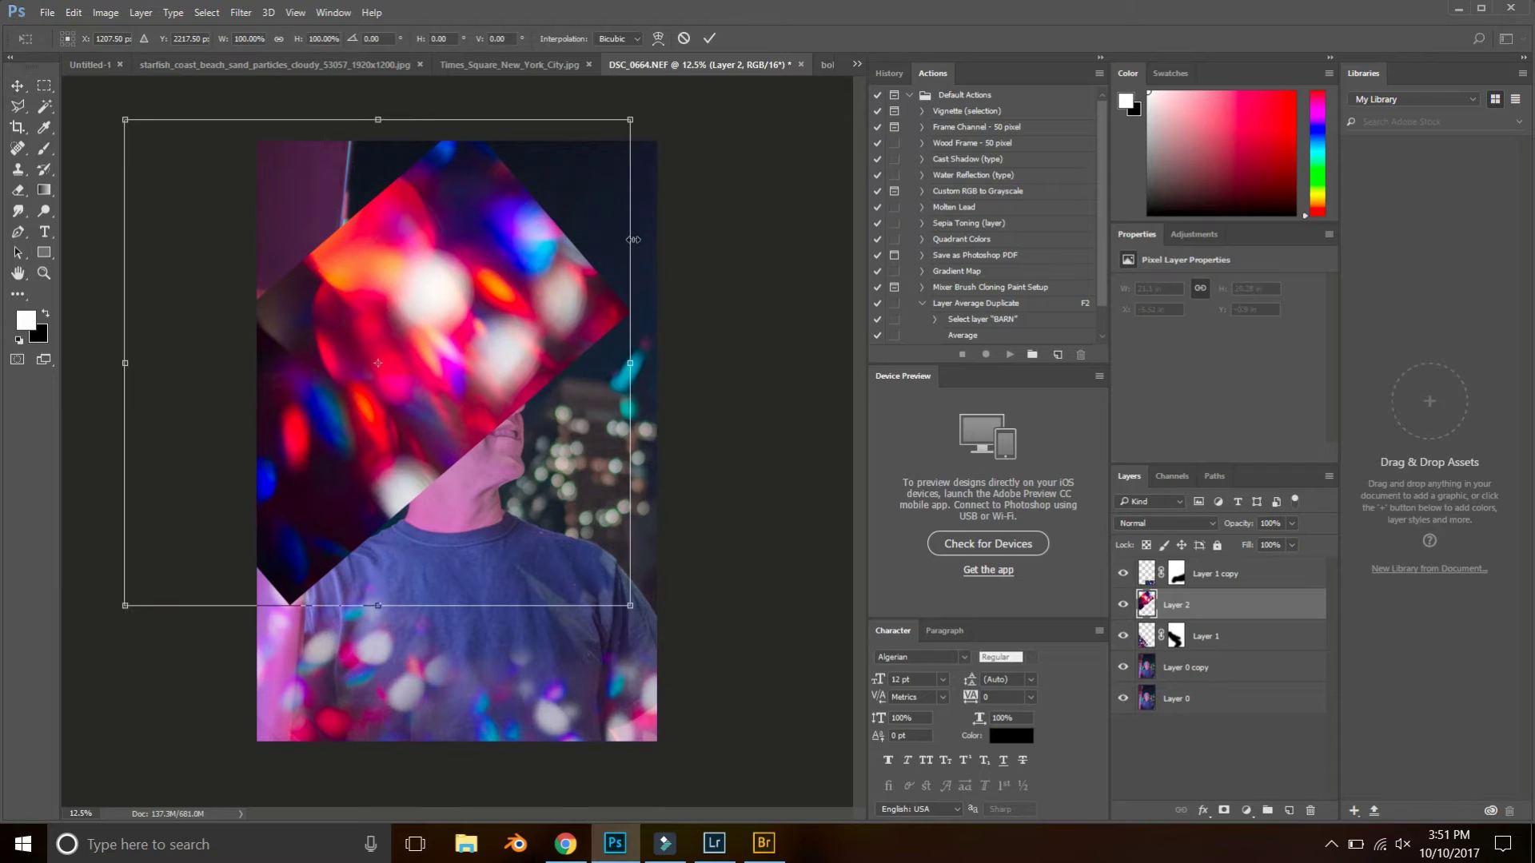
left_click_drag(632, 223, 607, 185)
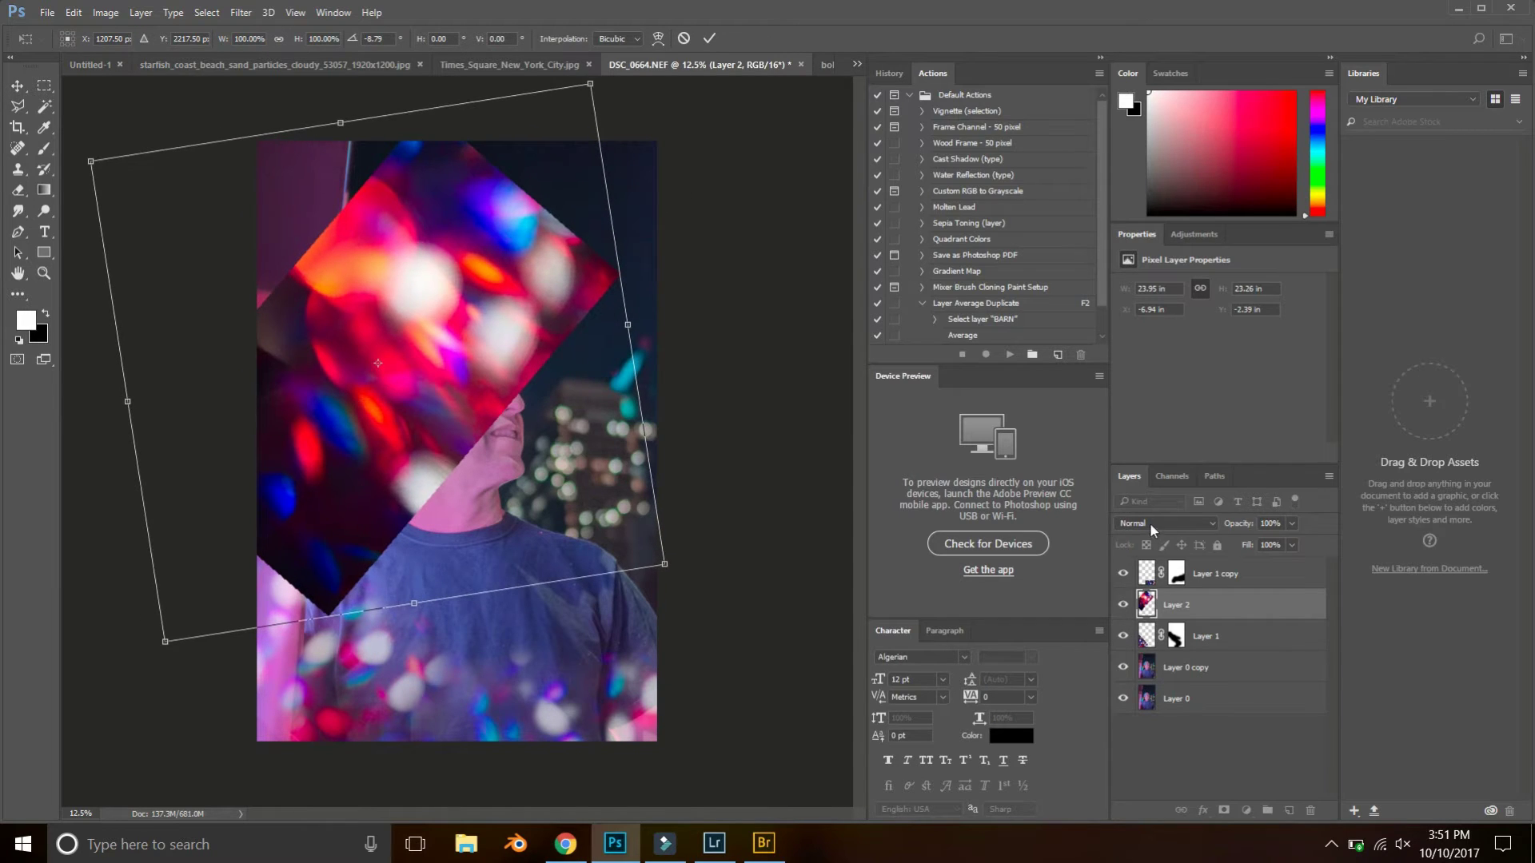
left_click(1151, 524)
left_click(1157, 635)
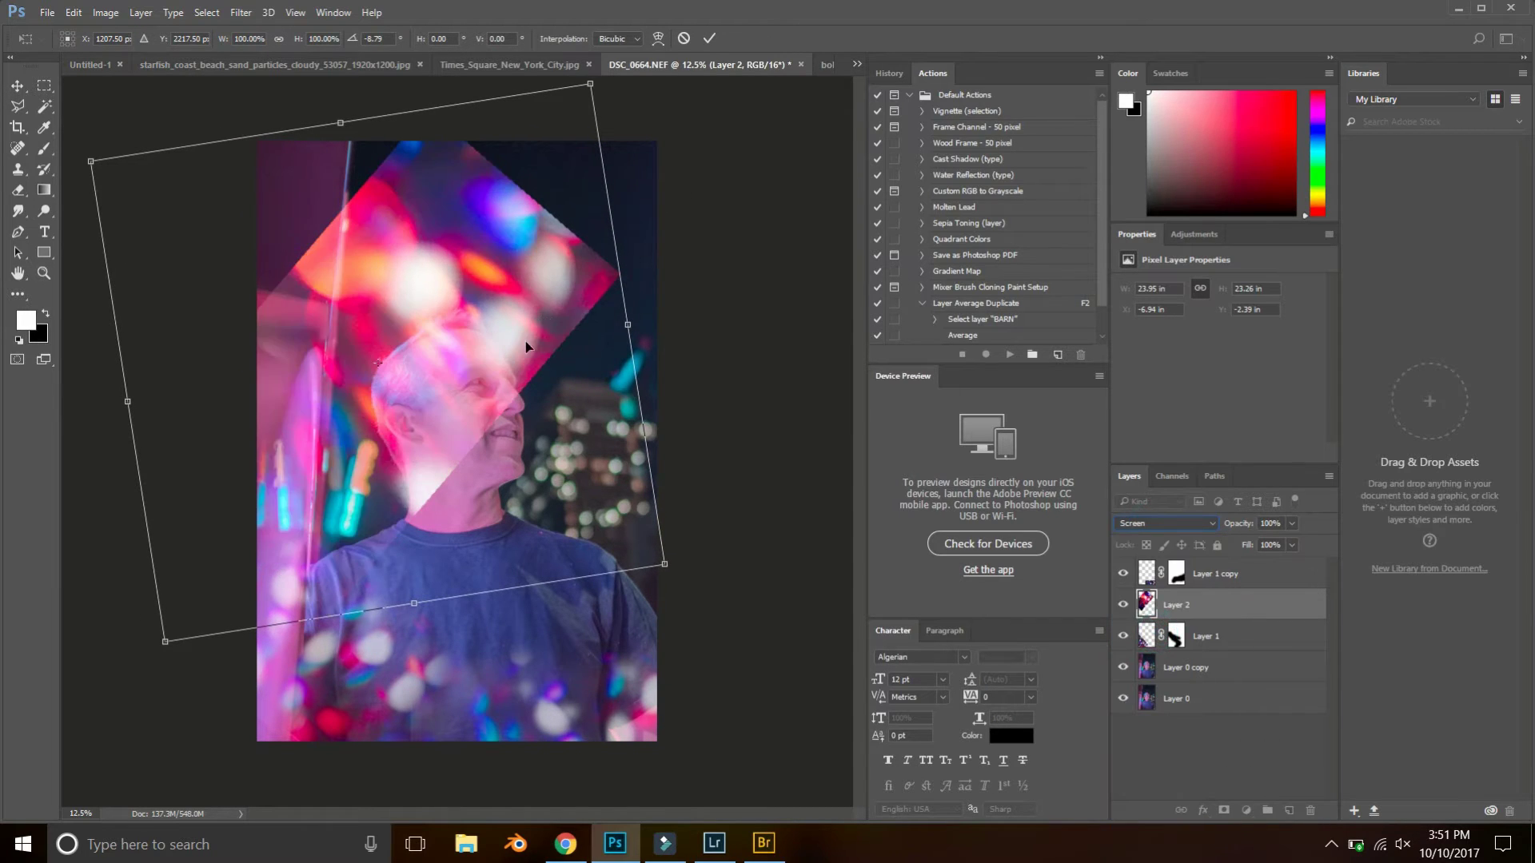
- Angle the bokeh patch at about -128° along the lower left edge, then switch to Lightroom
left_click_drag(529, 347, 466, 236)
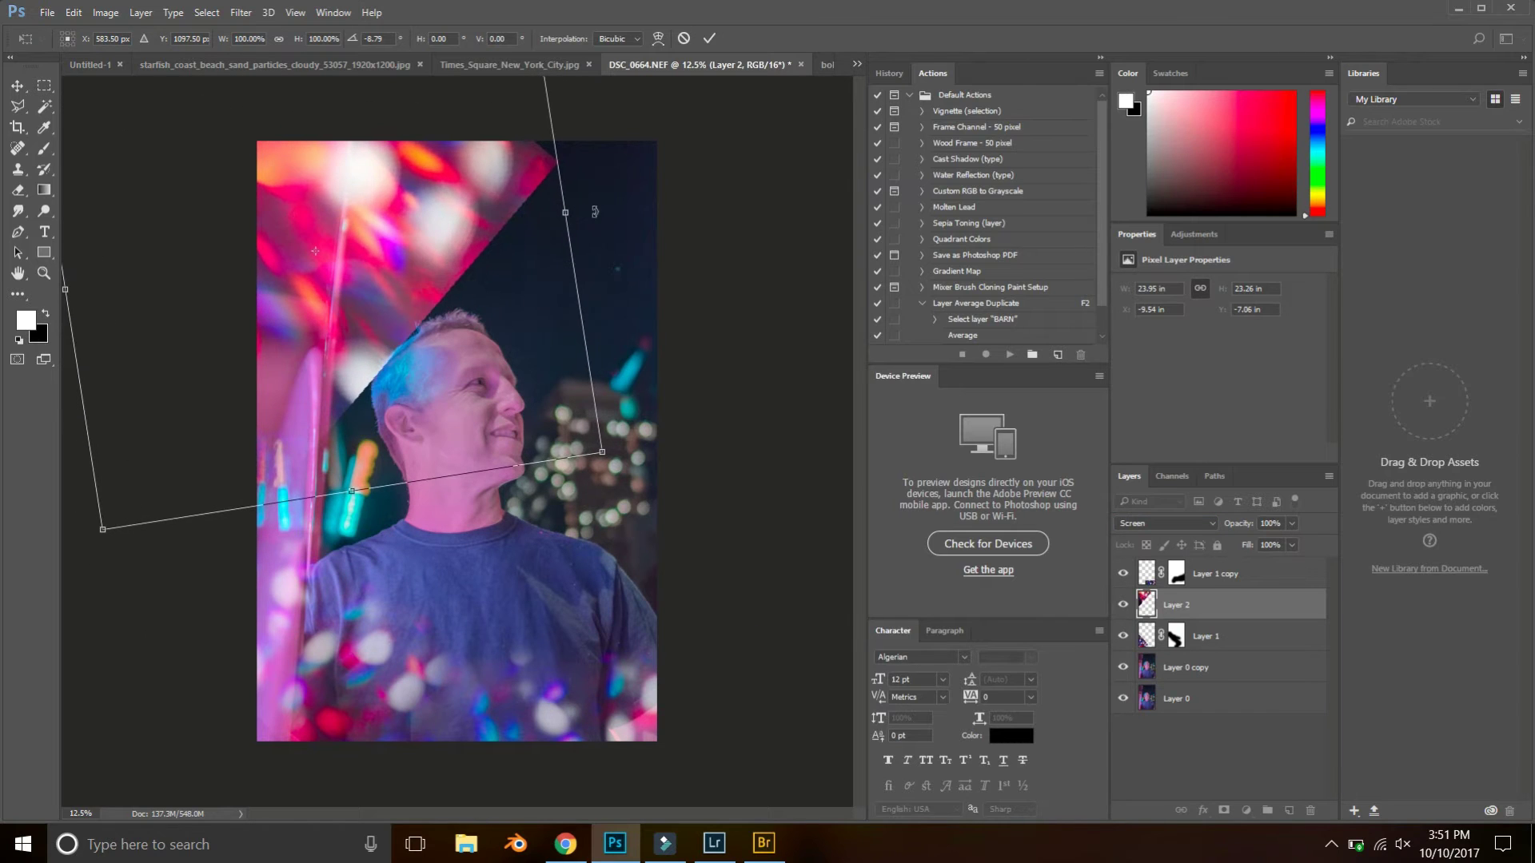
left_click_drag(623, 268, 10, 18)
left_click_drag(267, 260, 235, 364)
left_click_drag(540, 156, 644, 272)
left_click_drag(509, 367, 556, 203)
left_click_drag(424, 349, 510, 498)
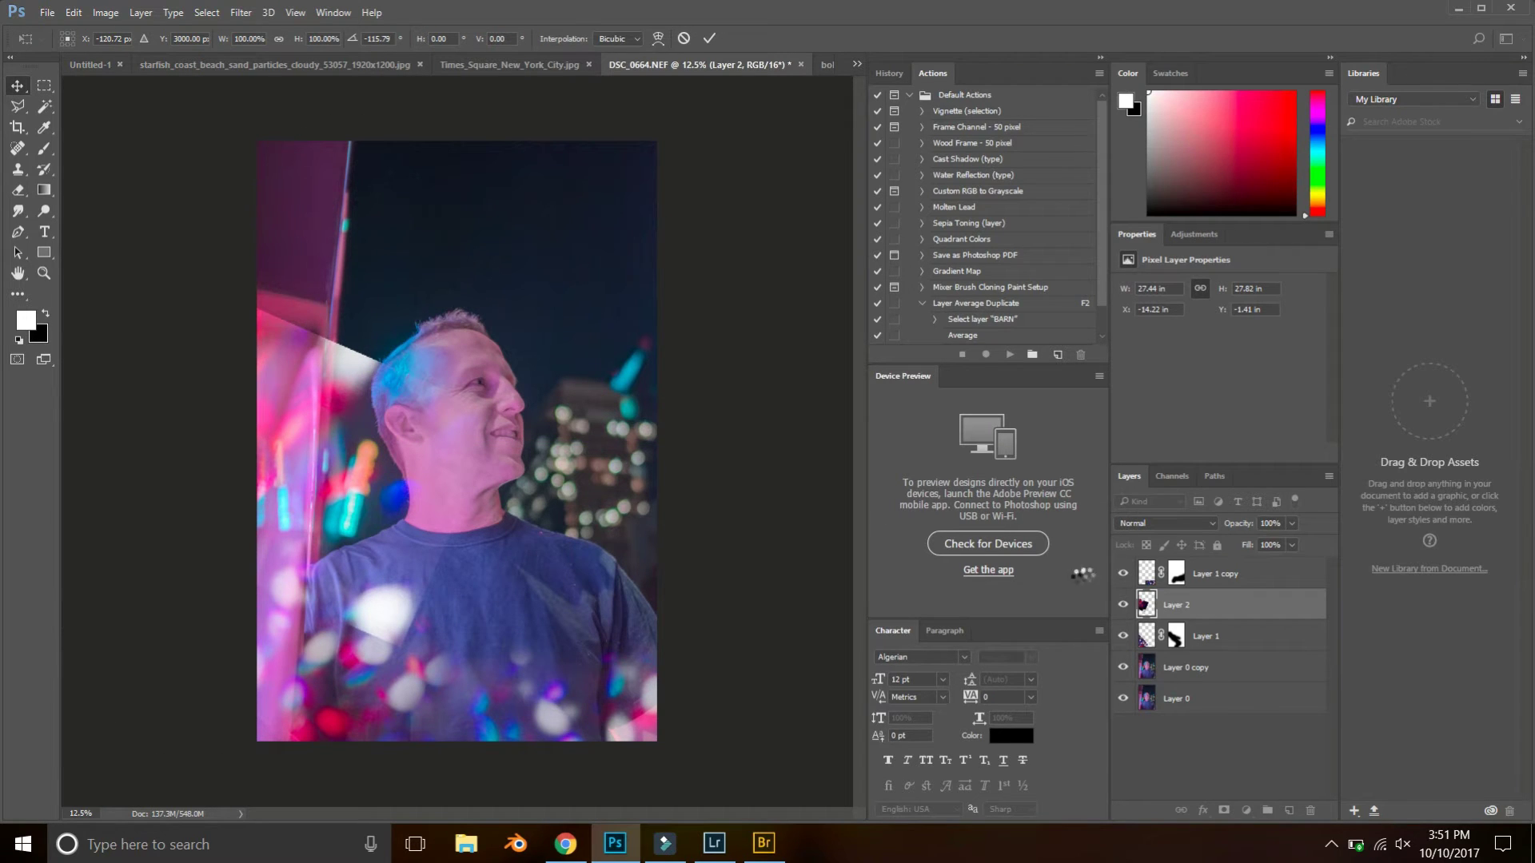
key("Return")
key("alt+Tab")
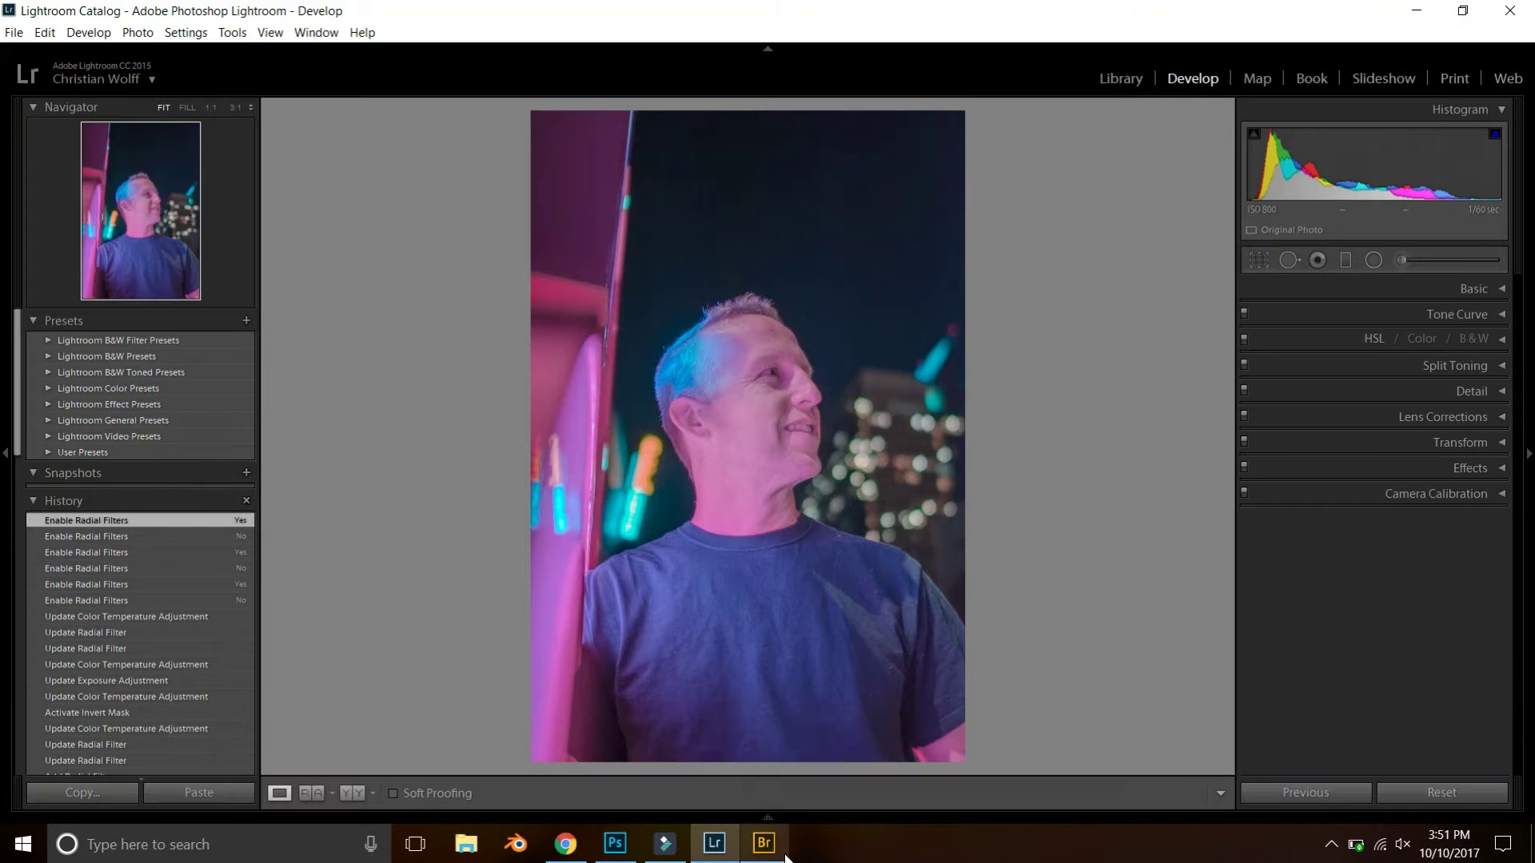
- Mask Layer 2's bokeh away from the head and shirt spot, then duplicate it as 'Layer 2 copy'
left_click(615, 843)
left_click(1223, 810)
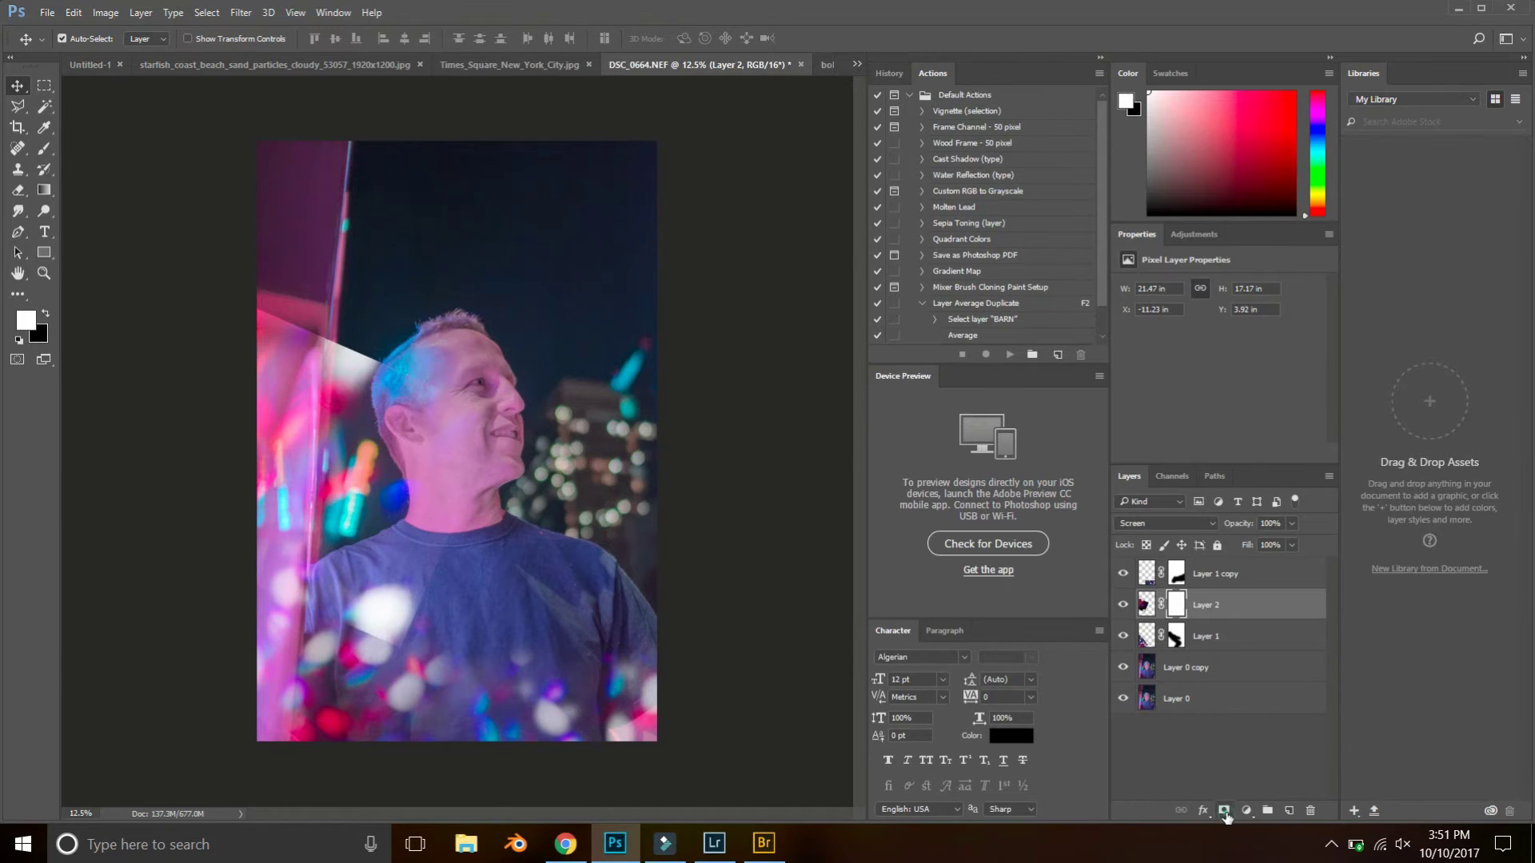
left_click(44, 149)
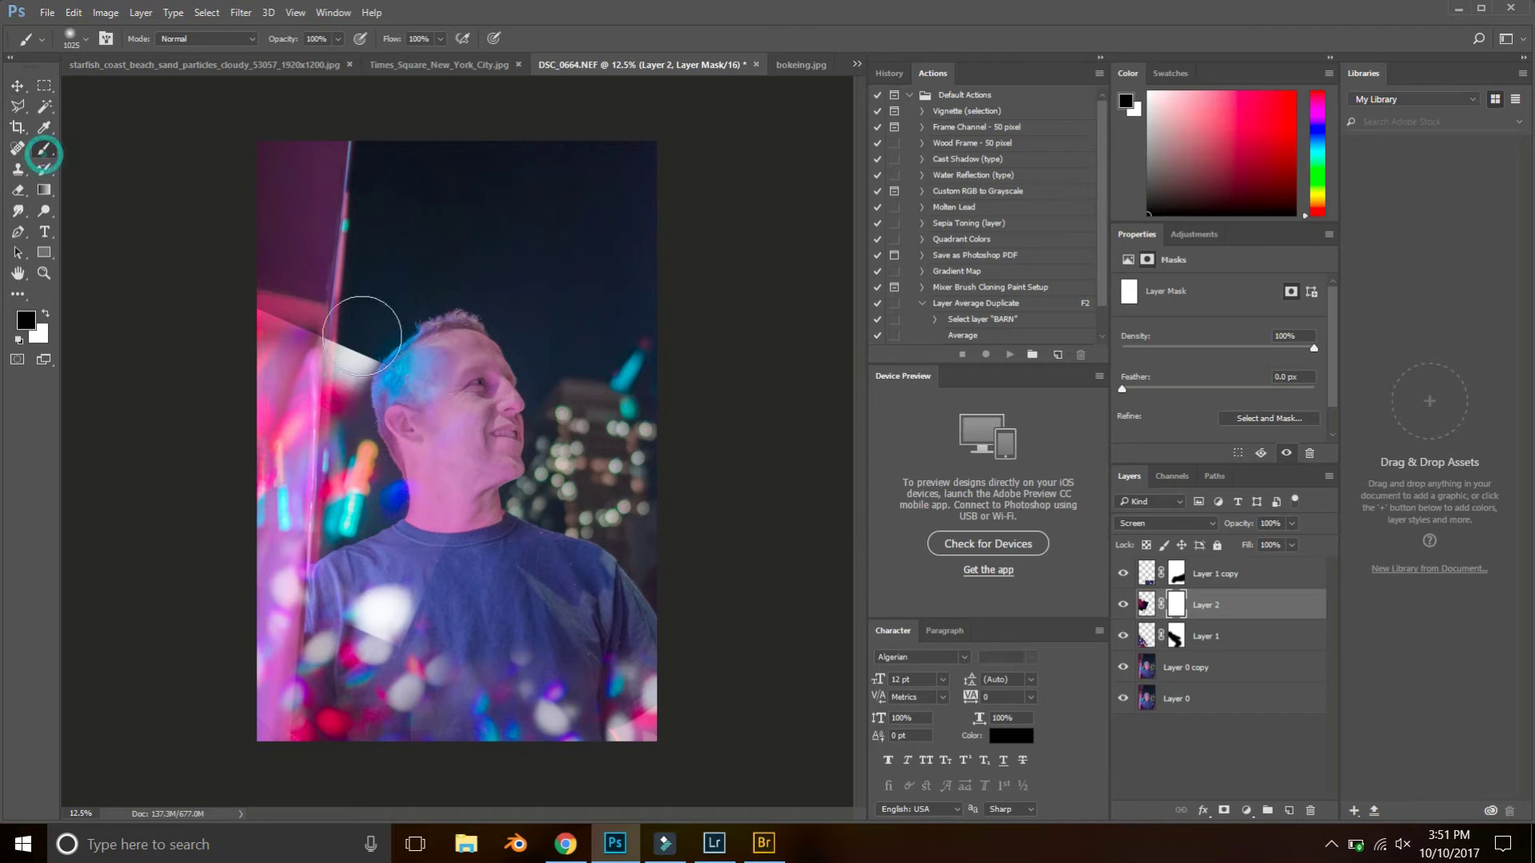
mouse_move(371, 310)
left_mouse_down()
mouse_move(370, 274)
mouse_move(400, 282)
mouse_move(350, 369)
left_mouse_up()
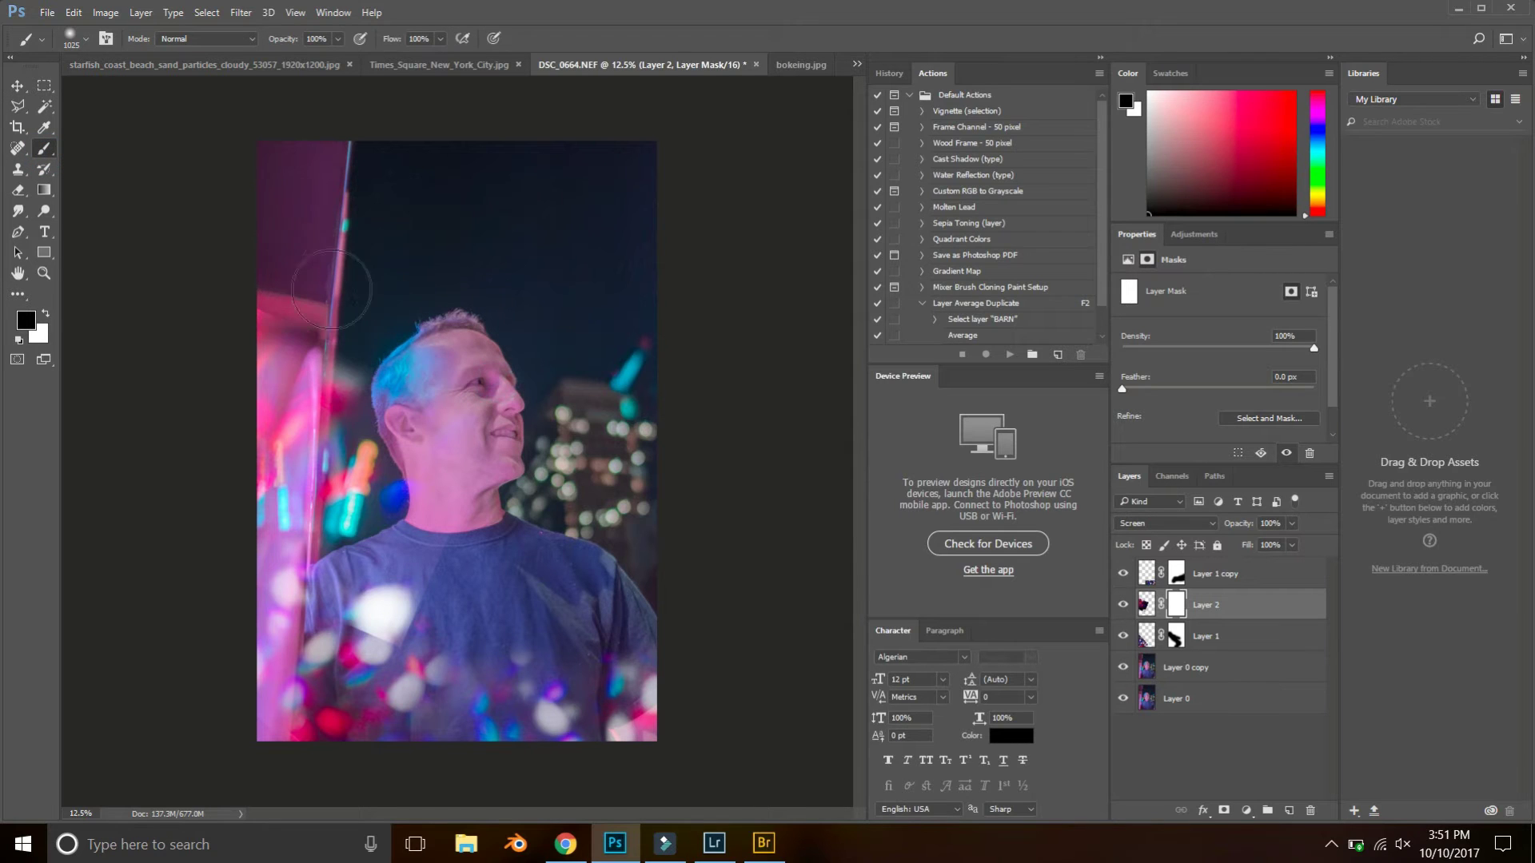
mouse_move(388, 592)
left_mouse_down()
mouse_move(400, 635)
mouse_move(374, 665)
left_mouse_up()
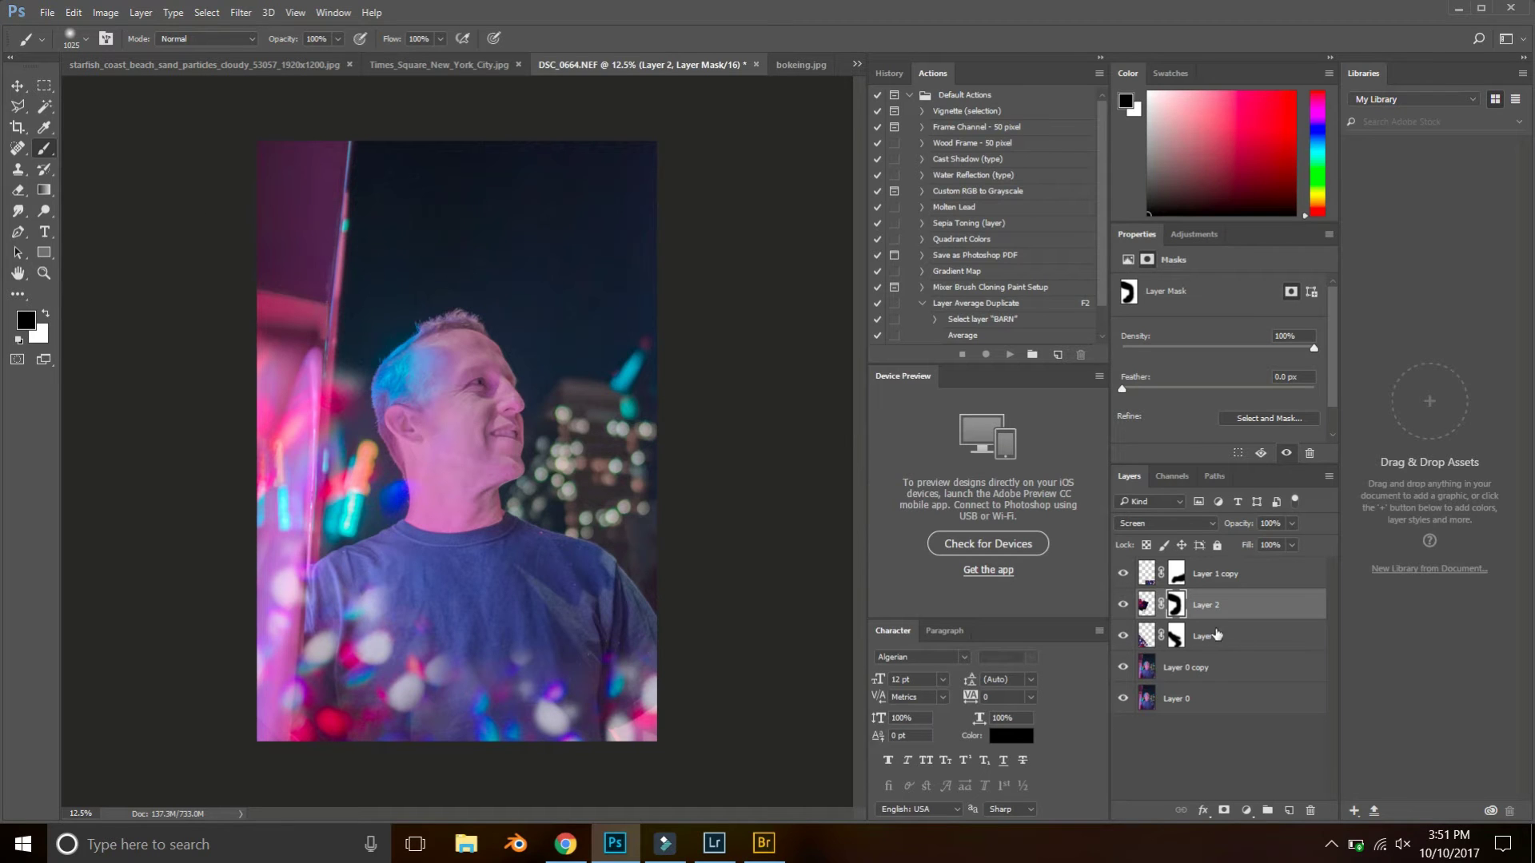
left_click_drag(1225, 623, 1289, 810)
- Move 'Layer 2 copy' to the top and rotate it about 41°, shifted upward
key("x")
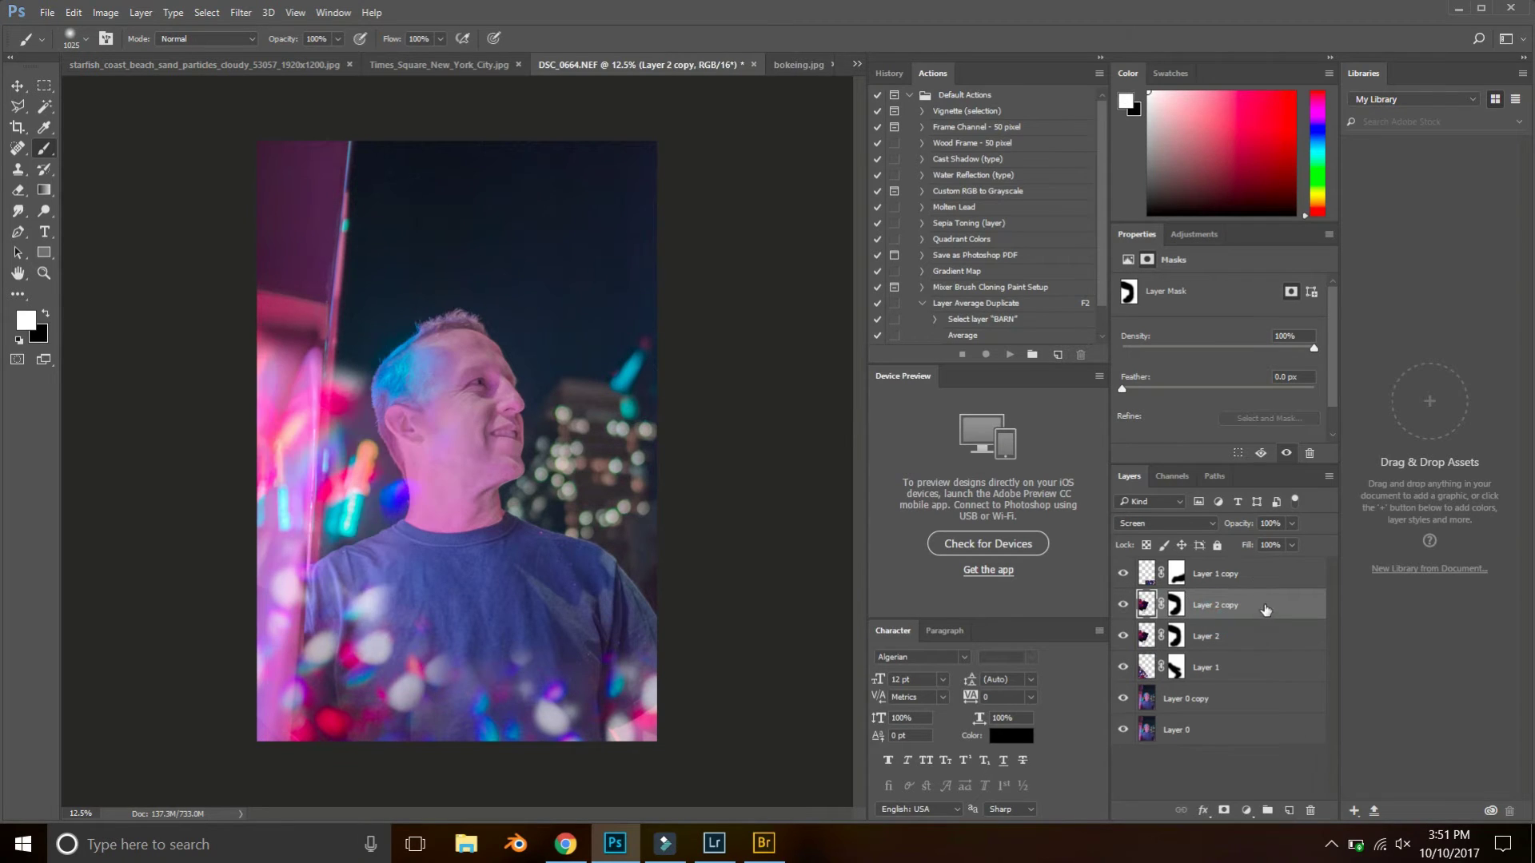
left_click_drag(1257, 566, 1257, 569)
left_click(17, 86)
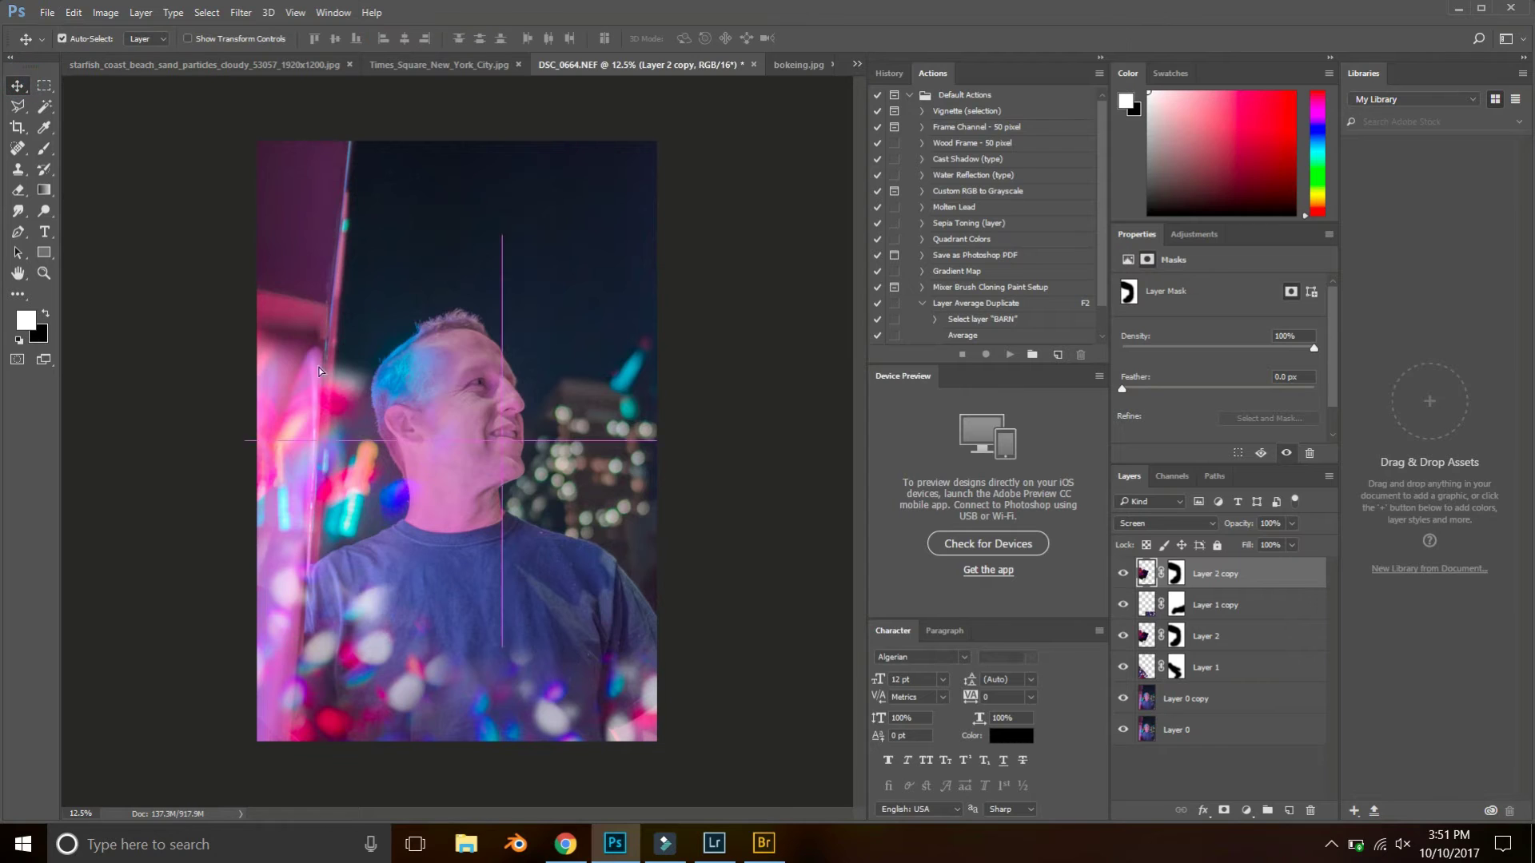
left_click_drag(344, 384, 341, 322)
key("ctrl+t")
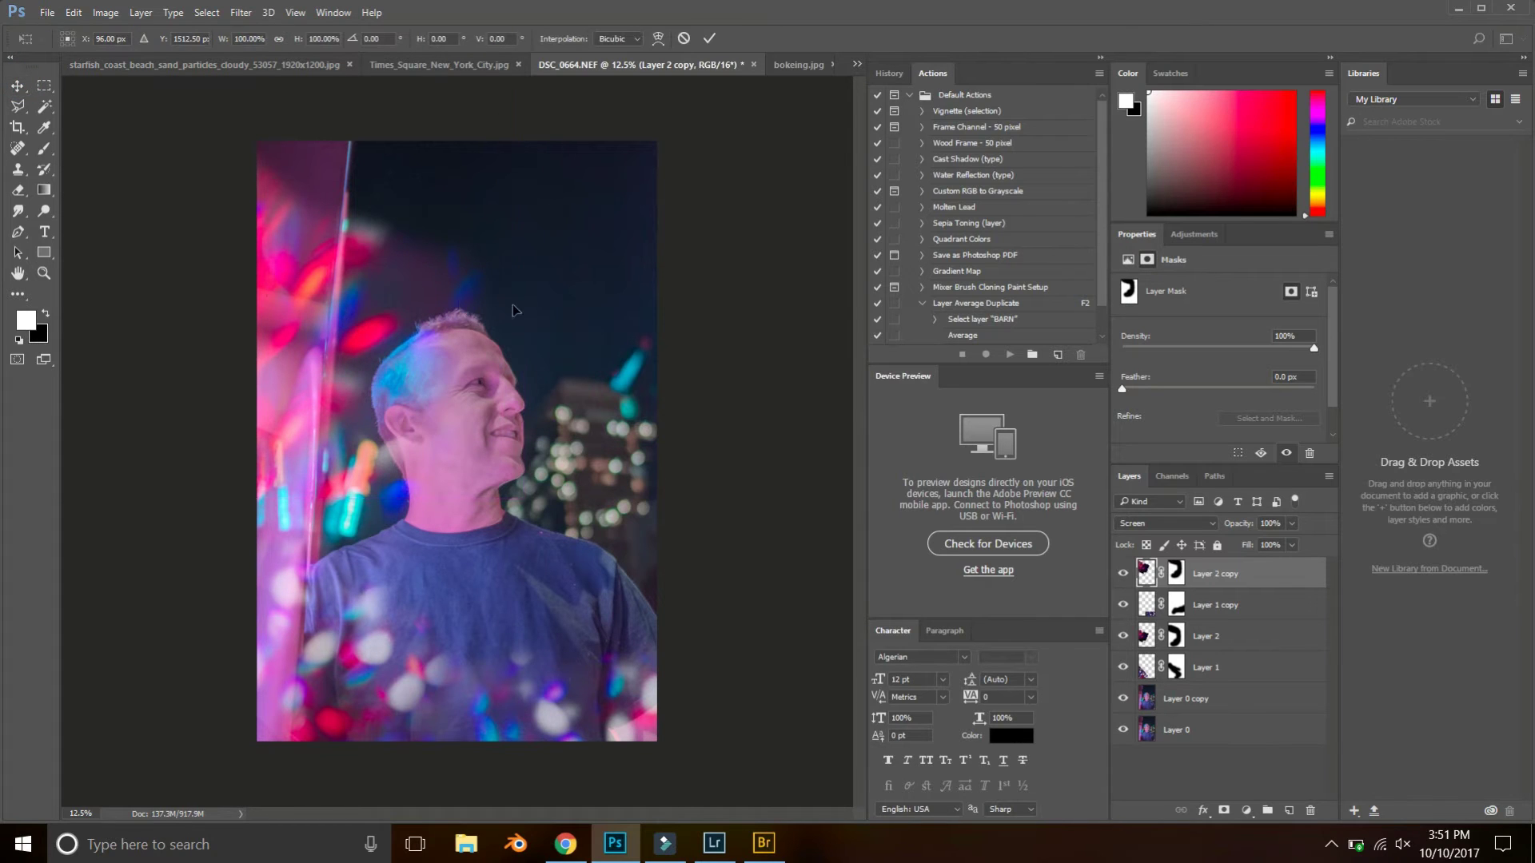
left_click_drag(550, 272, 447, 240)
left_click_drag(362, 343, 423, 272)
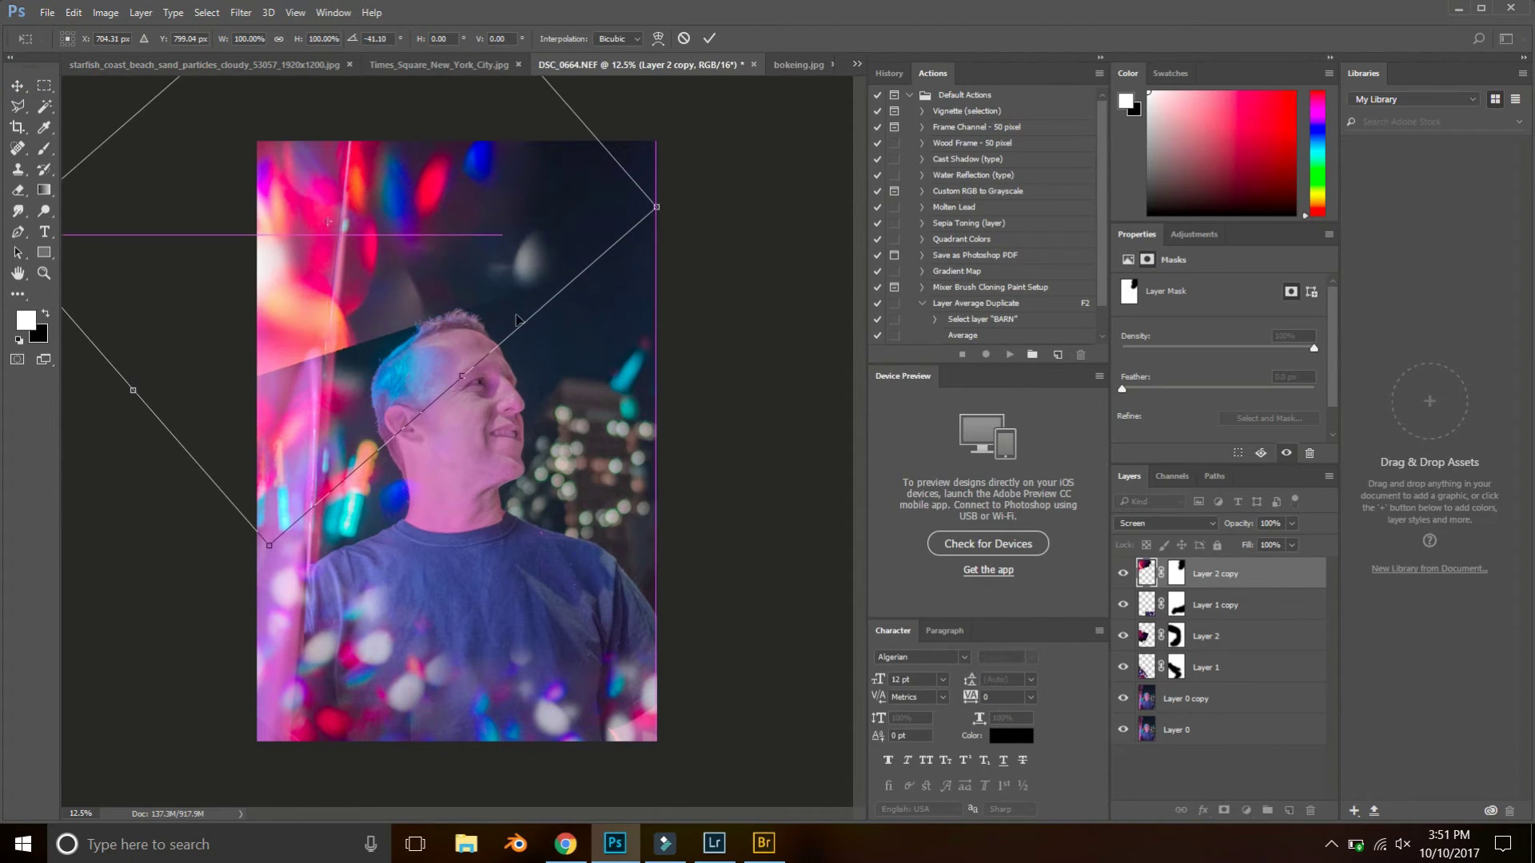
key("Return")
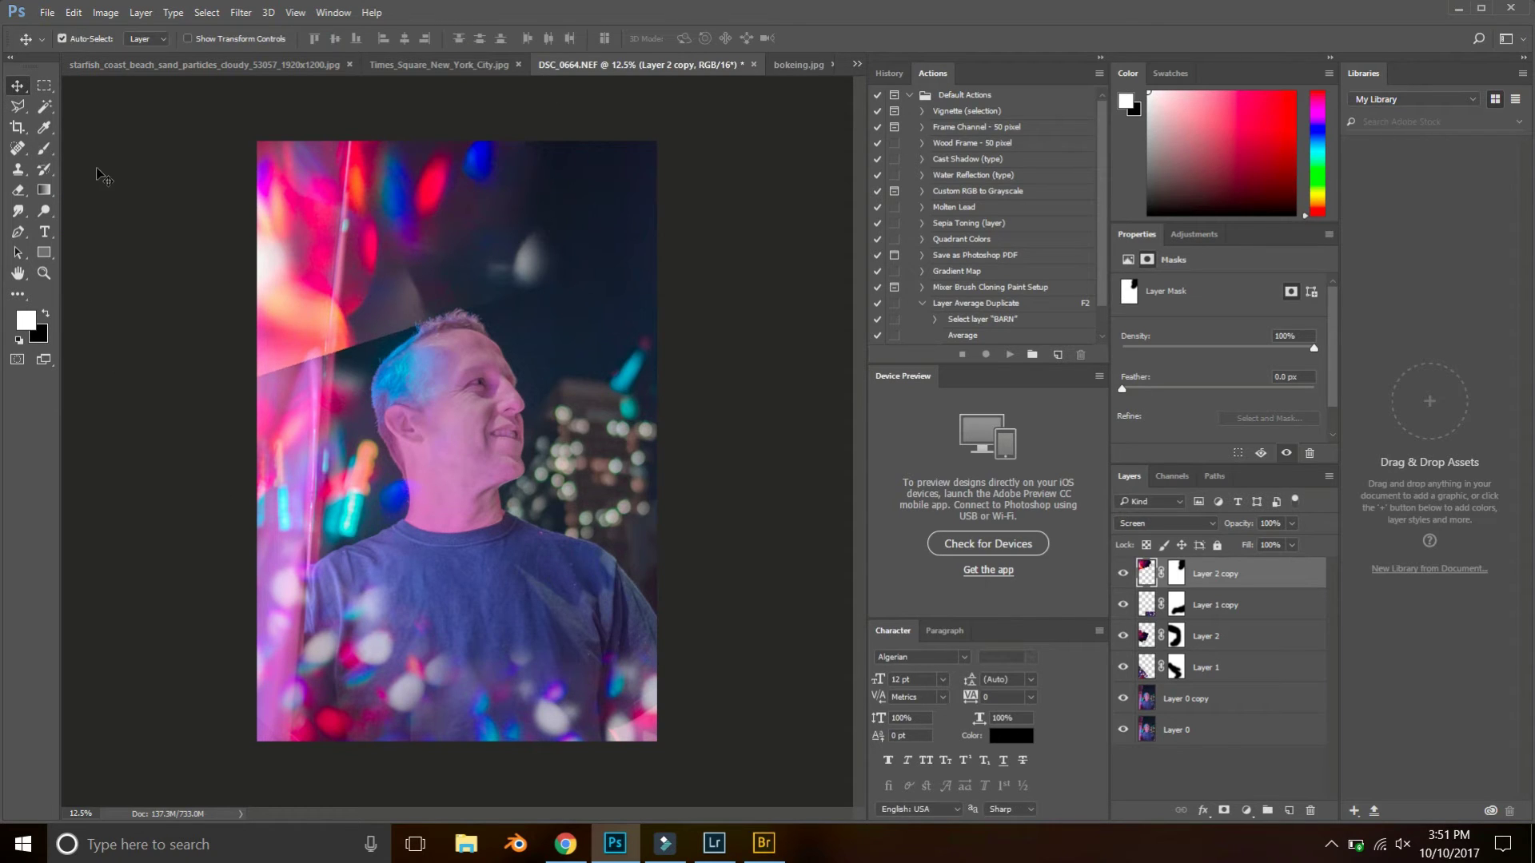
- Paint out the hard pink edge on Layer 2 copy's mask and set its opacity to 63%
left_click(1177, 572)
key("x")
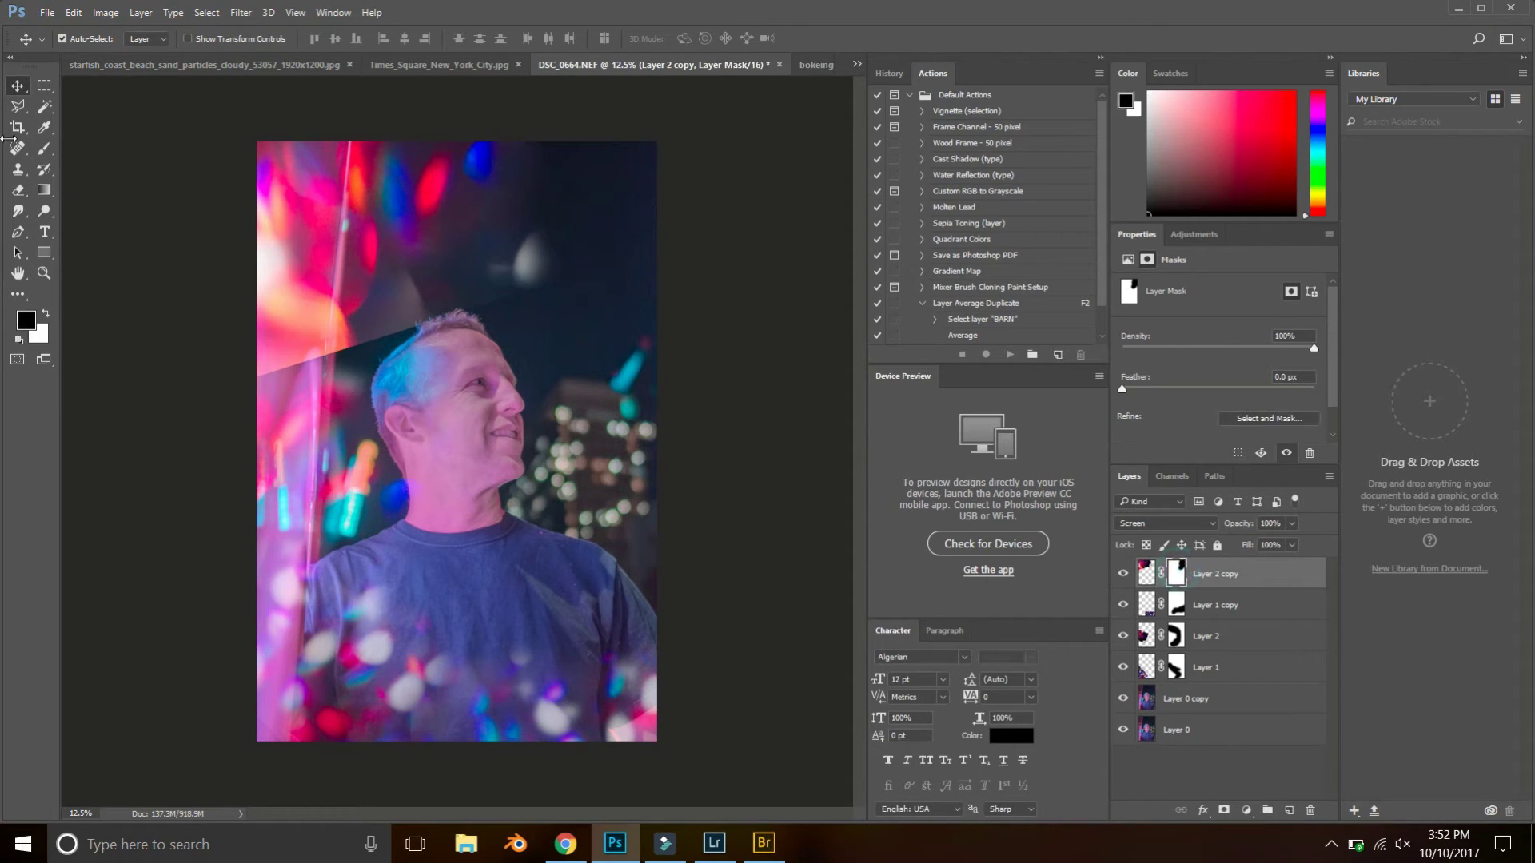
left_click(44, 147)
mouse_move(541, 307)
left_mouse_down()
mouse_move(312, 369)
mouse_move(305, 395)
mouse_move(480, 339)
left_mouse_up()
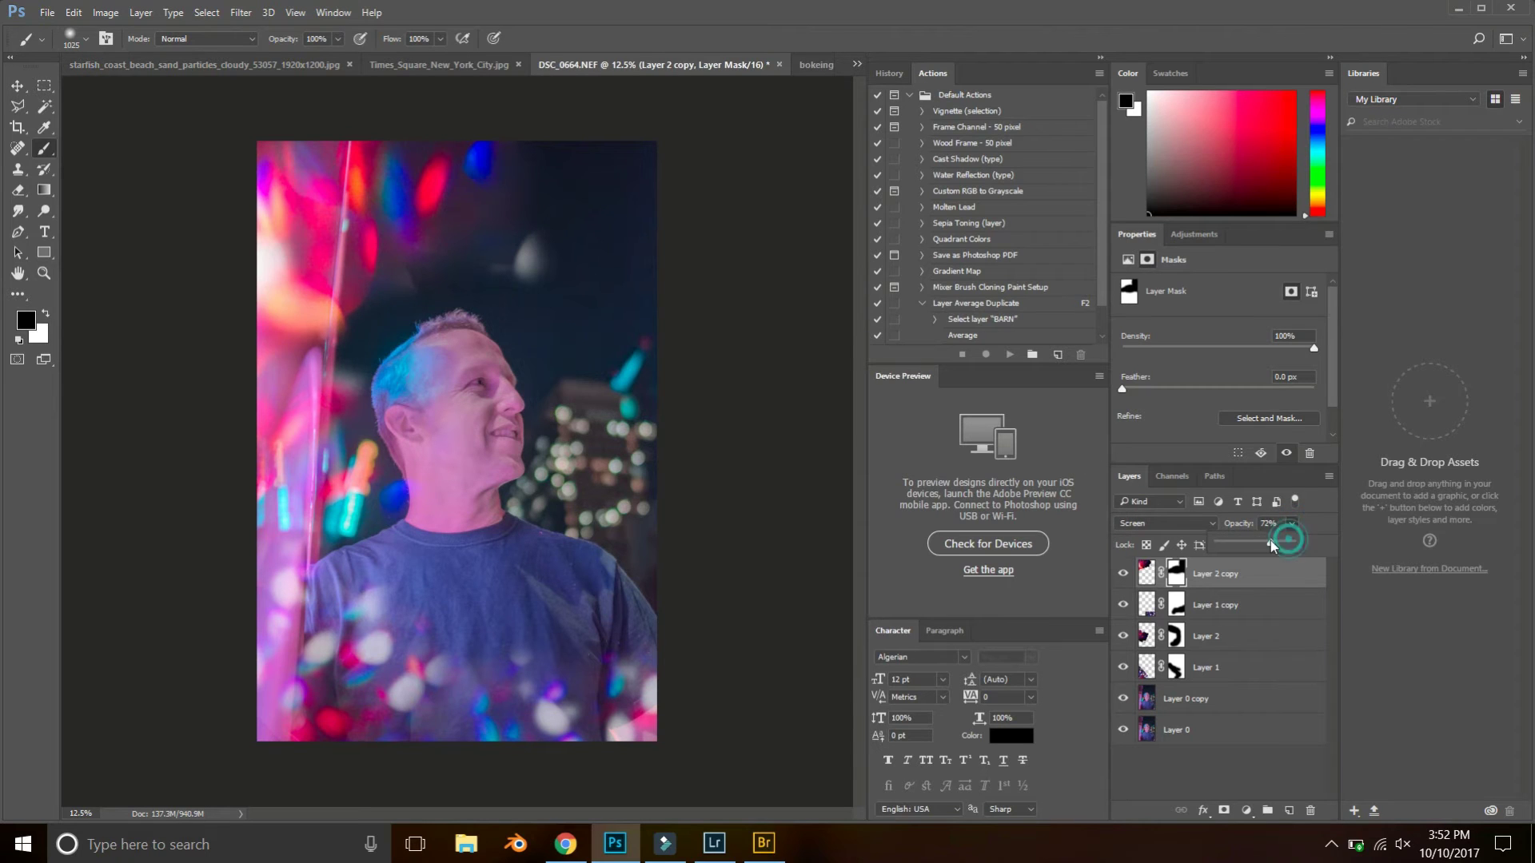
left_click_drag(1269, 541, 1265, 541)
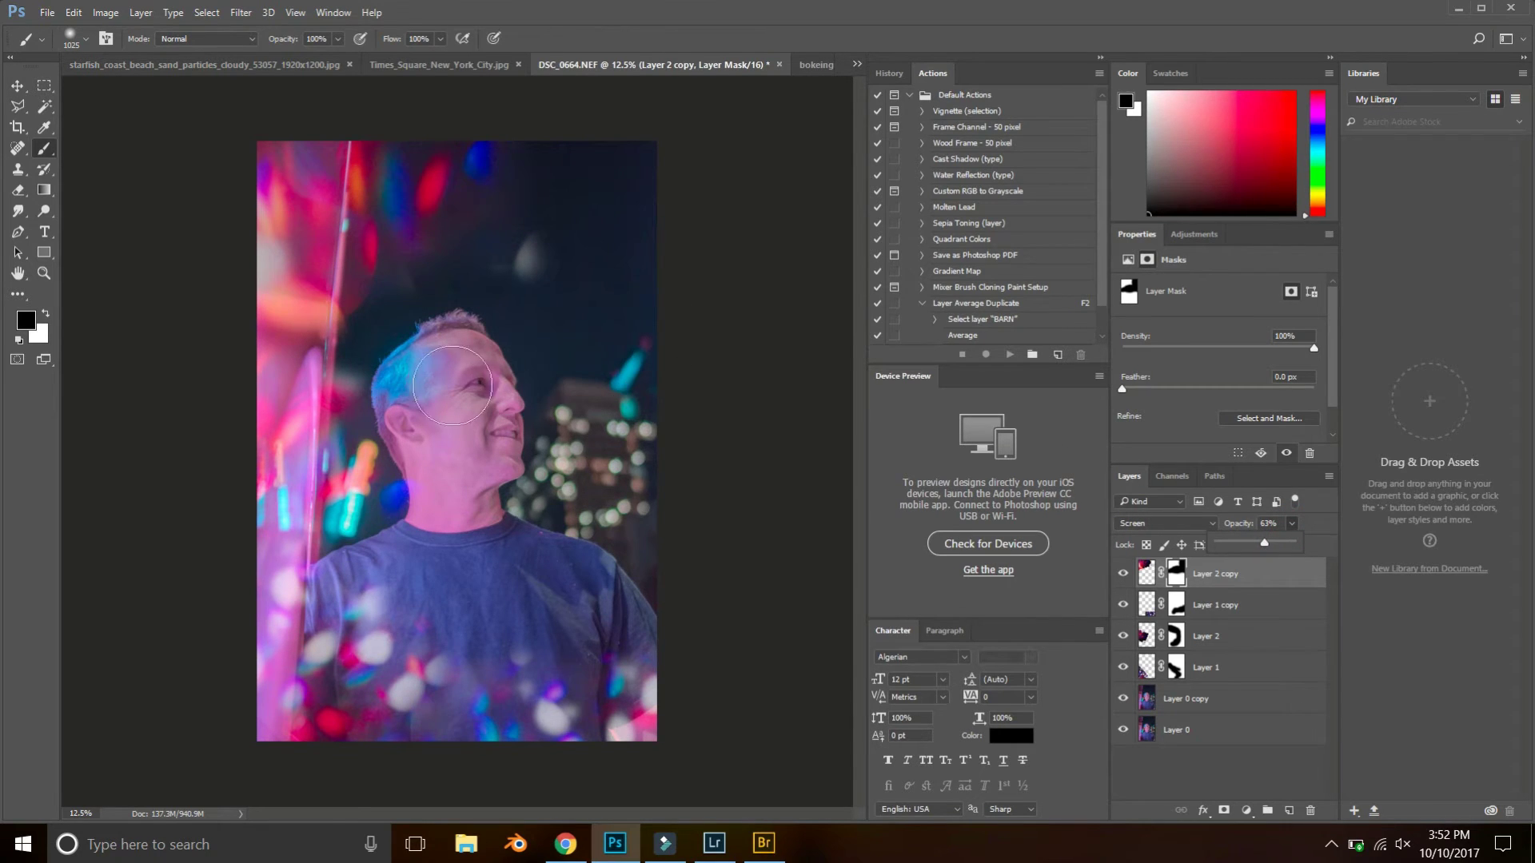
- Check Layer 2's mask, then select Layer 0 copy with the Move tool
left_click(1175, 636)
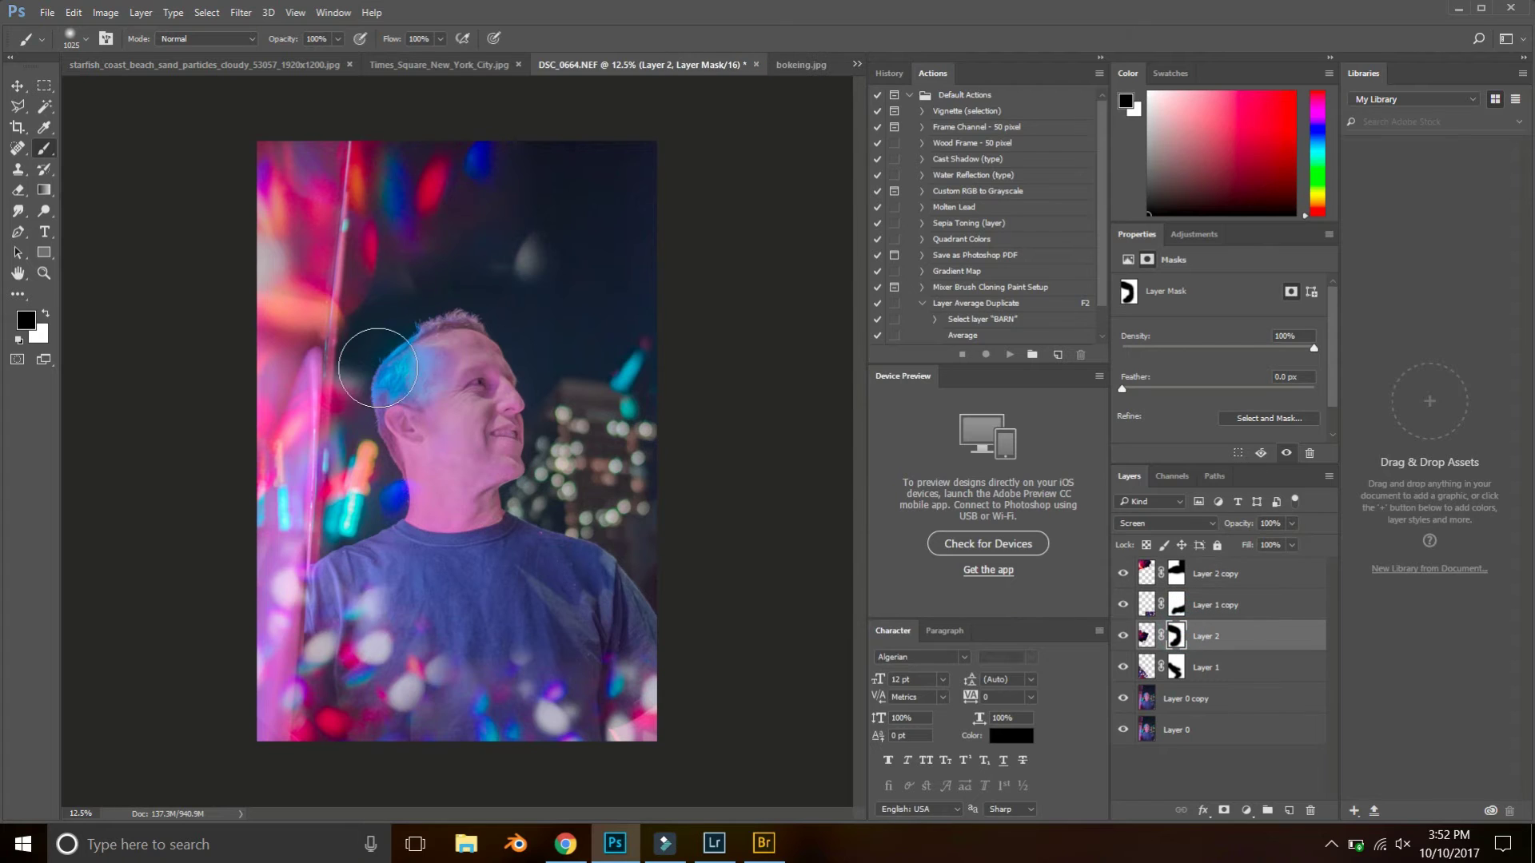
left_click(1181, 575)
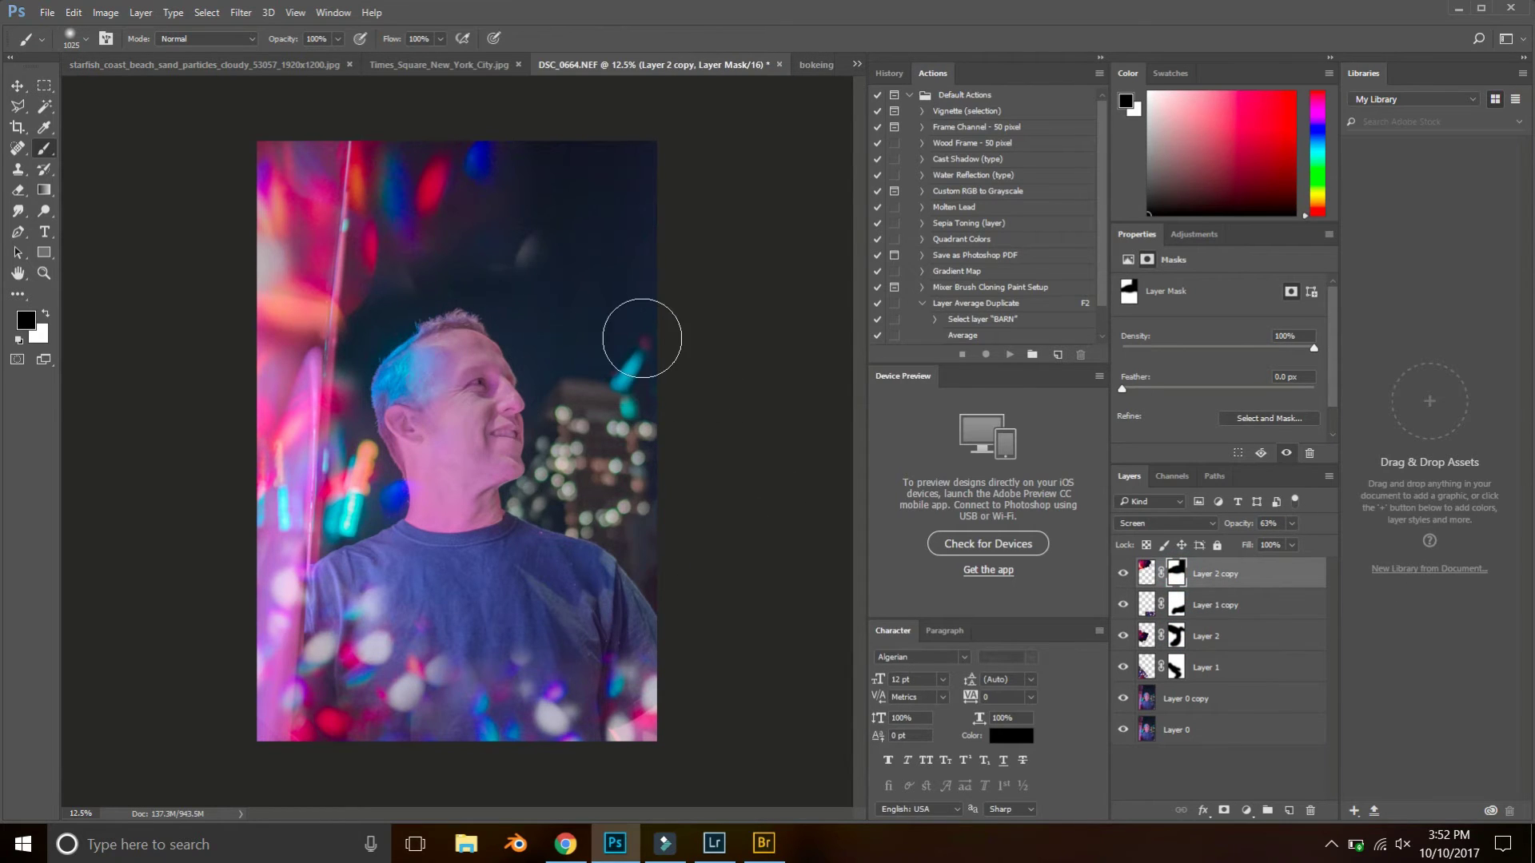
left_click(18, 85)
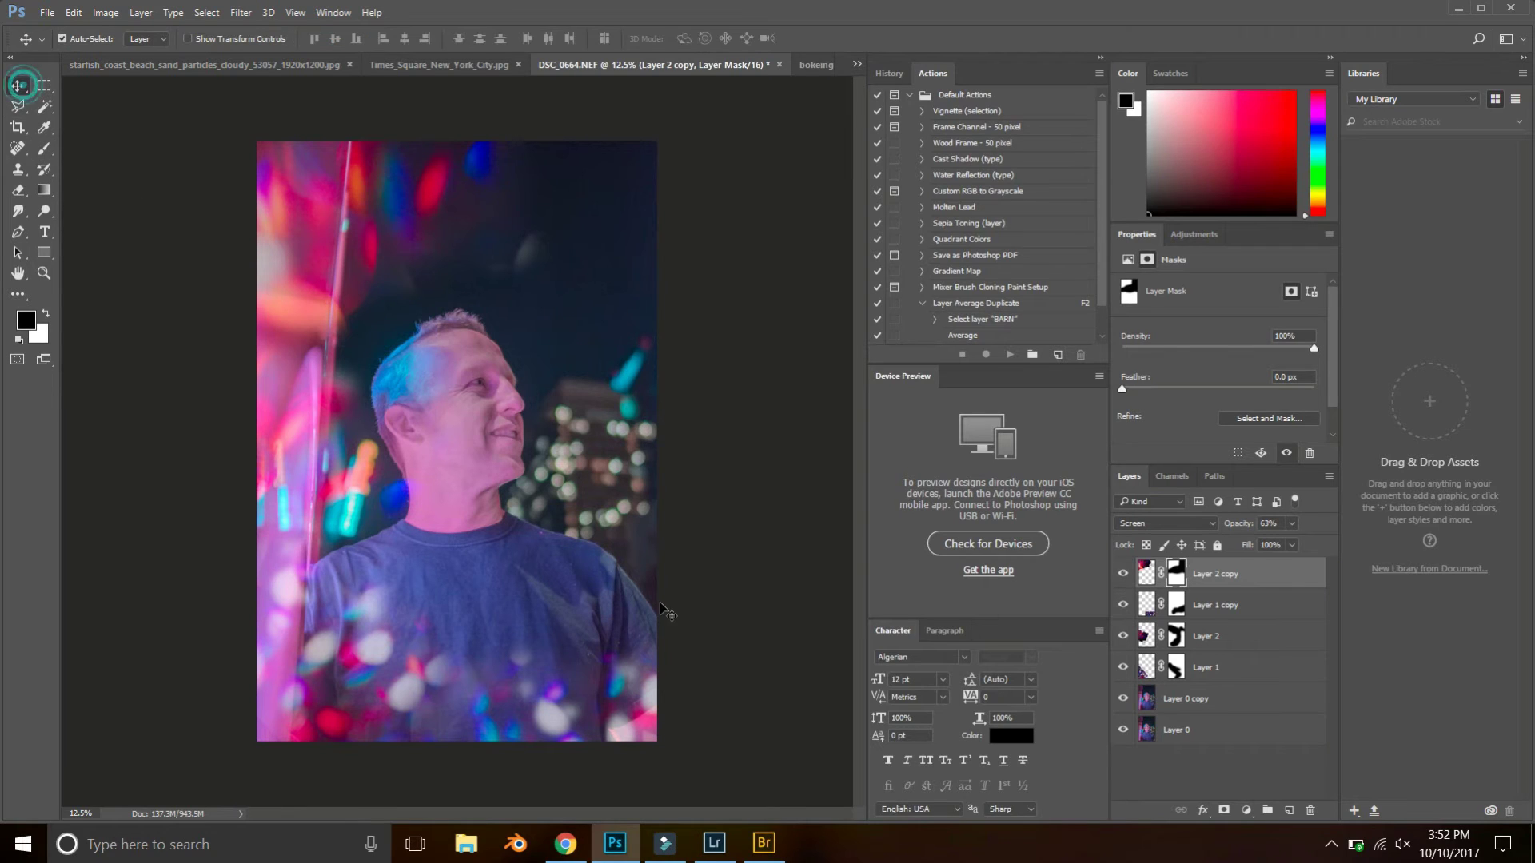
left_click(1215, 703)
- Group the layers above Layer 0 into Group 1 at 65% opacity
left_click(1231, 581, "shift")
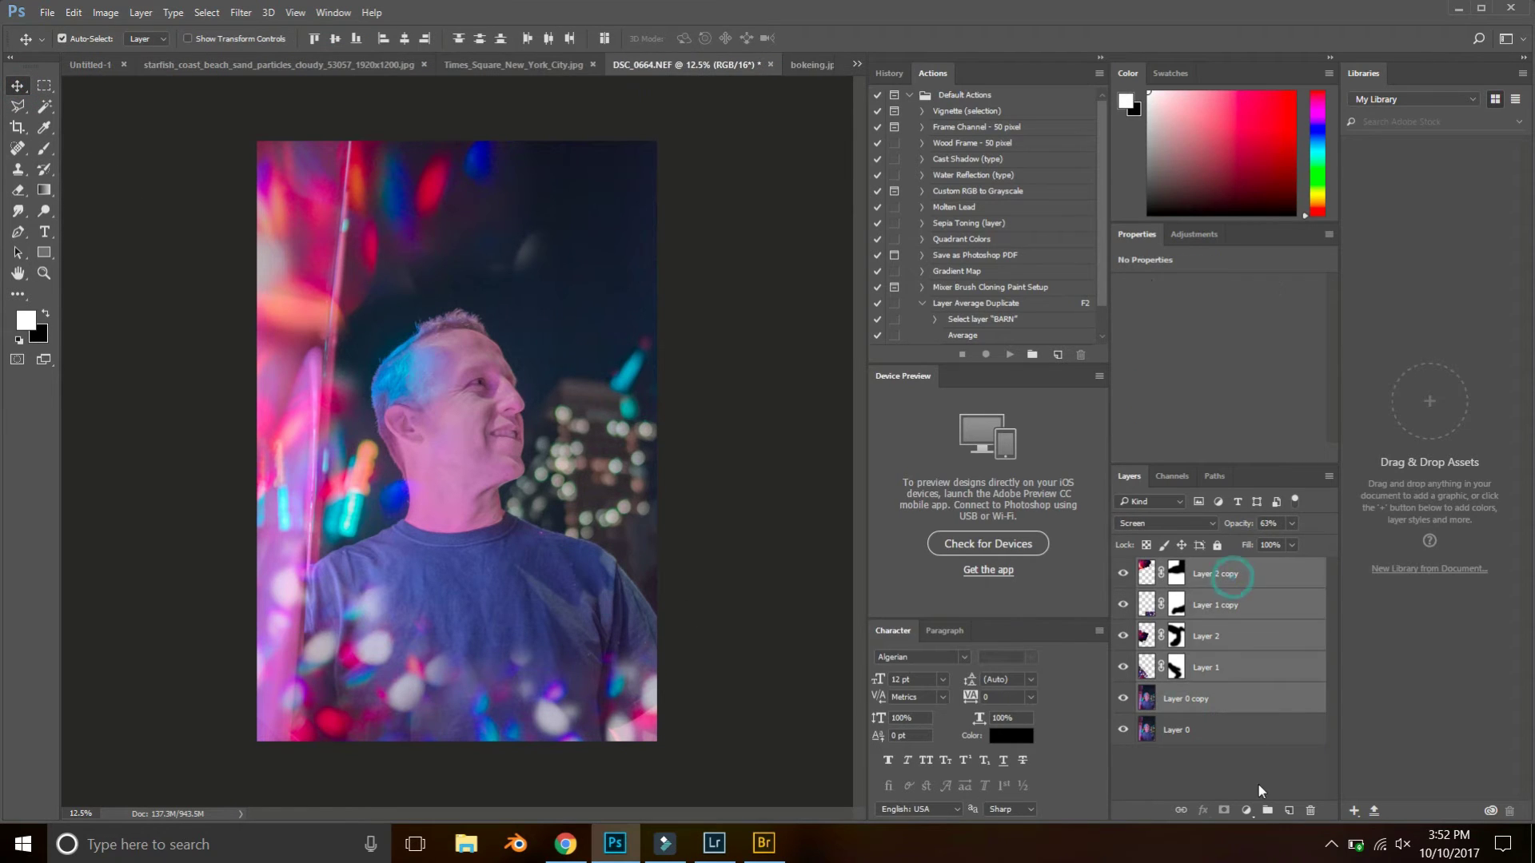
left_click(1267, 810)
left_click(1123, 567)
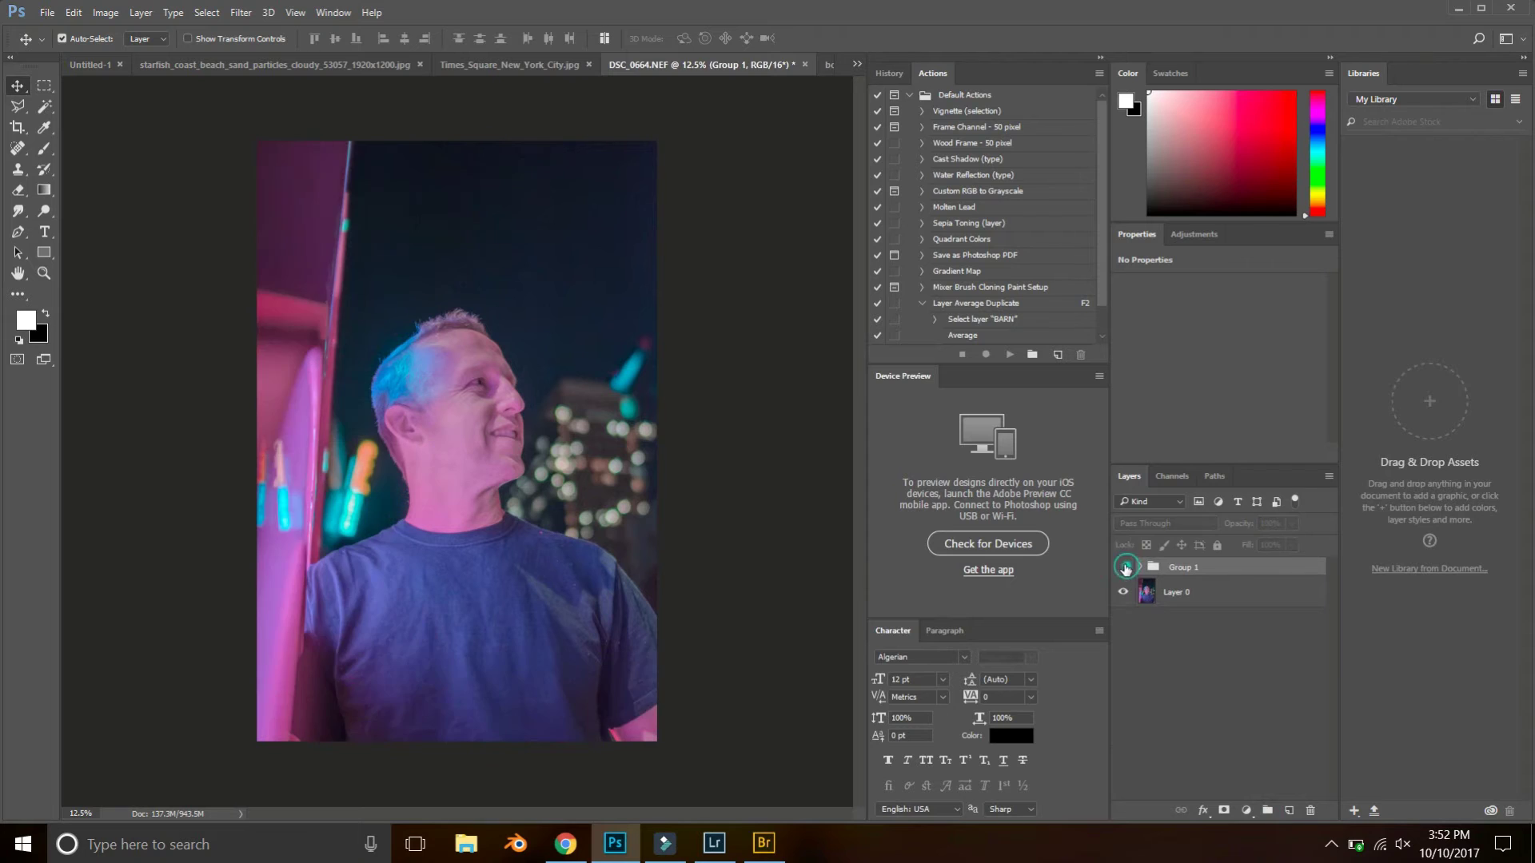
left_click(1123, 567)
left_click(1123, 568)
left_click(1123, 567)
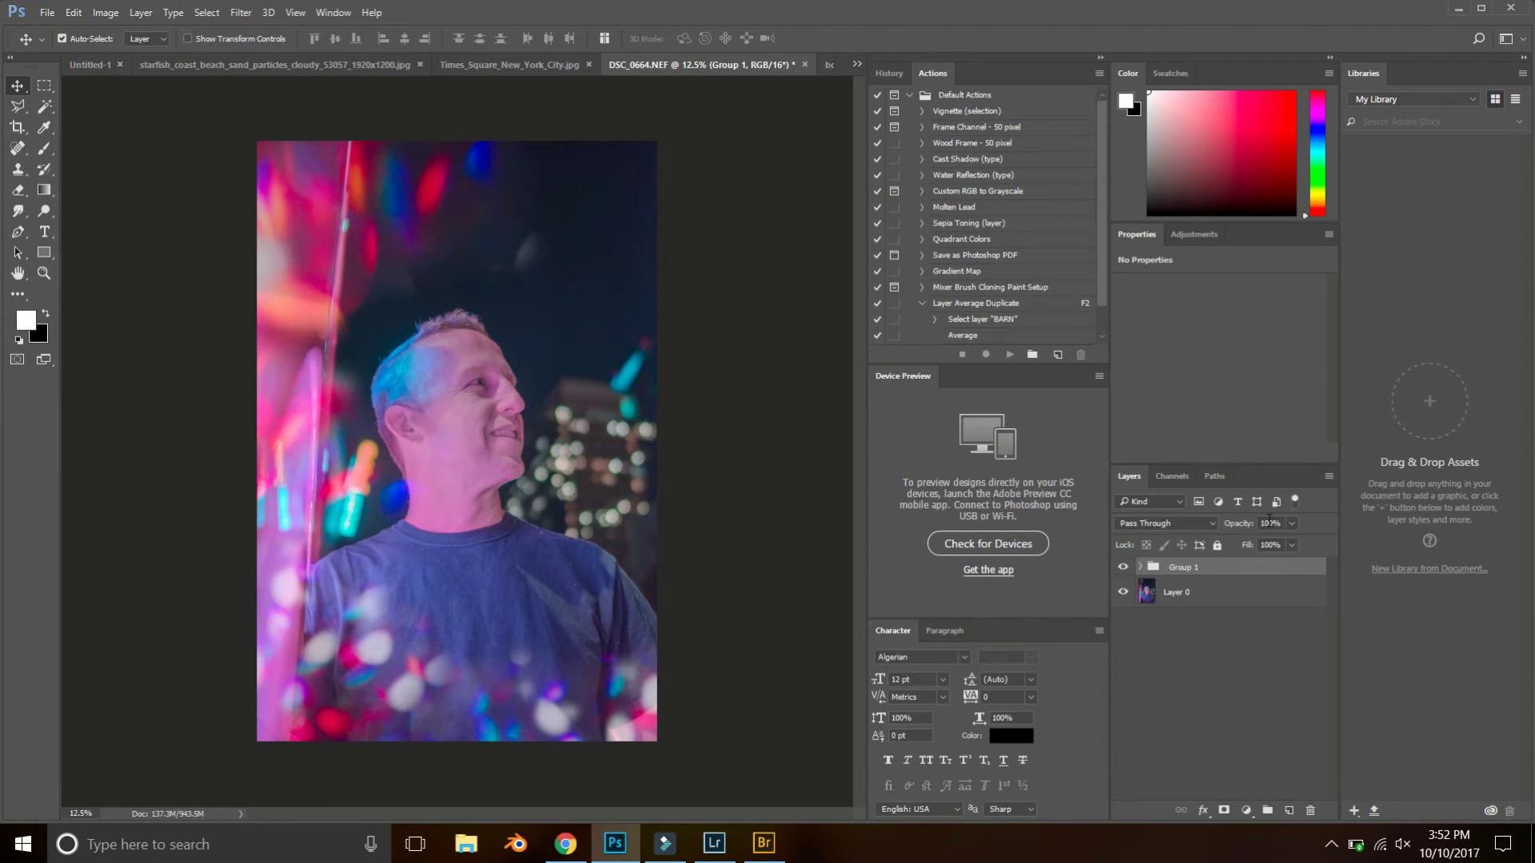
left_click_drag(1286, 540, 1264, 535)
left_click(1277, 679)
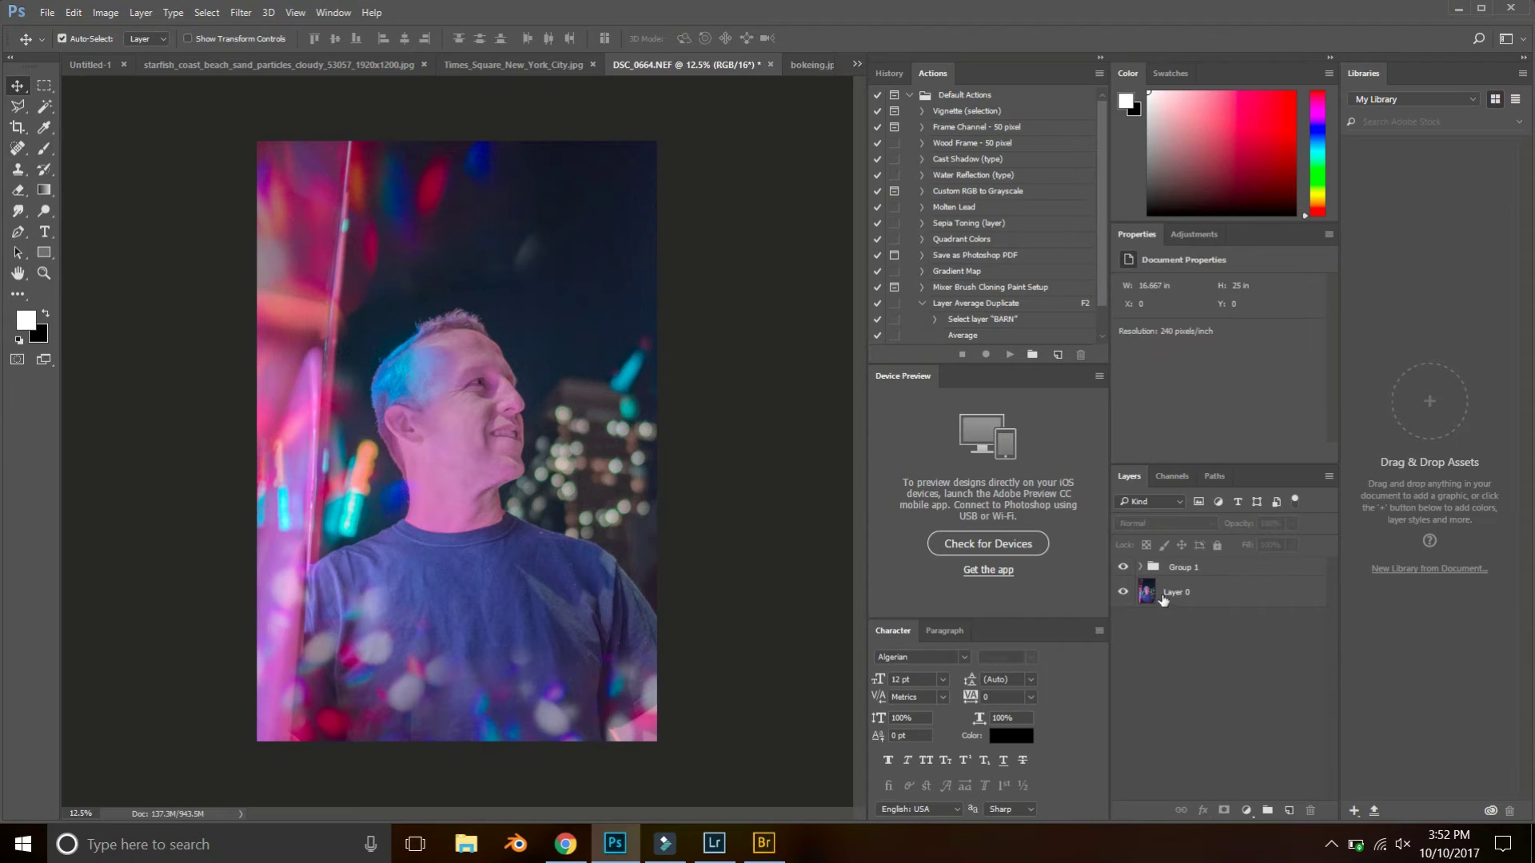
- Stamp a merged 'Group 1 (merged)' layer and hide the original Group 1
left_click(1183, 569)
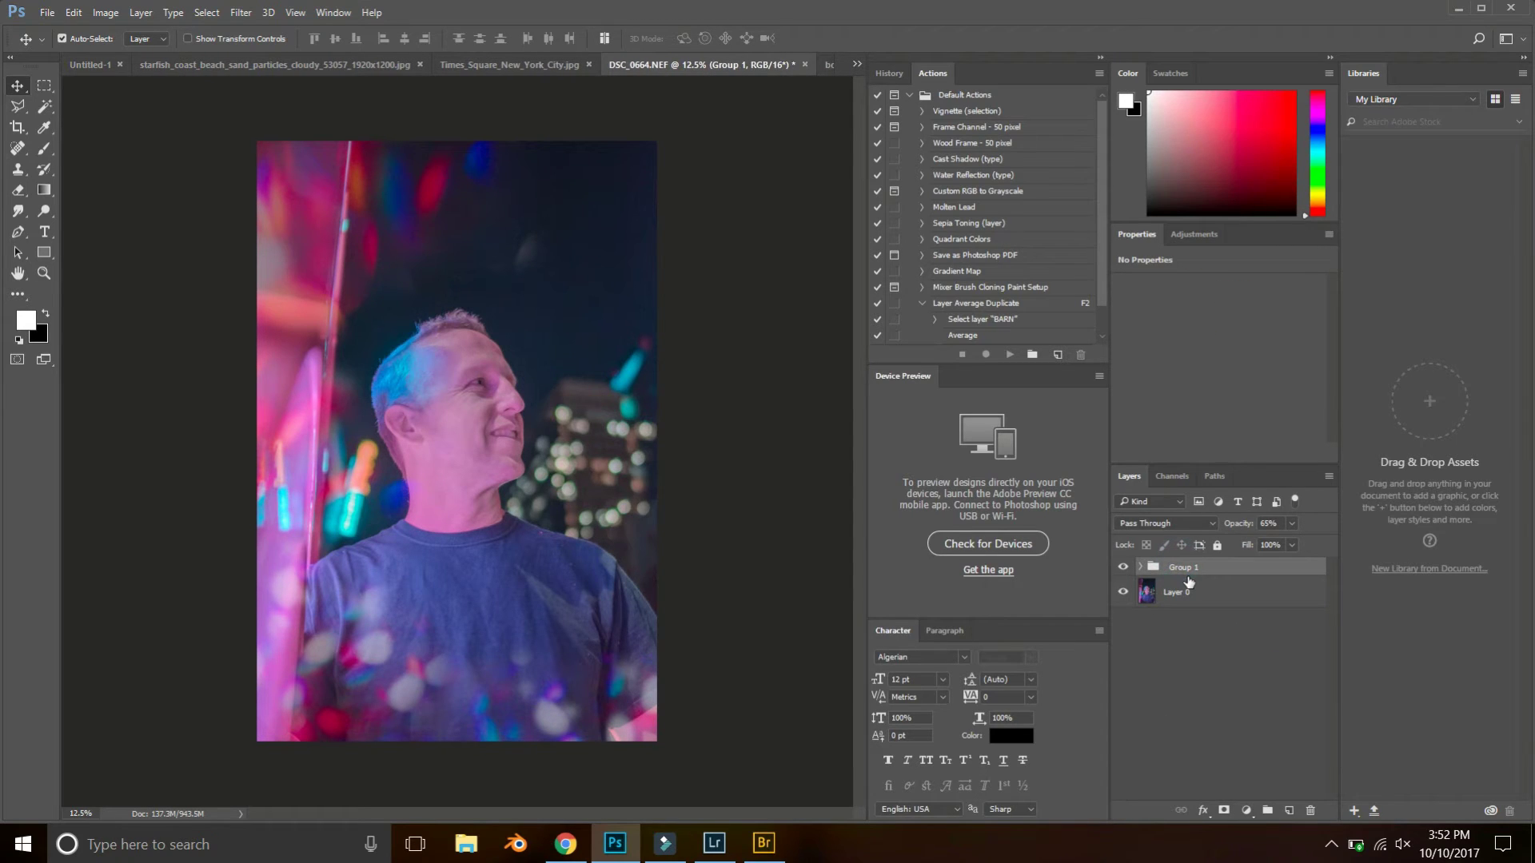
left_click(1188, 583)
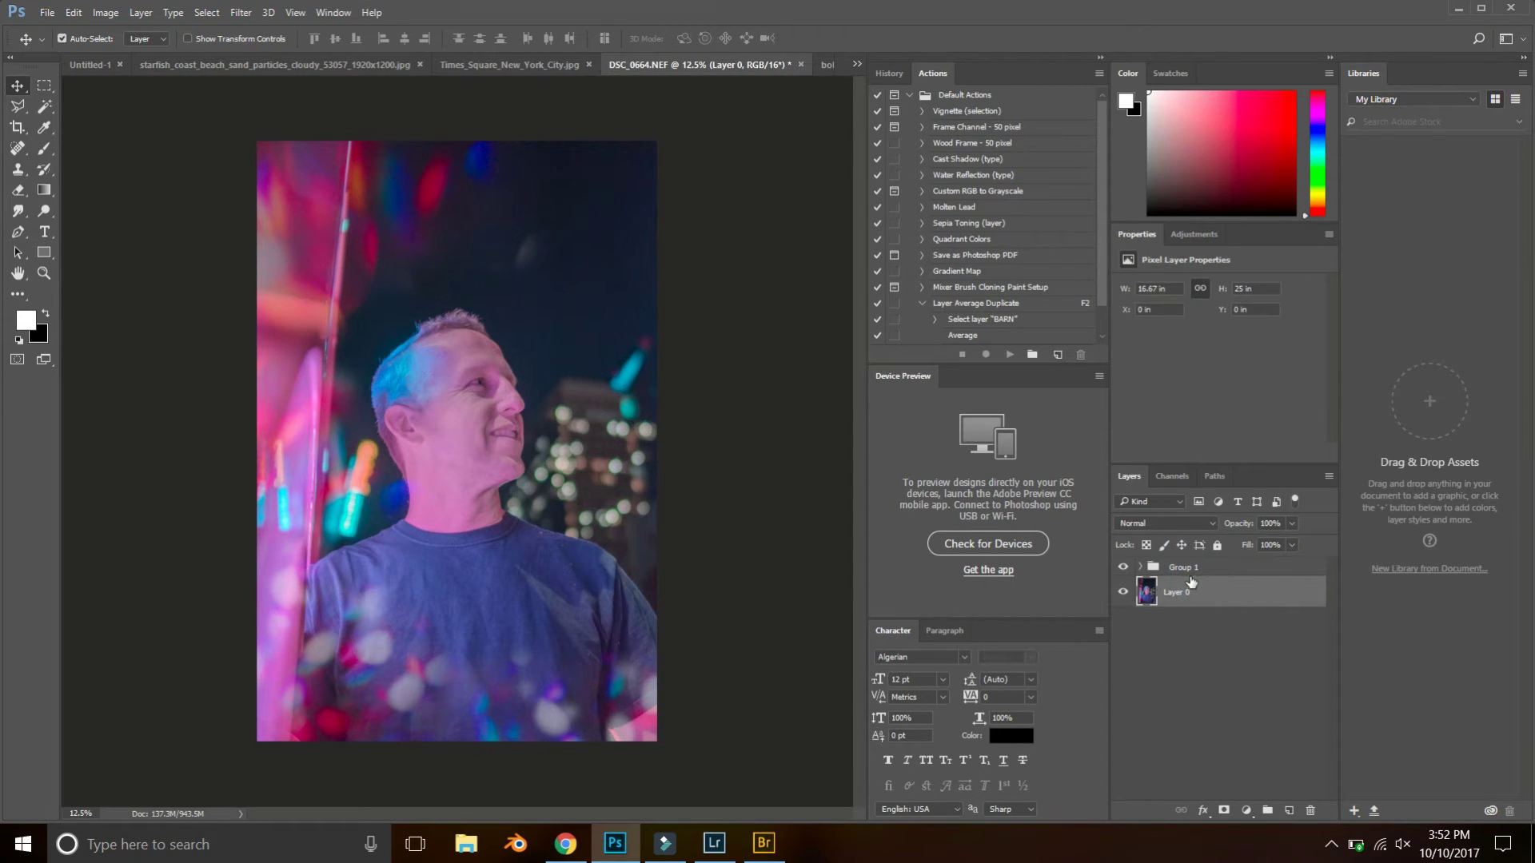
left_click(1189, 570)
key("ctrl")
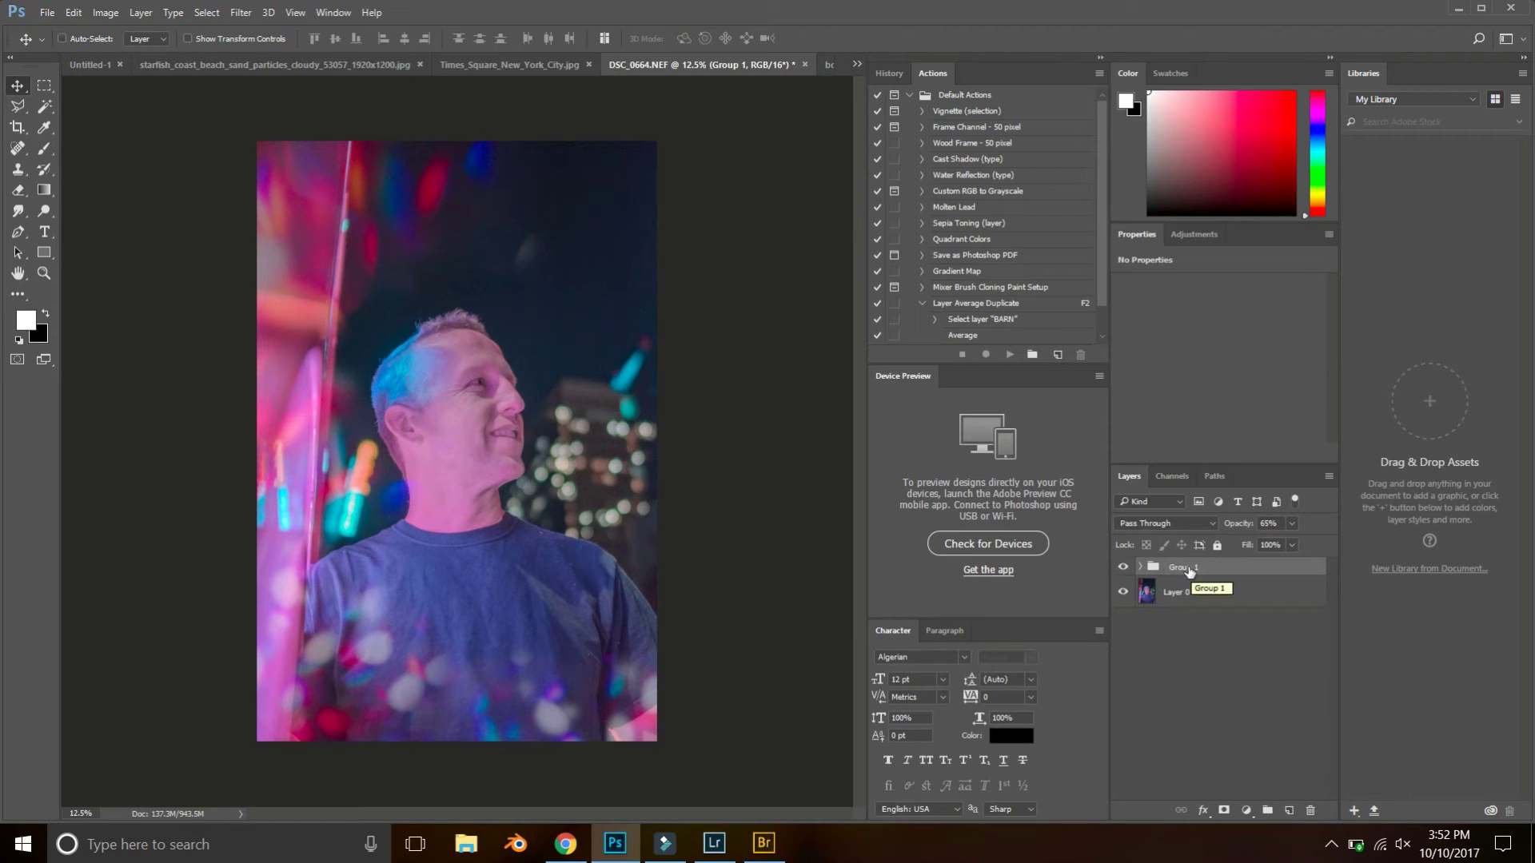
key("ctrl+alt+e")
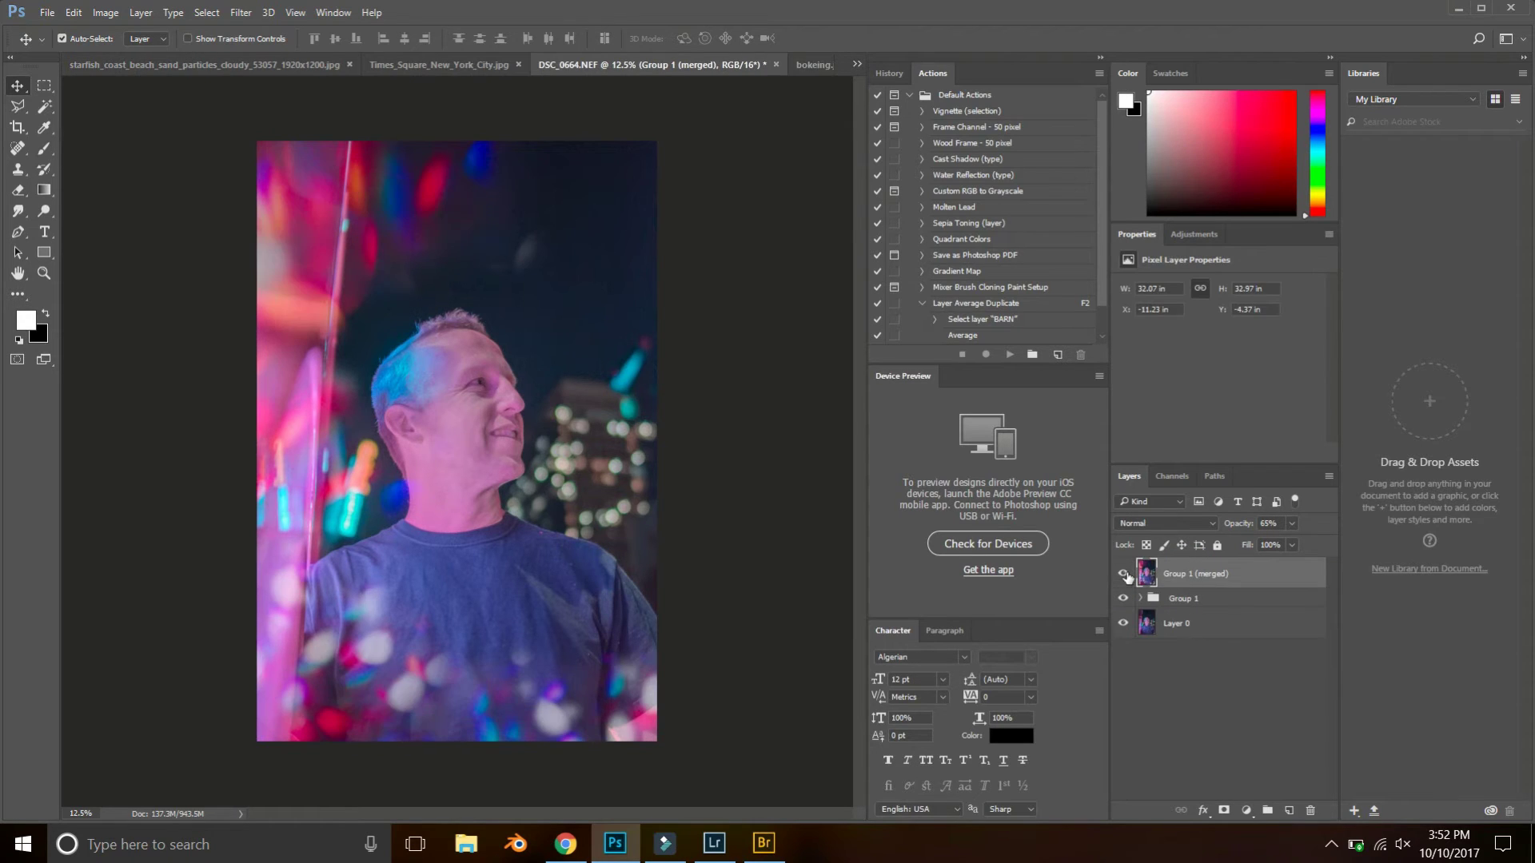
left_click(1124, 574)
left_click(1123, 574)
left_click(1124, 573)
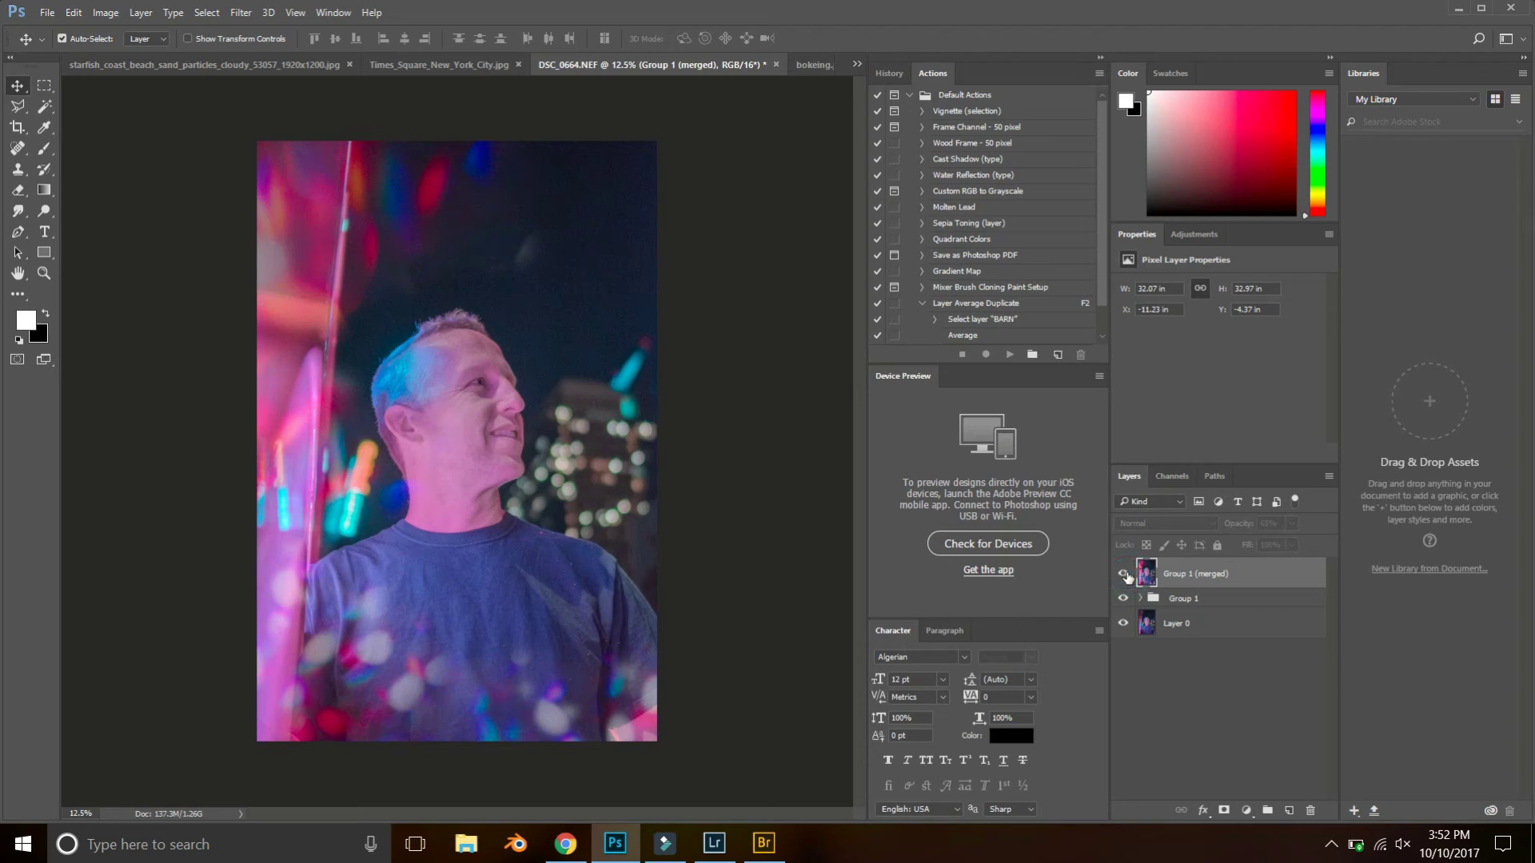
left_click(1124, 574)
left_click(1121, 597)
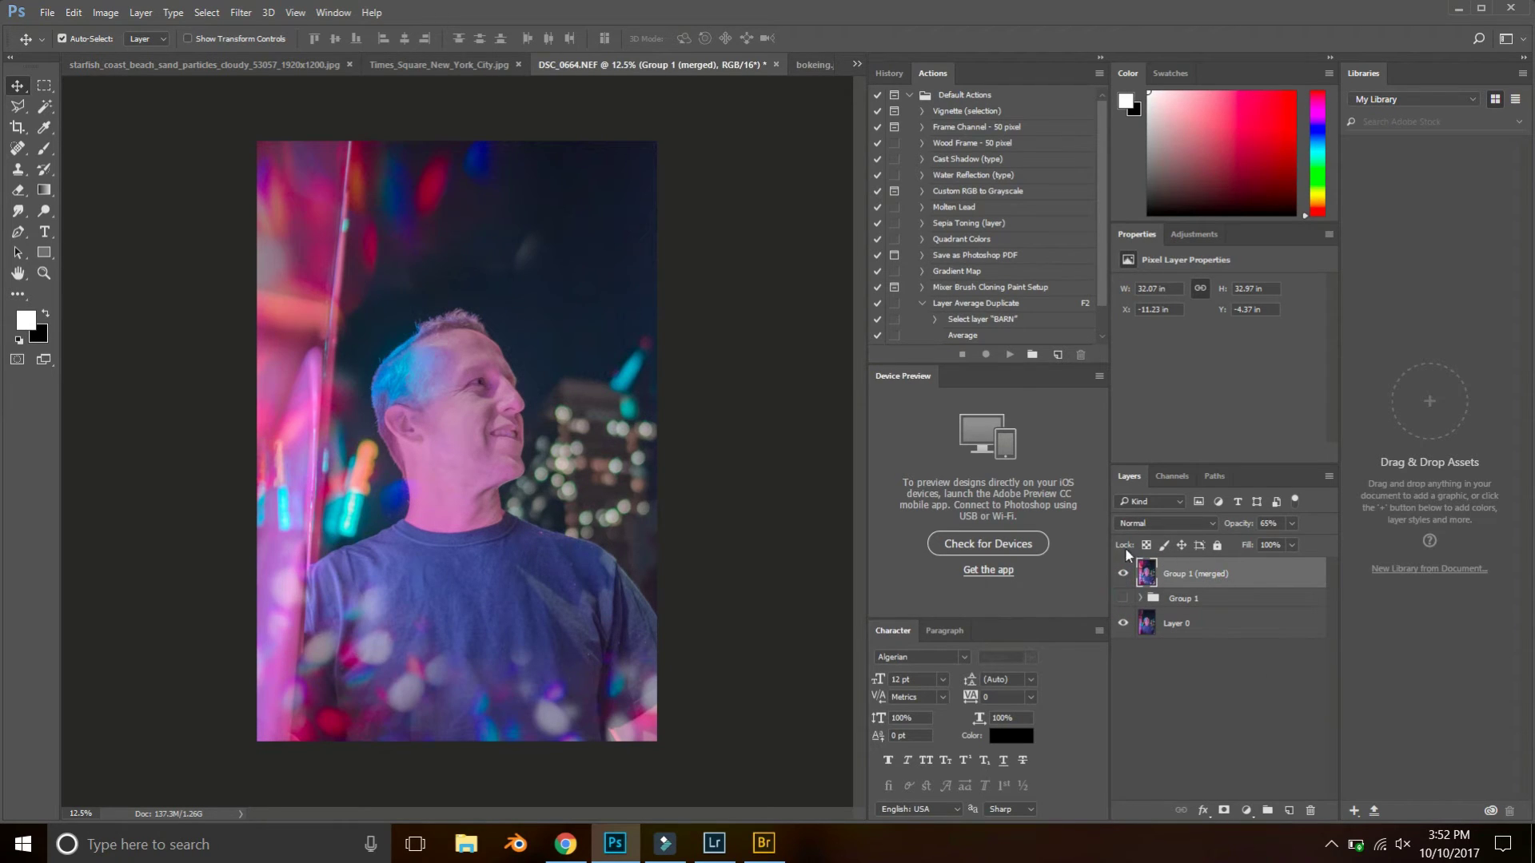
- Launch Color Efex Pro 4 on the merged layer and pick the Photo Stylizer filter
left_click(247, 17)
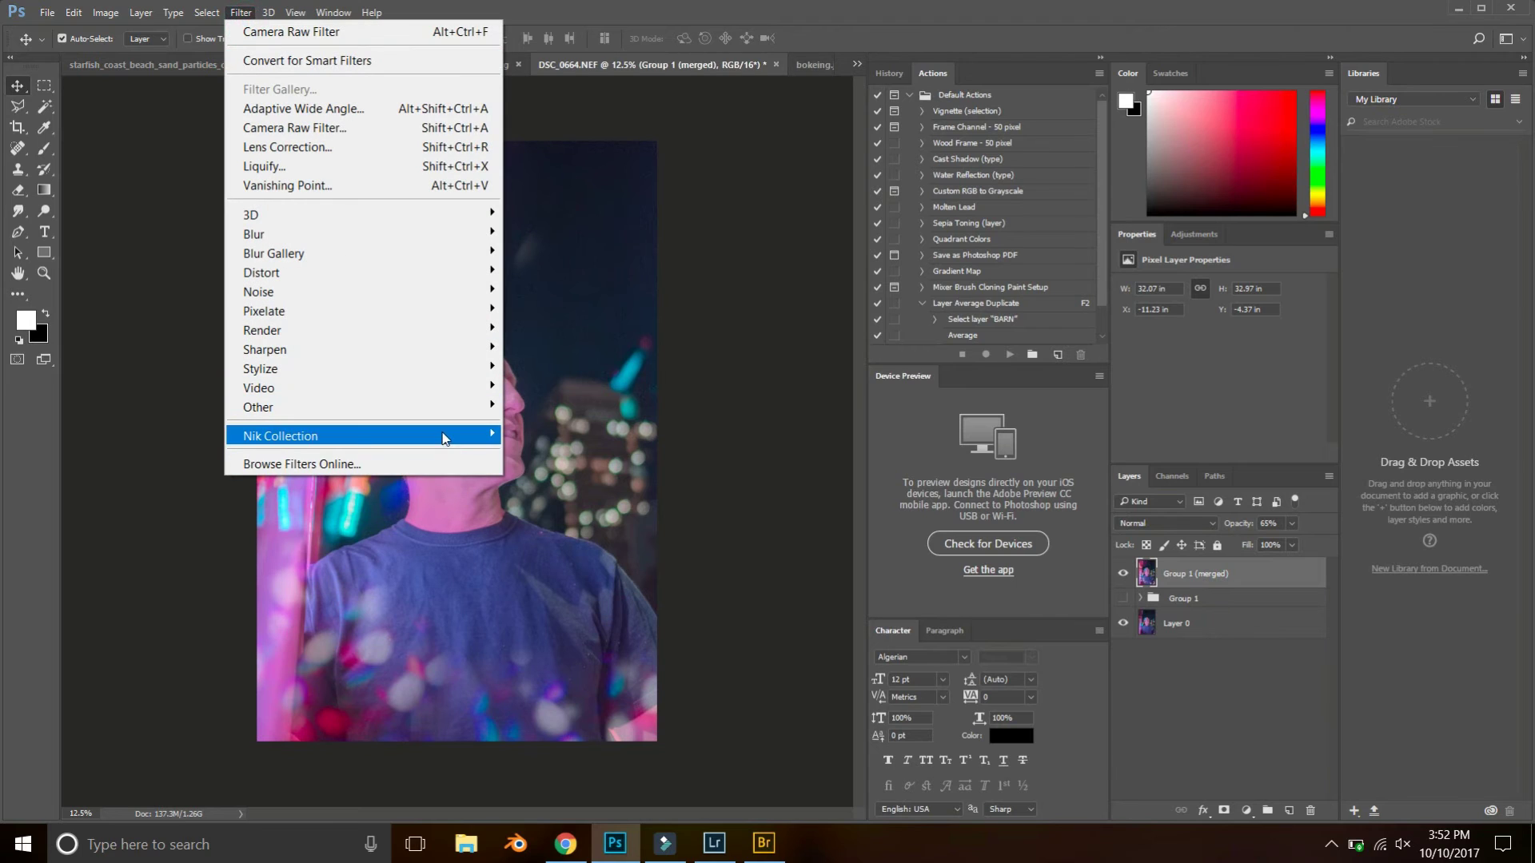
mouse_move(491, 431)
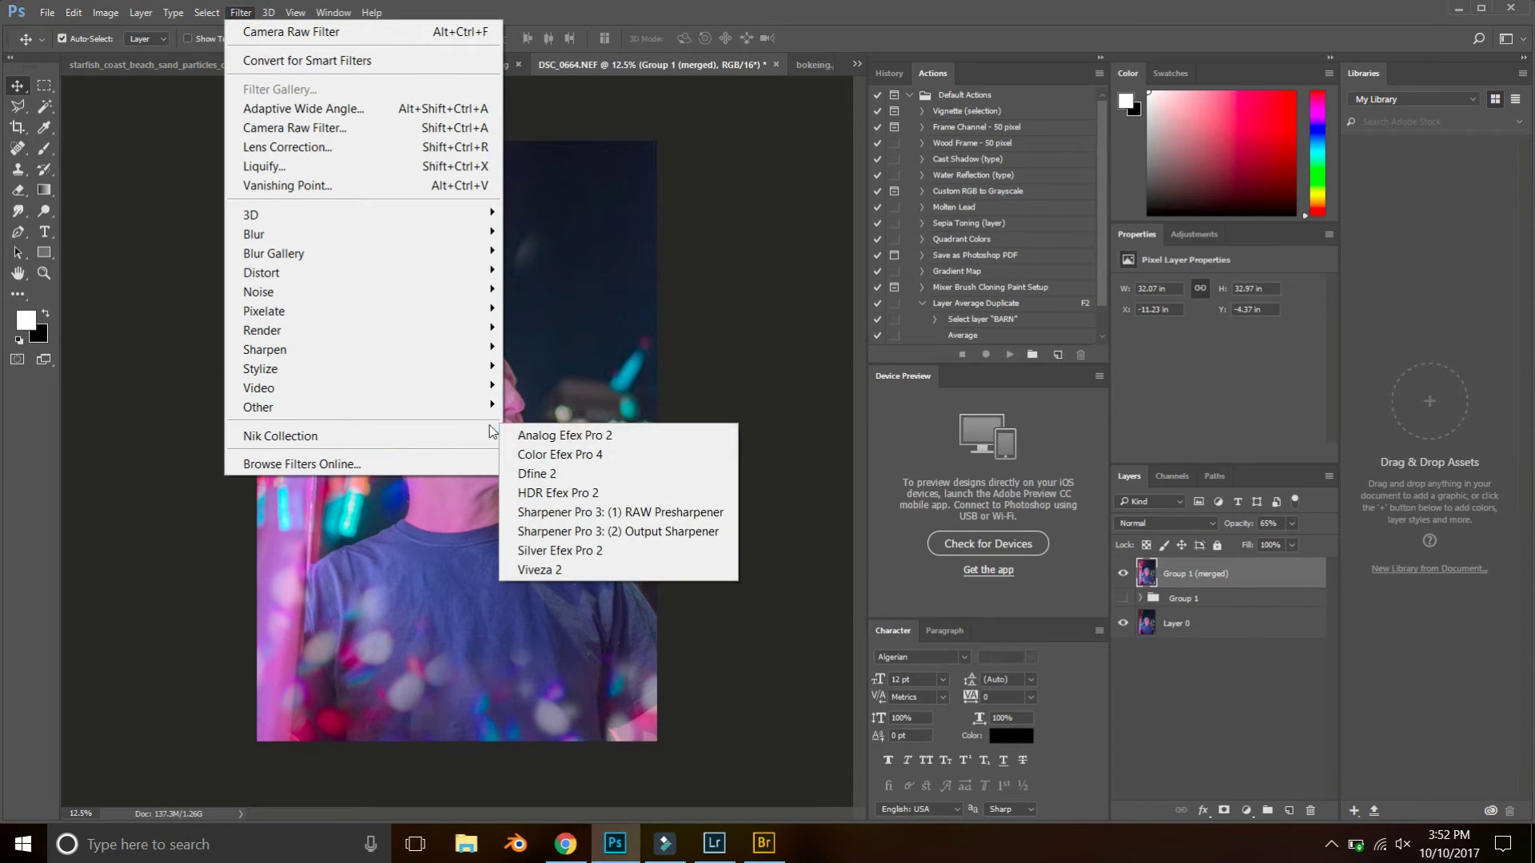
left_click(559, 454)
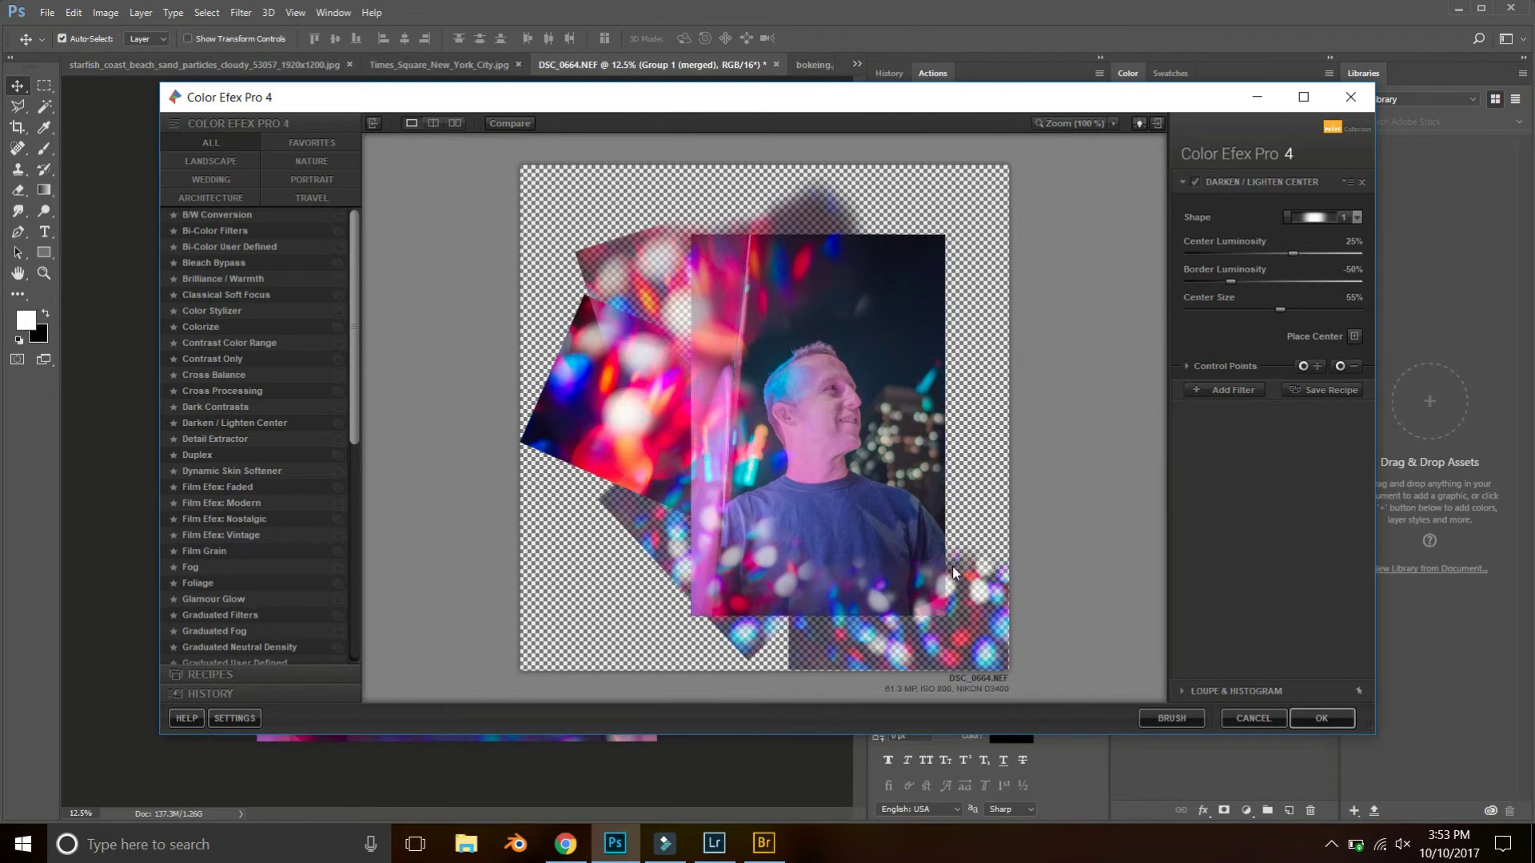
left_click(212, 194)
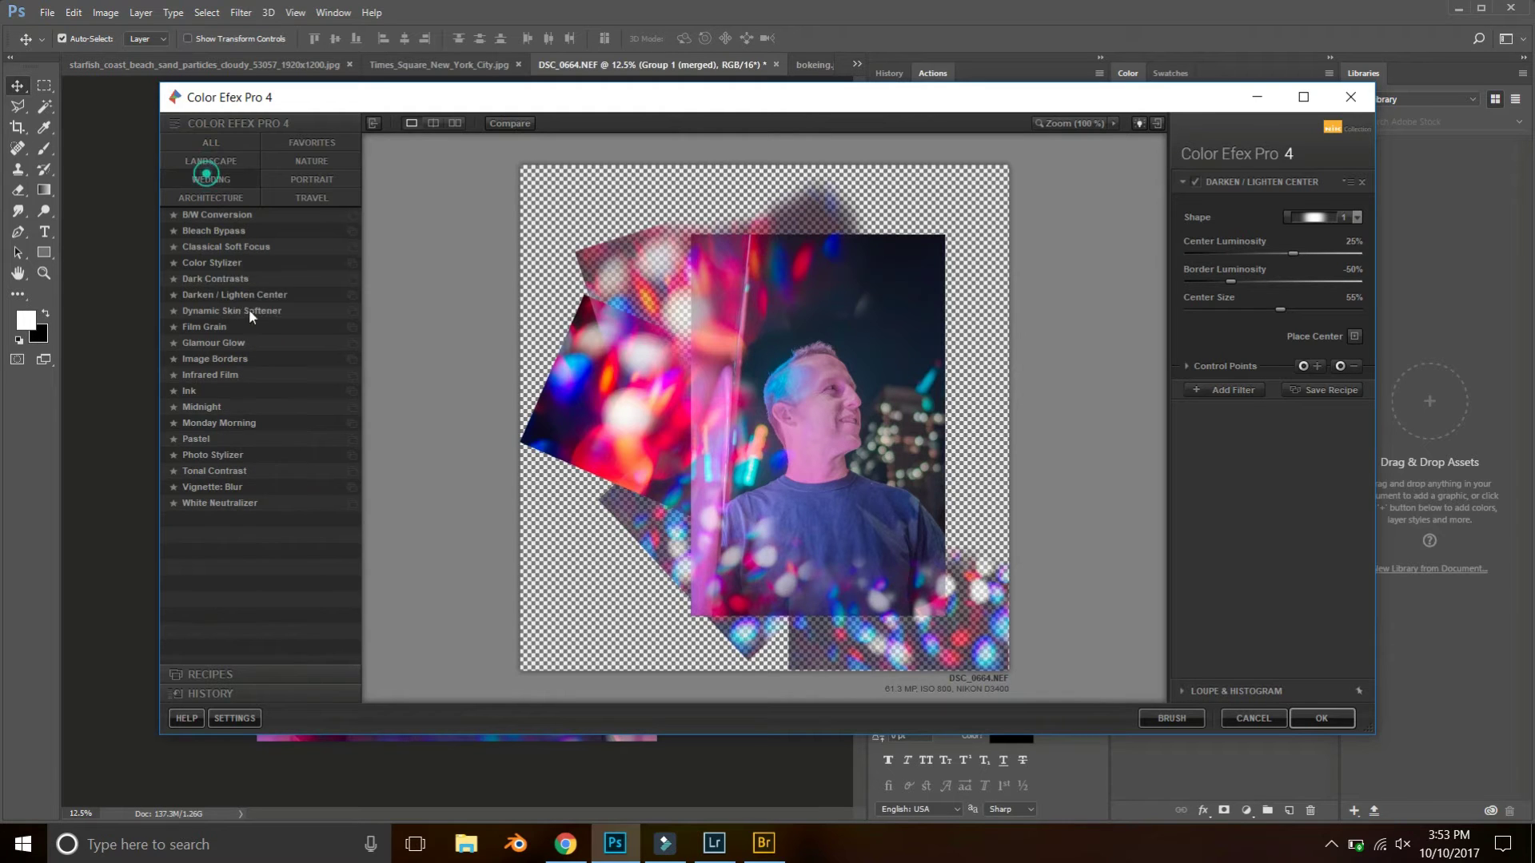
left_click(219, 454)
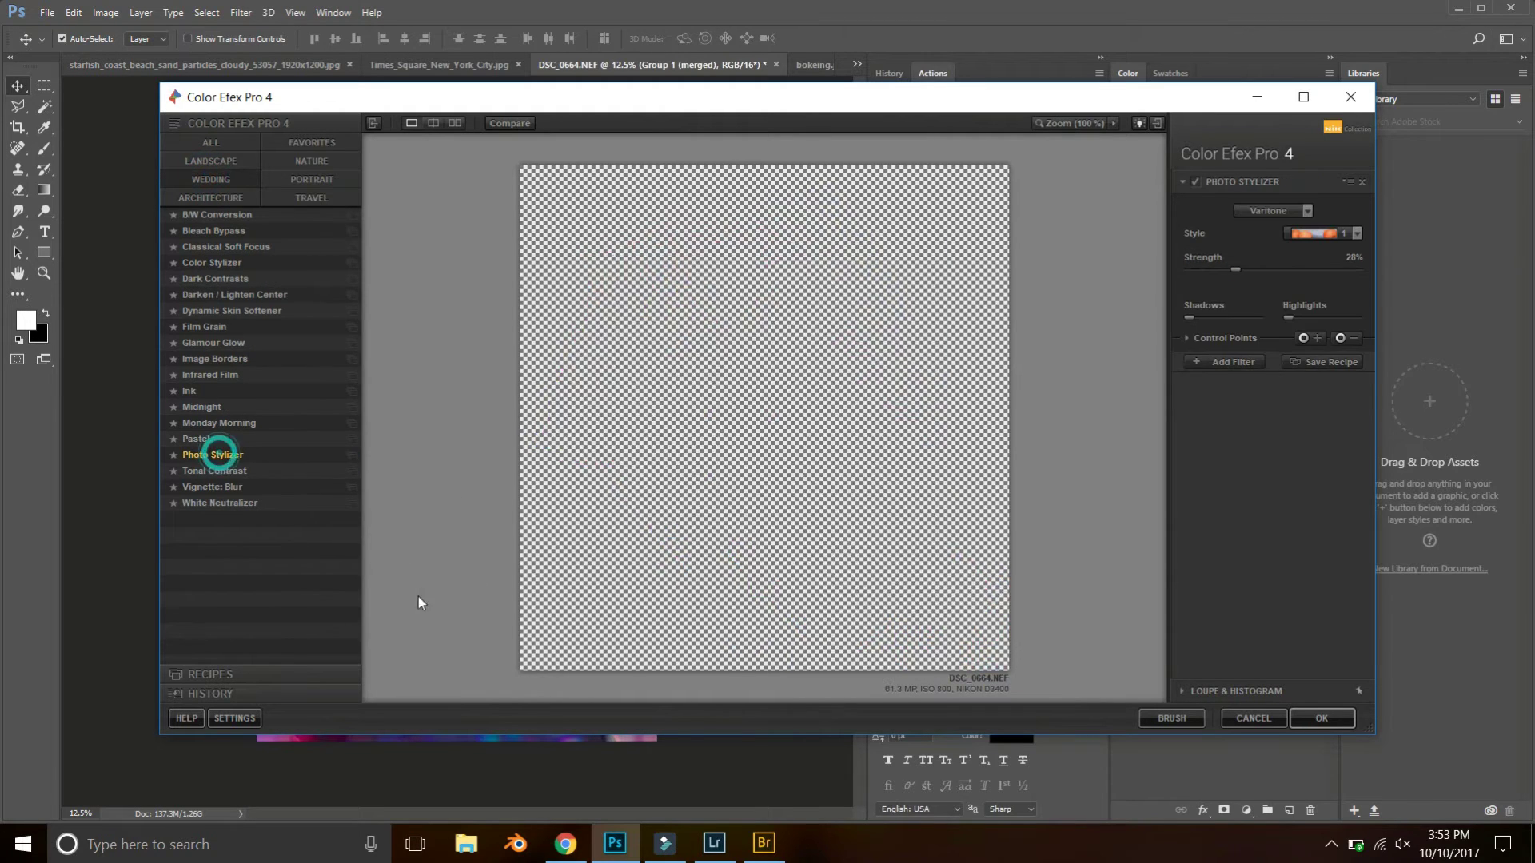
- Choose Photo Stylizer style 3 and compare it against the original
left_click(1357, 233)
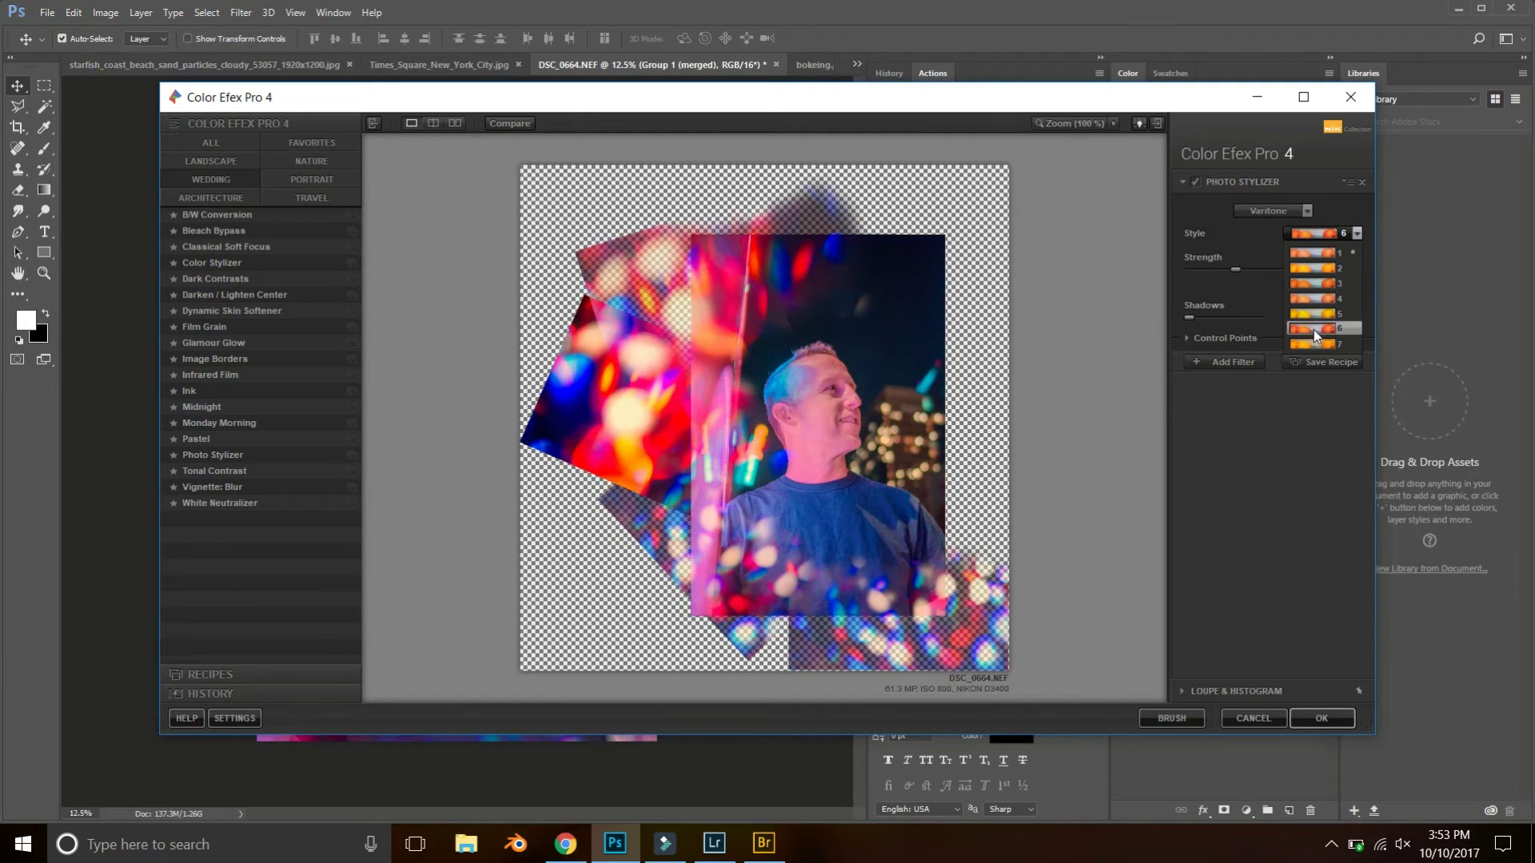
left_click(1314, 284)
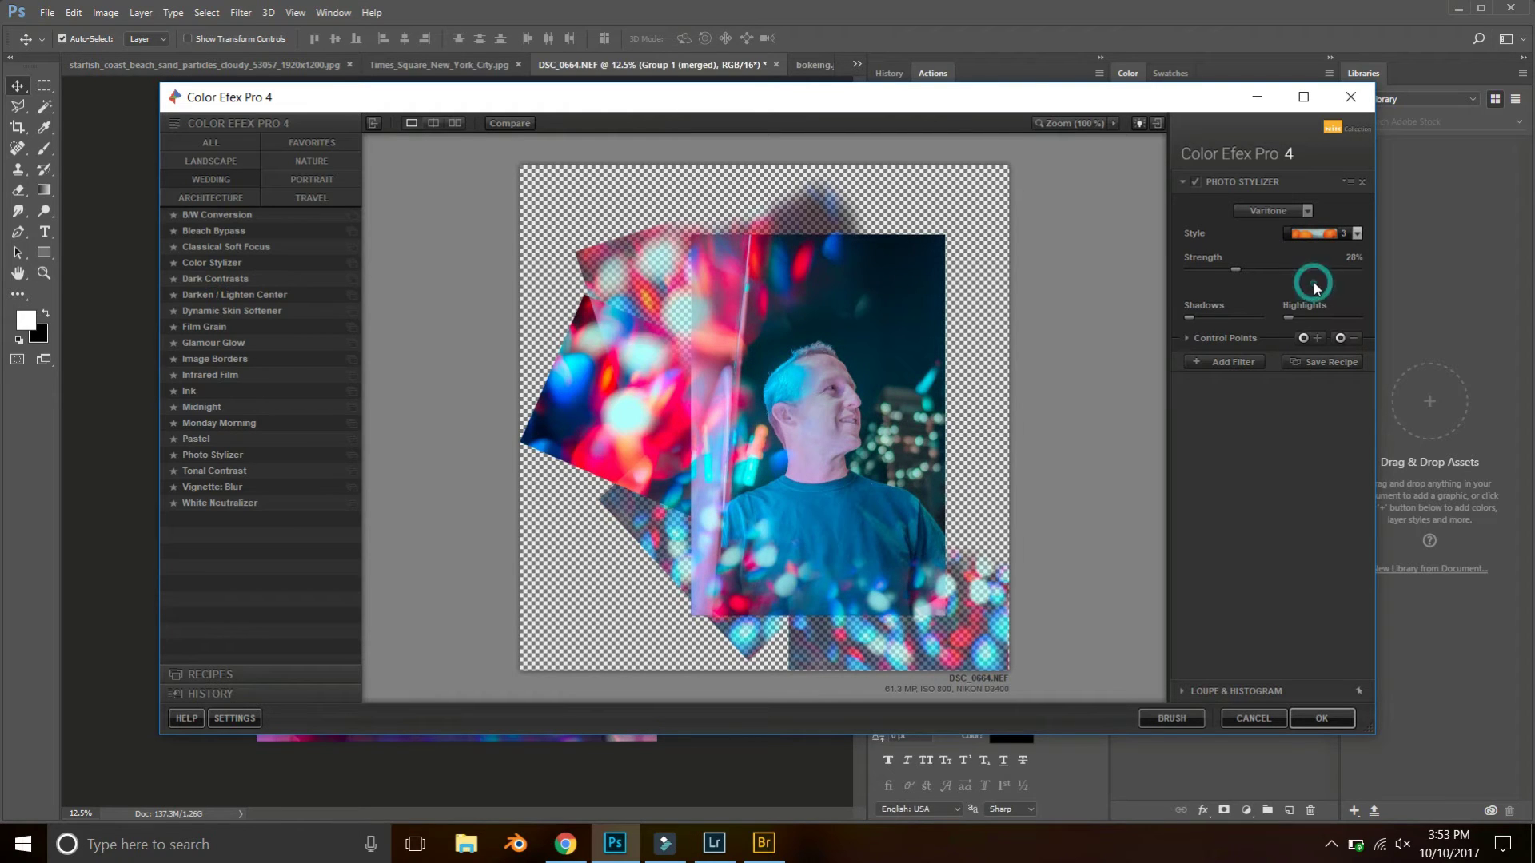
left_click(497, 123)
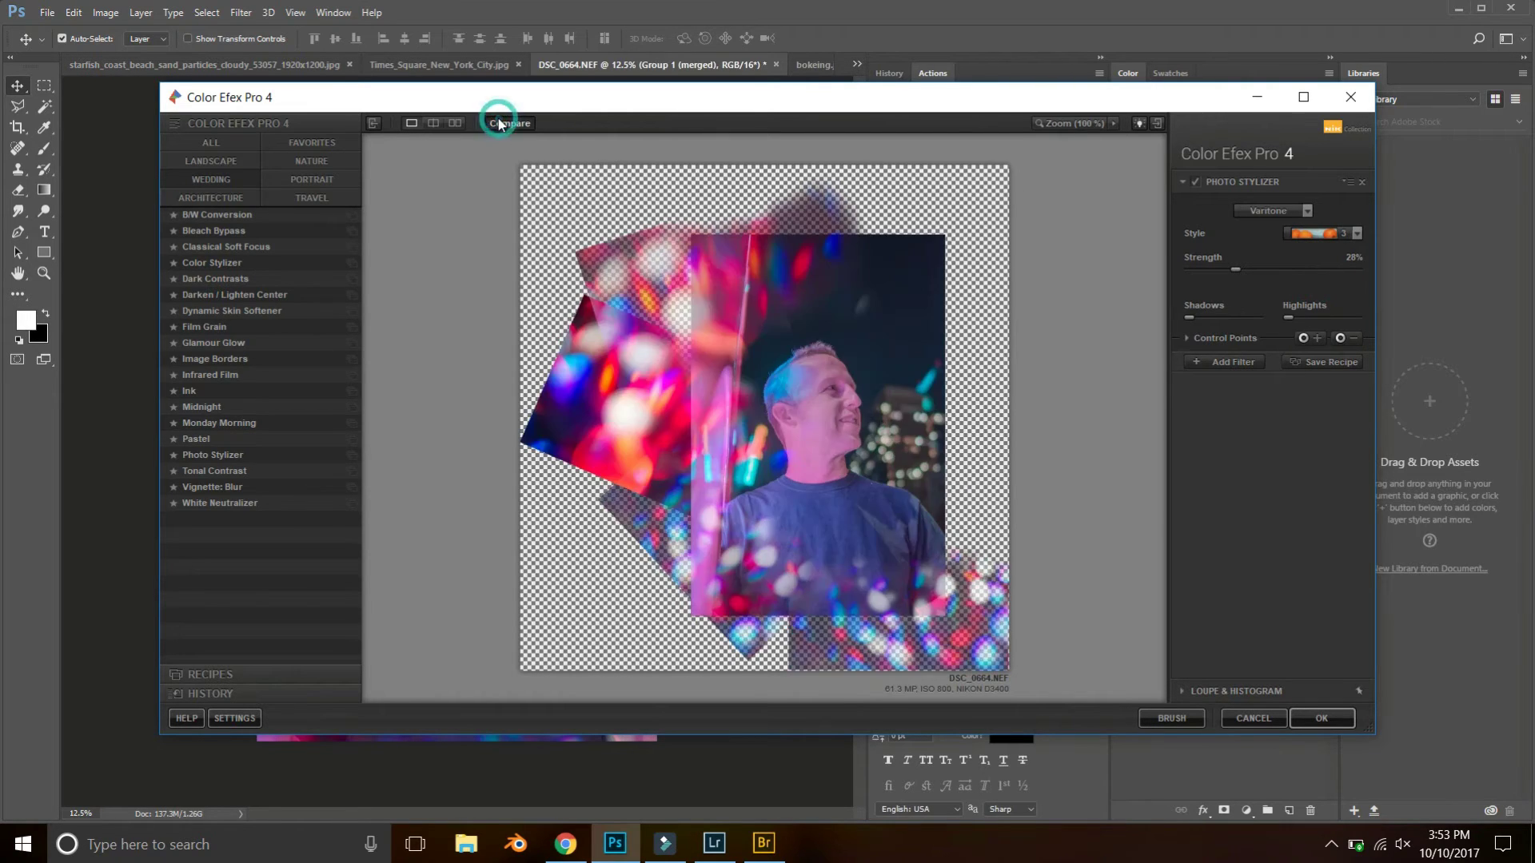
left_click(498, 123)
left_click(497, 123)
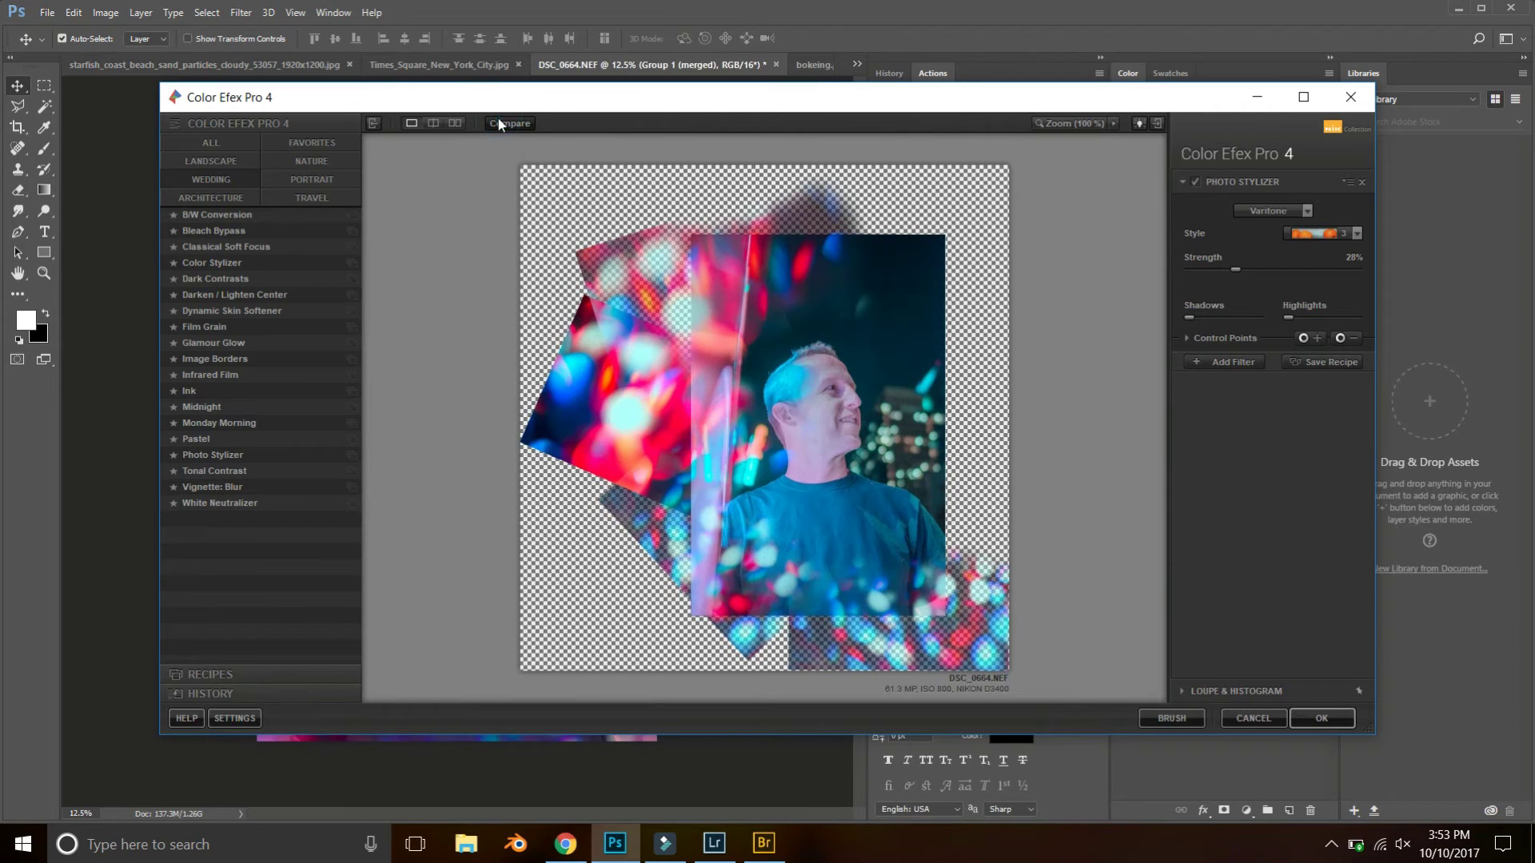
- Set Strength to 27% and Opacity to 43%, compare, and apply the grade
left_click(1239, 269)
left_click(1187, 338)
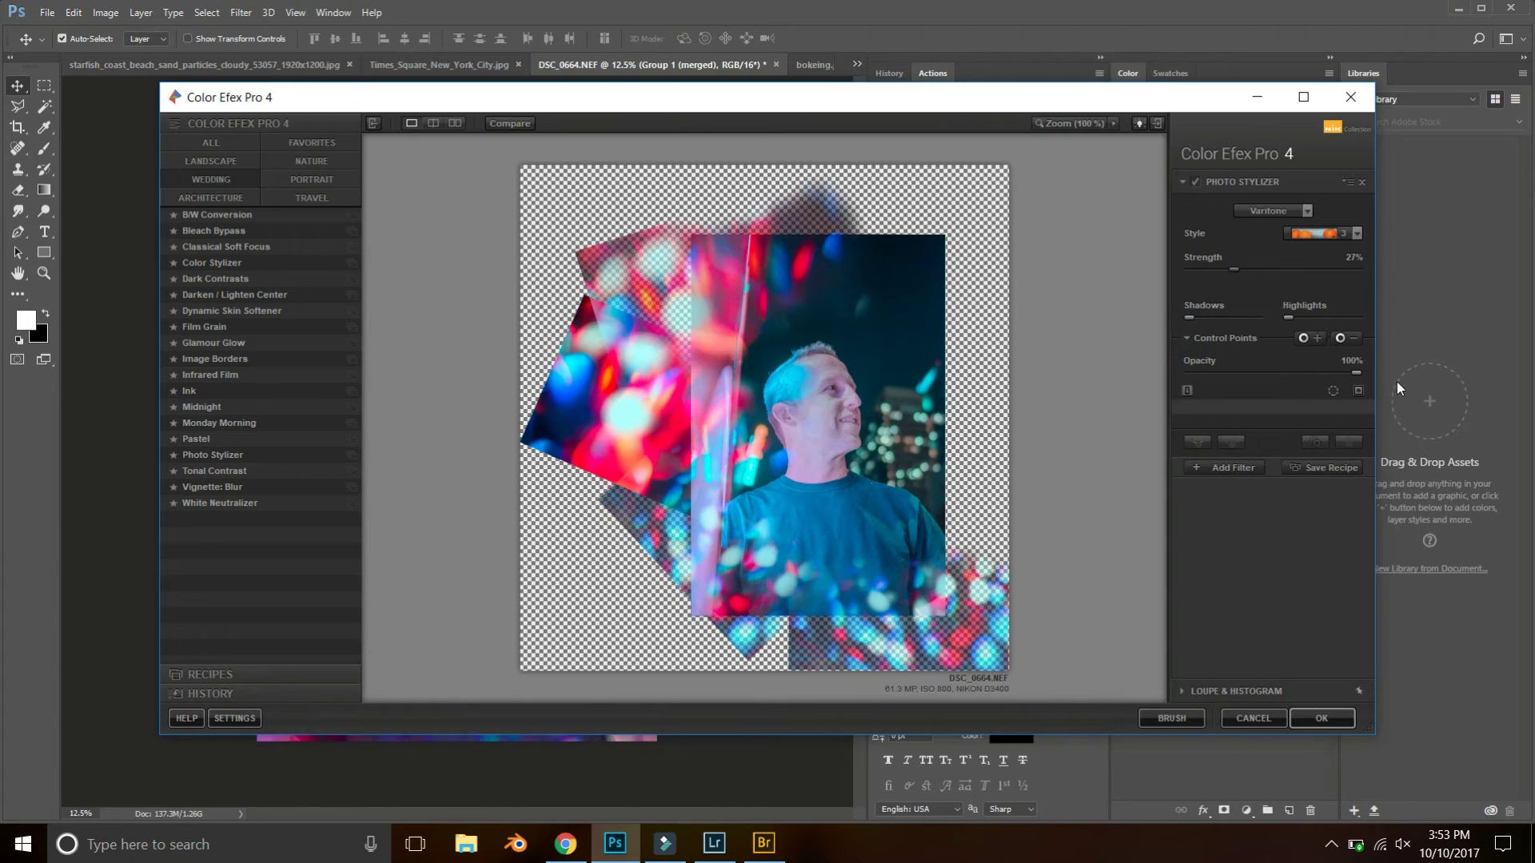
left_click_drag(1356, 372, 1253, 371)
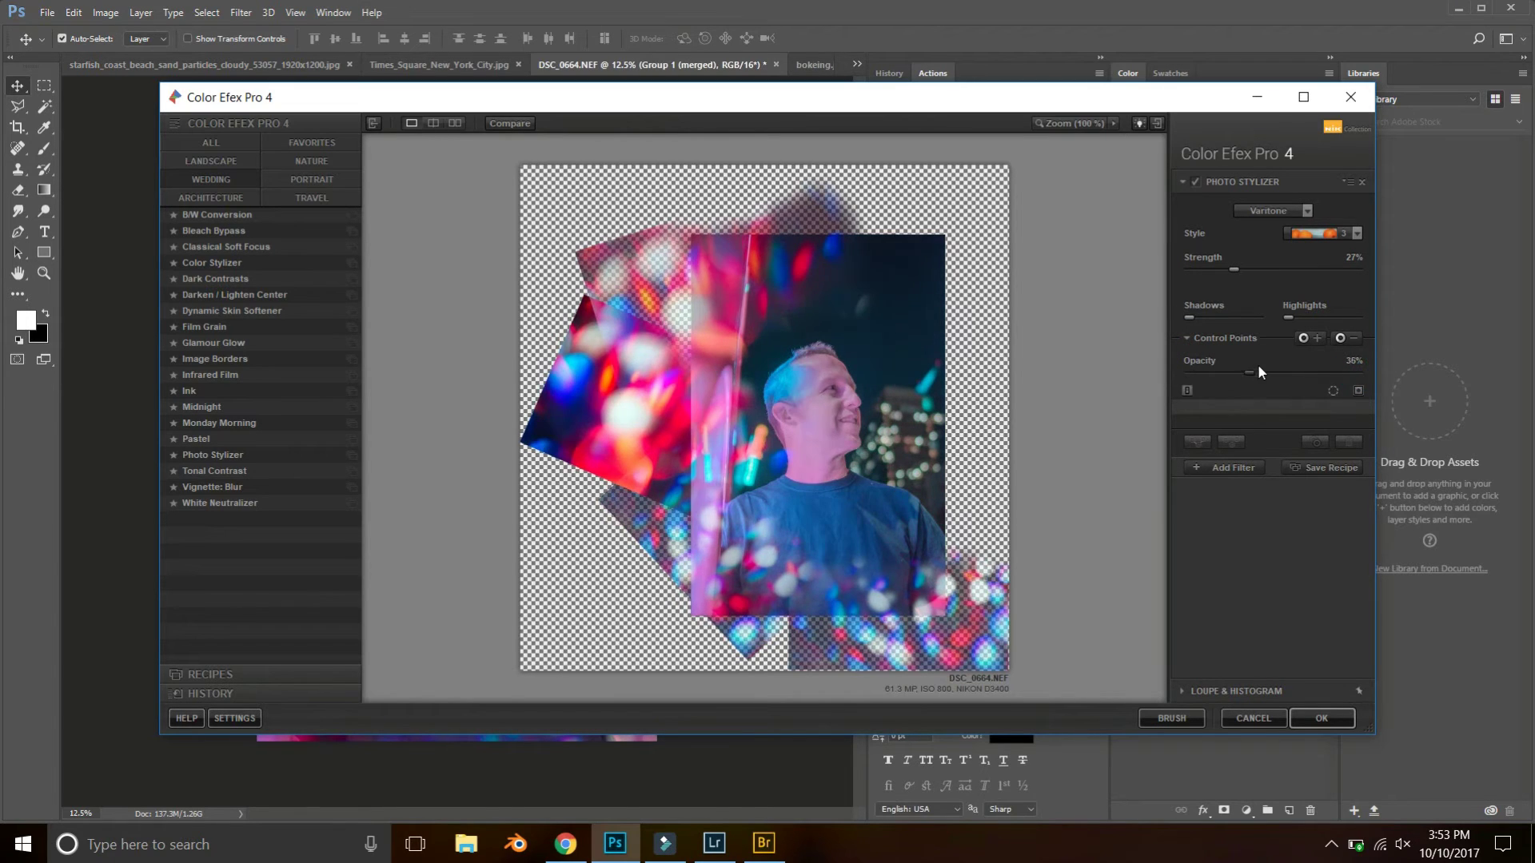
left_click(511, 122)
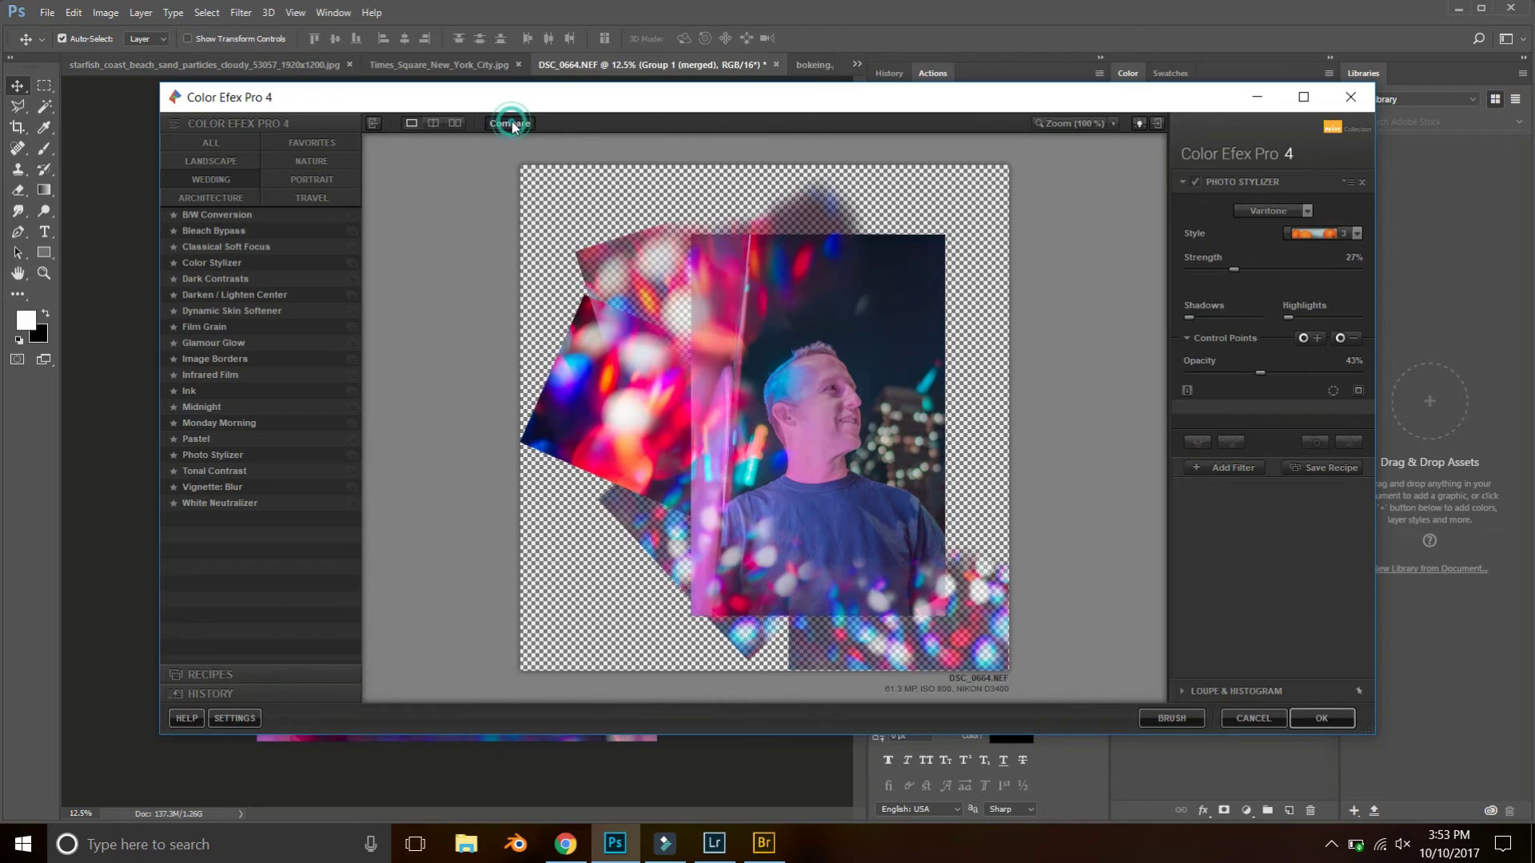
left_click(511, 122)
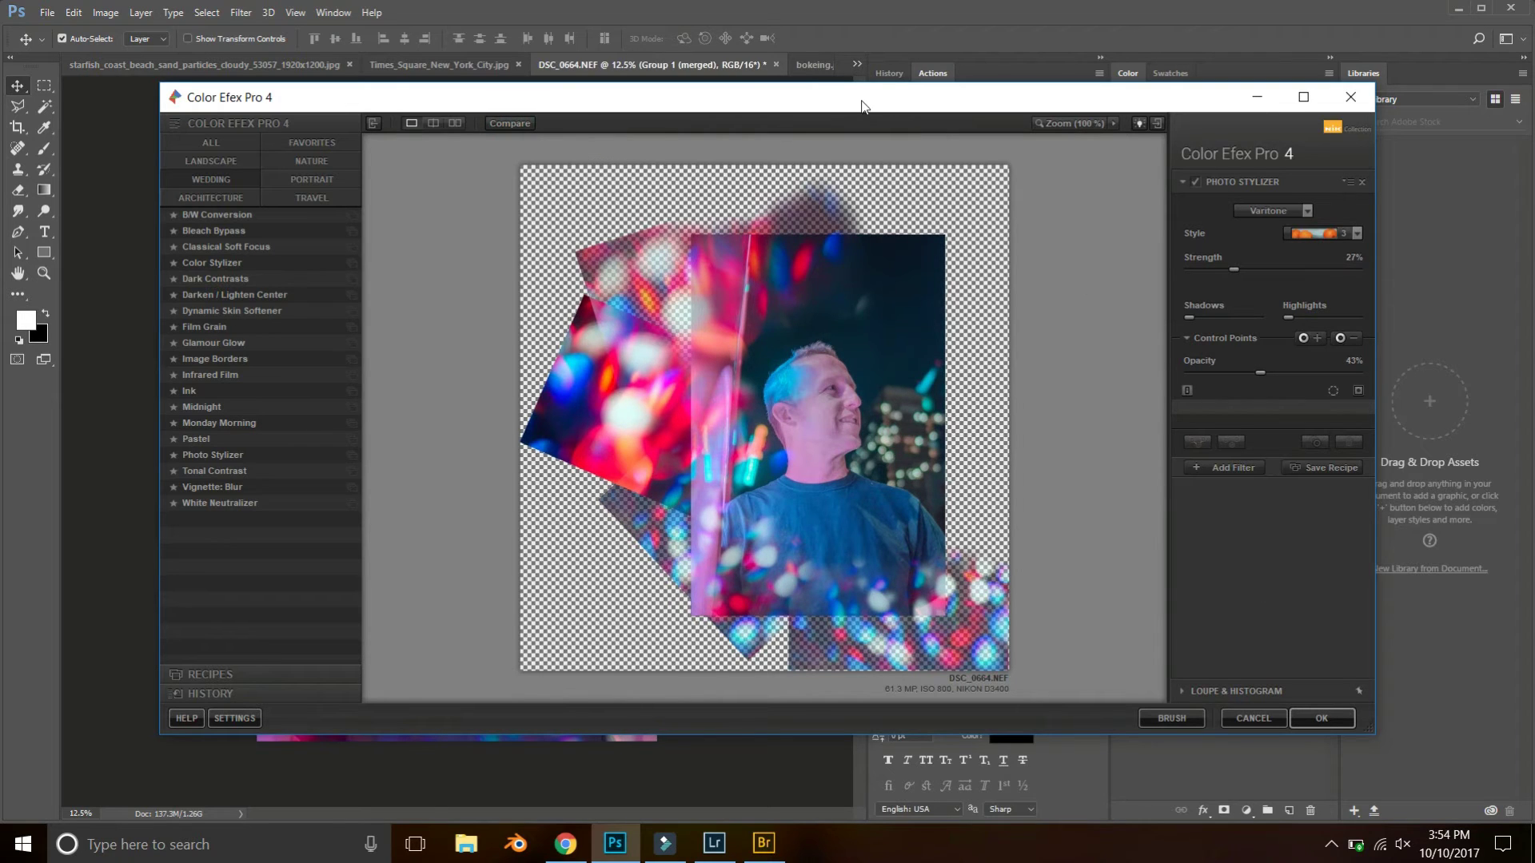
left_click(1322, 717)
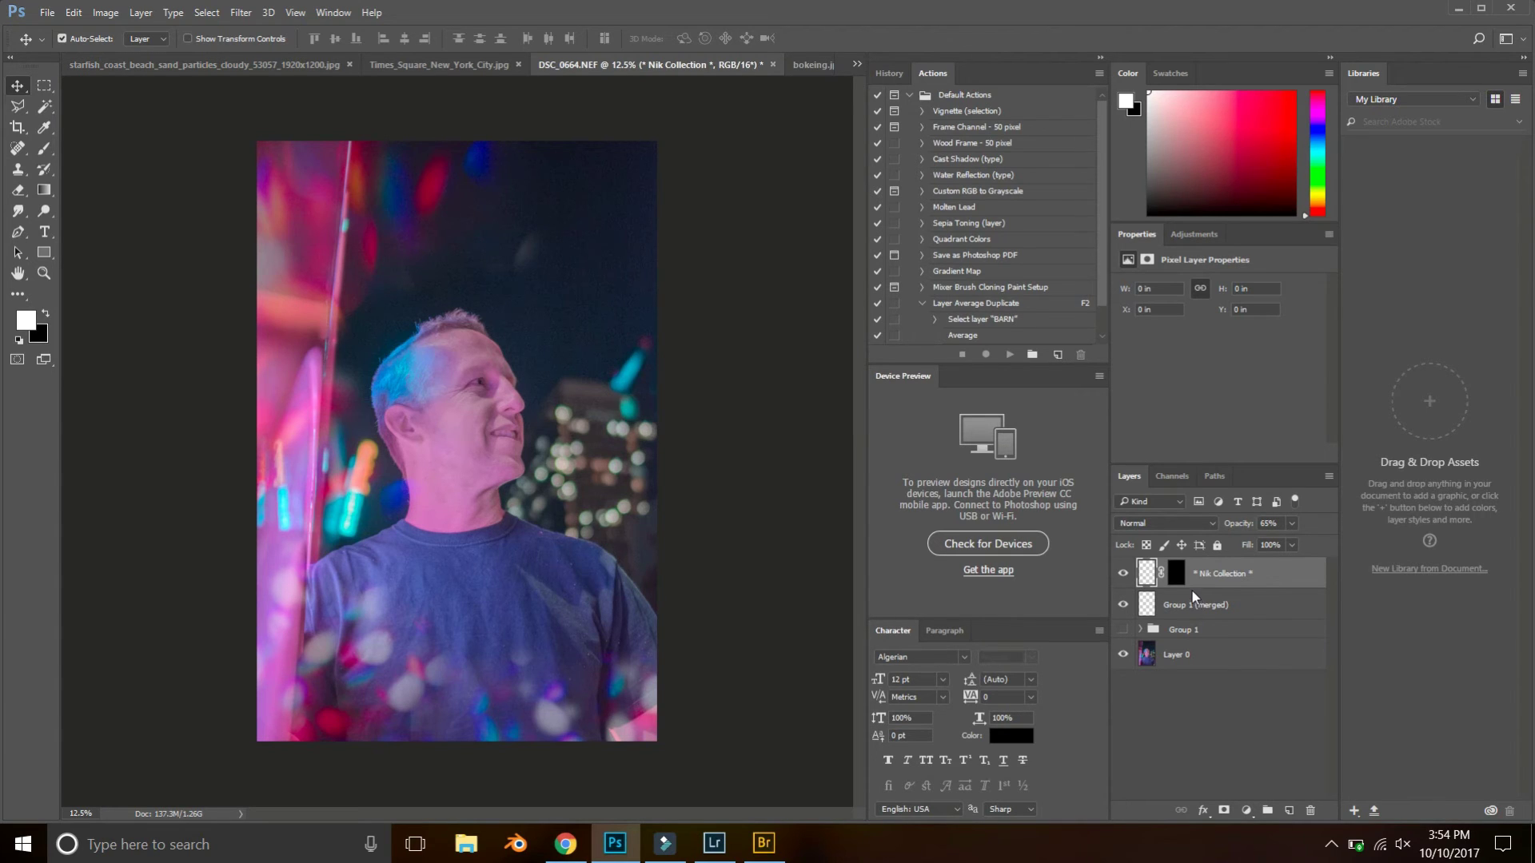
- Toggle the Photo Stylizer (CEP 4) layer off and on to compare the grade
left_click(1123, 576)
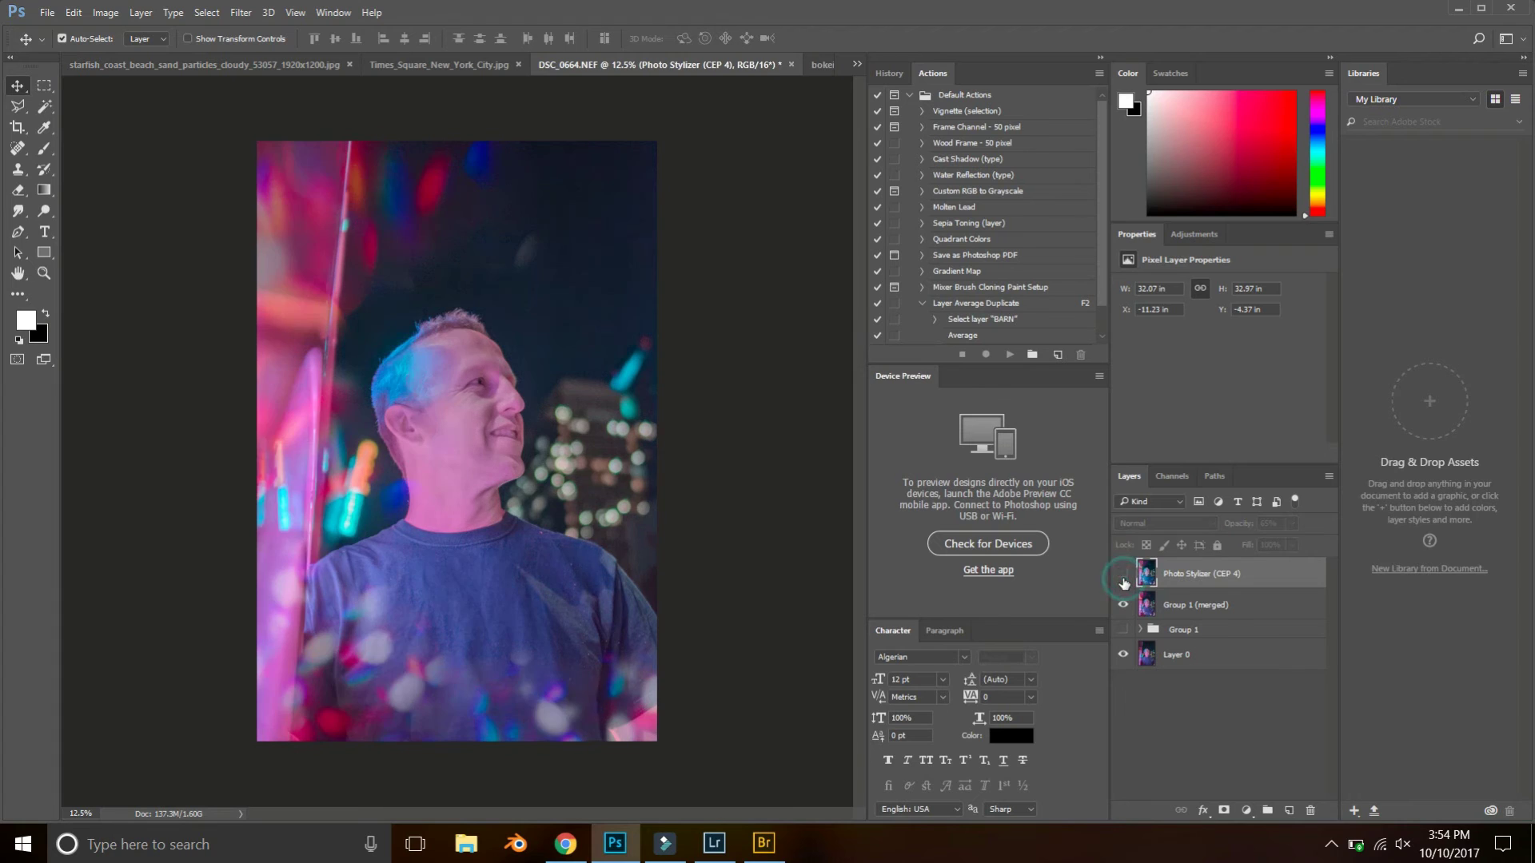
left_click(1123, 575)
left_click(1123, 575)
left_click(1123, 576)
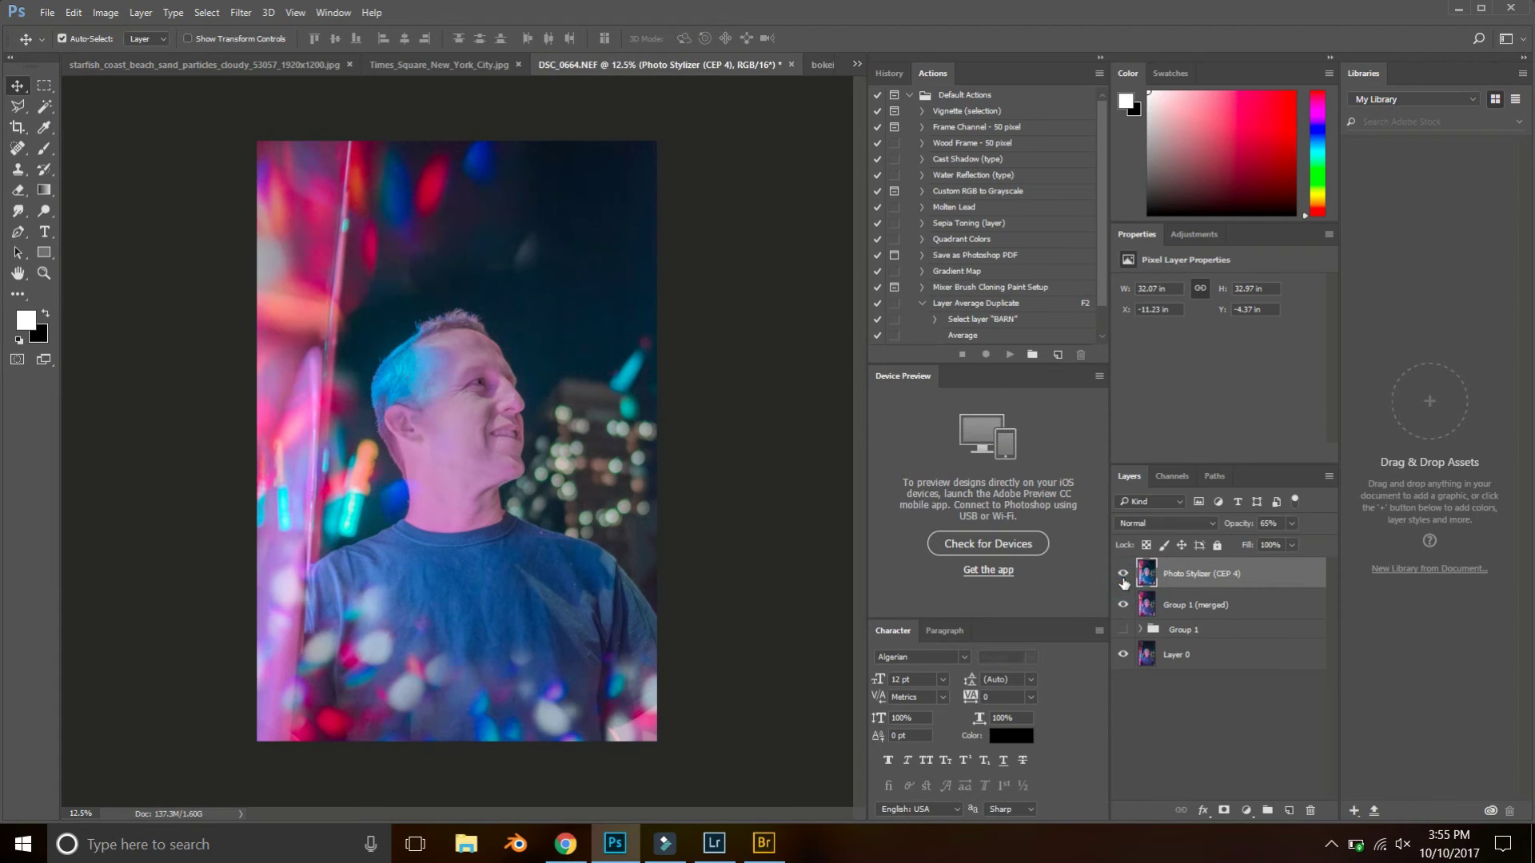
left_click(1123, 575)
left_click(1123, 576)
left_click(1123, 577)
left_click(1123, 577)
- Compare the layer once more, then save the image as DSC_0664-Edit-2.tif
left_click(1122, 573)
left_click(1122, 573)
left_click(1123, 573)
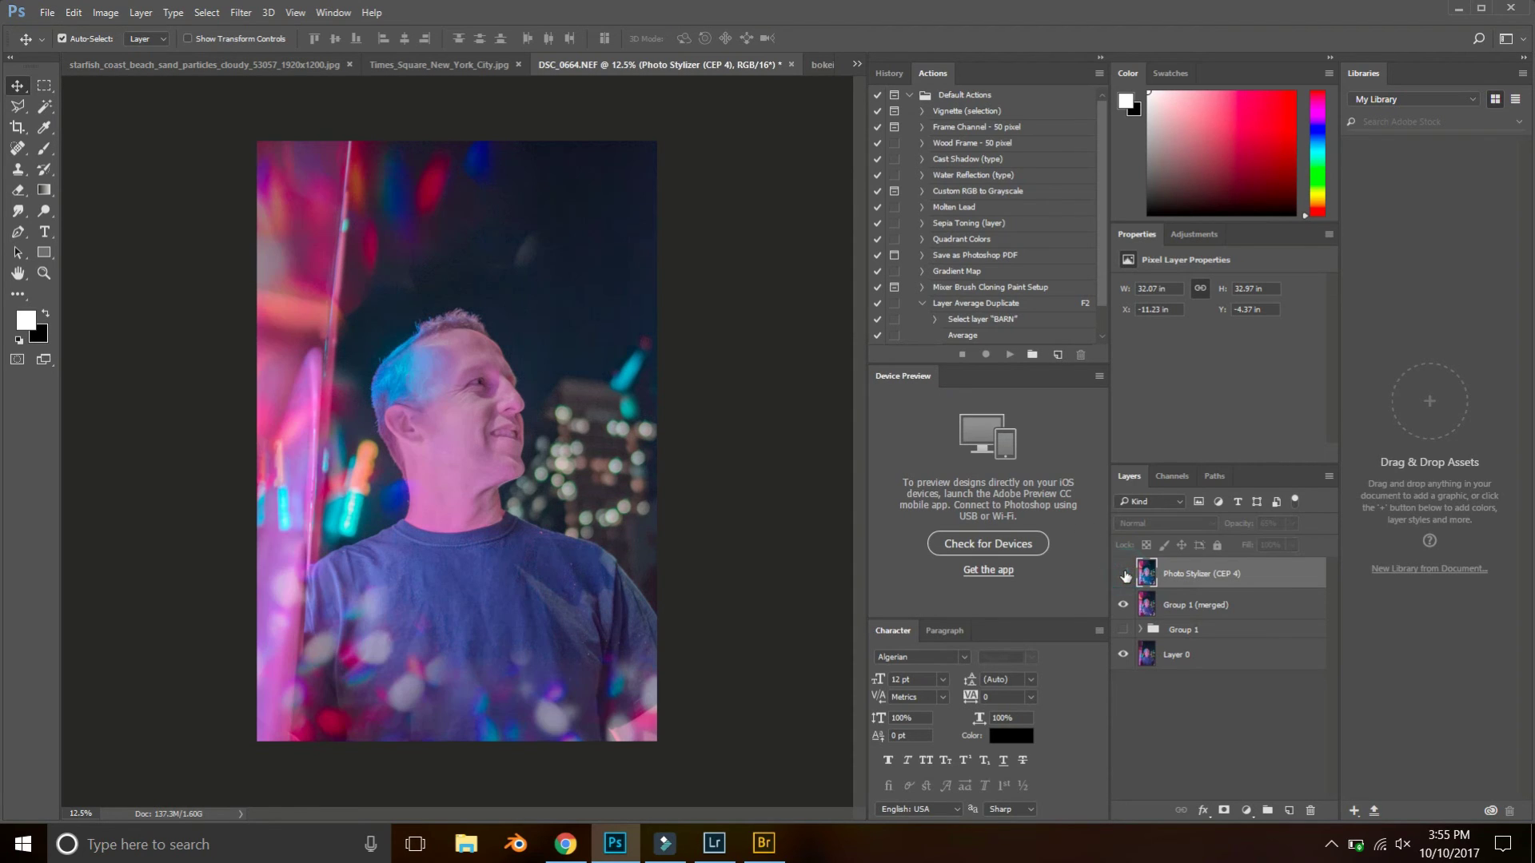
left_click(1123, 573)
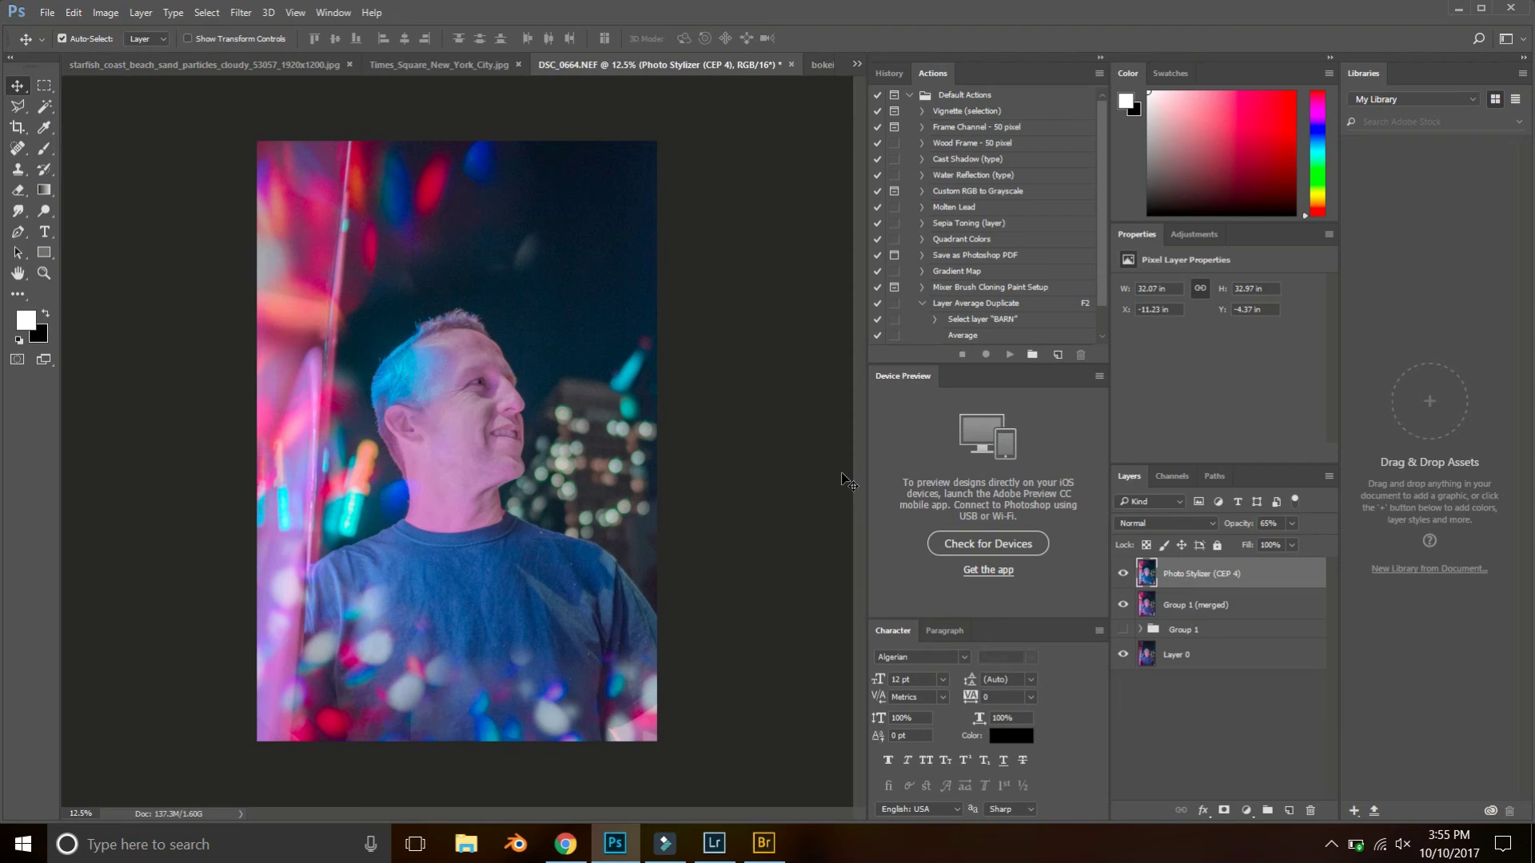
left_click(47, 13)
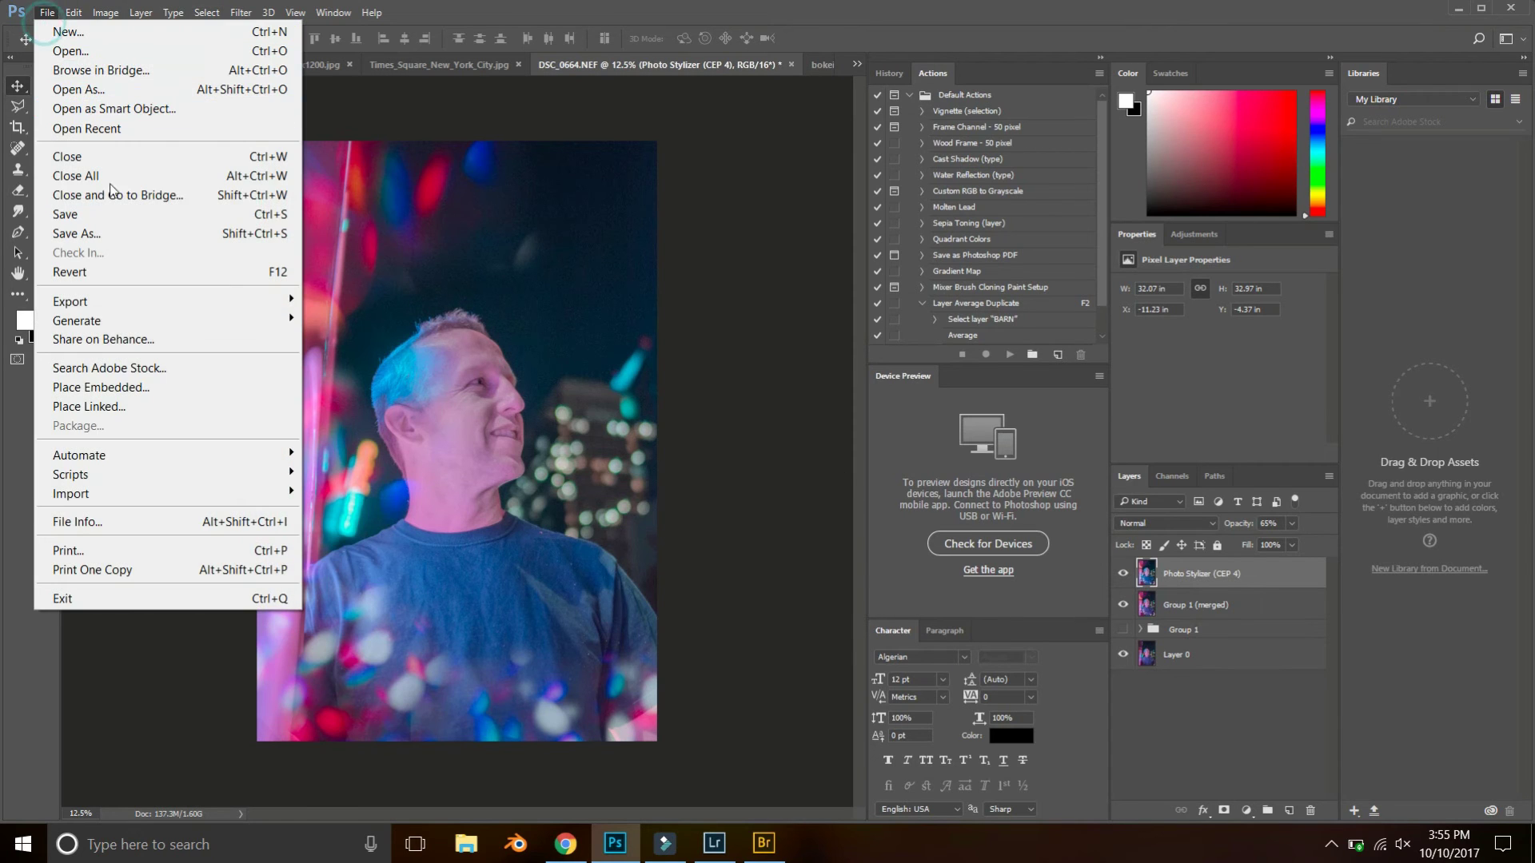
left_click(113, 211)
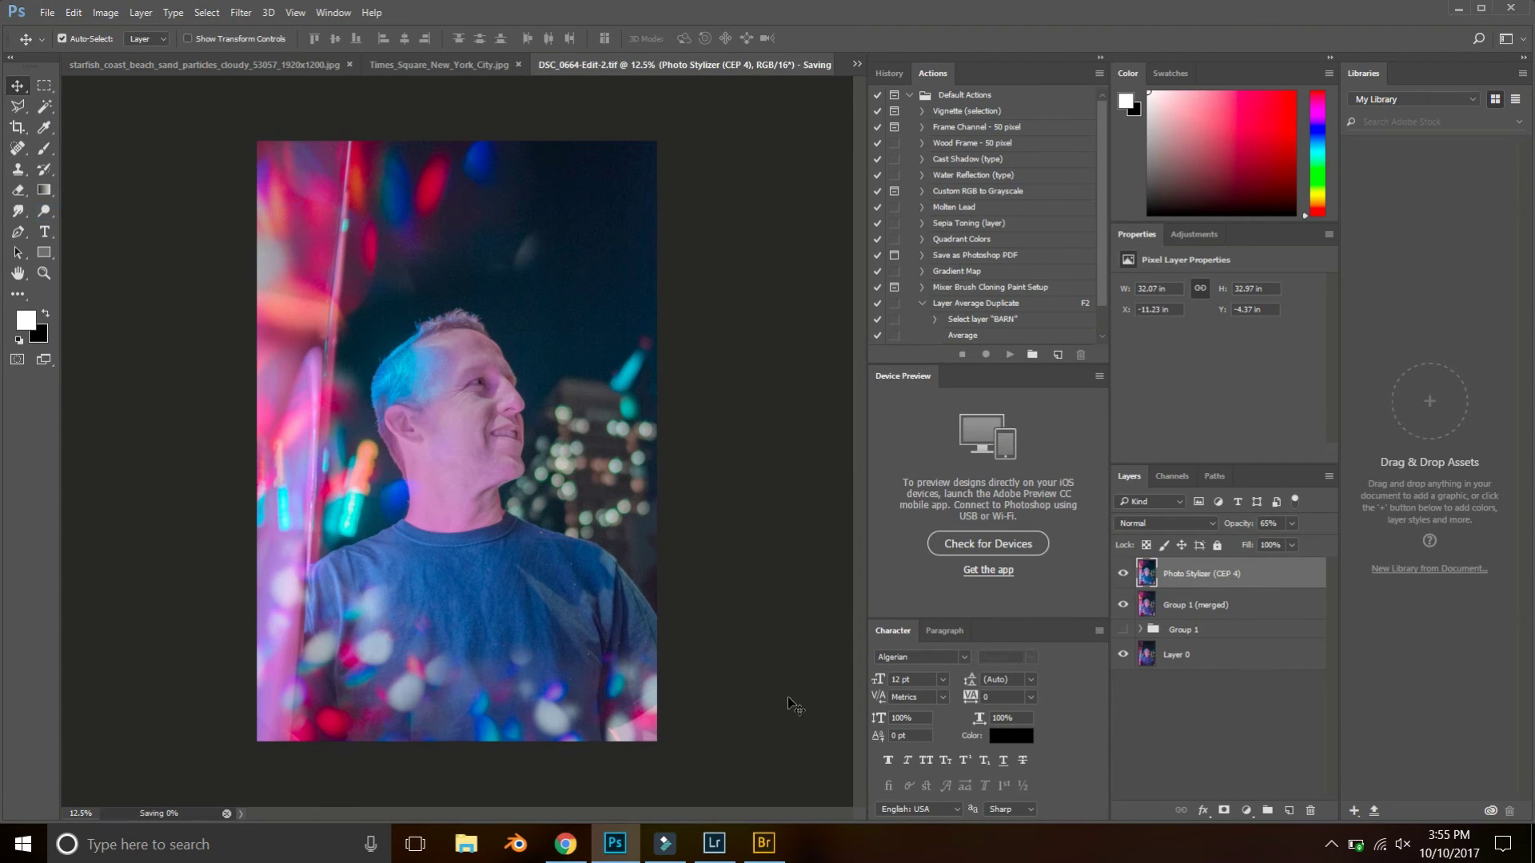
- In Lightroom, open the portrait in Develop, reset its settings, then undo the reset
left_click(714, 843)
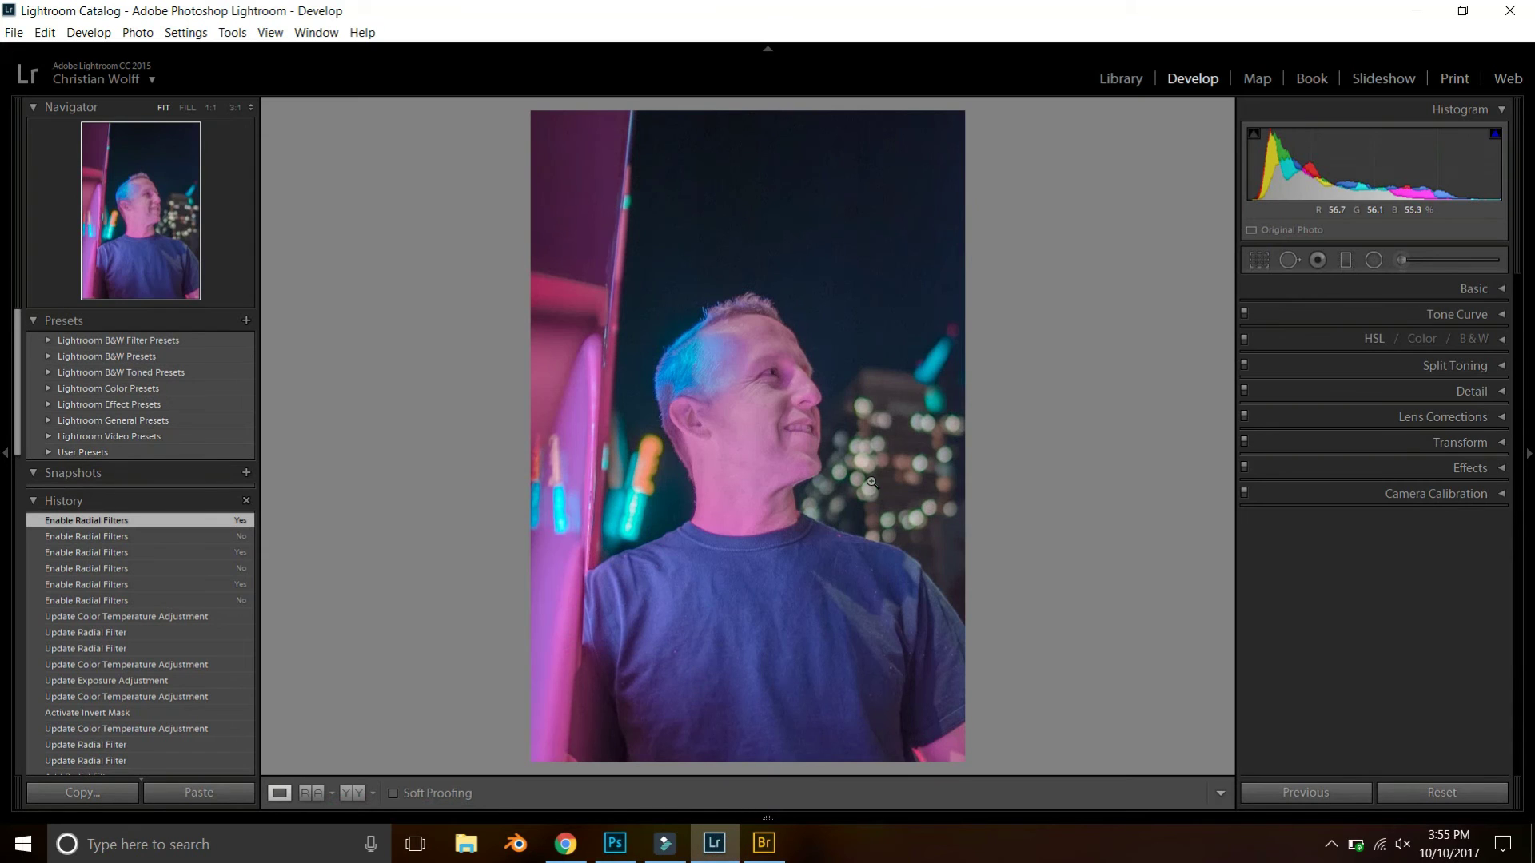
key("g")
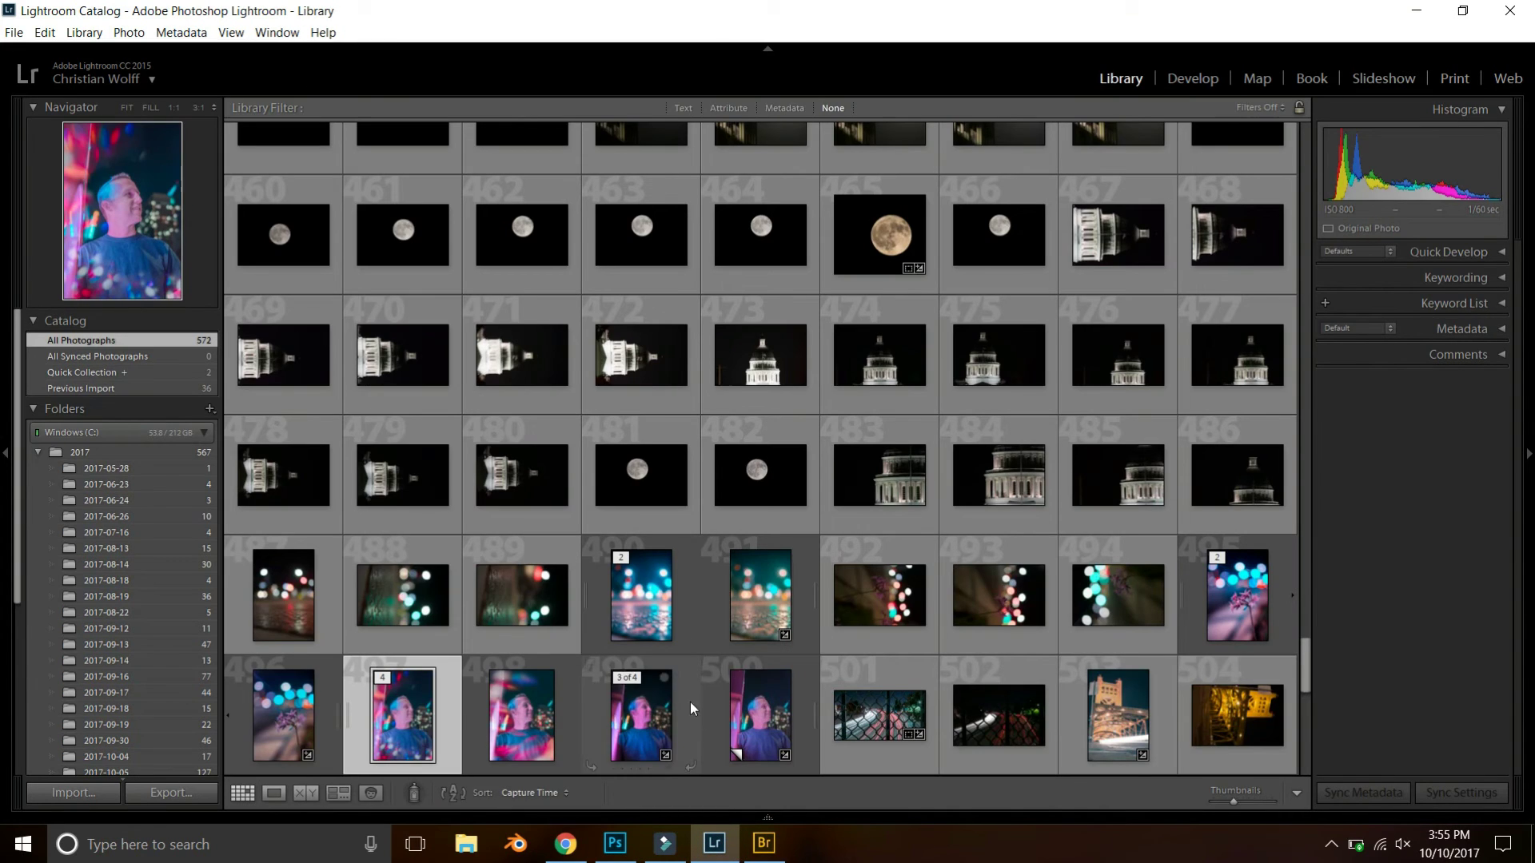
double_click(740, 719)
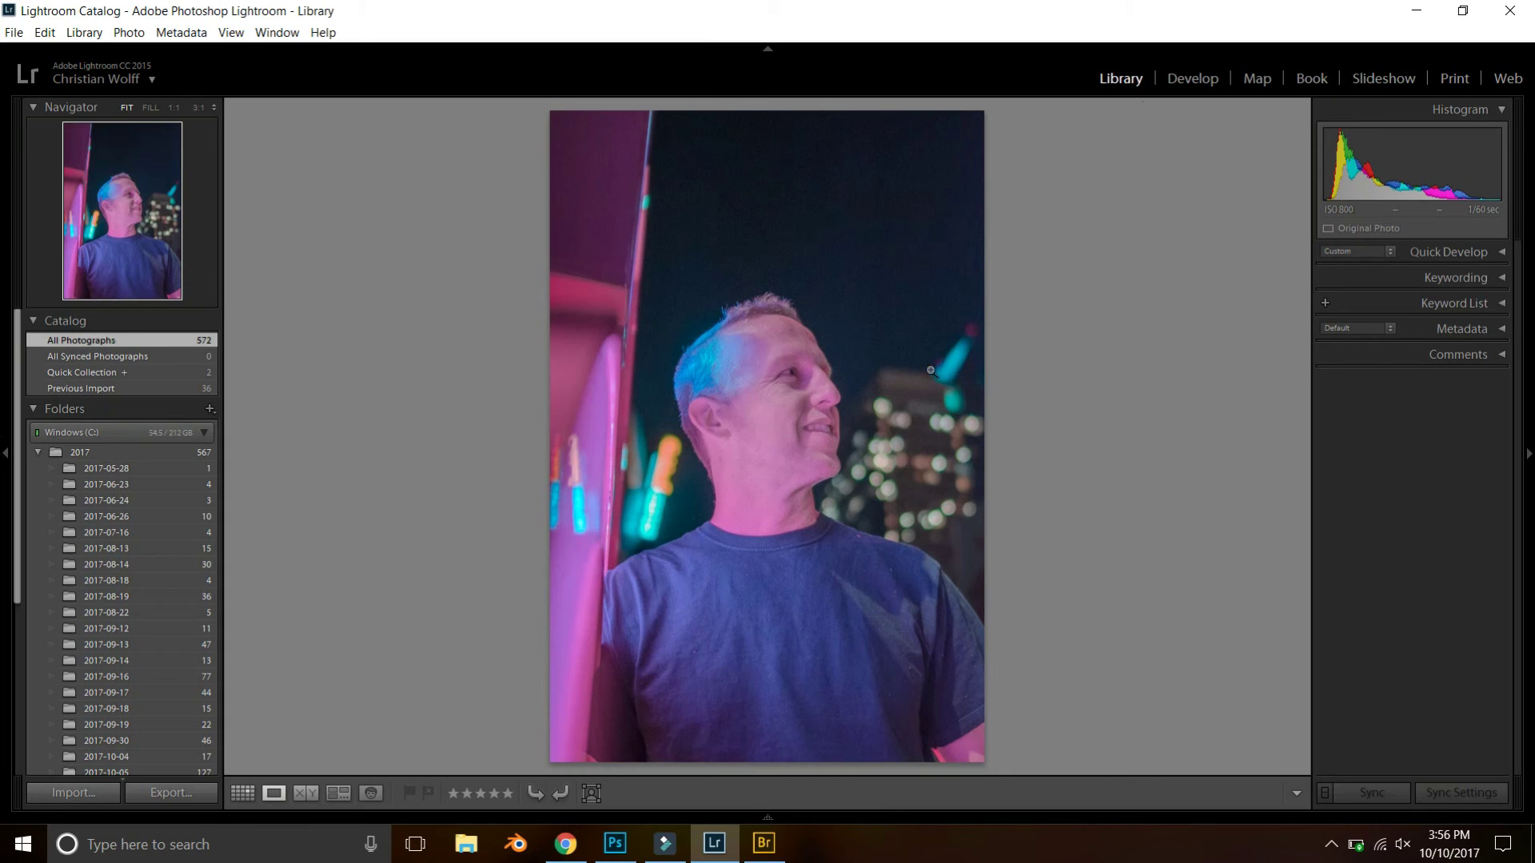
left_click(1186, 73)
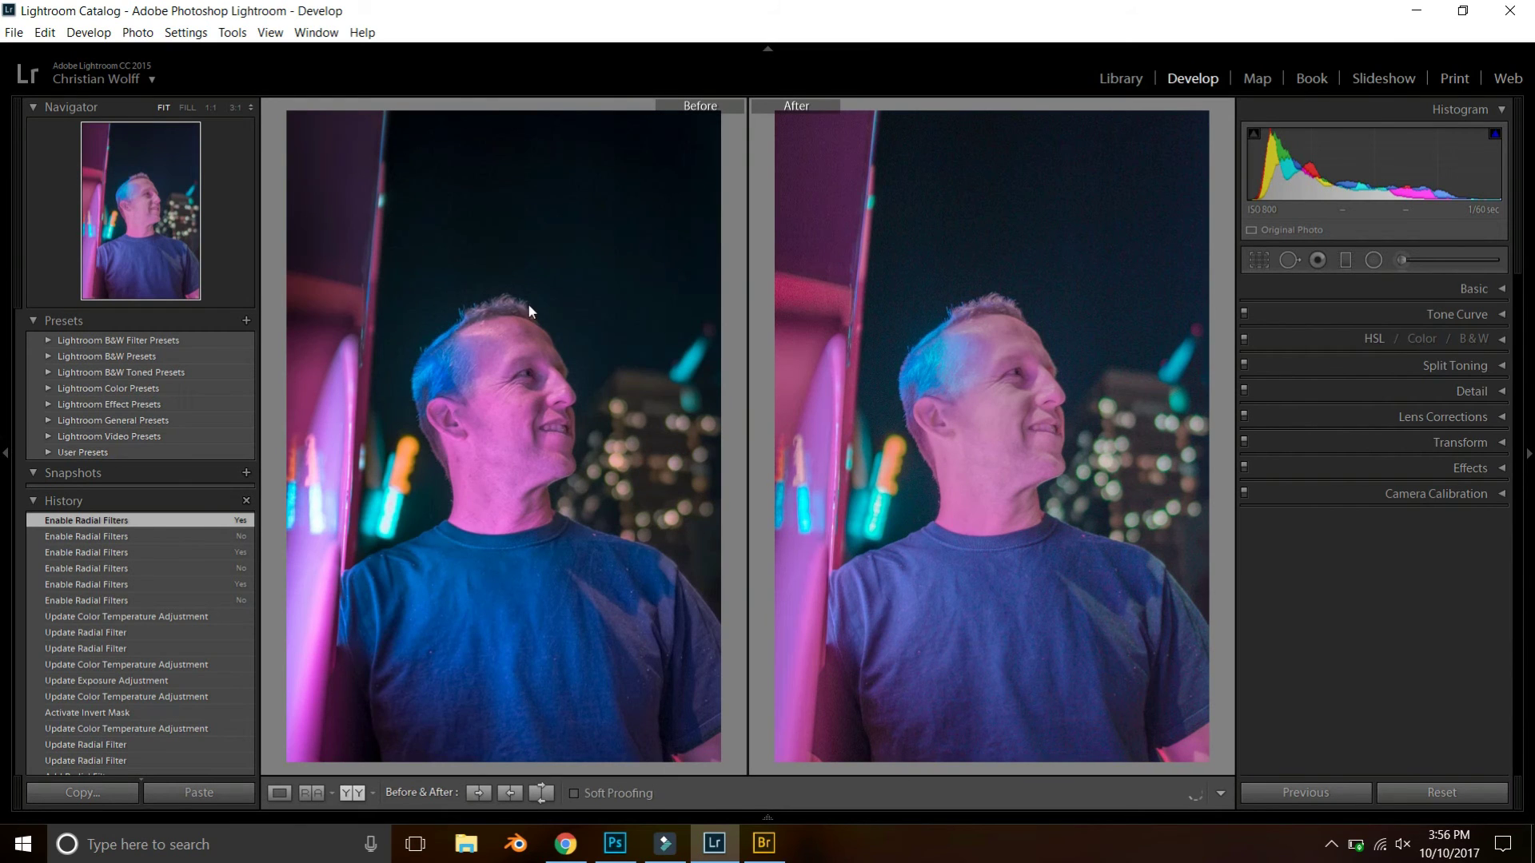
key("y")
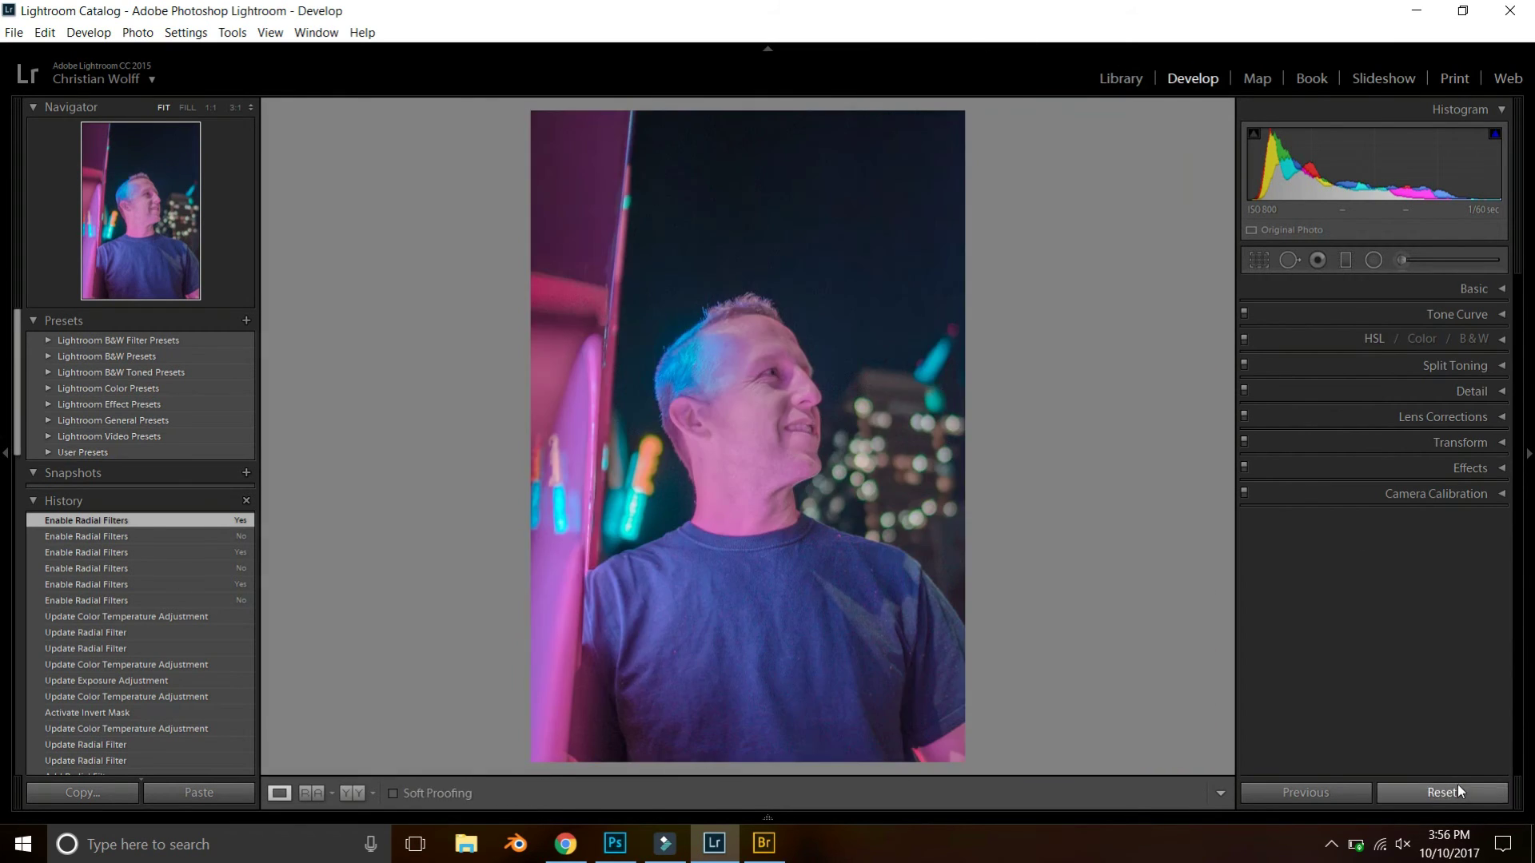
left_click(1441, 792)
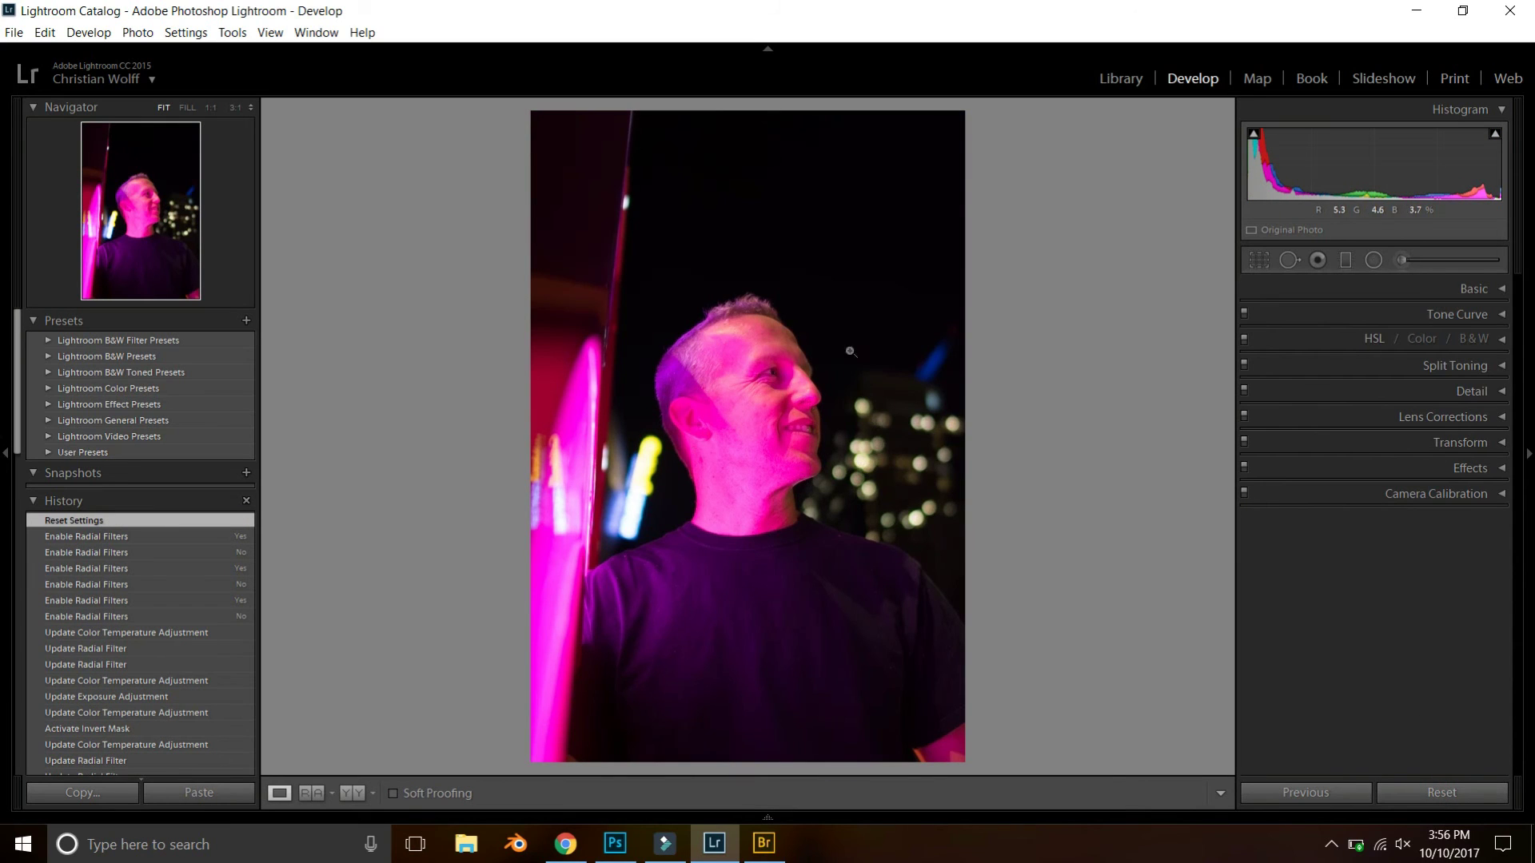
key("ctrl+z")
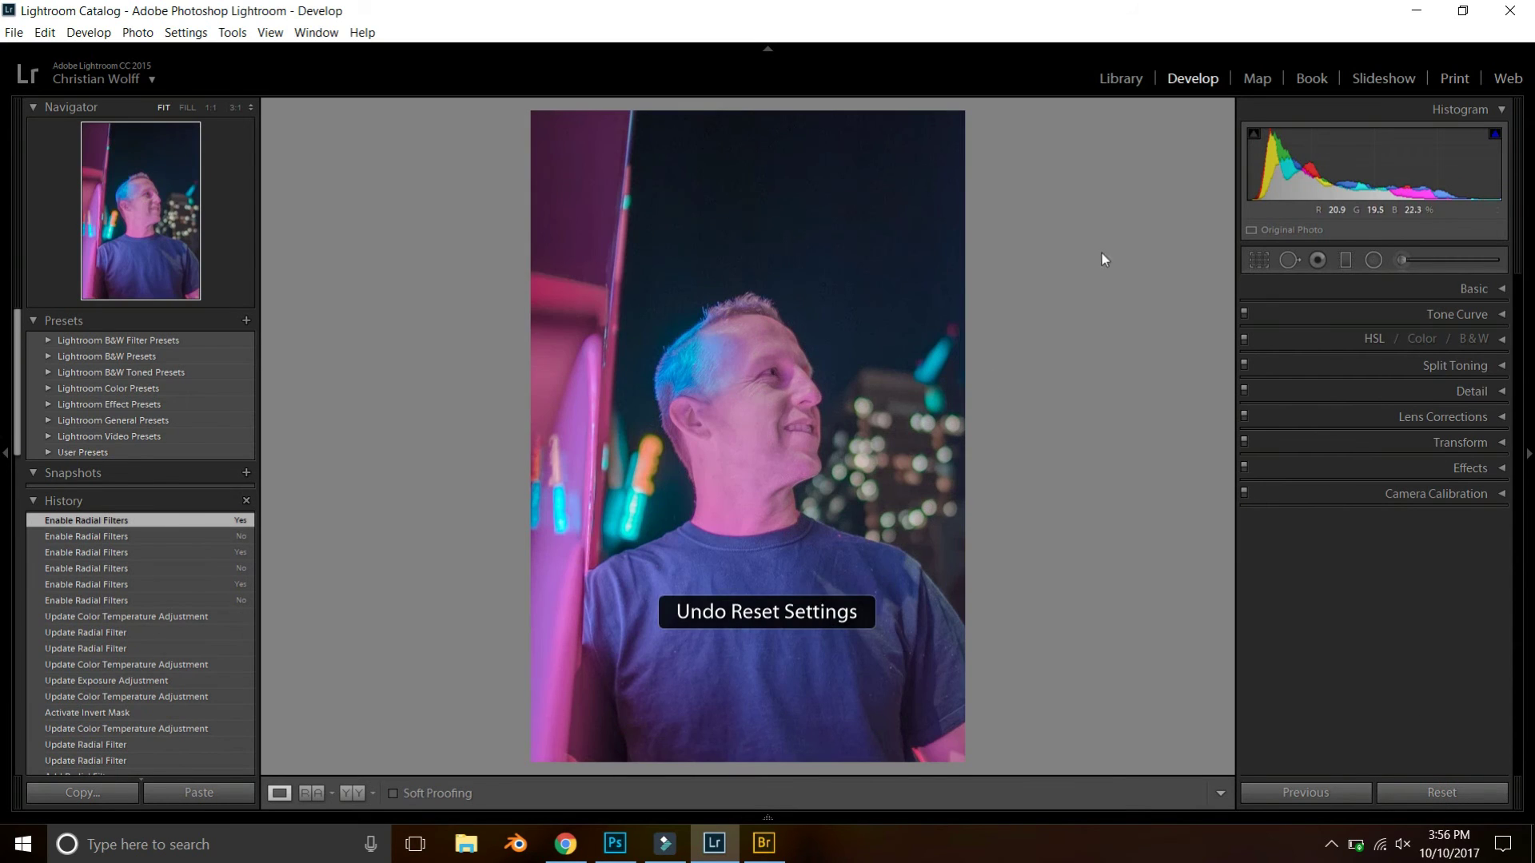
- From the Library grid, open the bokeh composite full size and step through neighbouring photos
left_click(1120, 78)
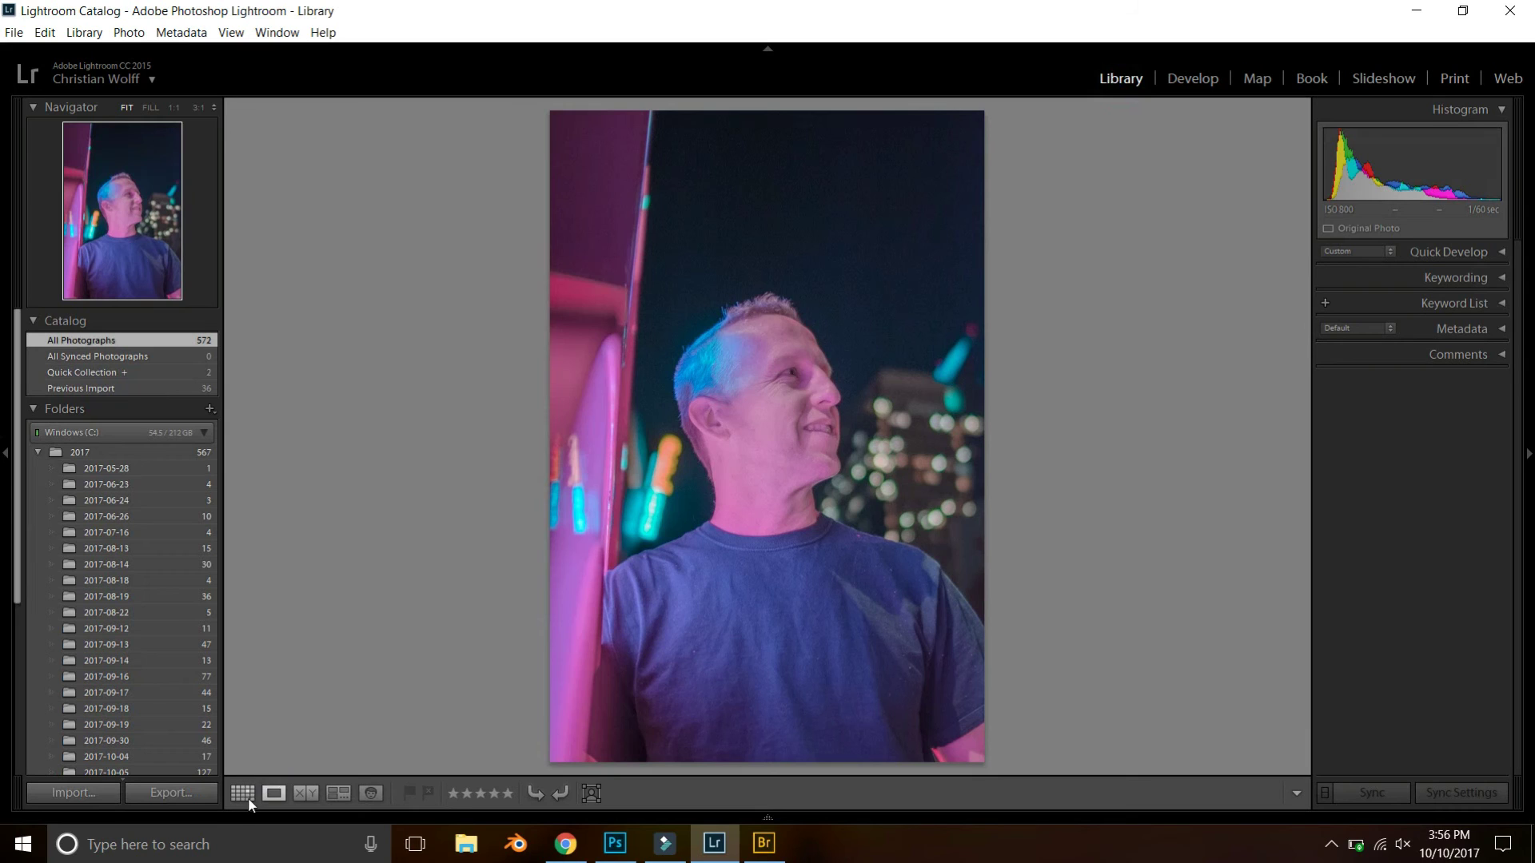
left_click(242, 793)
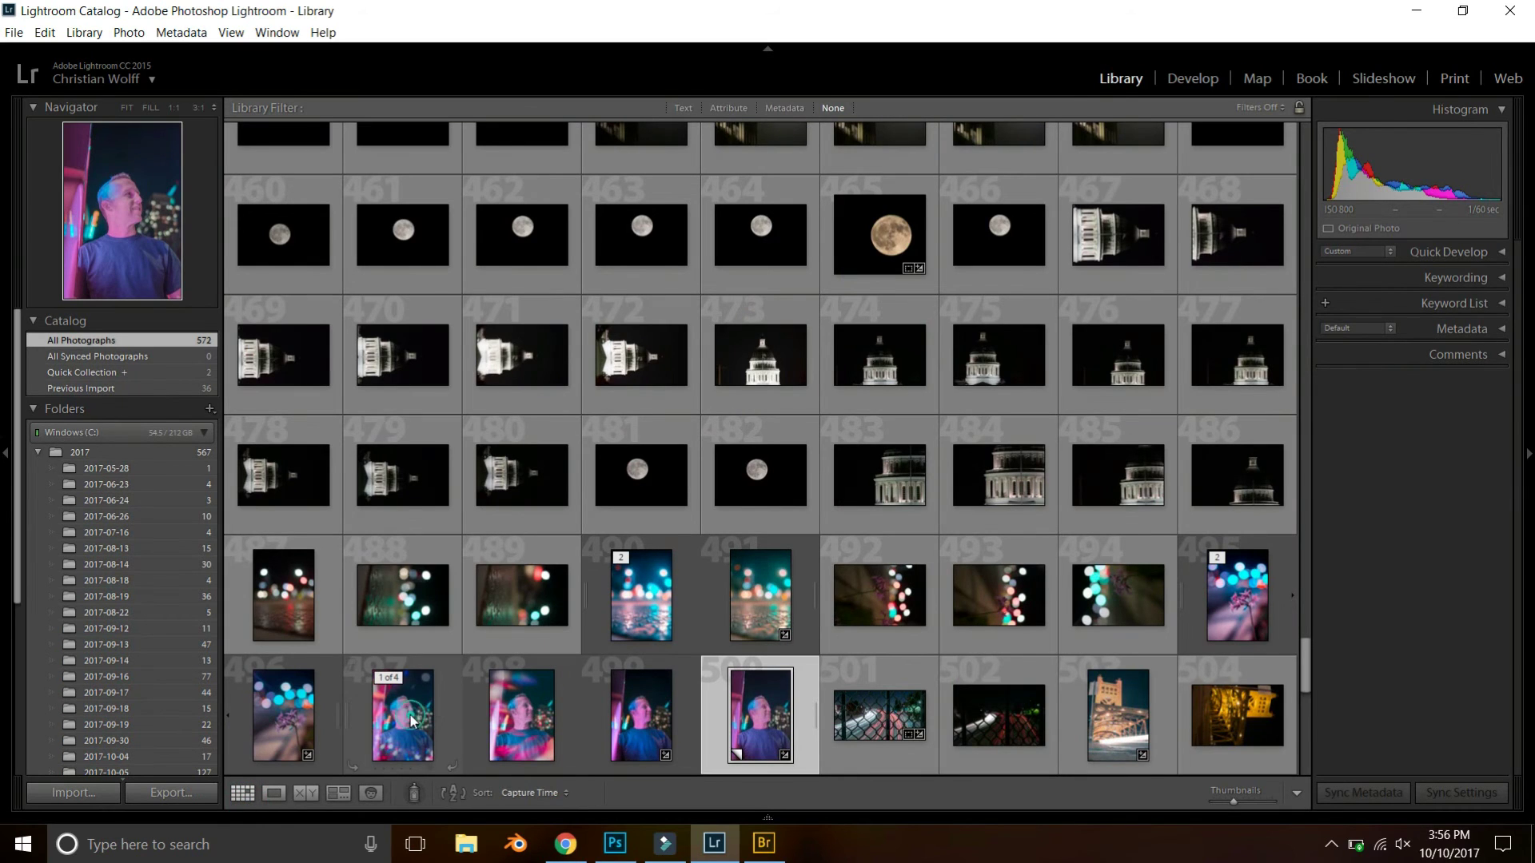
double_click(412, 721)
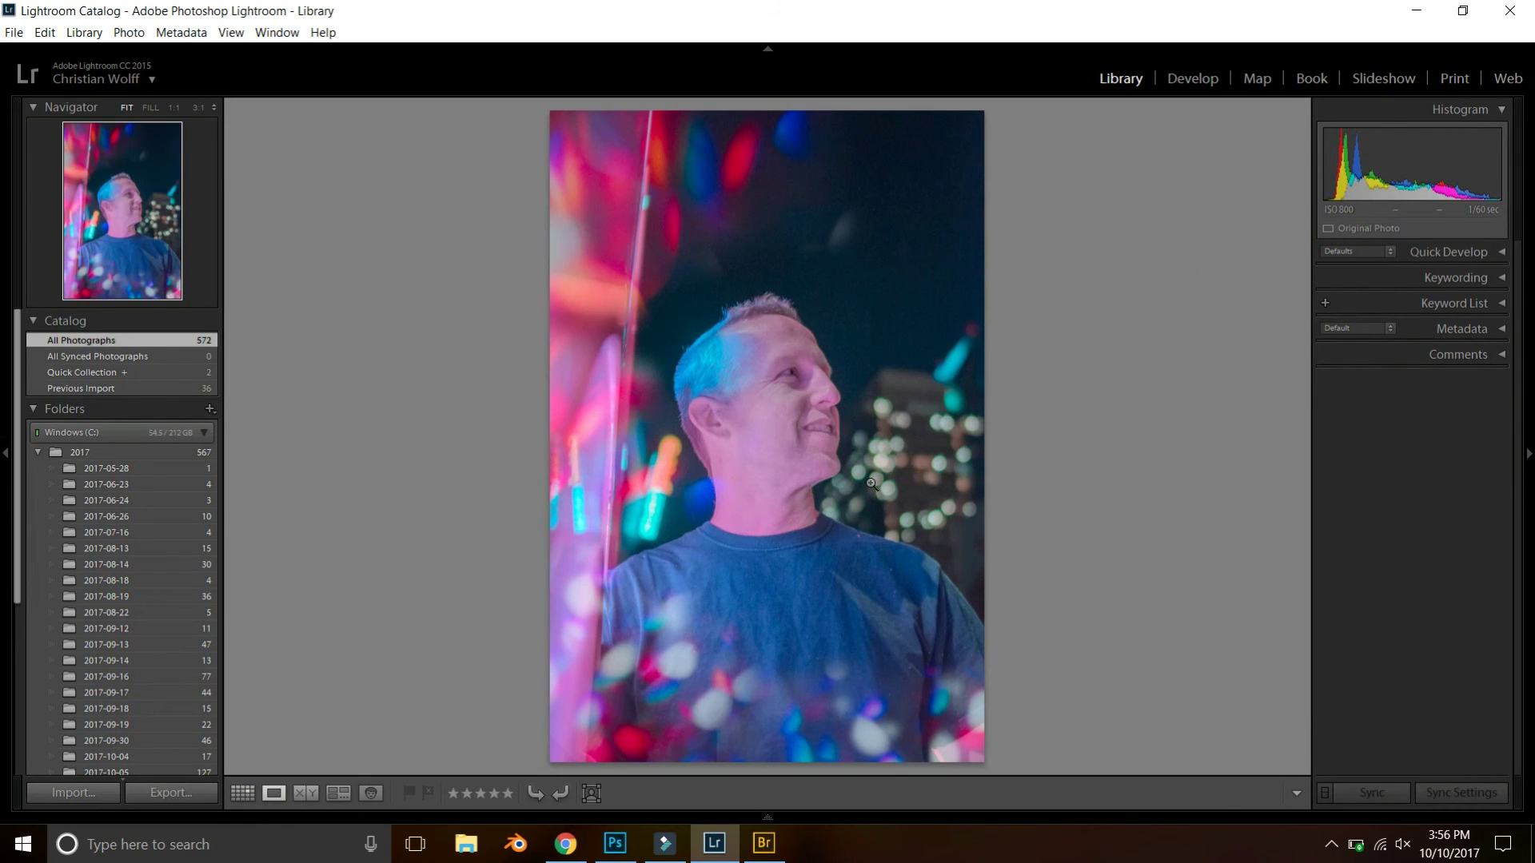
key("Right")
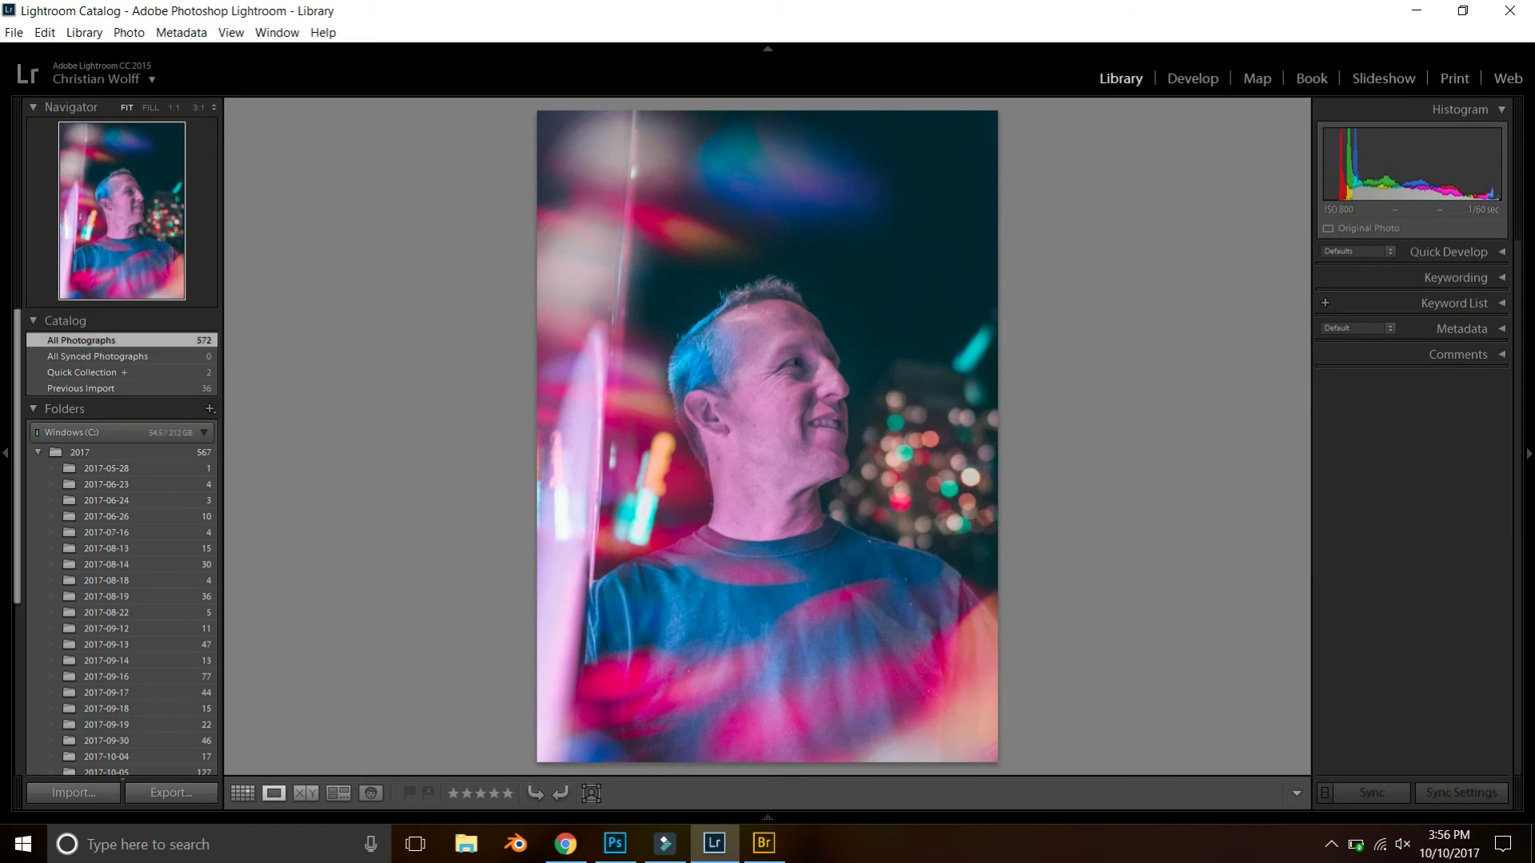
key("Right")
key("Left")
key("Right")
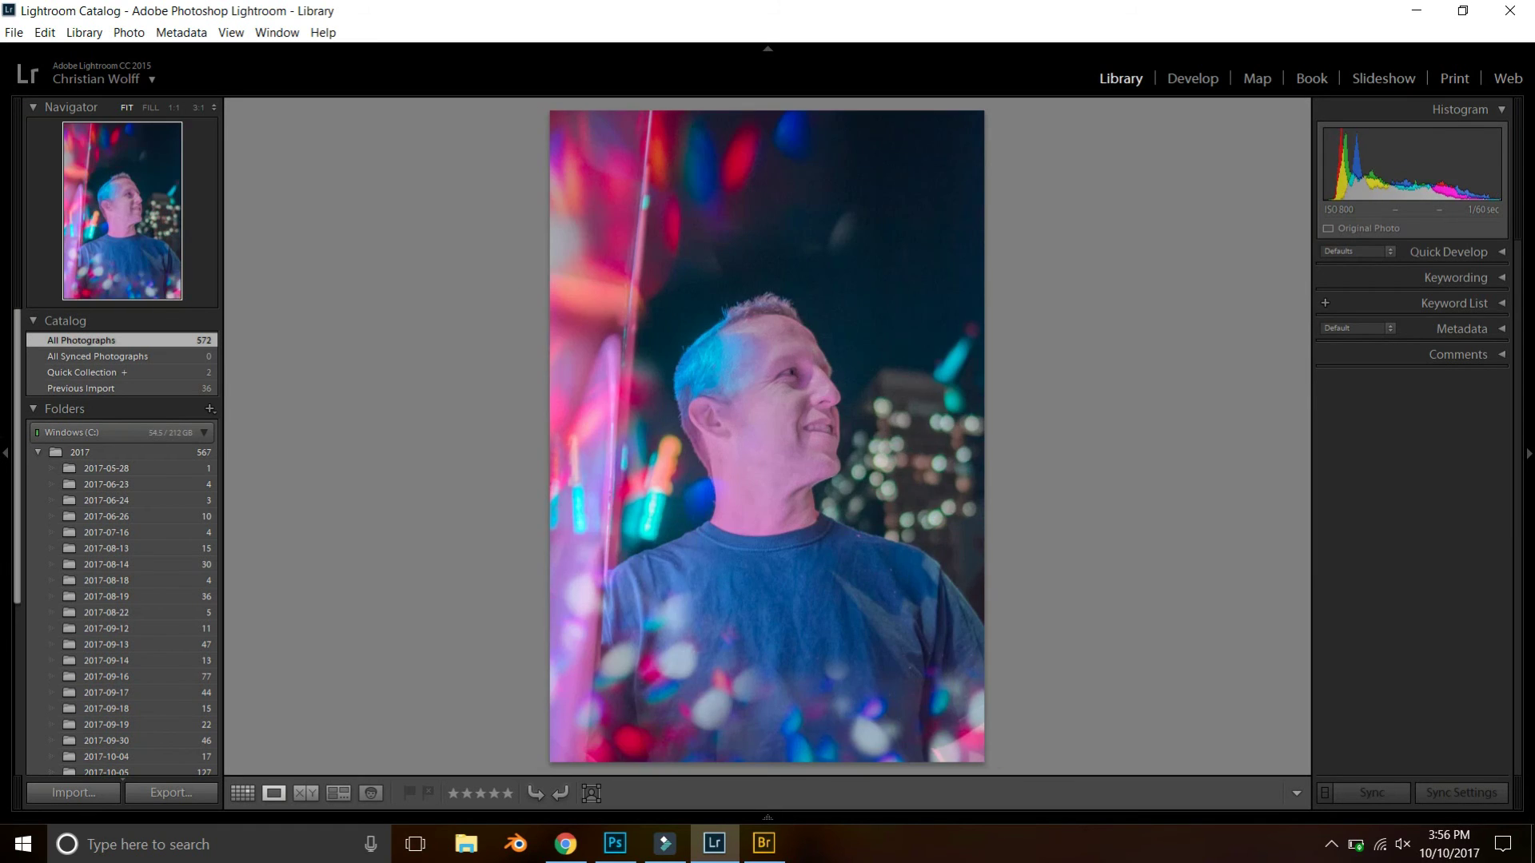
key("Left")
key("Right")
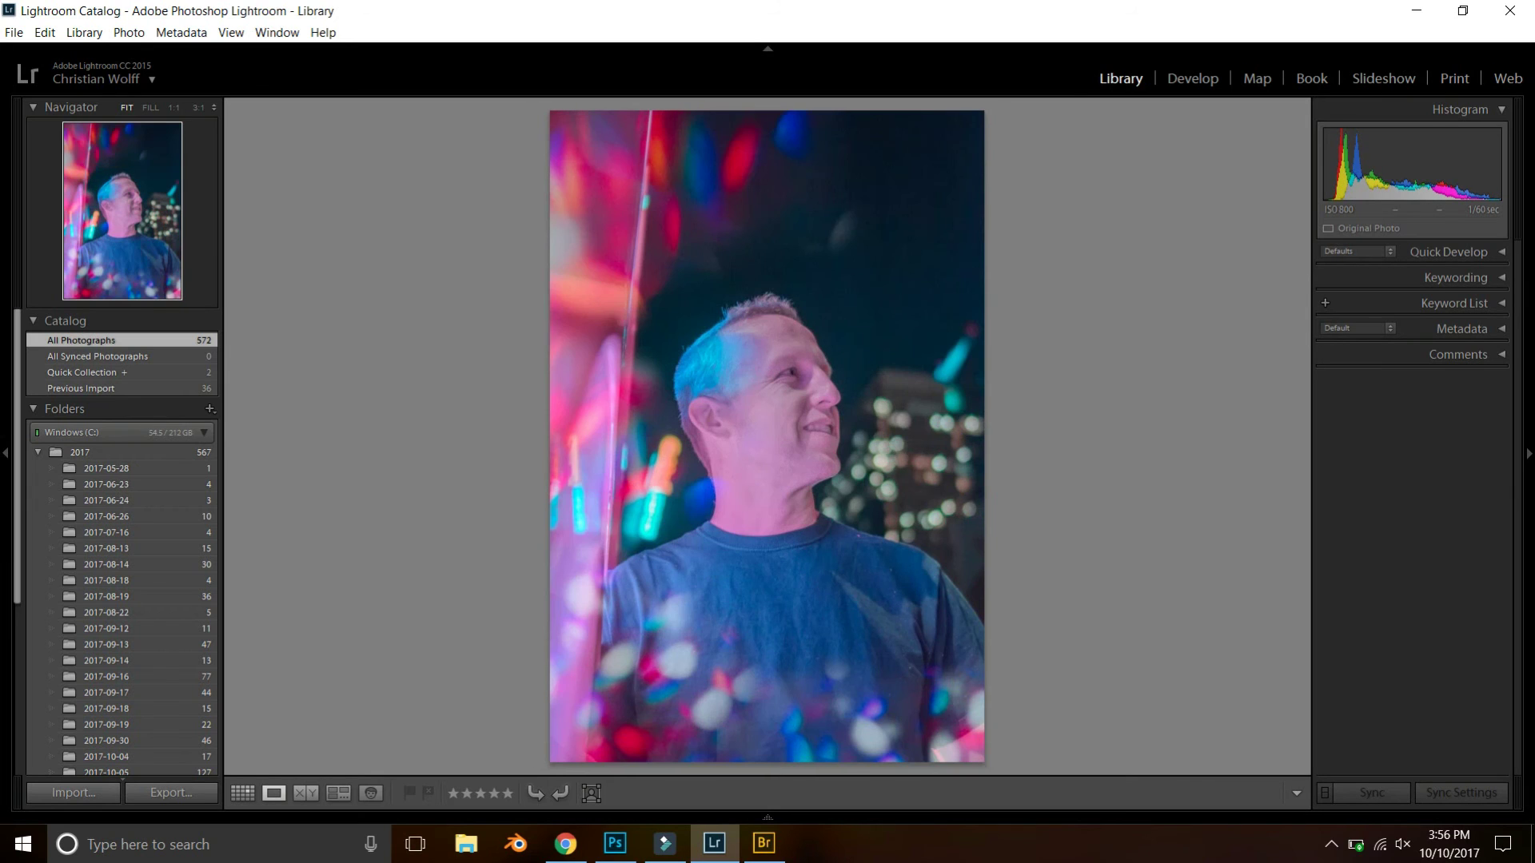